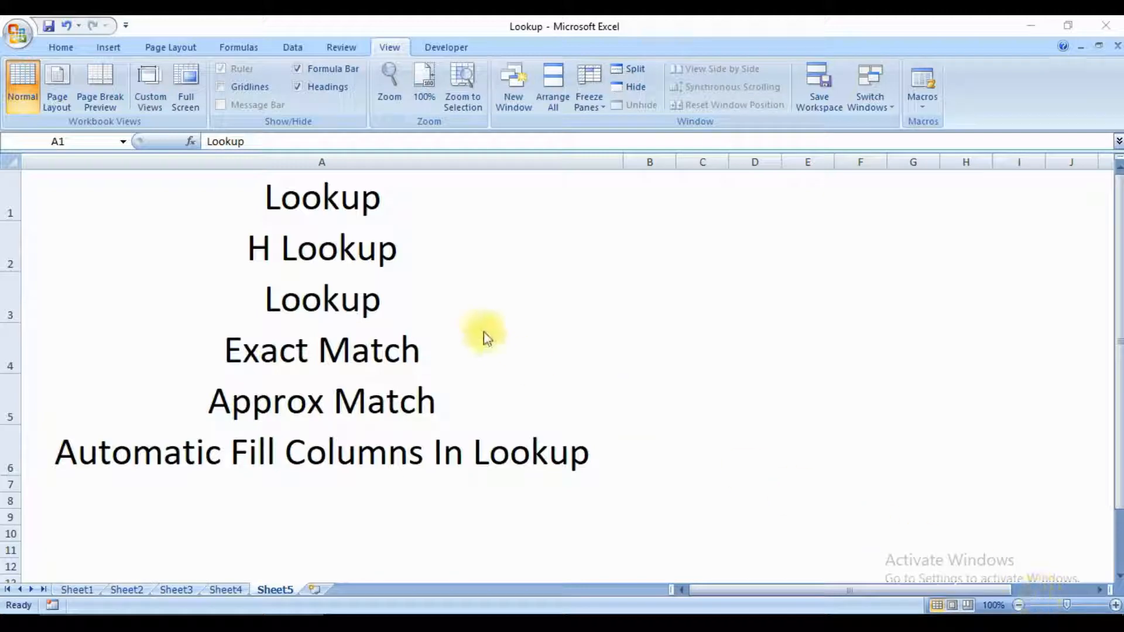
Look over the first two topics in the Sheet5 list, Lookup and H Lookup.
{"action": "left_click", "coordinate": [339, 204]}
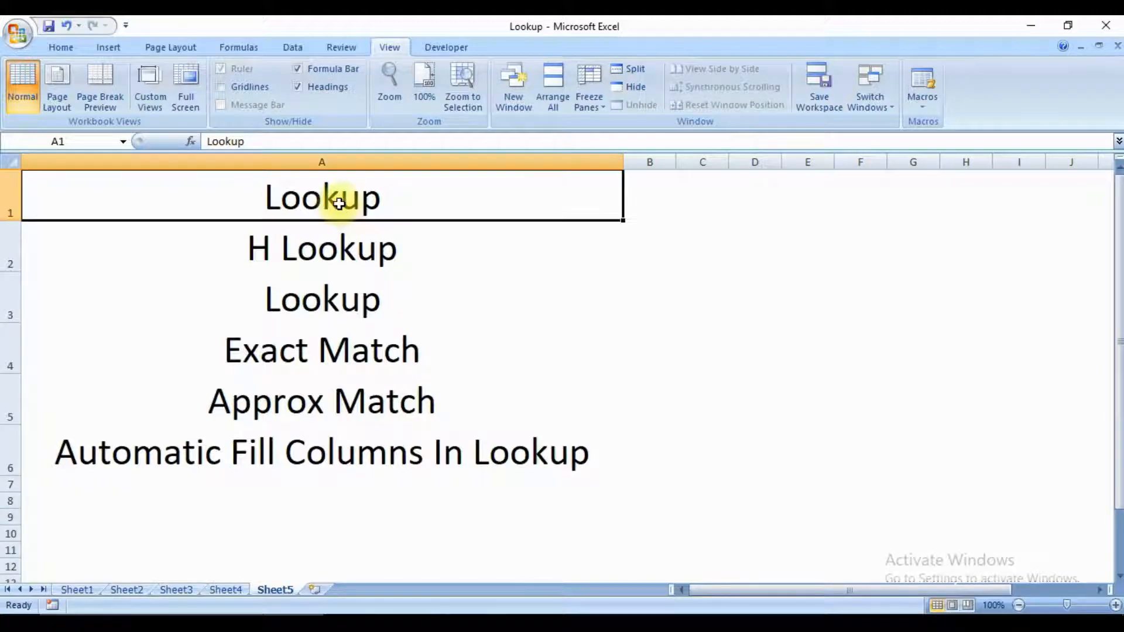
{"action": "key", "text": "Down"}
{"action": "left_click", "coordinate": [340, 204]}
{"action": "key", "text": "Down"}
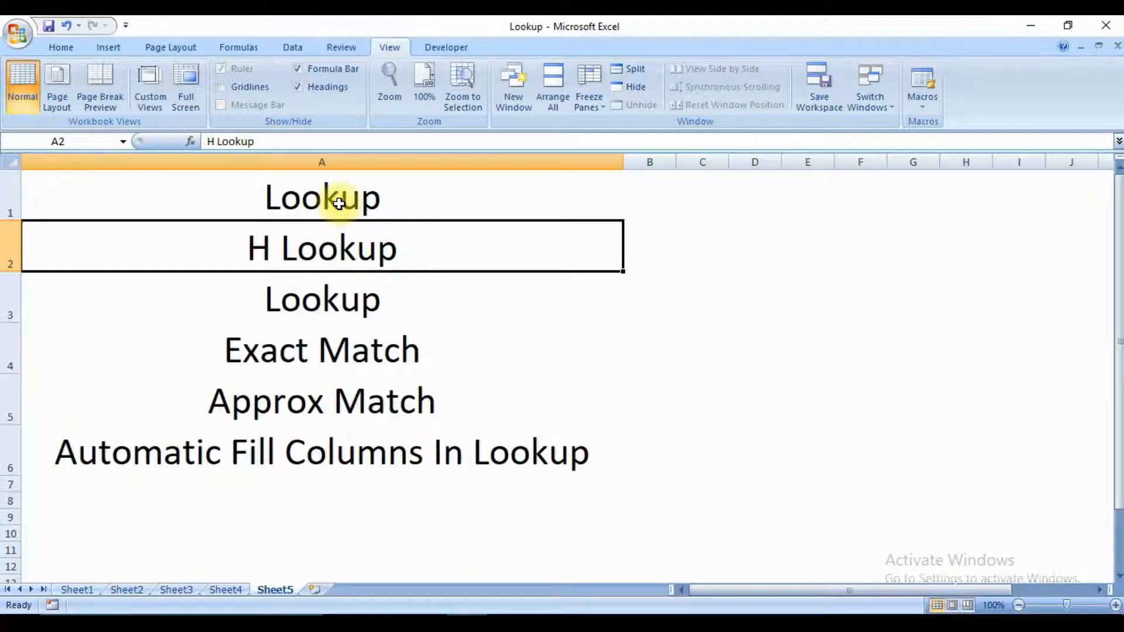
{"action": "key", "text": "Up"}
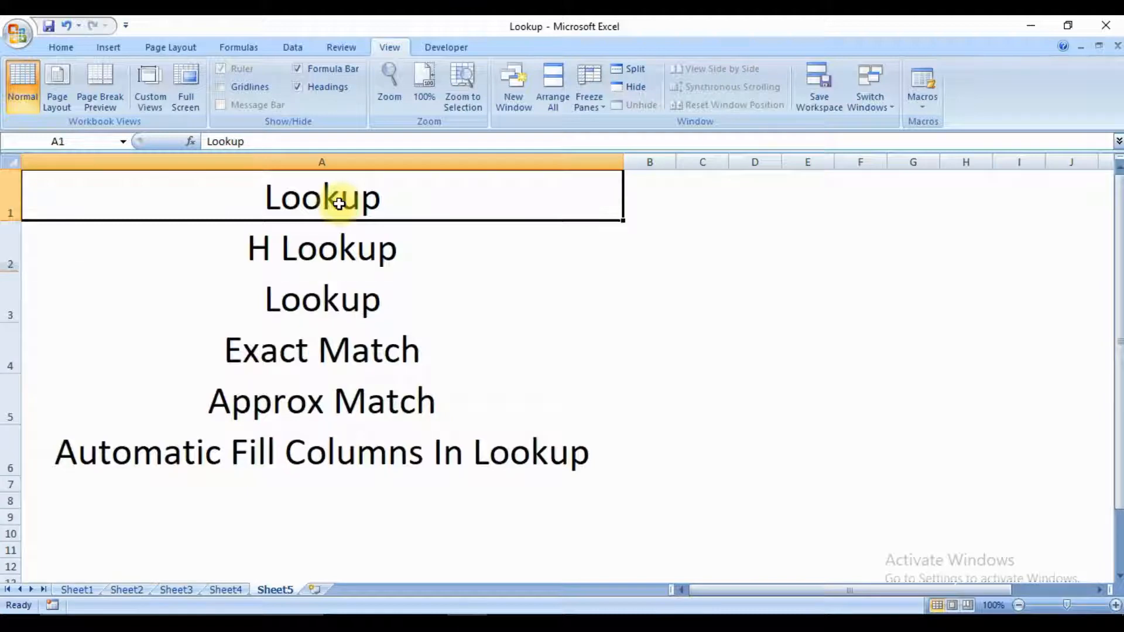
{"action": "key", "text": "Down"}
{"action": "key", "text": "Up"}
{"action": "key", "text": "Down"}
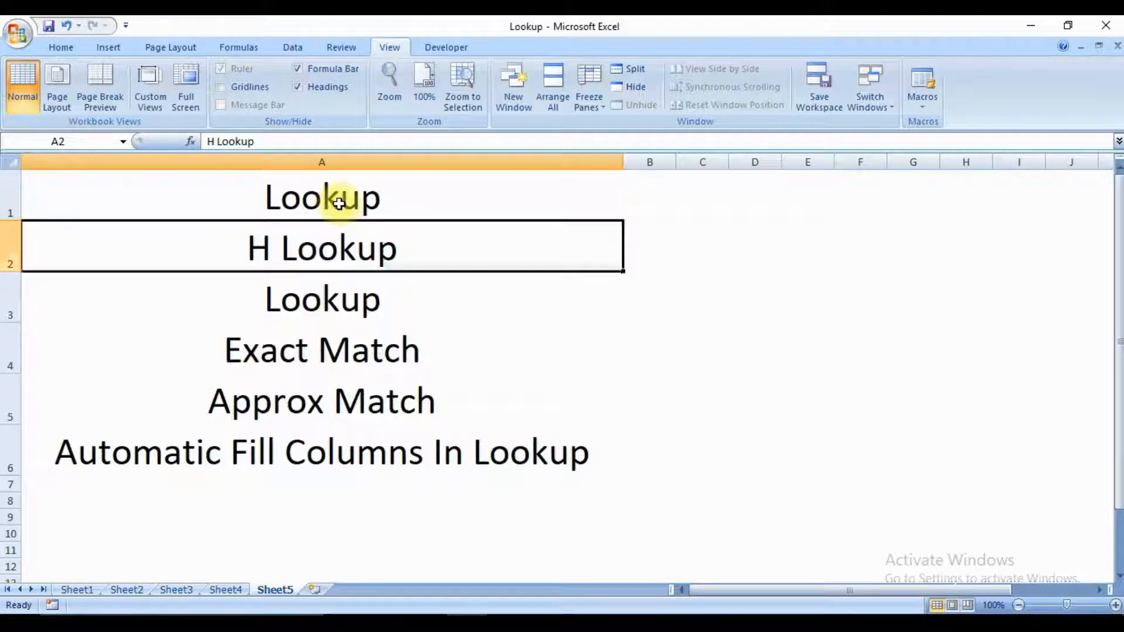
Add the prefix "v" to the third topic in cell A3 so it reads "v Lookup".
{"action": "key", "text": "Down"}
{"action": "key", "text": "F2"}
{"action": "key", "text": "Left"}
{"action": "key", "text": "Left"}
{"action": "key", "text": "Left"}
{"action": "key", "text": "Left"}
{"action": "key", "text": "Left"}
{"action": "key", "text": "Left"}
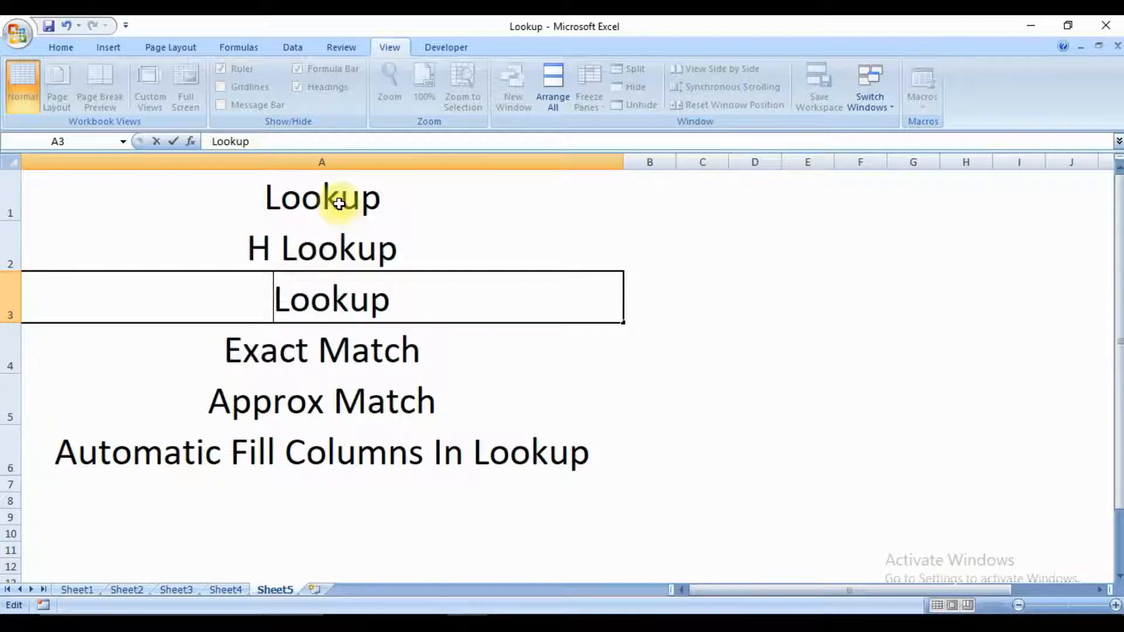
{"action": "key", "text": "BackSpace"}
{"action": "type", "text": "v"}
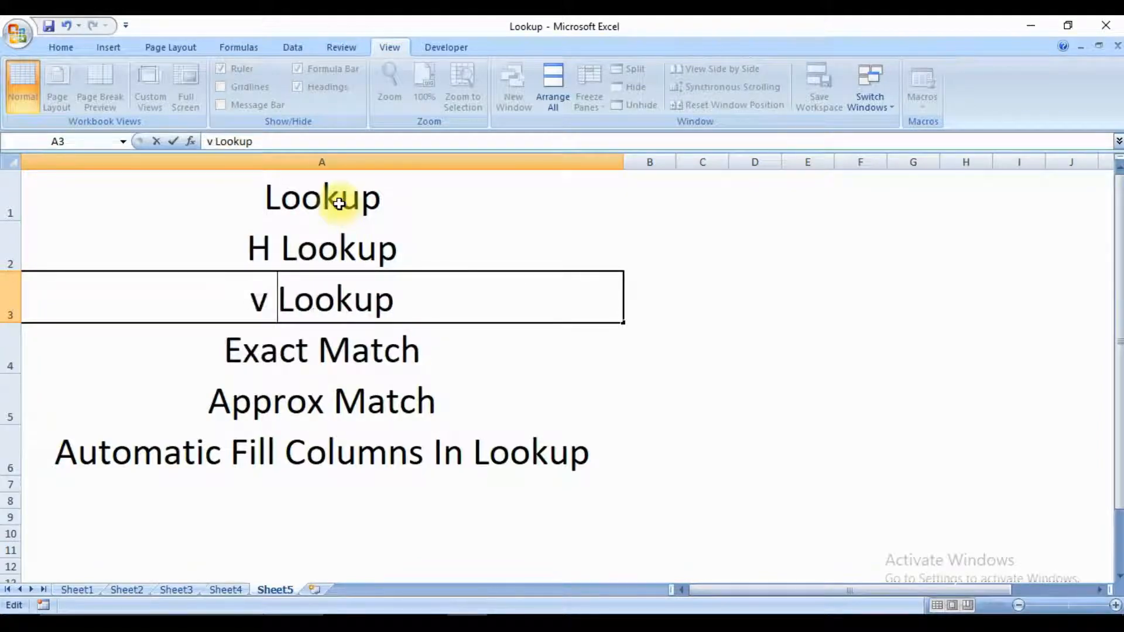
{"action": "key", "text": "Return"}
Replace the lowercase prefix in cell A3 with a capital V so the topic reads "V Lookup".
{"action": "key", "text": "Up"}
{"action": "key", "text": "F2"}
{"action": "key", "text": "Left"}
{"action": "key", "text": "Left"}
{"action": "key", "text": "Left"}
{"action": "key", "text": "Left"}
{"action": "key", "text": "Left"}
{"action": "key", "text": "Left"}
{"action": "key", "text": "Left"}
{"action": "key", "text": "Left"}
{"action": "key", "text": "shift+Right"}
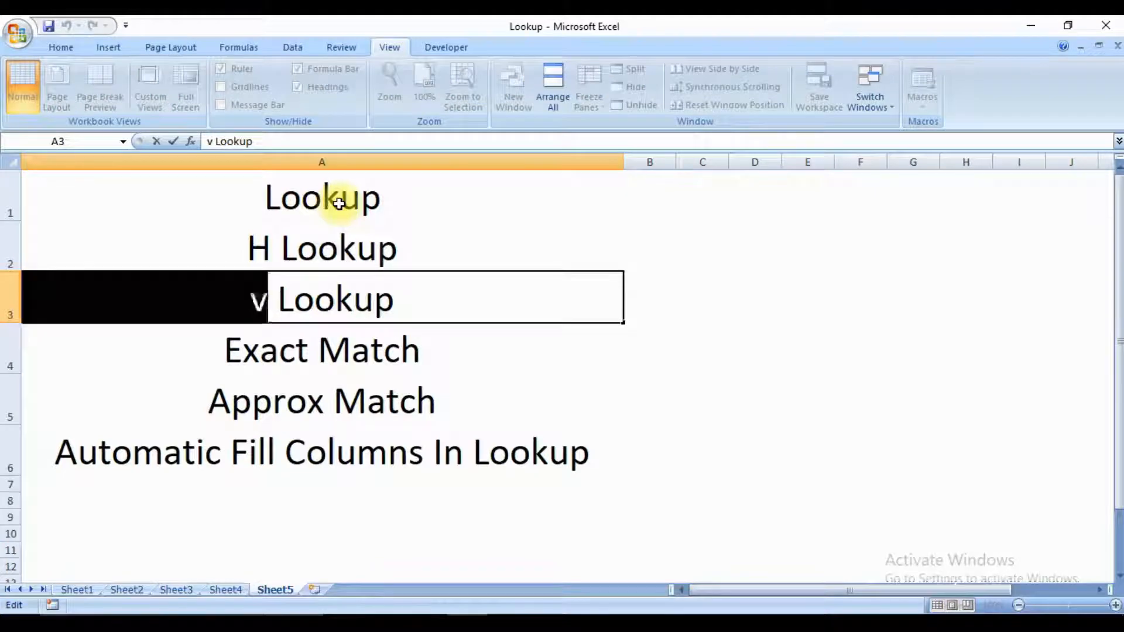
{"action": "key", "text": "BackSpace"}
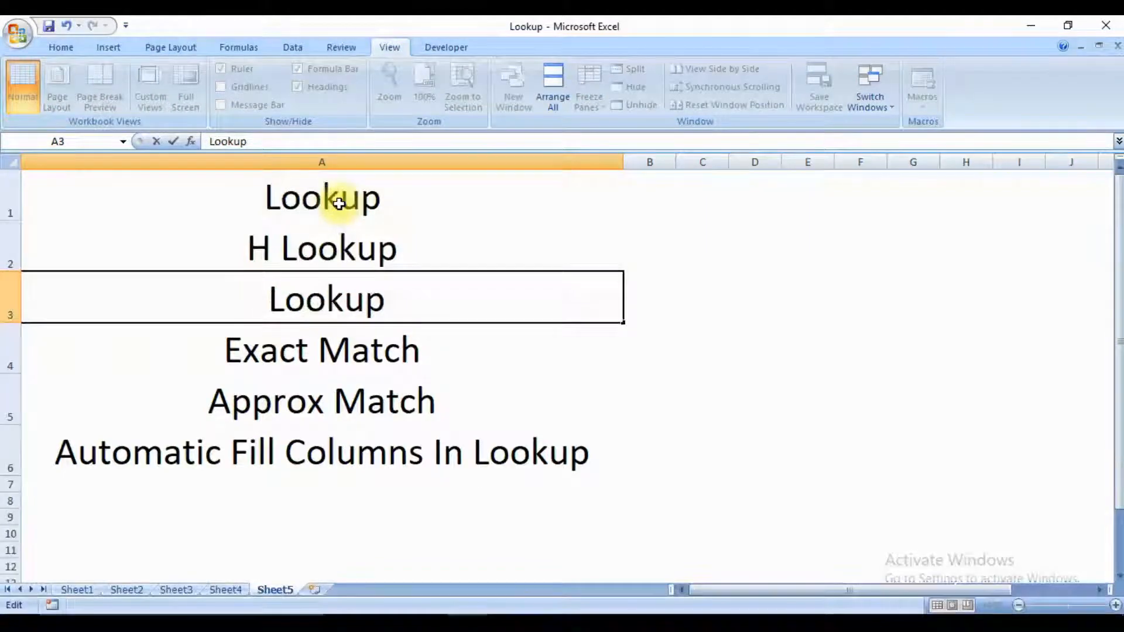
{"action": "type", "text": "V"}
{"action": "key", "text": "Return"}
Read through the remaining topics from Exact Match to Automatic Fill Columns In Lookup, and return to the first topic.
{"action": "key", "text": "Down"}
{"action": "key", "text": "Up"}
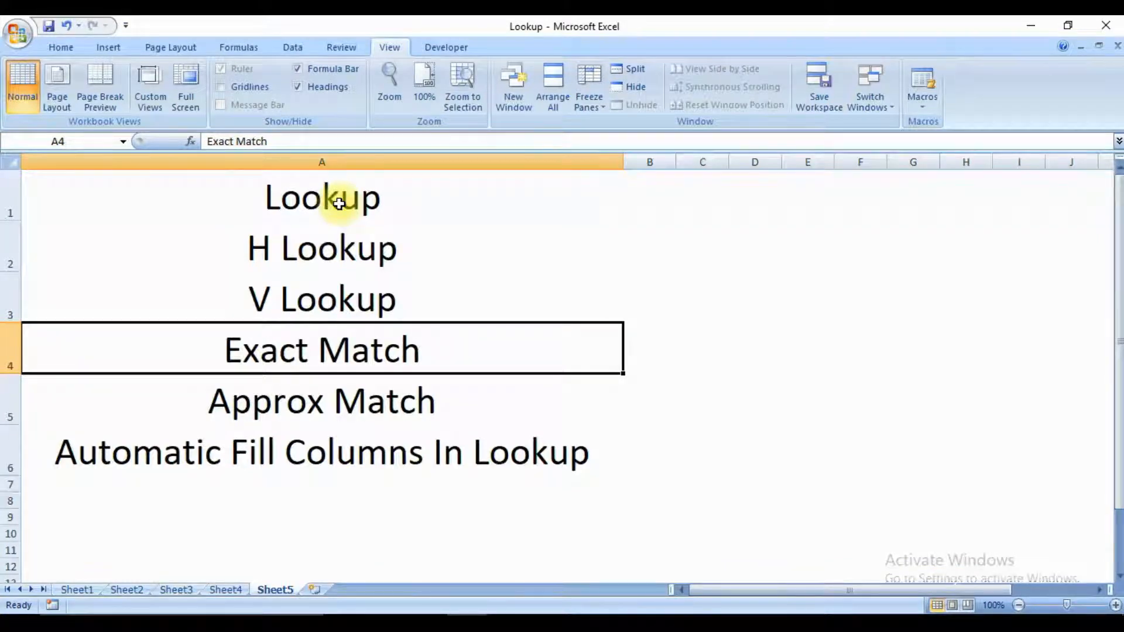
{"action": "key", "text": "Down"}
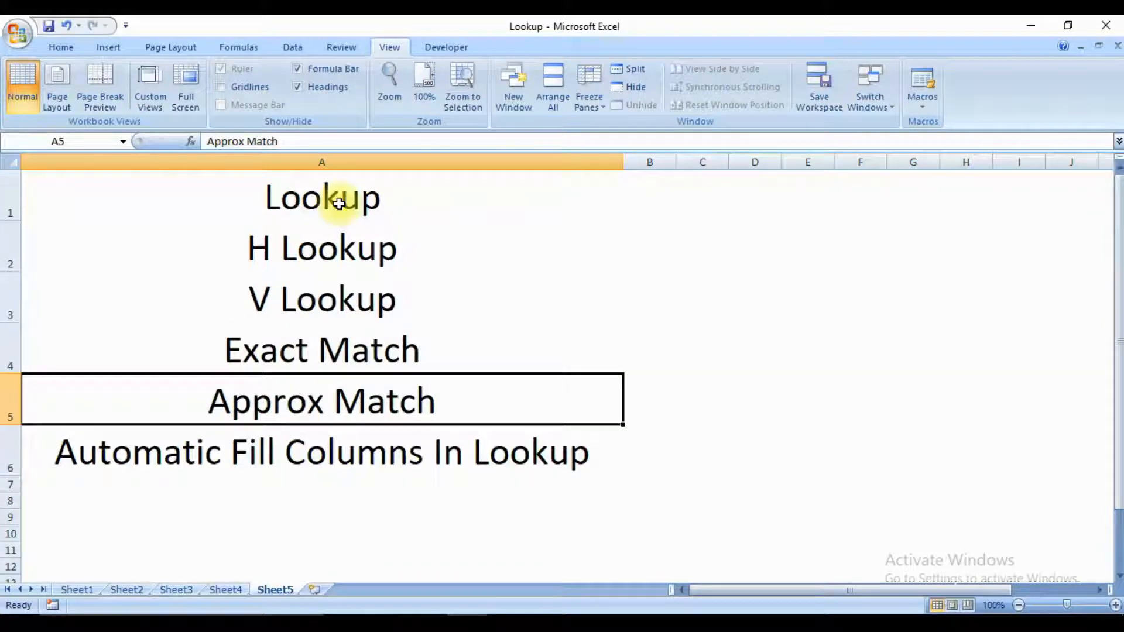
{"action": "key", "text": "Down"}
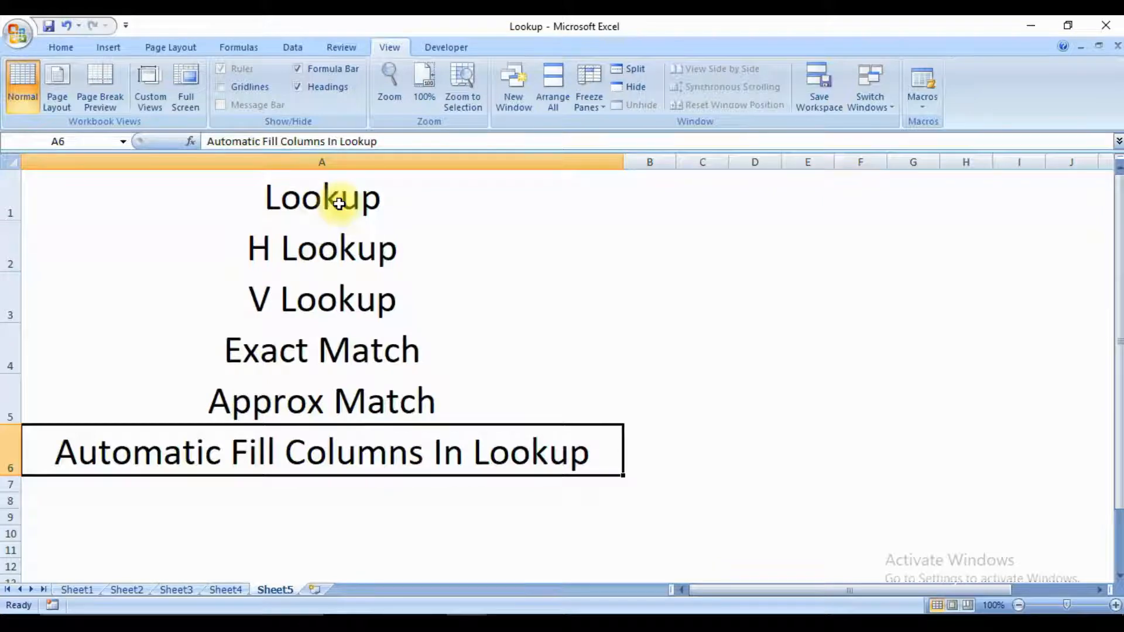
{"action": "left_click", "coordinate": [339, 203]}
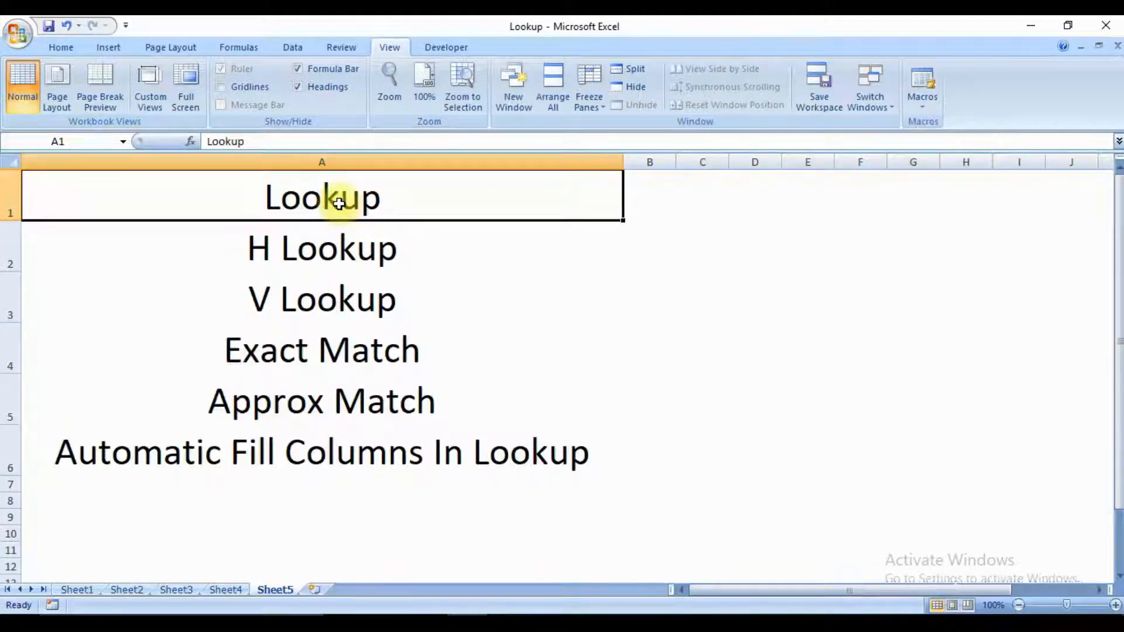
{"action": "key", "text": "Down"}
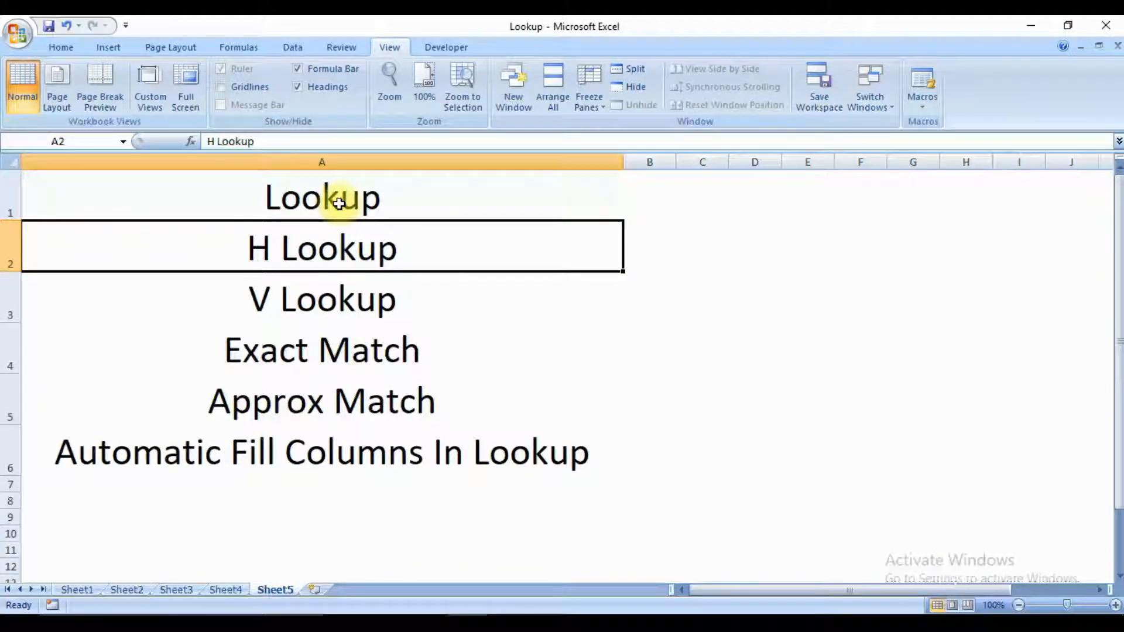
{"action": "left_click", "coordinate": [339, 203]}
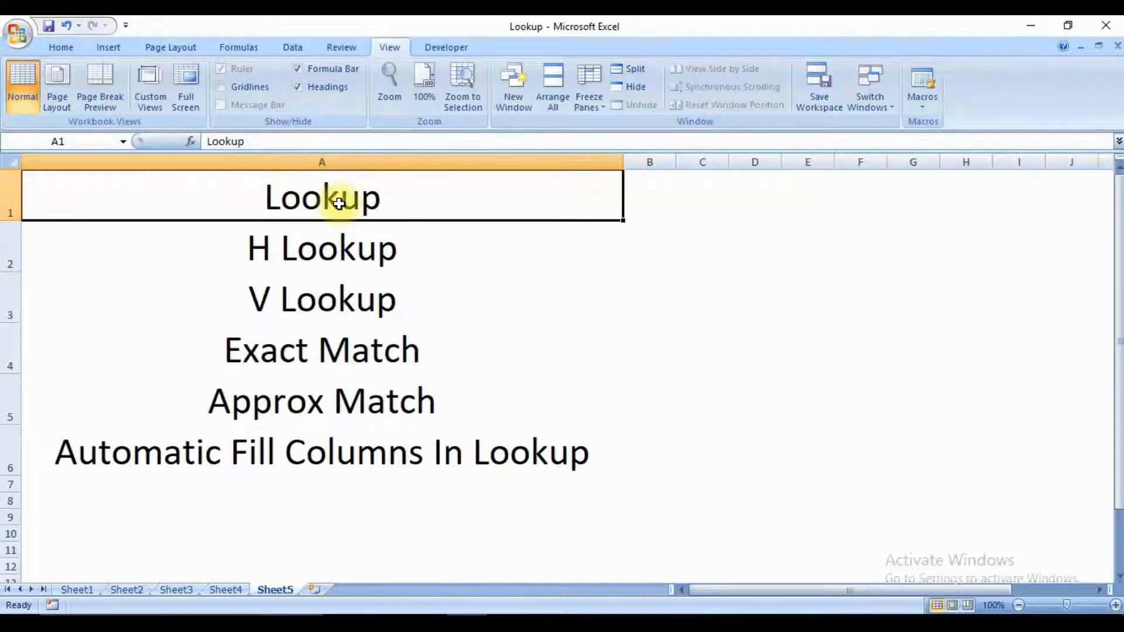
On Sheet1, correct the spelling of the header in cell E1 to "Shift".
{"action": "key", "text": "ctrl+Page_Up"}
{"action": "key", "text": "ctrl+Page_Up"}
{"action": "key", "text": "ctrl+Page_Up"}
{"action": "key", "text": "ctrl+Page_Up"}
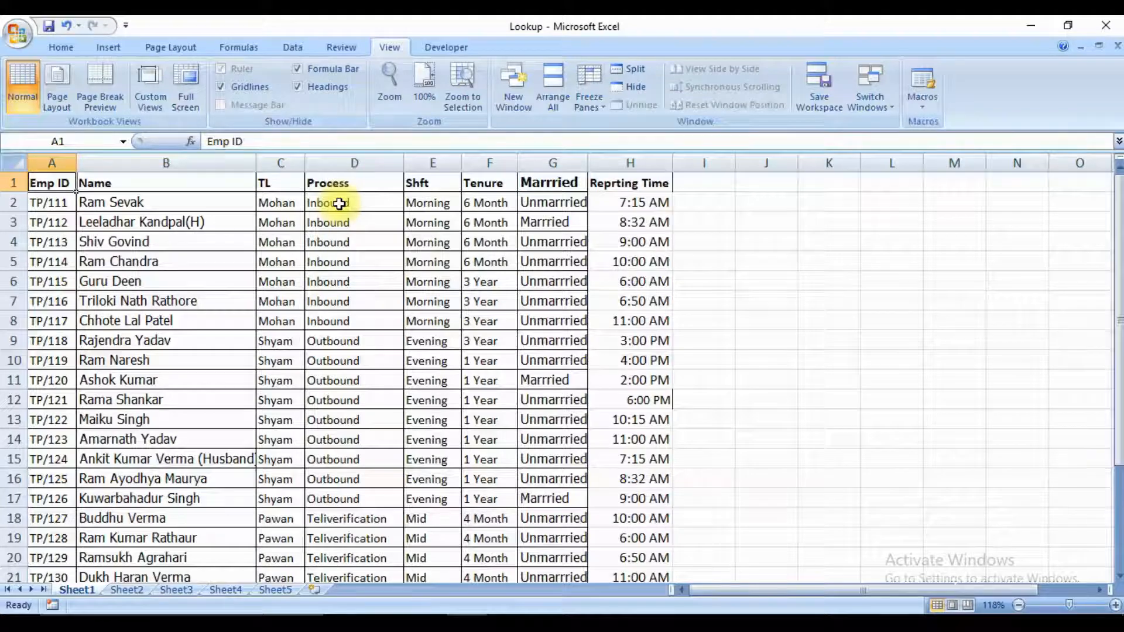
{"action": "key", "text": "Right"}
{"action": "key", "text": "Right"}
{"action": "key", "text": "Right"}
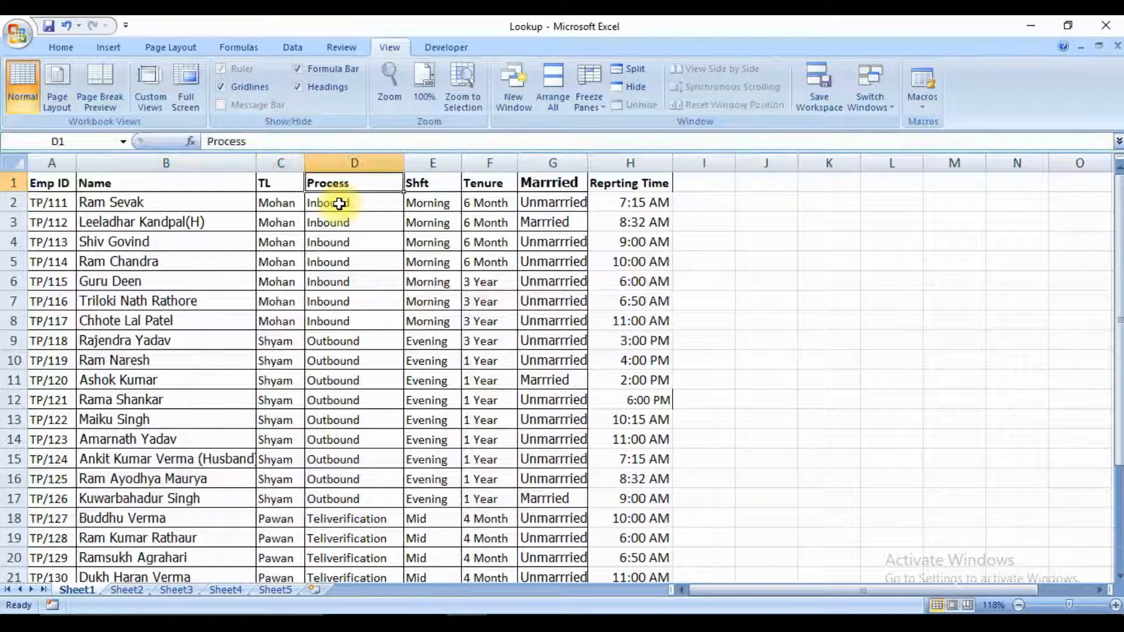
Review the employee table's remaining headers from Tenure to Reprting Time, and return to the Emp ID header.
{"action": "key", "text": "Right"}
{"action": "key", "text": "F2"}
{"action": "key", "text": "Left"}
{"action": "key", "text": "Left"}
{"action": "type", "text": "i"}
{"action": "key", "text": "Return"}
{"action": "key", "text": "Up"}
{"action": "key", "text": "Right"}
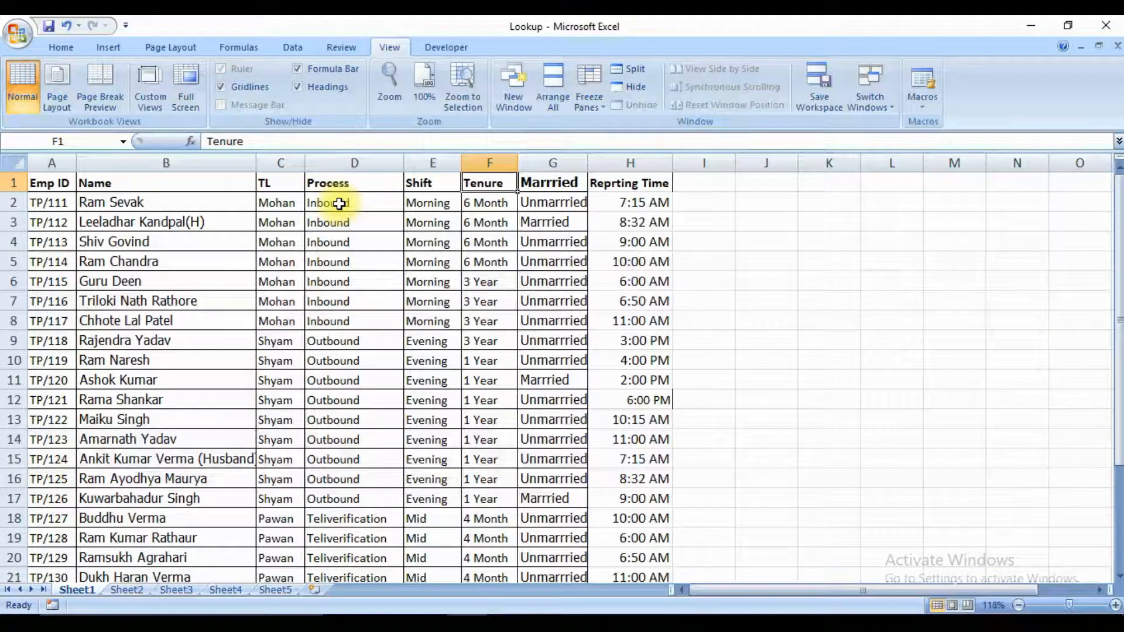
{"action": "key", "text": "Right"}
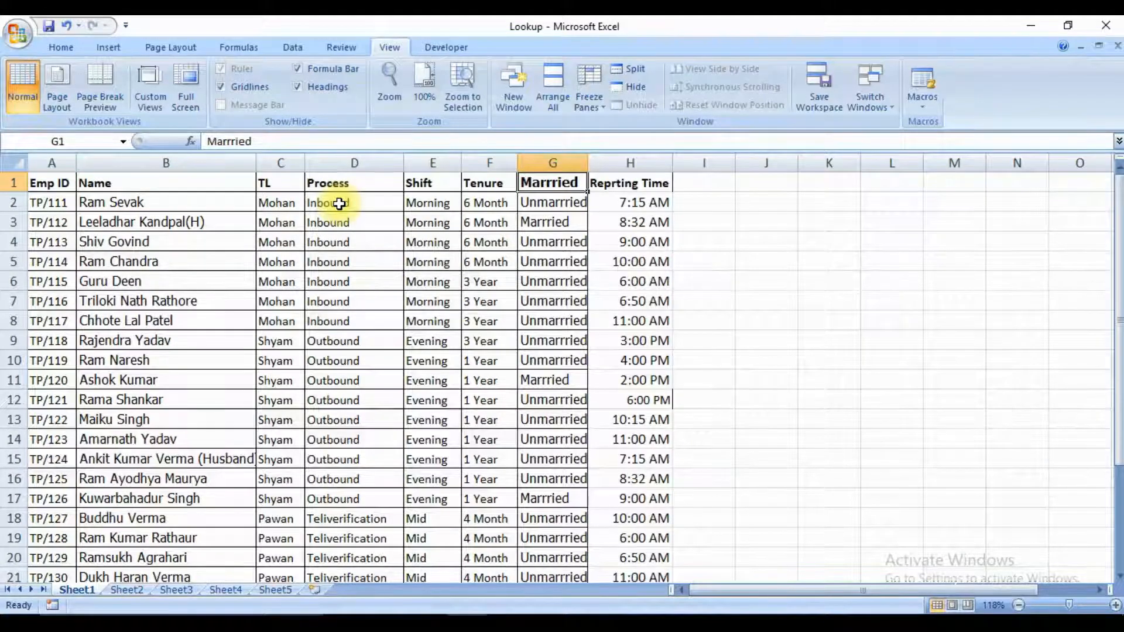
{"action": "key", "text": "Right"}
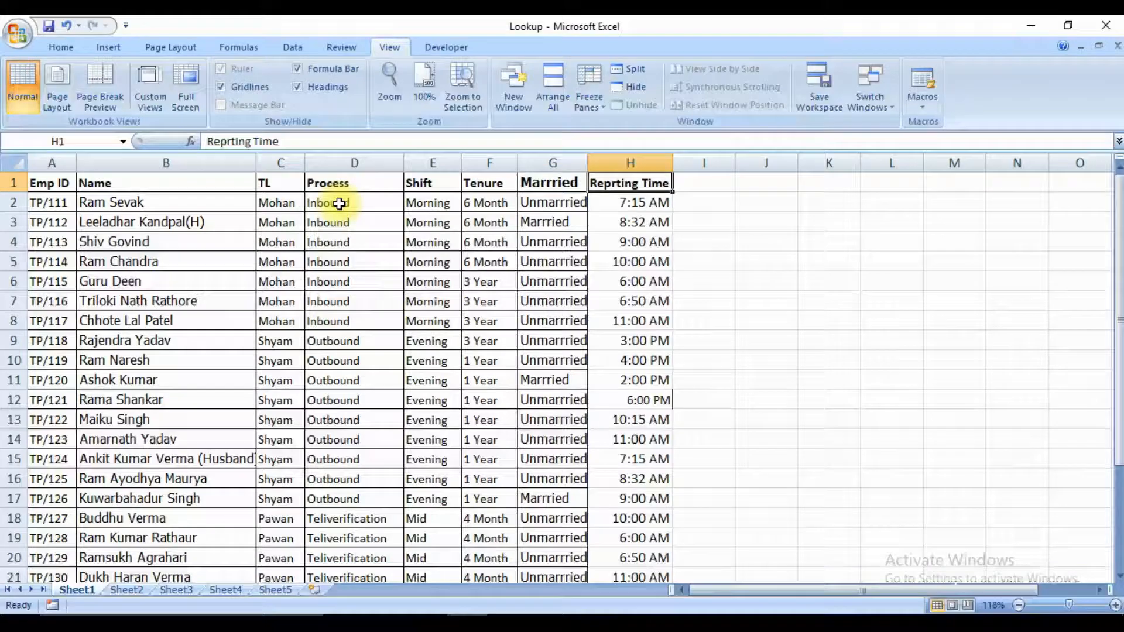
{"action": "key", "text": "Down"}
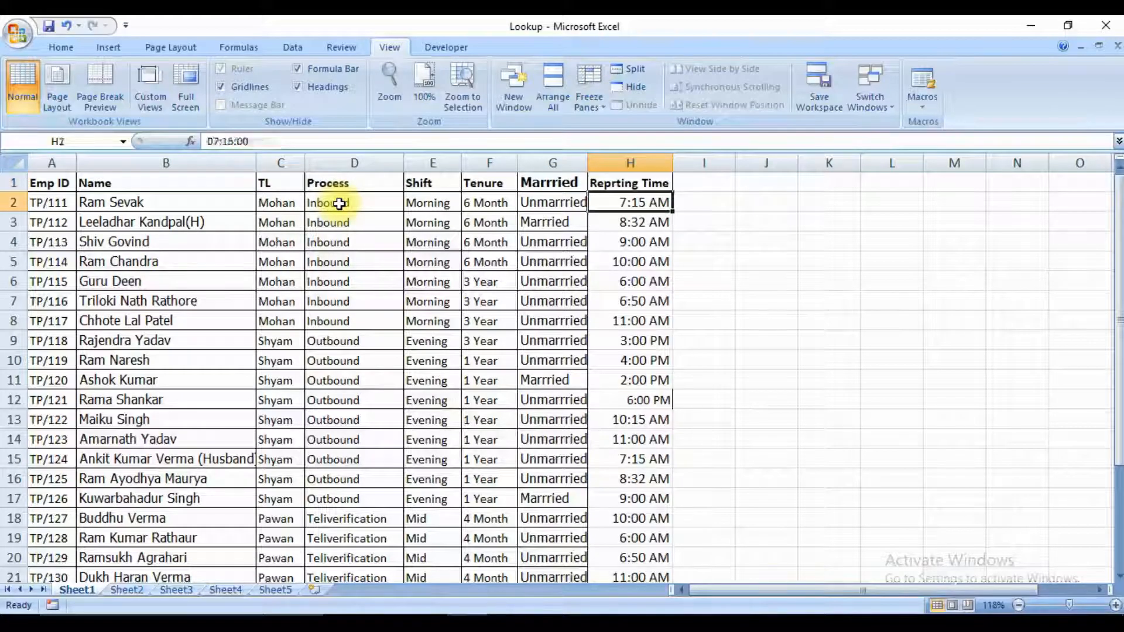
{"action": "key", "text": "Up"}
{"action": "key", "text": "Left"}
{"action": "key", "text": "Left"}
{"action": "key", "text": "Left"}
{"action": "key", "text": "Left"}
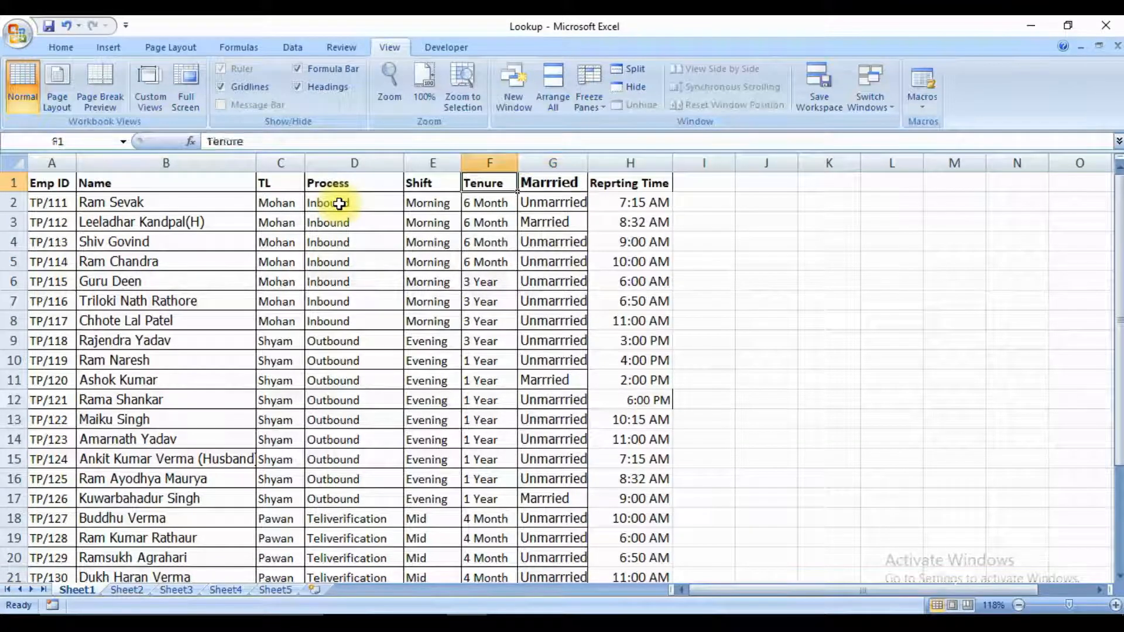
{"action": "key", "text": "Home"}
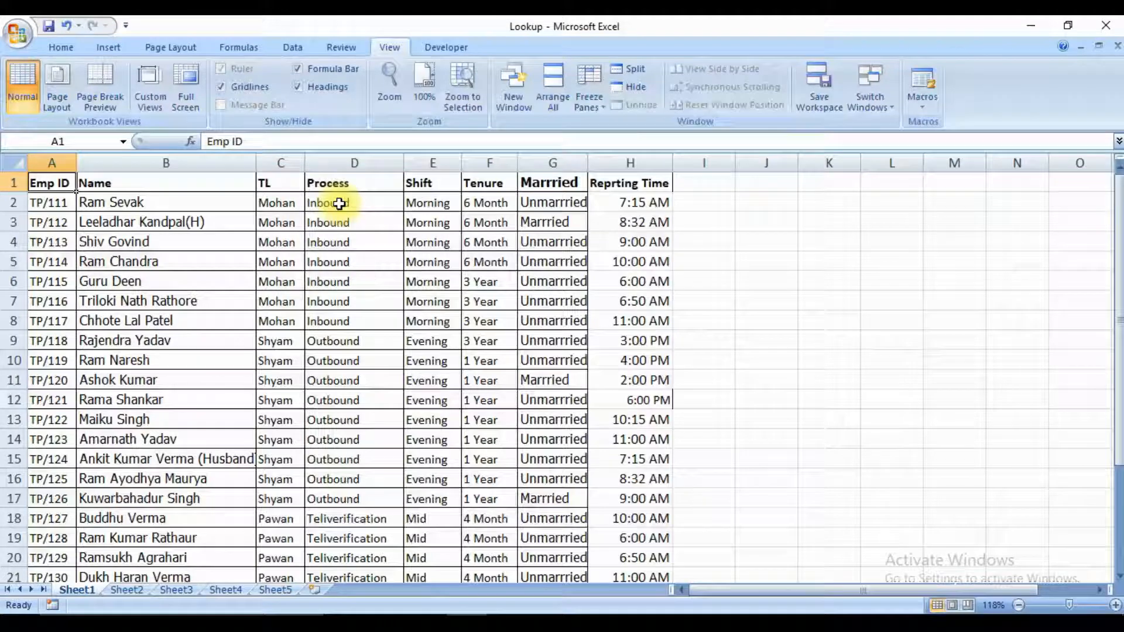
Examine the Emp ID, Name, TL and Process columns of the employee table, selecting the whole TL column.
{"action": "key", "text": "ctrl+space"}
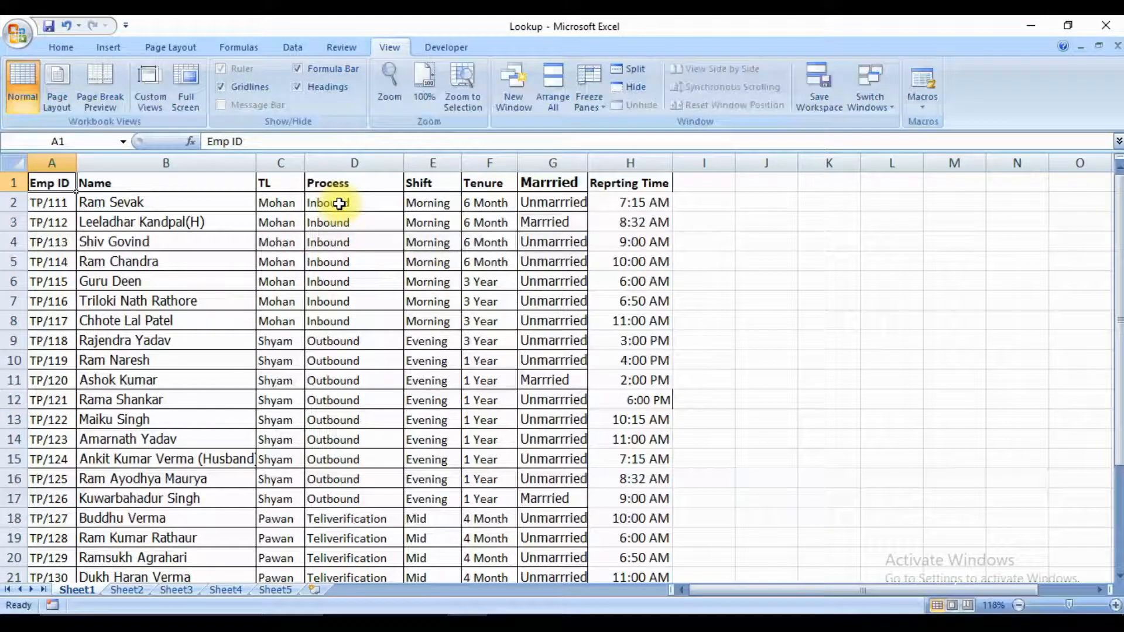
{"action": "key", "text": "Right"}
{"action": "key", "text": "Right"}
{"action": "key", "text": "Right"}
{"action": "key", "text": "Left"}
{"action": "key", "text": "ctrl+space"}
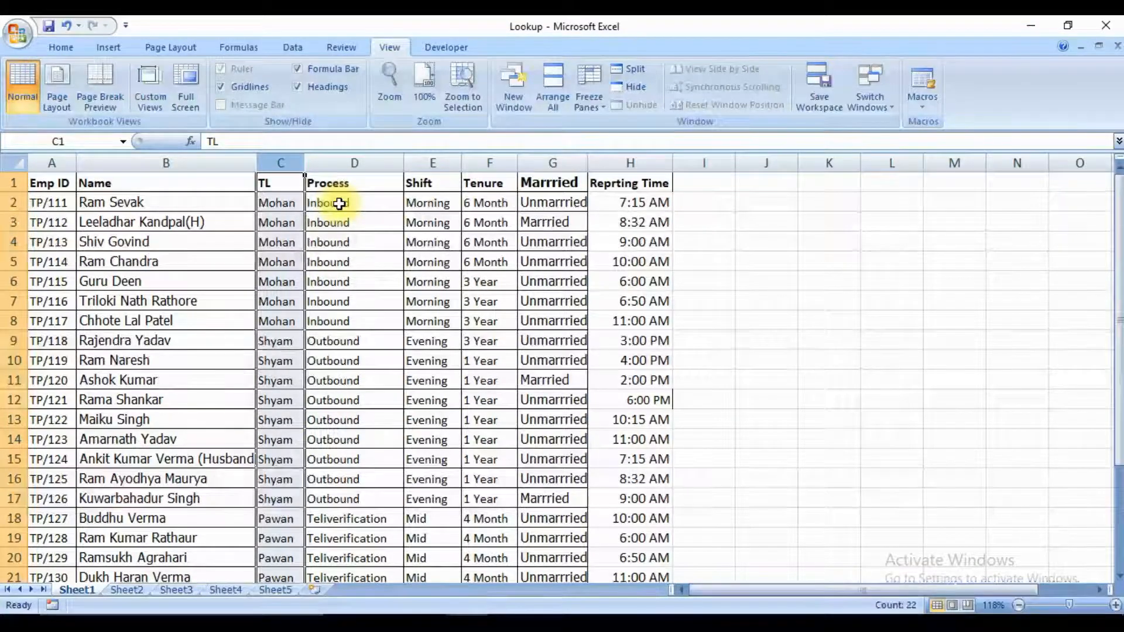
{"action": "key", "text": "Left"}
{"action": "key", "text": "Right"}
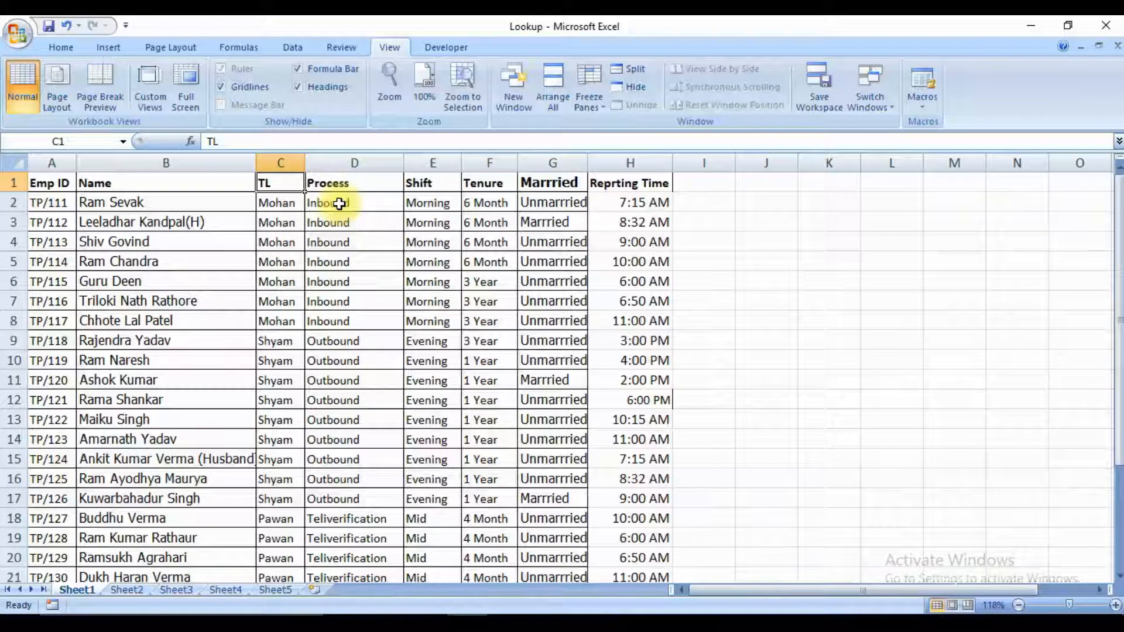
{"action": "key", "text": "Right"}
{"action": "key", "text": "Home"}
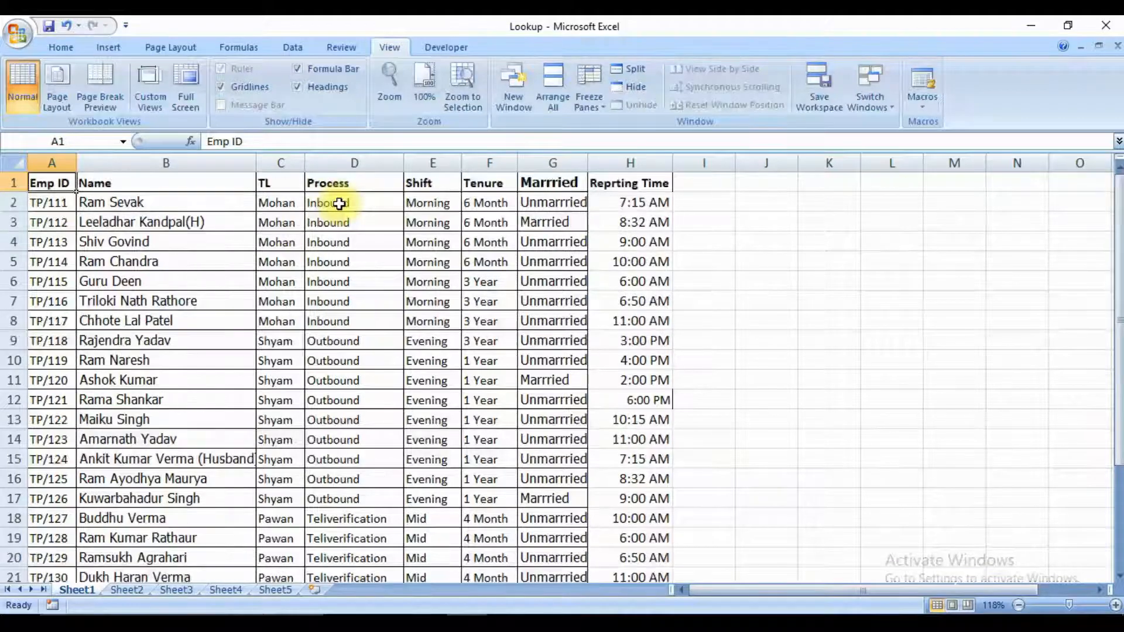
{"action": "key", "text": "Right"}
{"action": "key", "text": "Right"}
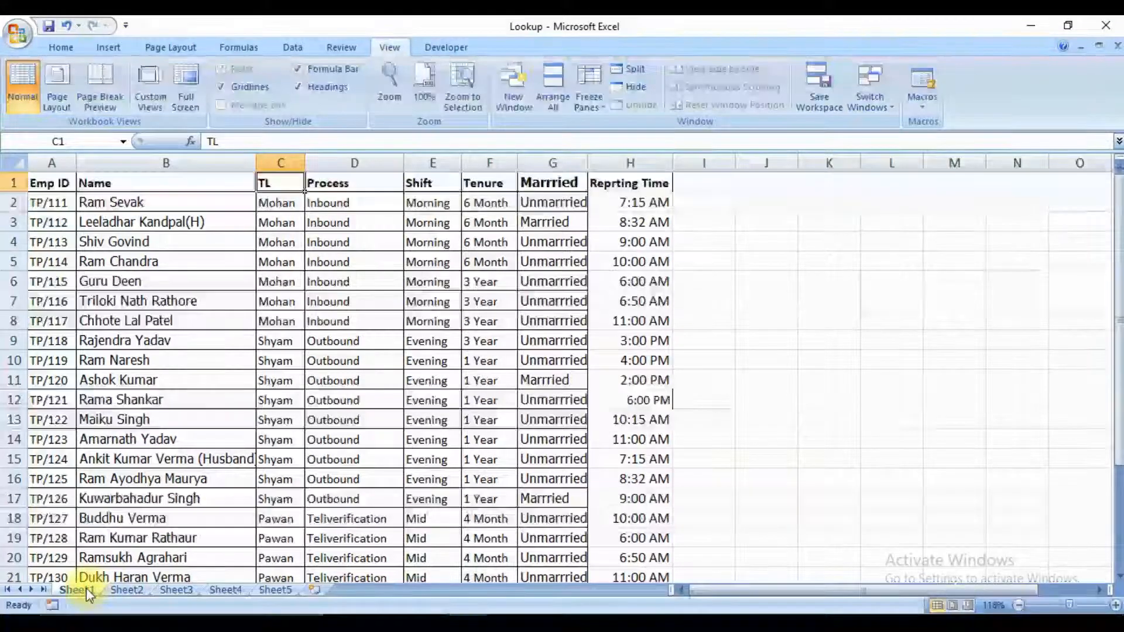
Go to Sheet3 and select cell B2, the first empty cell under the Name header.
{"action": "key", "text": "ctrl+Page_Down"}
{"action": "key", "text": "ctrl+Page_Down"}
{"action": "key", "text": "ctrl+Page_Down"}
{"action": "key", "text": "ctrl+Page_Down"}
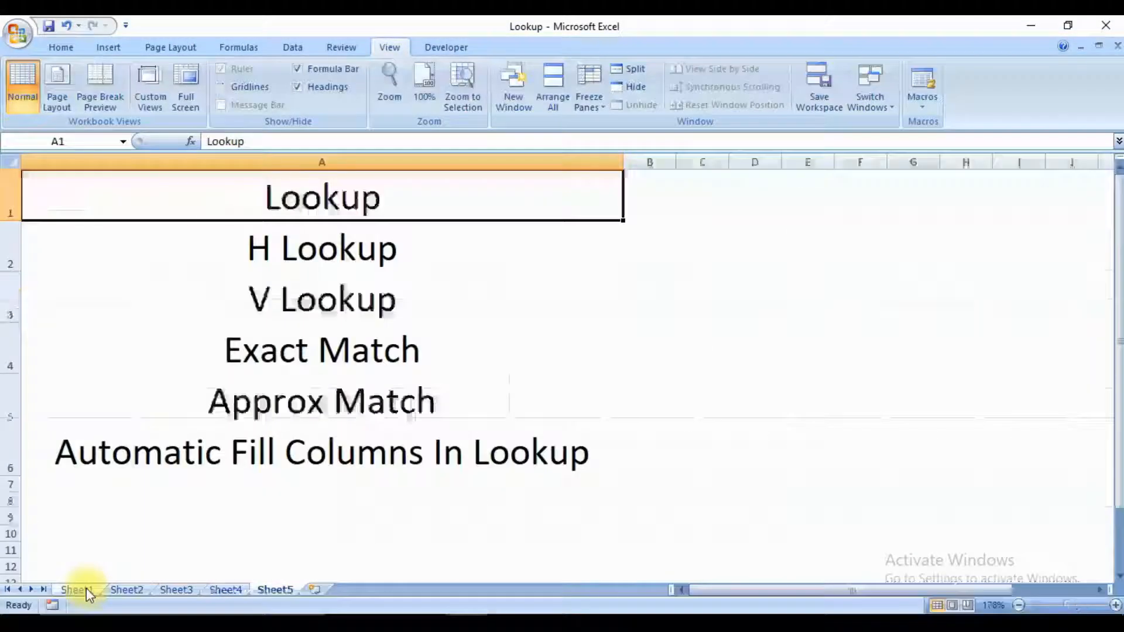
{"action": "key", "text": "ctrl+Page_Up"}
{"action": "key", "text": "ctrl+Page_Up"}
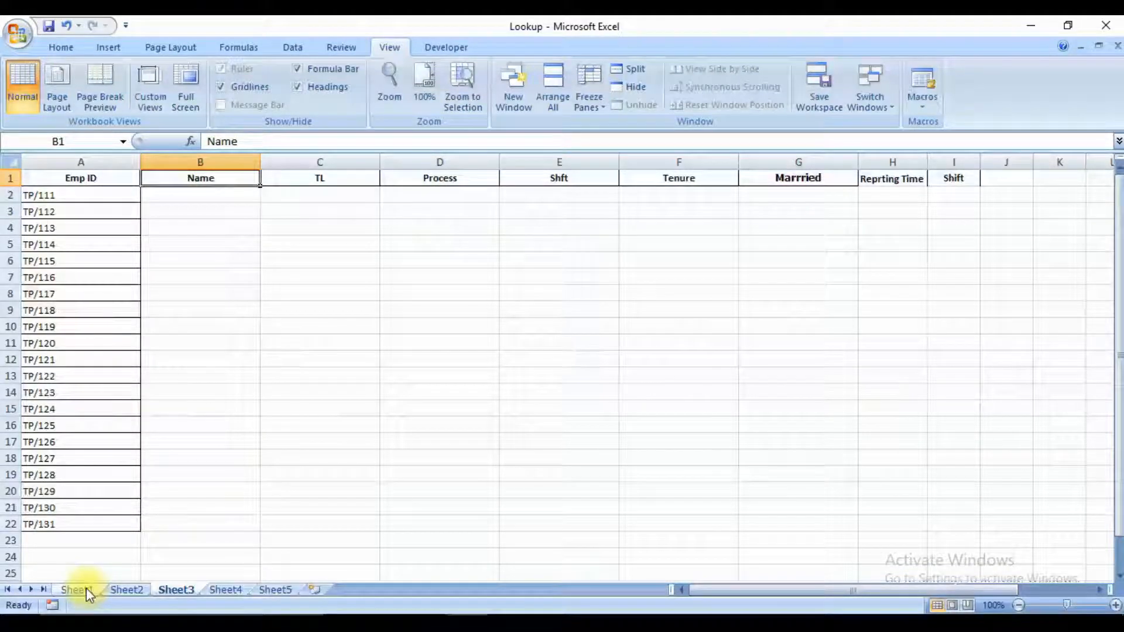
{"action": "key", "text": "Down"}
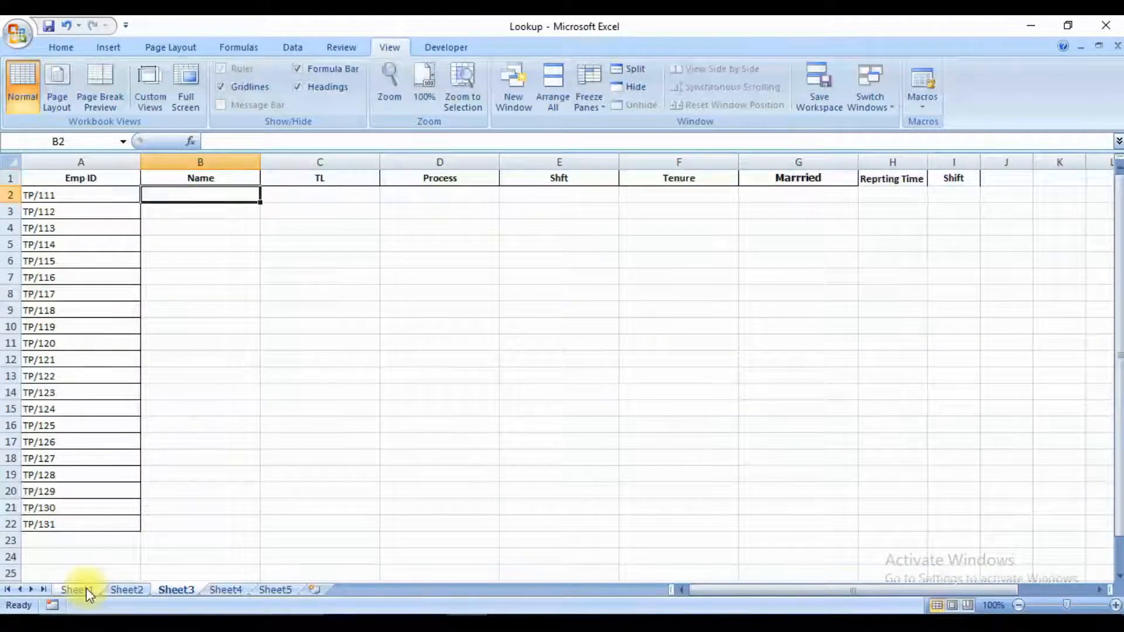
Begin a LOOKUP formula in B2 with the Emp ID range A2:A22 as the lookup value.
{"action": "type", "text": "="}
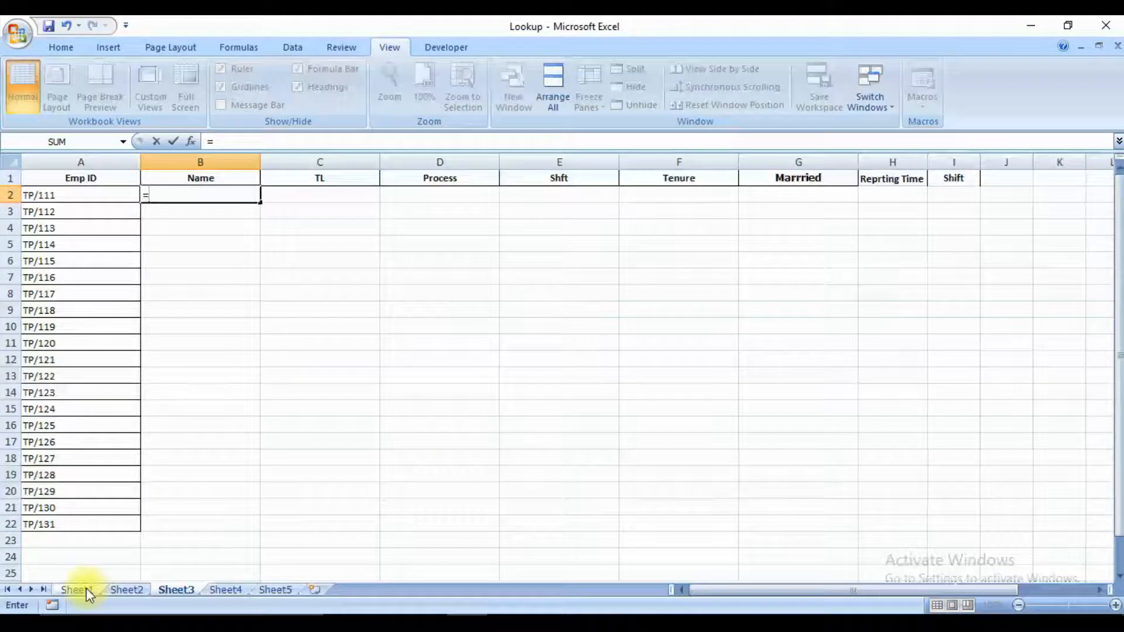
{"action": "type", "text": "loo"}
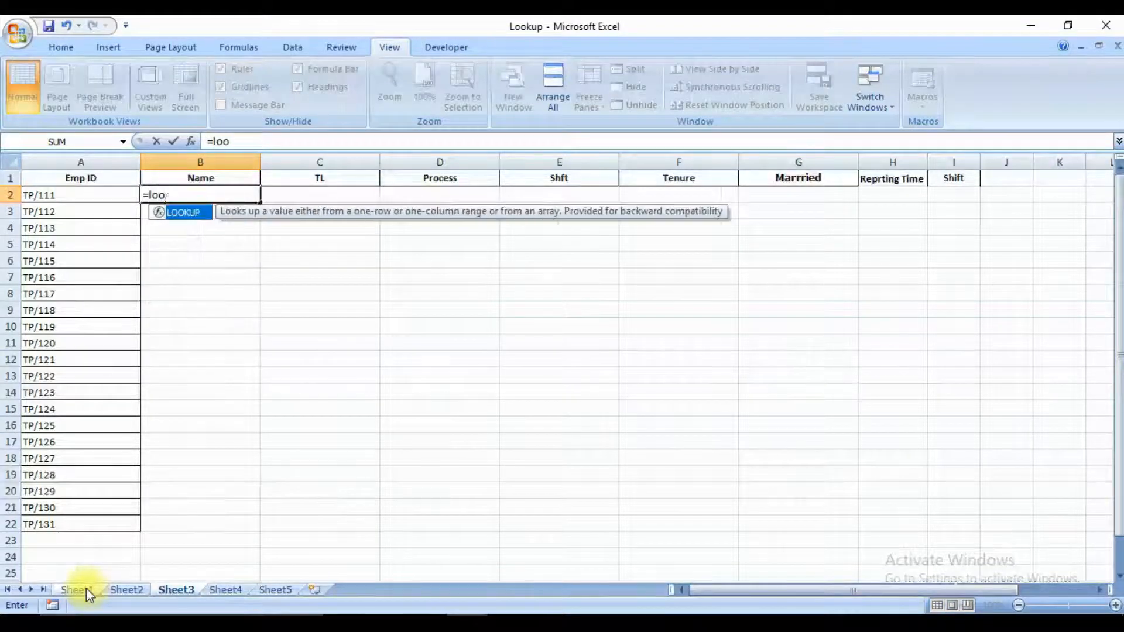
{"action": "key", "text": "Tab"}
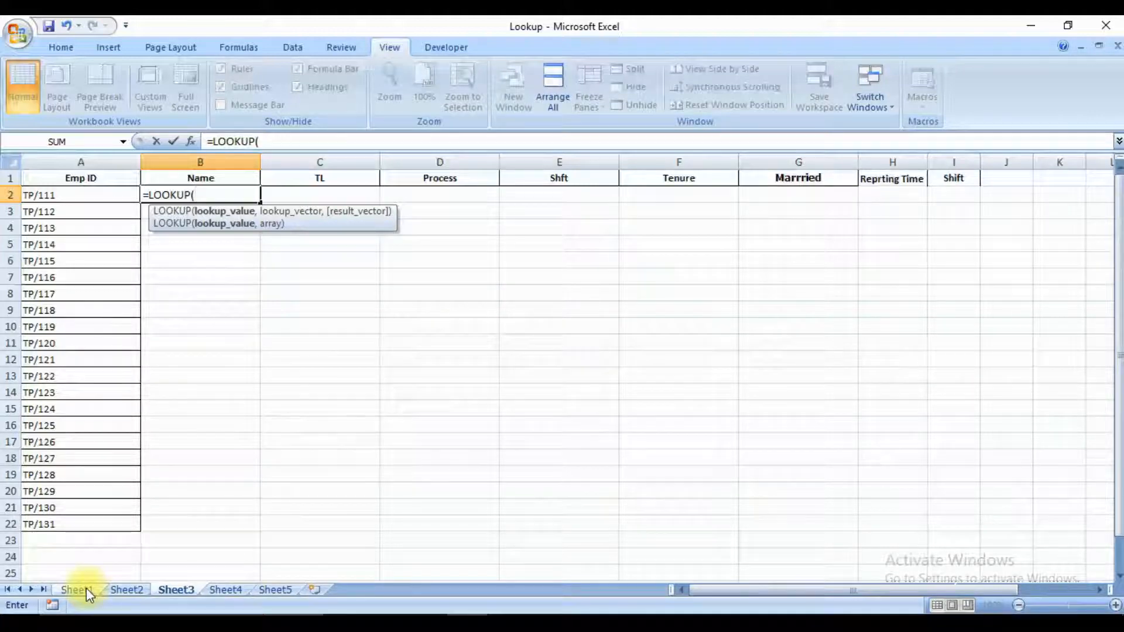
{"action": "key", "text": "Left"}
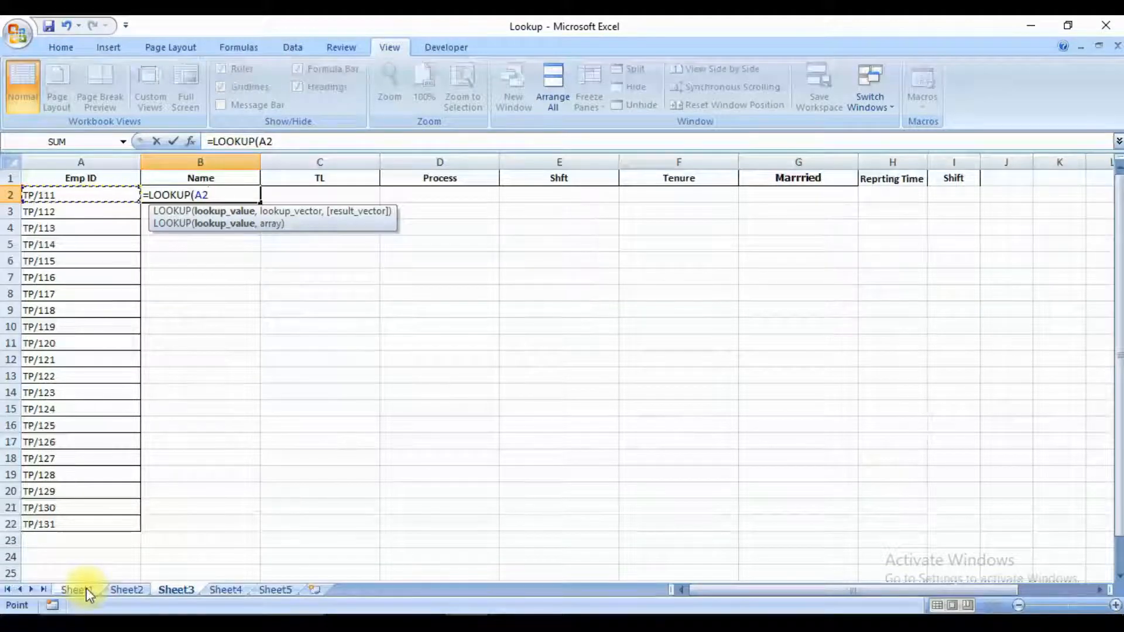
{"action": "key", "text": "ctrl+shift+Down"}
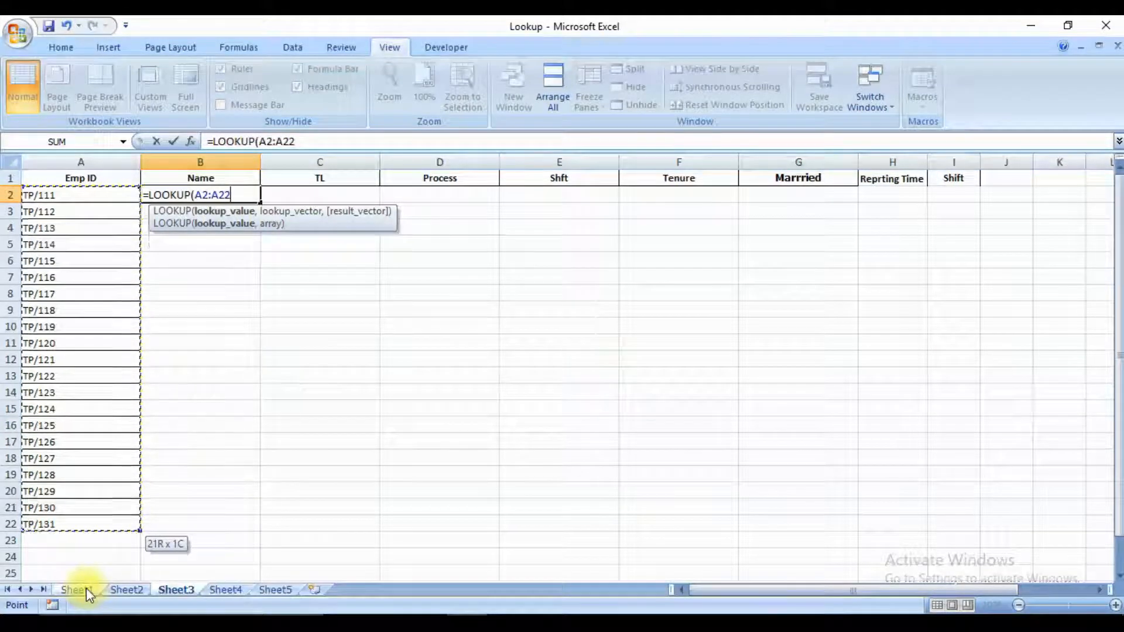
{"action": "type", "text": ","}
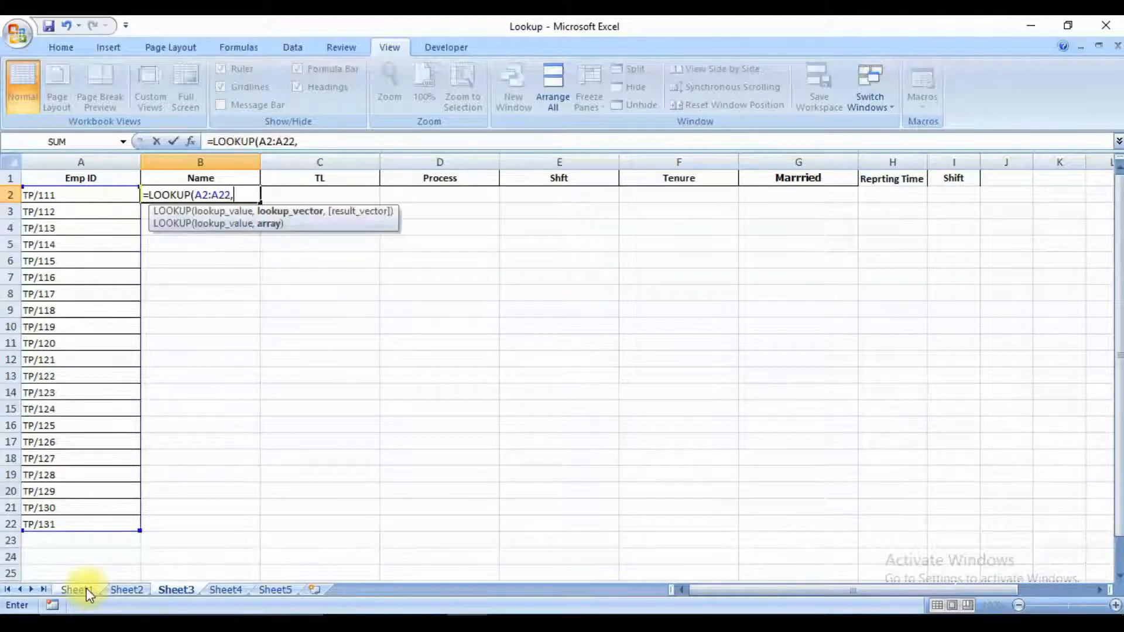
Set the formula's lookup vector to the Emp ID range A2:A22 on Sheet1.
{"action": "left_click", "coordinate": [86, 588]}
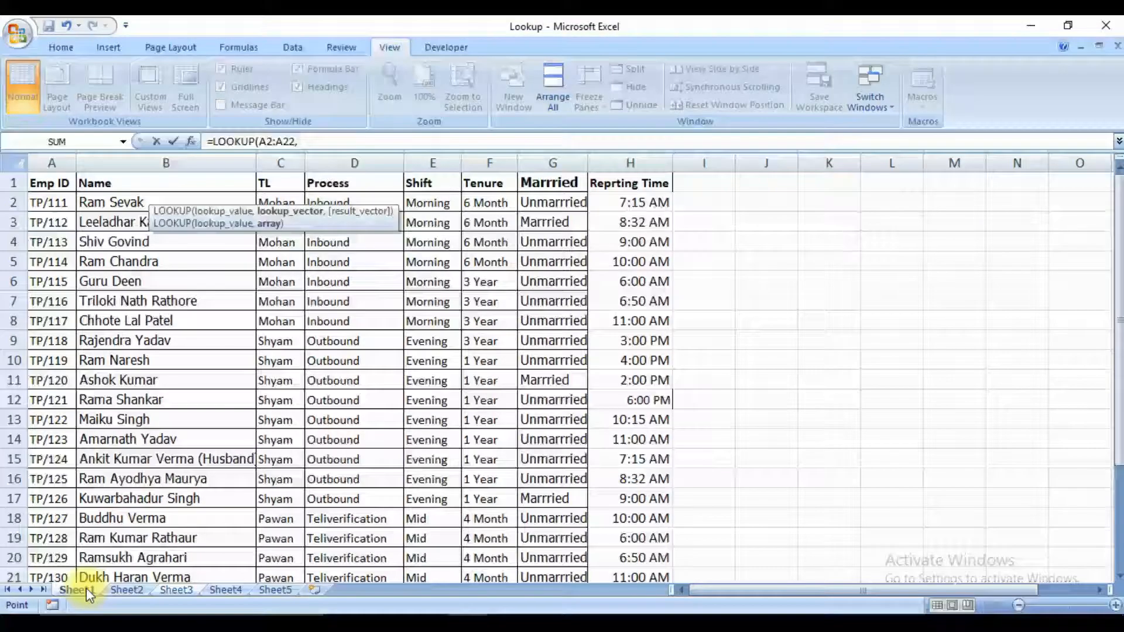
{"action": "key", "text": "Down"}
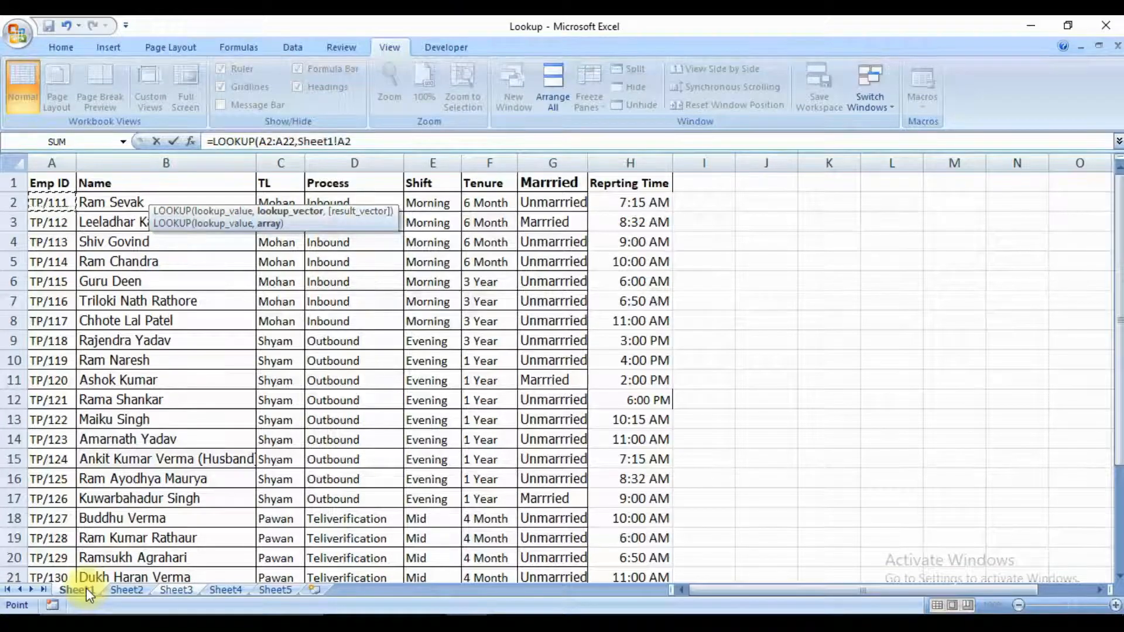
{"action": "key", "text": "ctrl+shift+Down"}
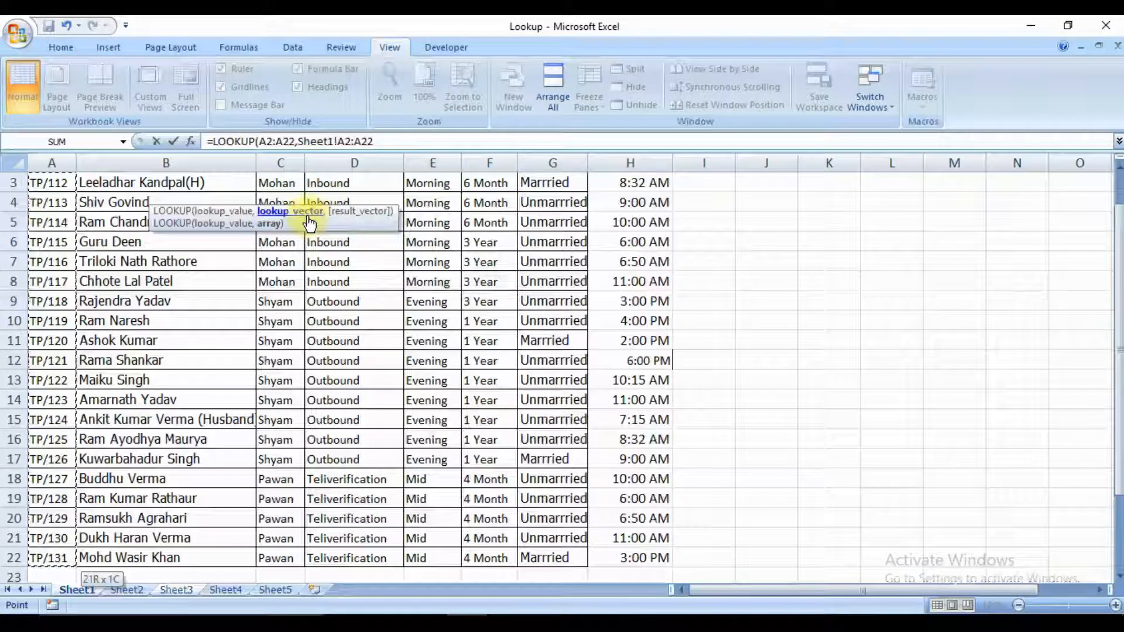
{"action": "type", "text": ","}
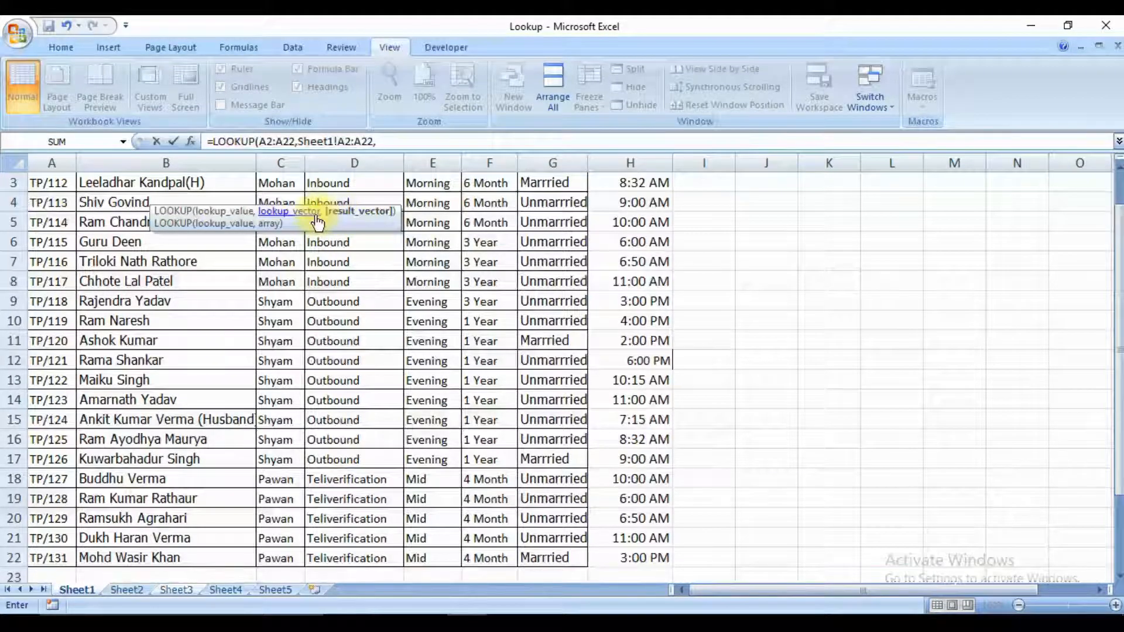
{"action": "key", "text": "BackSpace"}
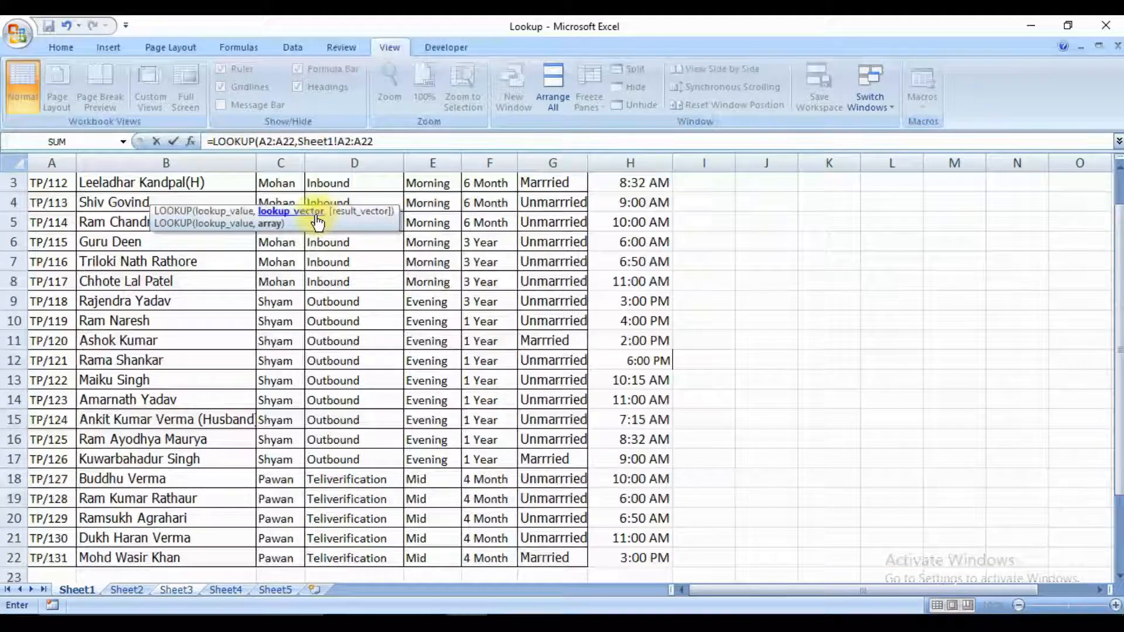
{"action": "type", "text": ","}
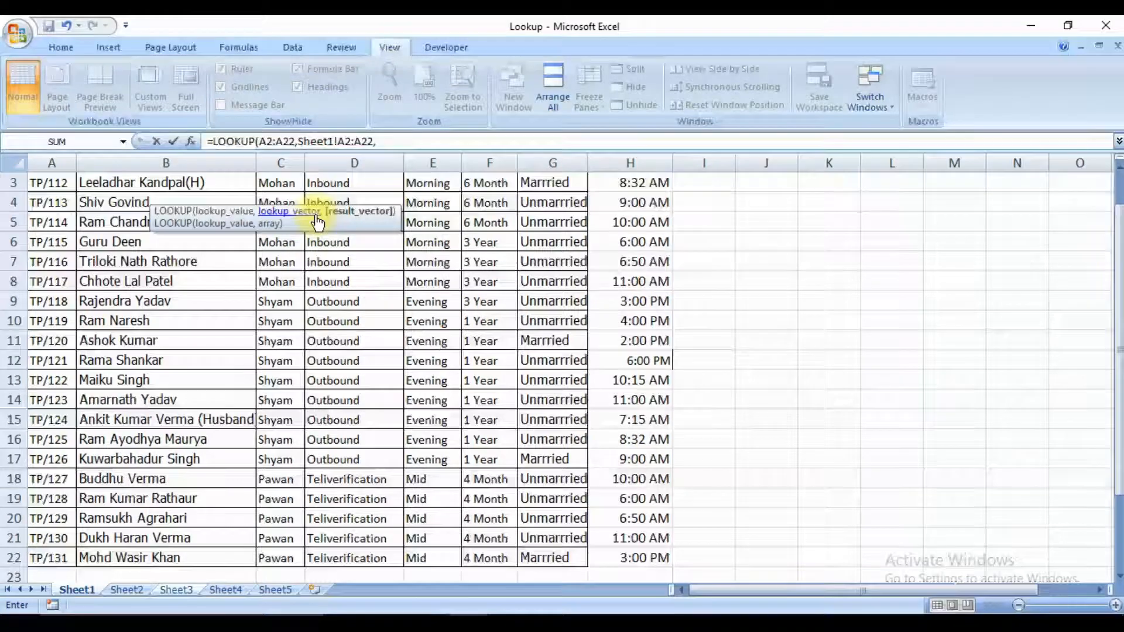
Try the whole employee table A1:H22 on Sheet1 as the formula's result vector.
{"action": "key", "text": "Up"}
{"action": "key", "text": "Up"}
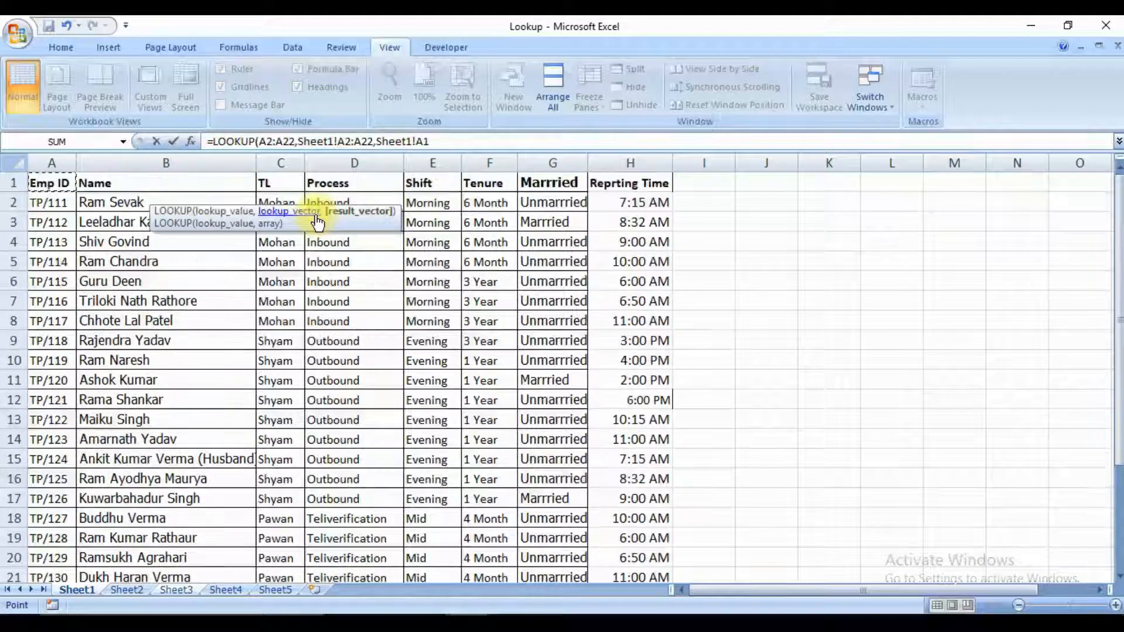
{"action": "key", "text": "Right"}
{"action": "key", "text": "Right"}
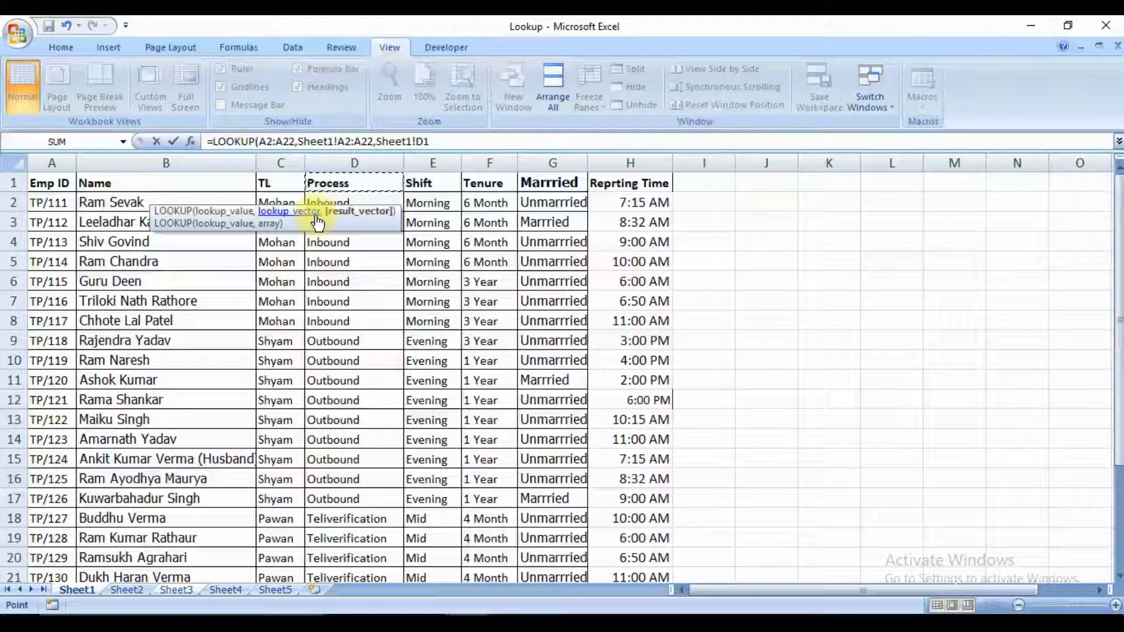
{"action": "key", "text": "Left"}
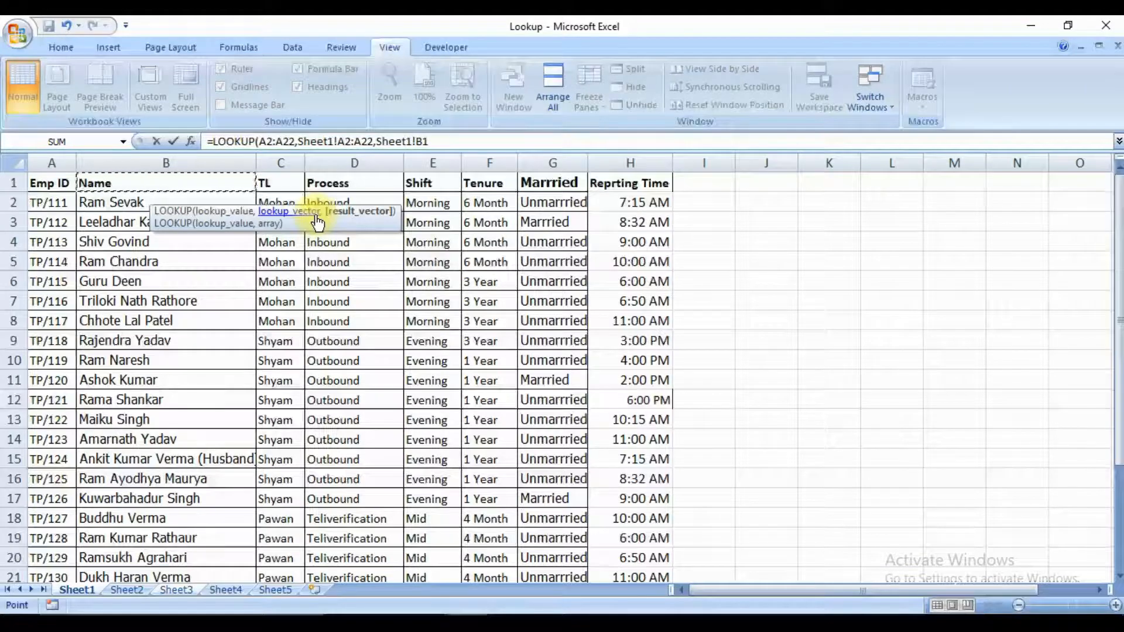
{"action": "key", "text": "Down"}
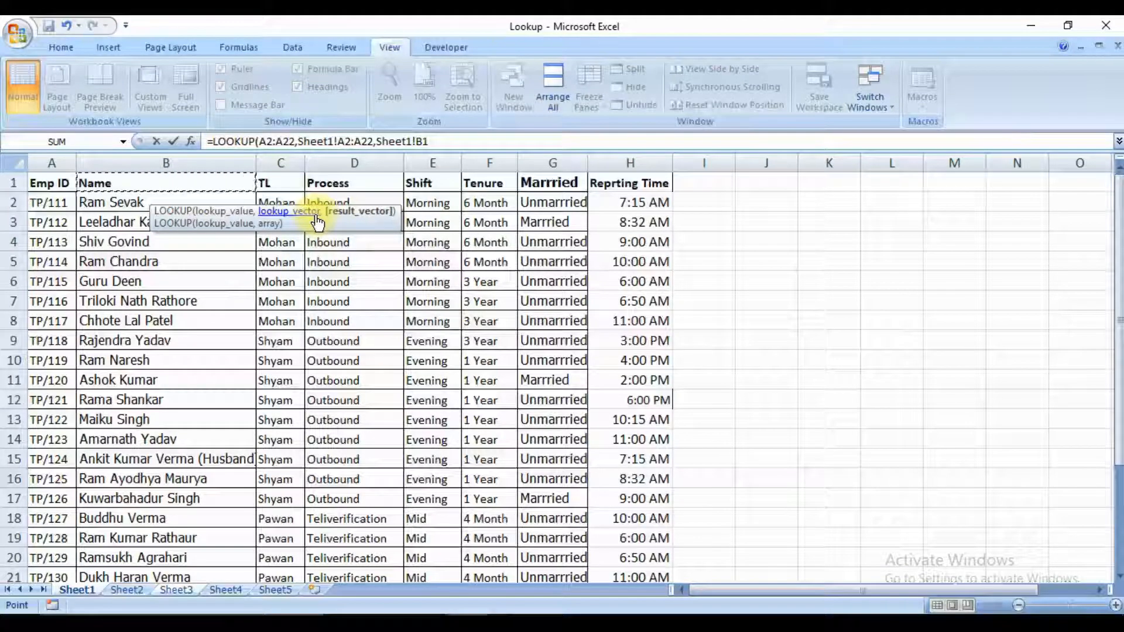
{"action": "key", "text": "Up"}
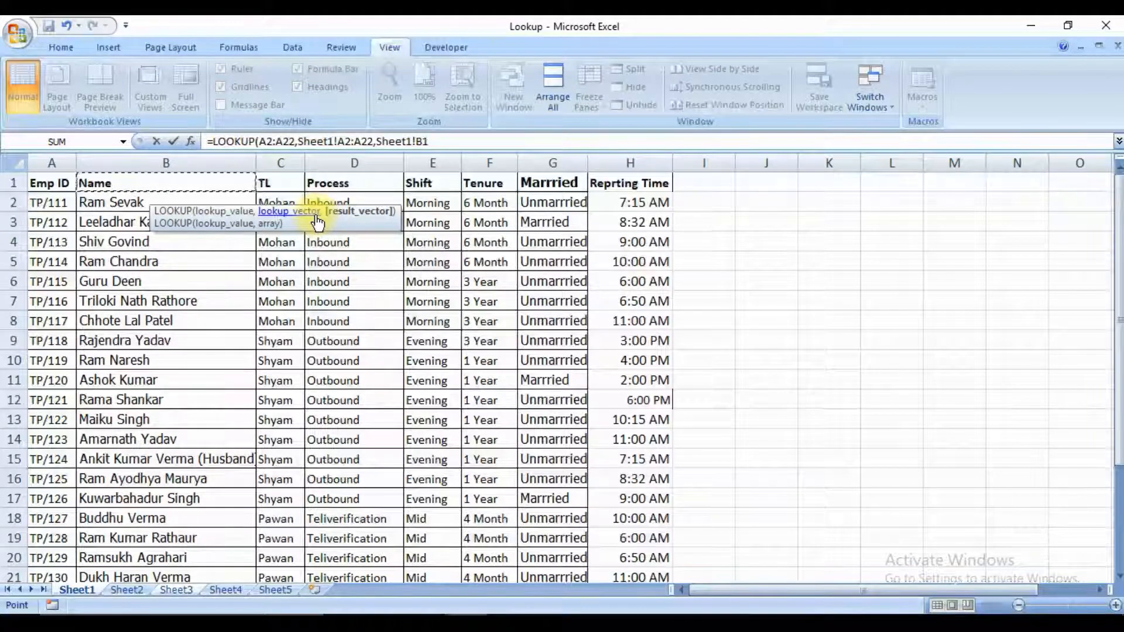
{"action": "key", "text": "Left"}
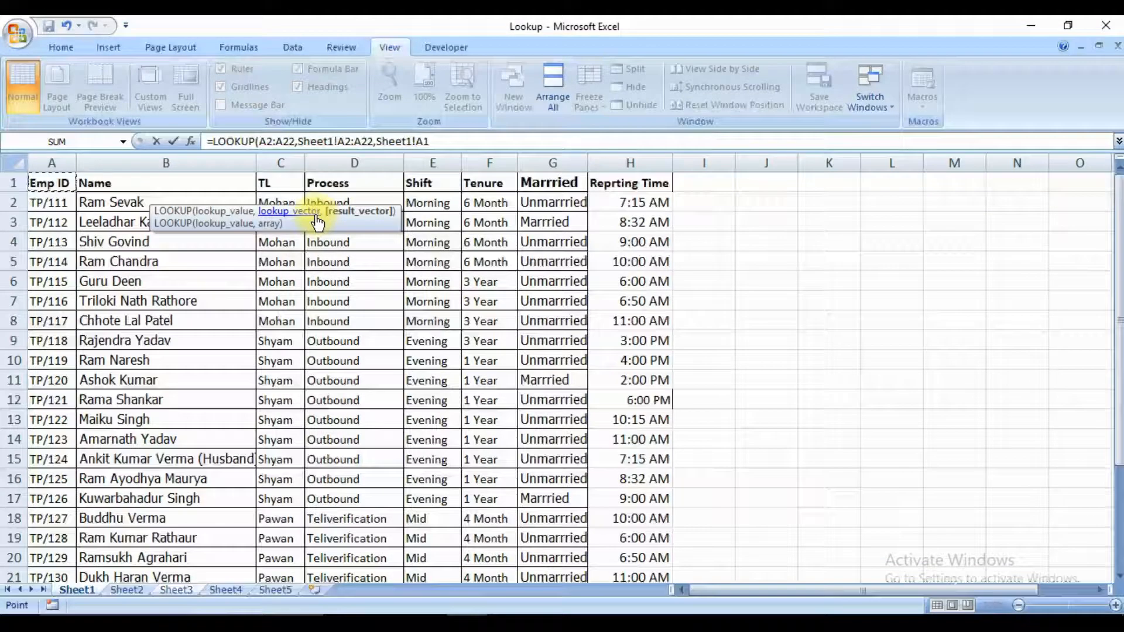
{"action": "key", "text": "shift+Right"}
{"action": "key", "text": "shift+Right"}
{"action": "key", "text": "shift+Right"}
{"action": "key", "text": "shift+Right"}
{"action": "key", "text": "shift+Right"}
{"action": "key", "text": "shift+Right"}
{"action": "key", "text": "shift+Right"}
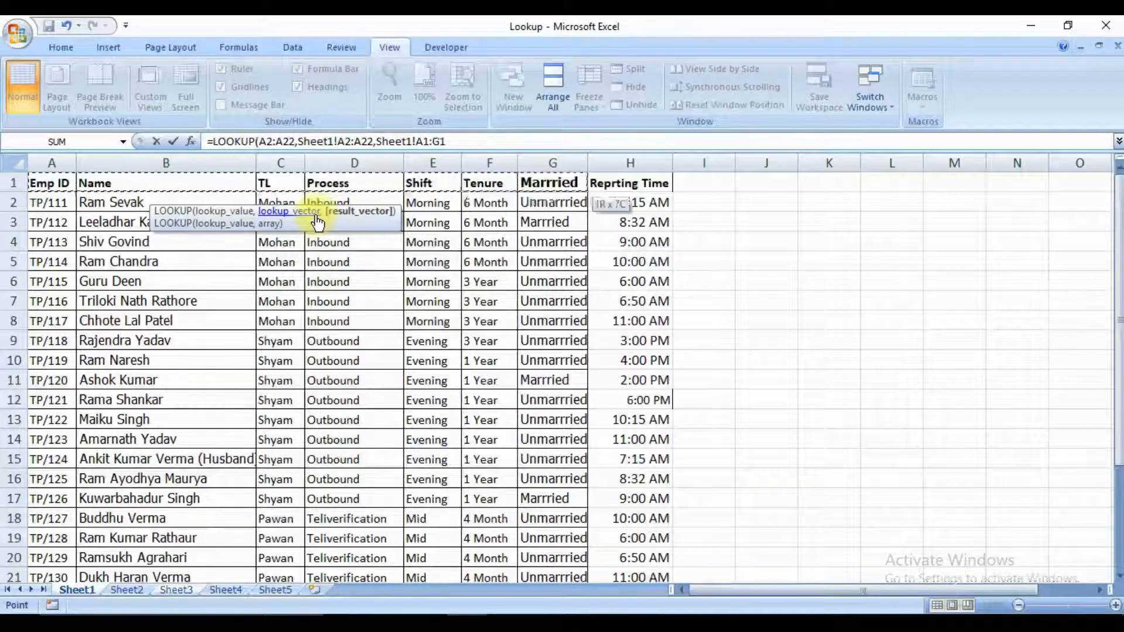
{"action": "key", "text": "shift+Down"}
{"action": "key", "text": "shift+Down"}
{"action": "key", "text": "shift+Down"}
{"action": "key", "text": "shift+Down"}
{"action": "key", "text": "shift+Down"}
{"action": "key", "text": "shift+Down"}
{"action": "key", "text": "shift+Down"}
{"action": "key", "text": "shift+Down"}
{"action": "key", "text": "shift+Down"}
{"action": "key", "text": "shift+Down"}
{"action": "key", "text": "shift+Down"}
{"action": "key", "text": "shift+Down"}
{"action": "key", "text": "shift+Down"}
{"action": "key", "text": "shift+Down"}
{"action": "key", "text": "shift+Down"}
{"action": "key", "text": "shift+Down"}
{"action": "key", "text": "shift+Down"}
{"action": "key", "text": "shift+Down"}
{"action": "key", "text": "shift+Down"}
{"action": "key", "text": "shift+Down"}
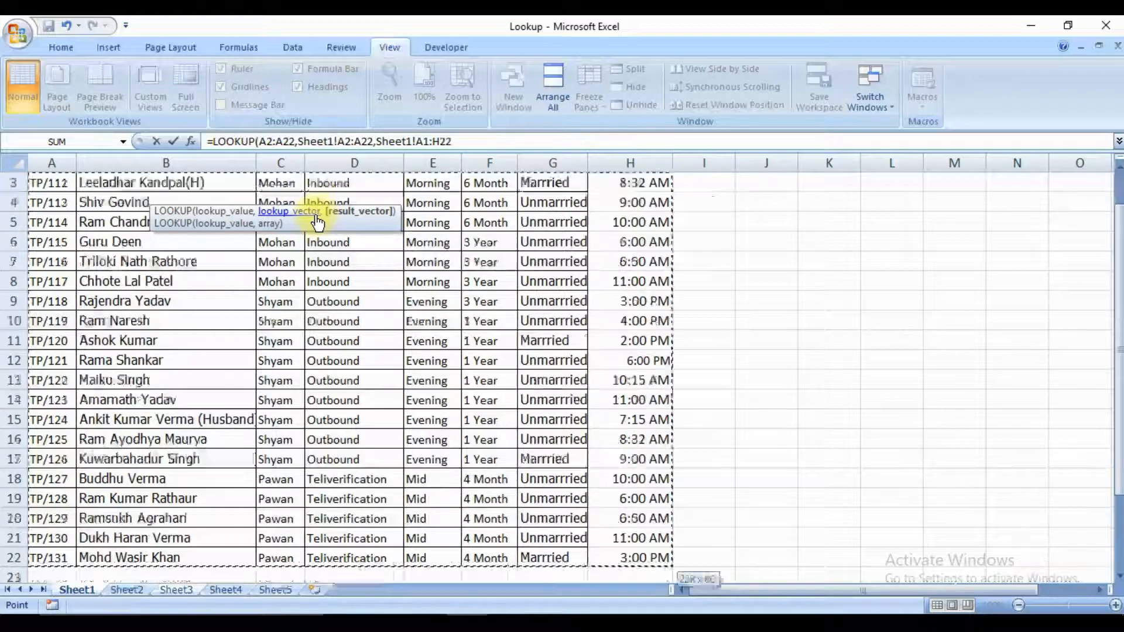
Set the result vector to the Name column range B1:B22 on Sheet1 and complete the LOOKUP formula.
{"action": "key", "text": "Up"}
{"action": "key", "text": "Right"}
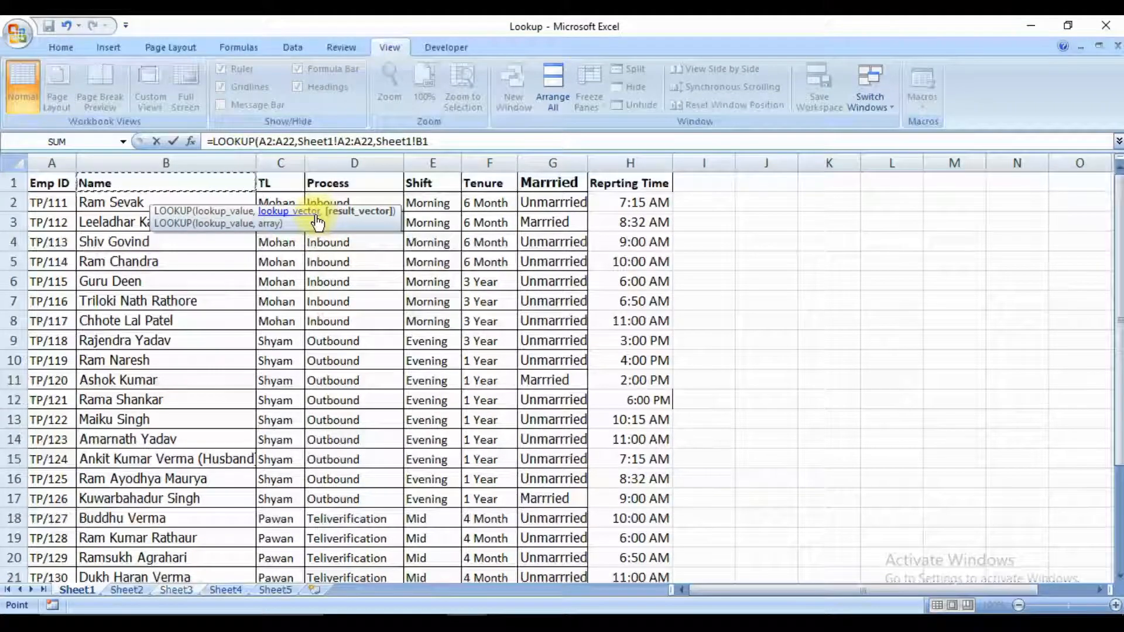
{"action": "key", "text": "ctrl+shift+Down"}
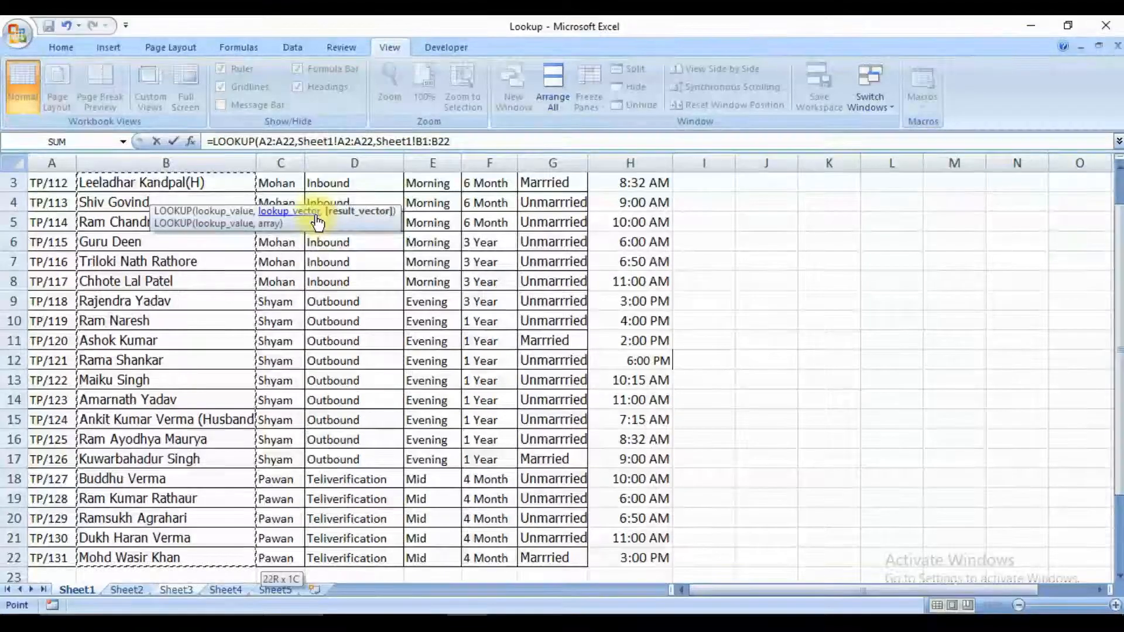
{"action": "type", "text": ")"}
{"action": "key", "text": "Return"}
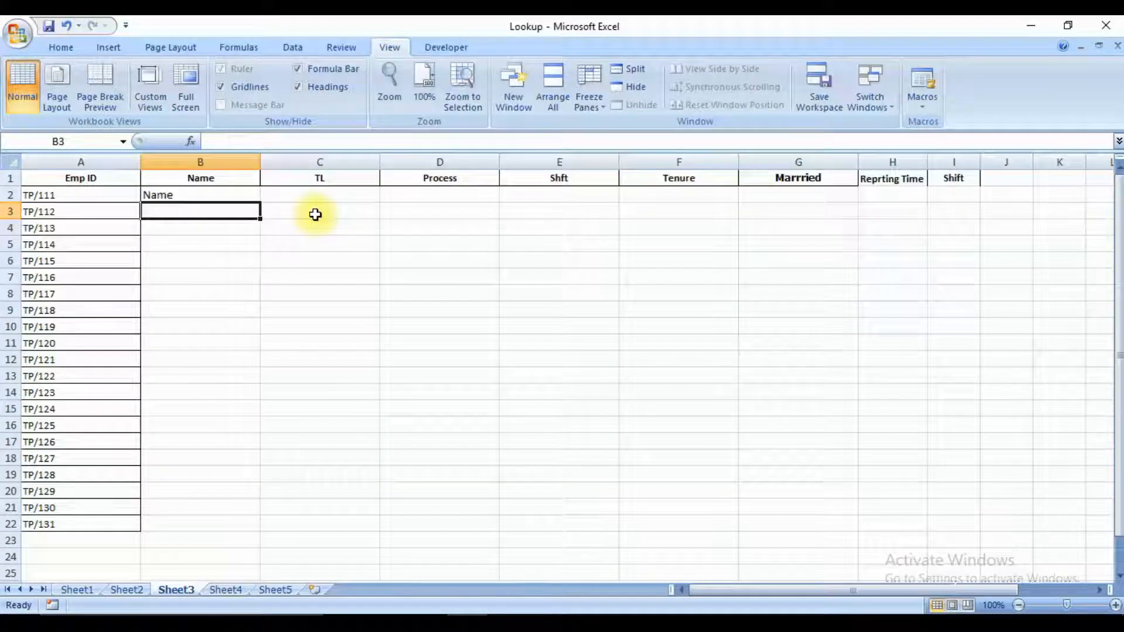
Check the LOOKUP formula and its result in B2 against the Emp ID in A2 and the column headers.
{"action": "key", "text": "Up"}
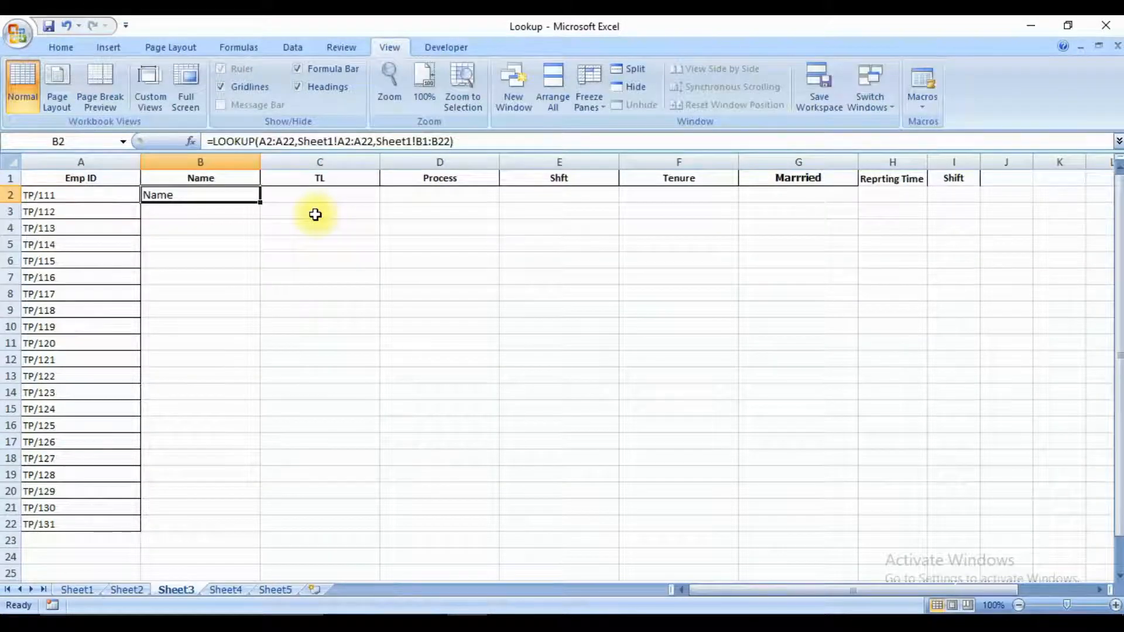
{"action": "key", "text": "Right"}
{"action": "key", "text": "Left"}
{"action": "key", "text": "Up"}
{"action": "key", "text": "Left"}
{"action": "key", "text": "Down"}
{"action": "key", "text": "Right"}
{"action": "key", "text": "Left"}
{"action": "key", "text": "Right"}
{"action": "key", "text": "Left"}
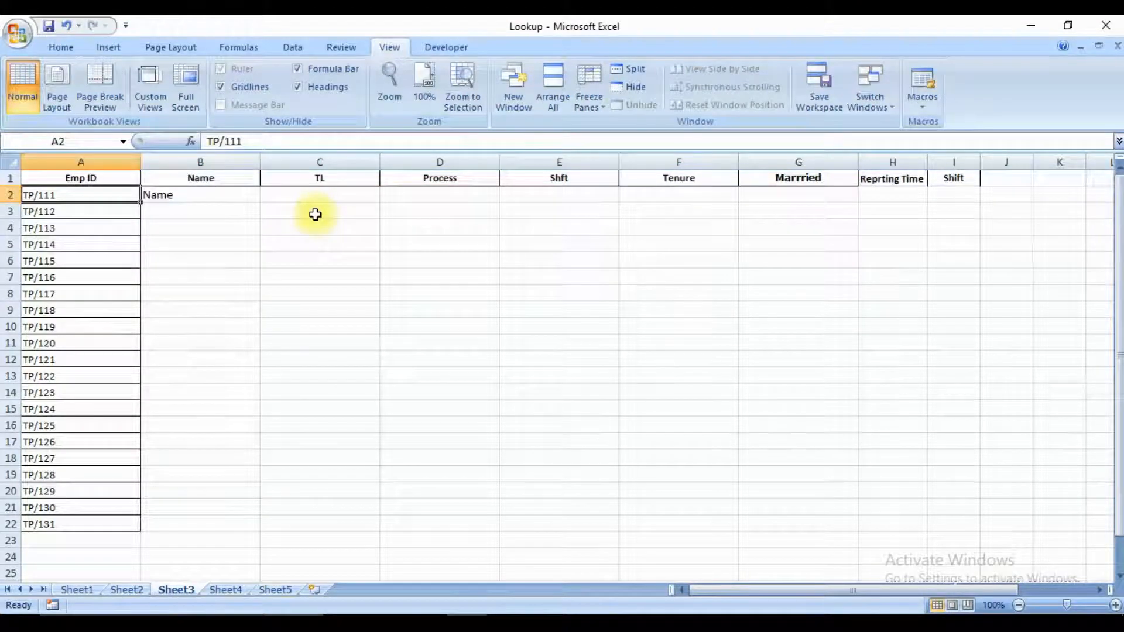
{"action": "key", "text": "Right"}
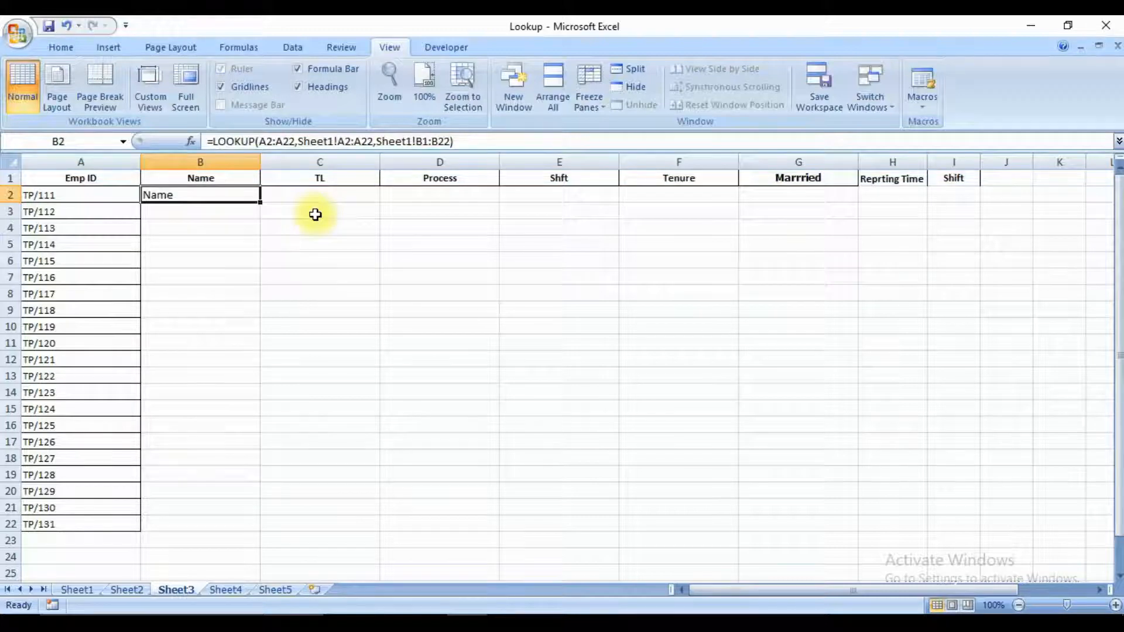
Clear B2 and start a new LOOKUP formula there with the entire column A as the lookup value.
{"action": "key", "text": "Delete"}
{"action": "type", "text": "="}
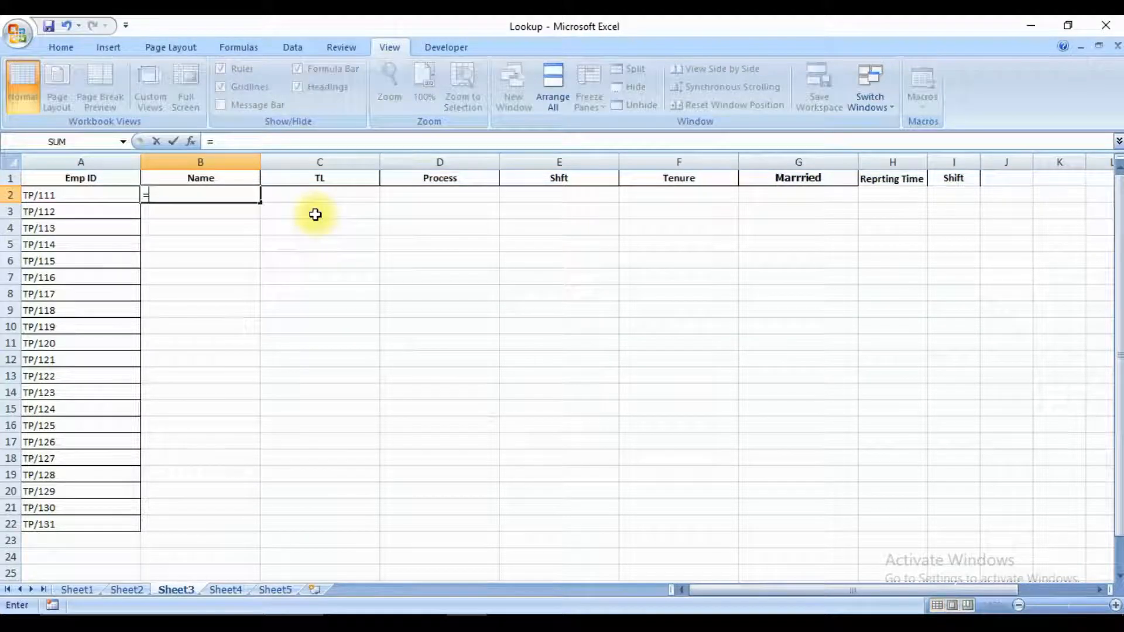
{"action": "type", "text": "v"}
{"action": "key", "text": "BackSpace"}
{"action": "type", "text": "l"}
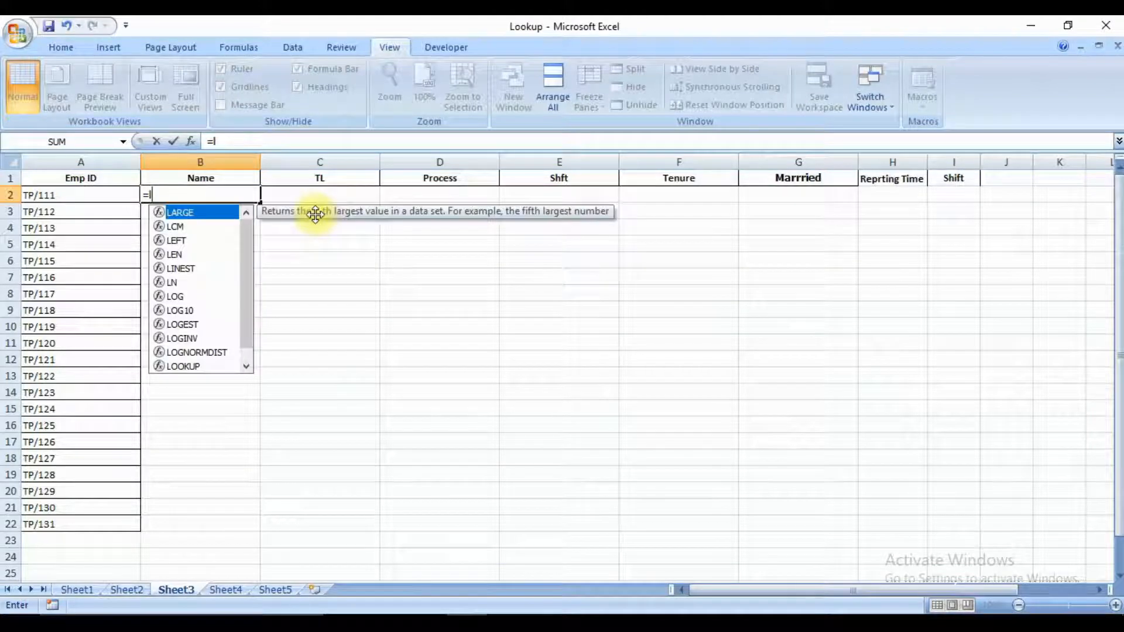
{"action": "type", "text": "00"}
{"action": "key", "text": "BackSpace"}
{"action": "type", "text": "oo"}
{"action": "key", "text": "Tab"}
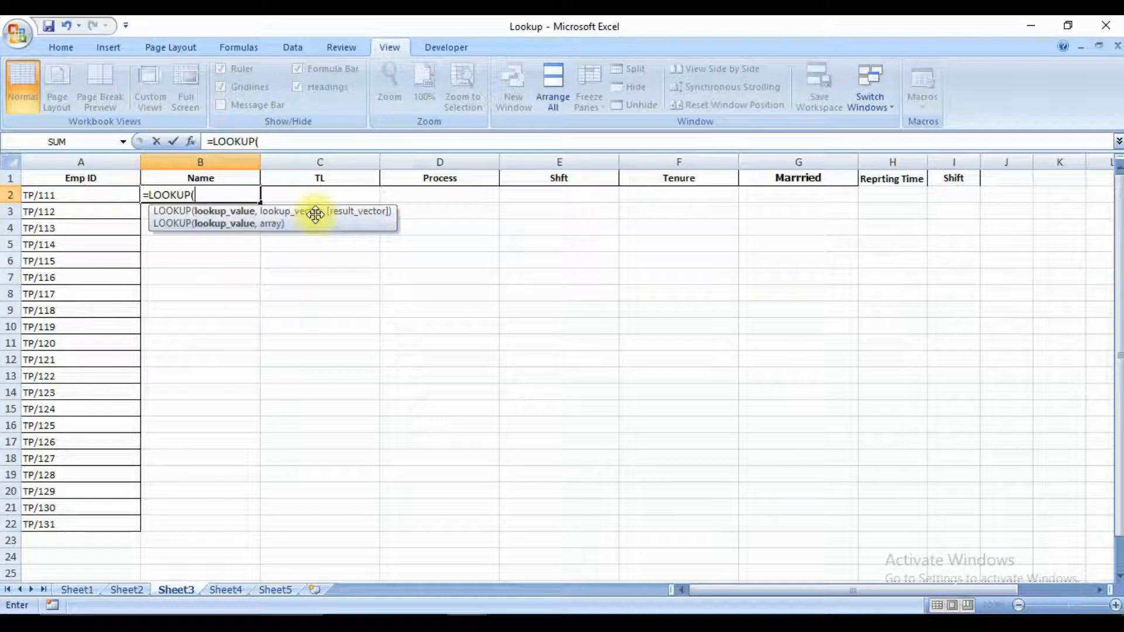
{"action": "key", "text": "Left"}
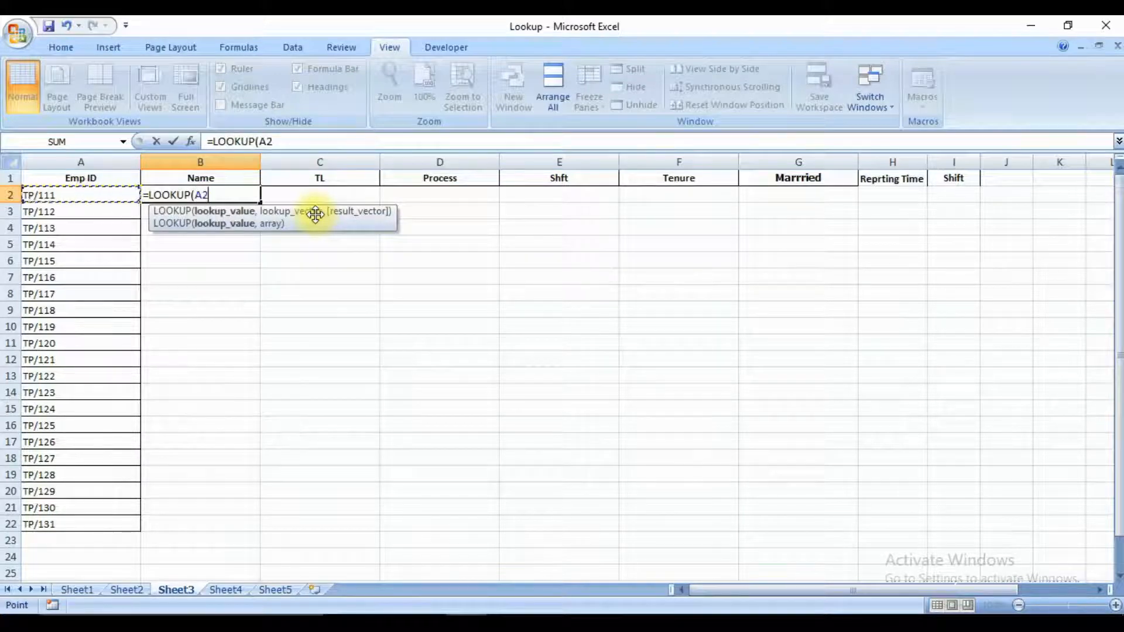
{"action": "key", "text": "Up"}
{"action": "key", "text": "ctrl+space"}
{"action": "type", "text": ","}
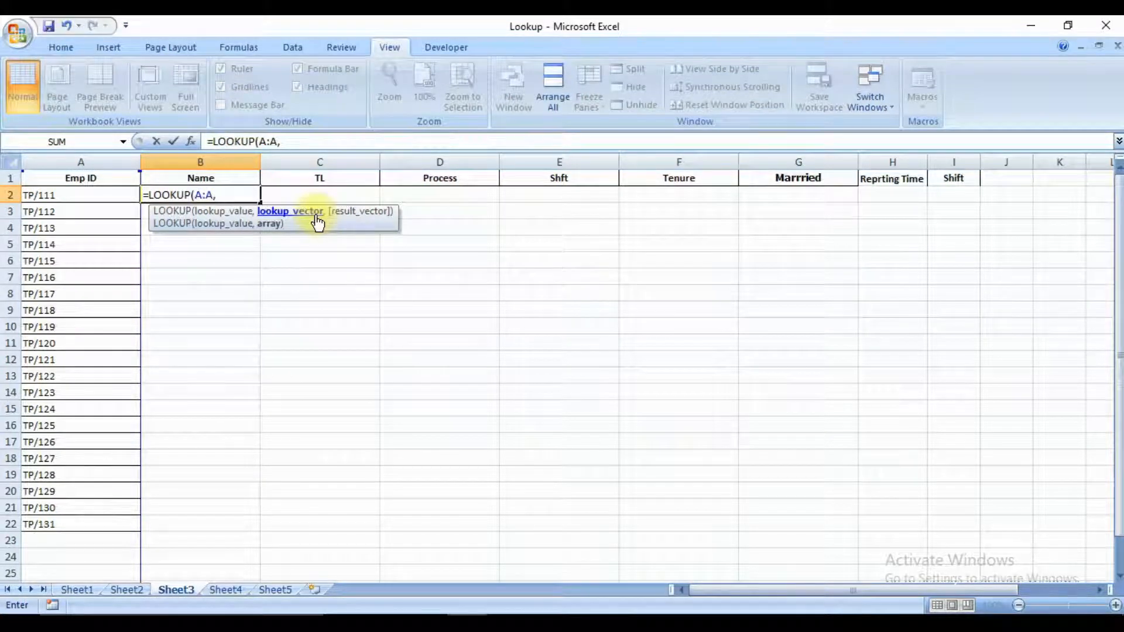
Complete the LOOKUP formula in B2 with Sheet1's entire column A as lookup vector and entire column B as result vector.
{"action": "key", "text": "ctrl+Page_Up"}
{"action": "key", "text": "ctrl+Page_Up"}
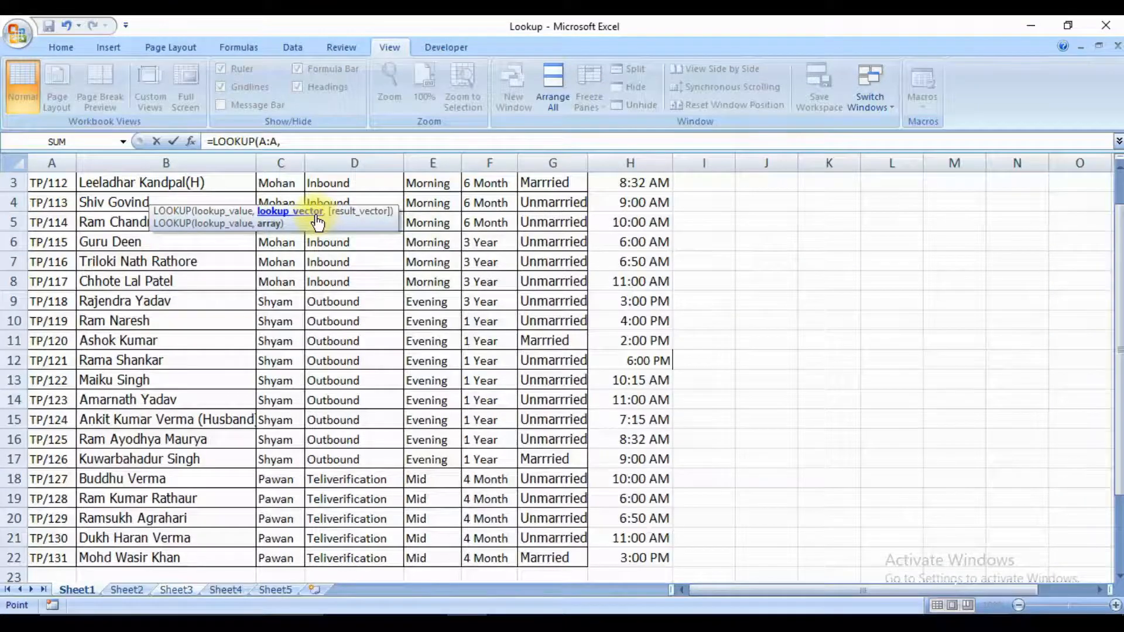
{"action": "key", "text": "ctrl+space"}
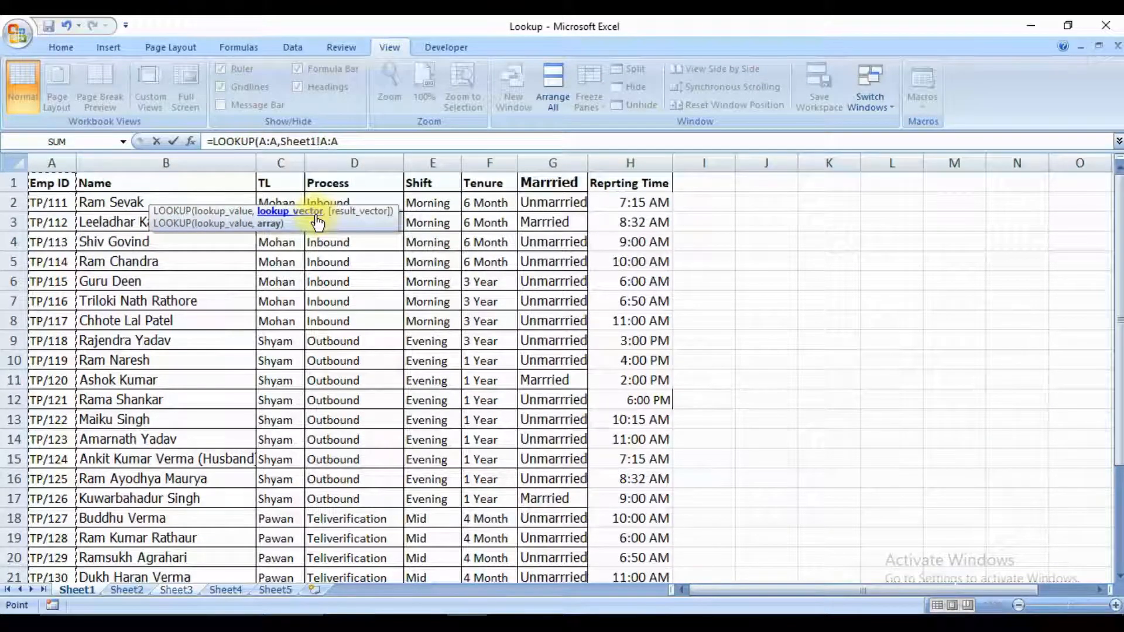
{"action": "type", "text": ","}
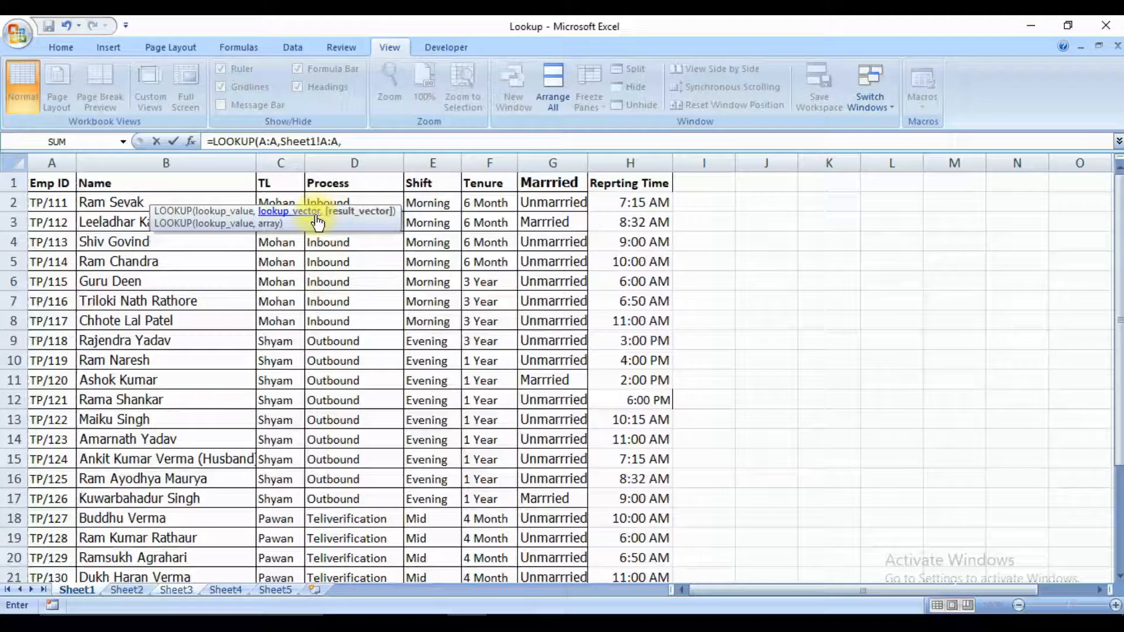
{"action": "key", "text": "Right"}
{"action": "key", "text": "Right"}
{"action": "key", "text": "ctrl+space"}
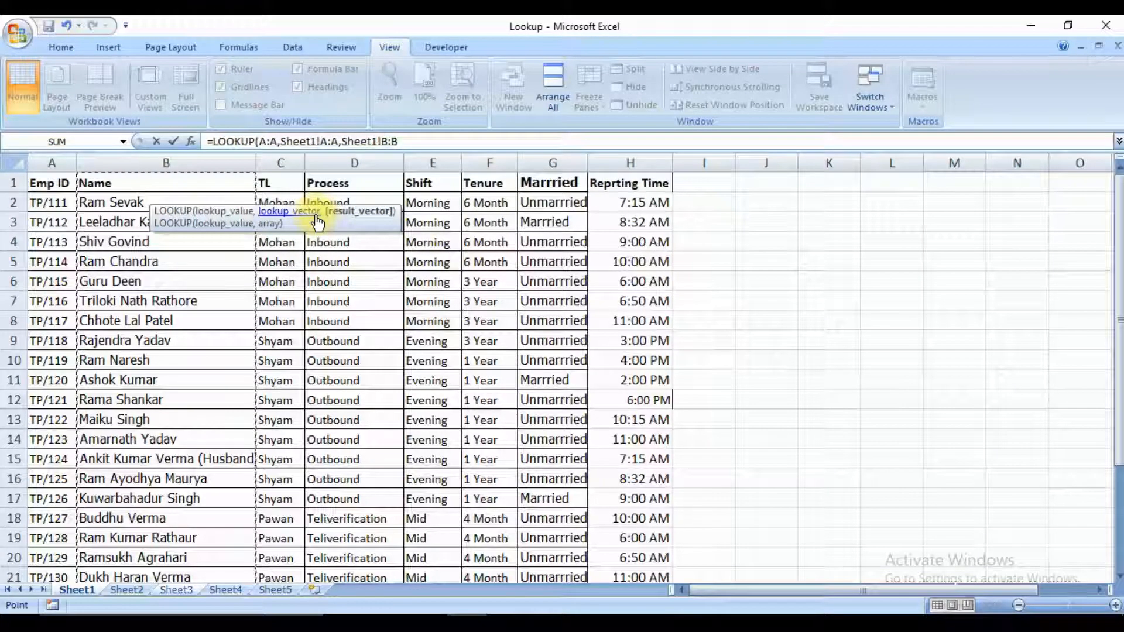
{"action": "key", "text": "Return"}
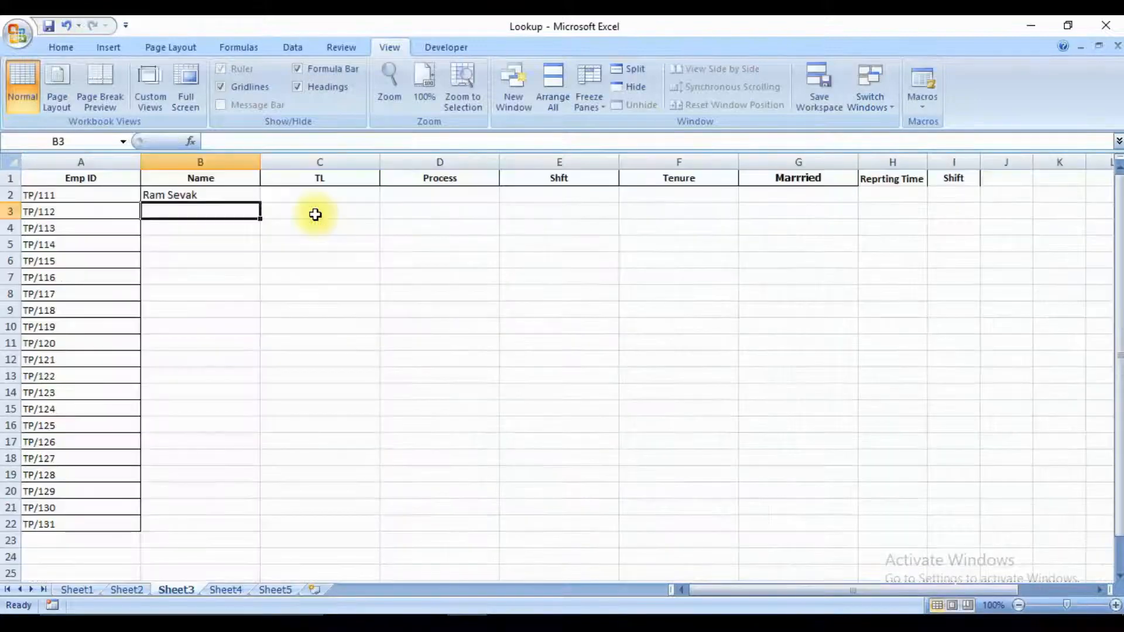
Fill the LOOKUP formula from B2 down through B22 alongside the Emp IDs.
{"action": "key", "text": "Left"}
{"action": "key", "text": "Down"}
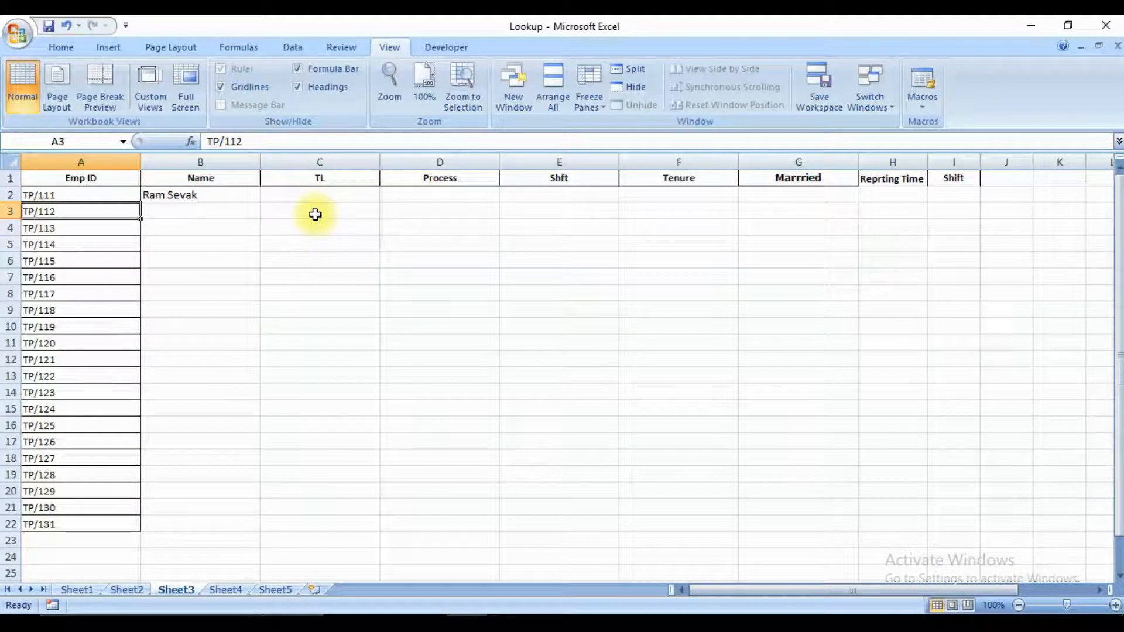
{"action": "key", "text": "ctrl+Down"}
{"action": "key", "text": "Right"}
{"action": "key", "text": "ctrl+shift+Up"}
{"action": "key", "text": "ctrl+d"}
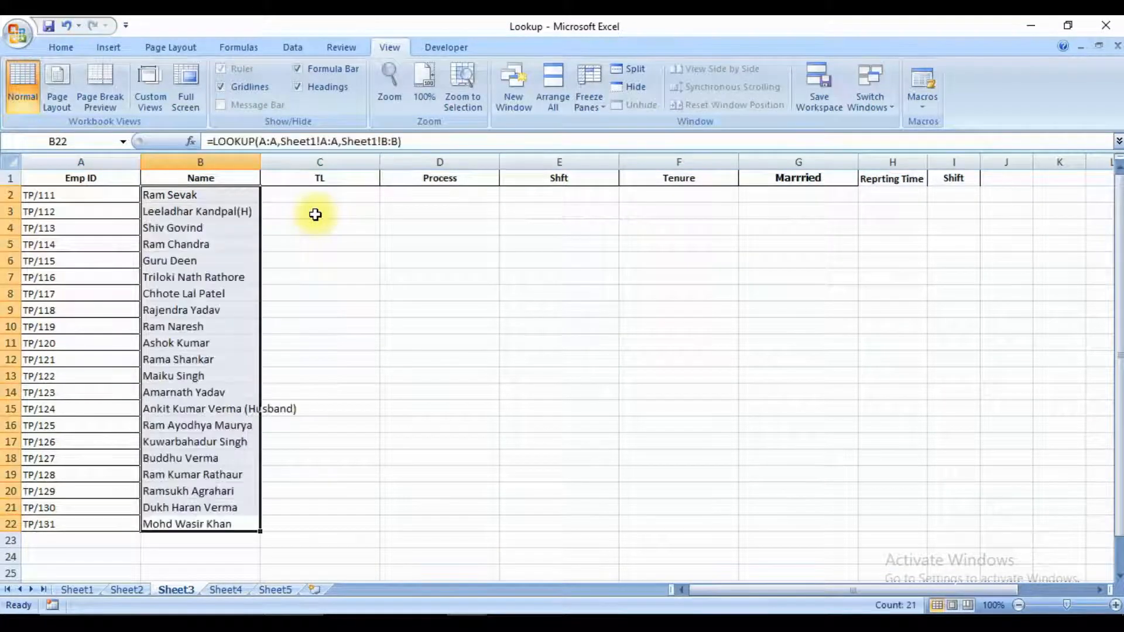
Clear all the looked-up names in B2:B22 on Sheet3.
{"action": "key", "text": "ctrl+Up"}
{"action": "key", "text": "Down"}
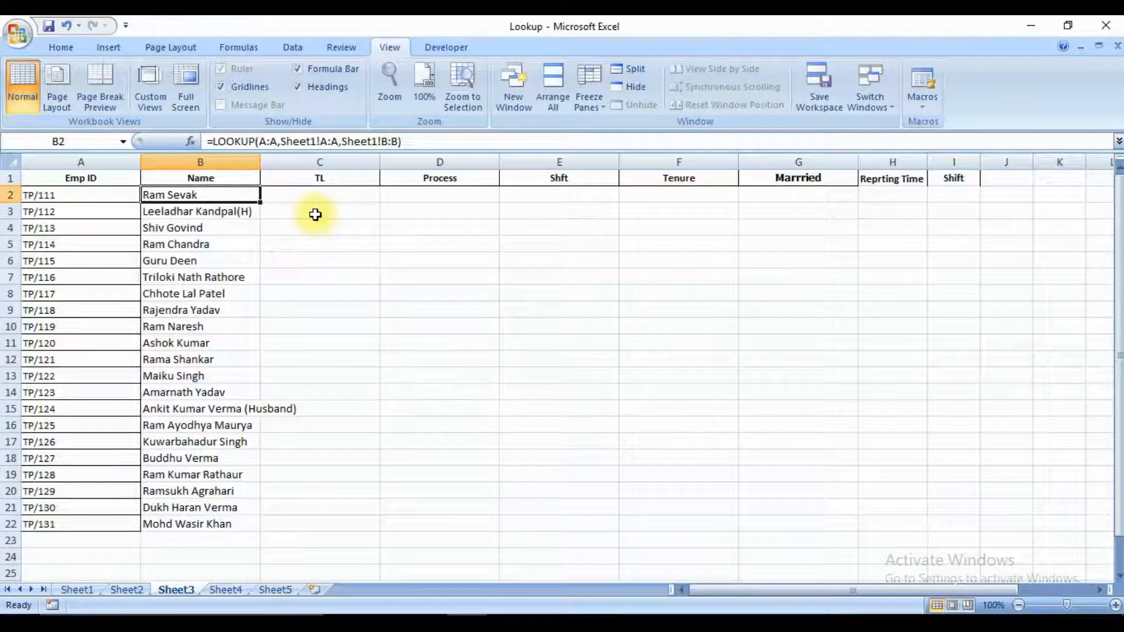
{"action": "key", "text": "ctrl+shift+Down"}
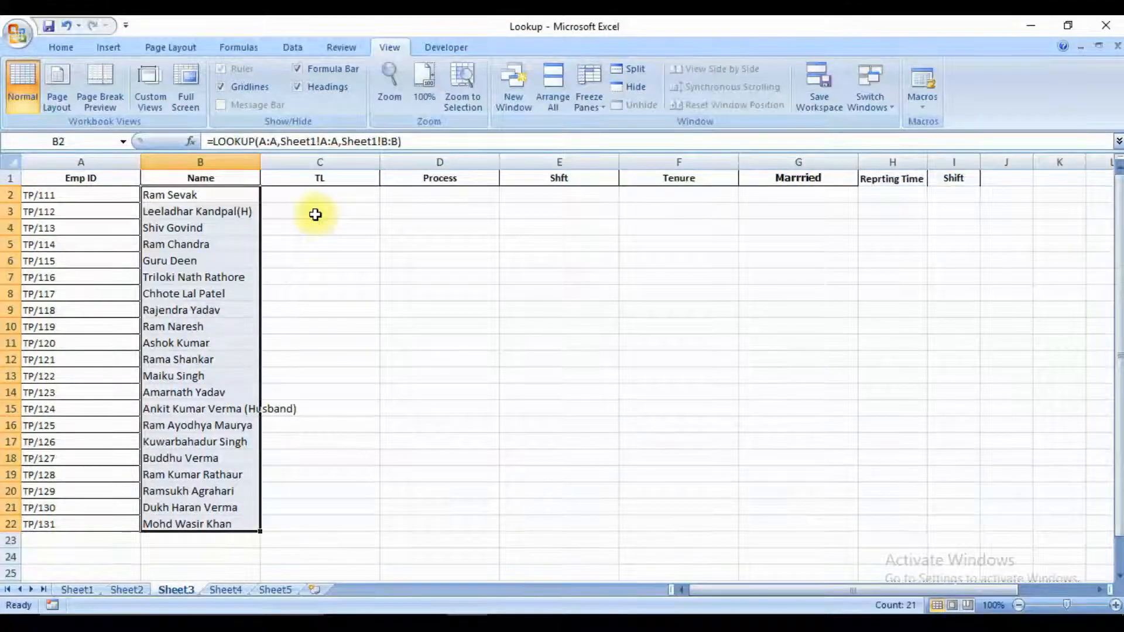
{"action": "key", "text": "Delete"}
Start a LOOKUP formula in the Tenure cell F2 with the entire Emp ID column A as the lookup value.
{"action": "key", "text": "Right"}
{"action": "key", "text": "Right"}
{"action": "key", "text": "Right"}
{"action": "key", "text": "Right"}
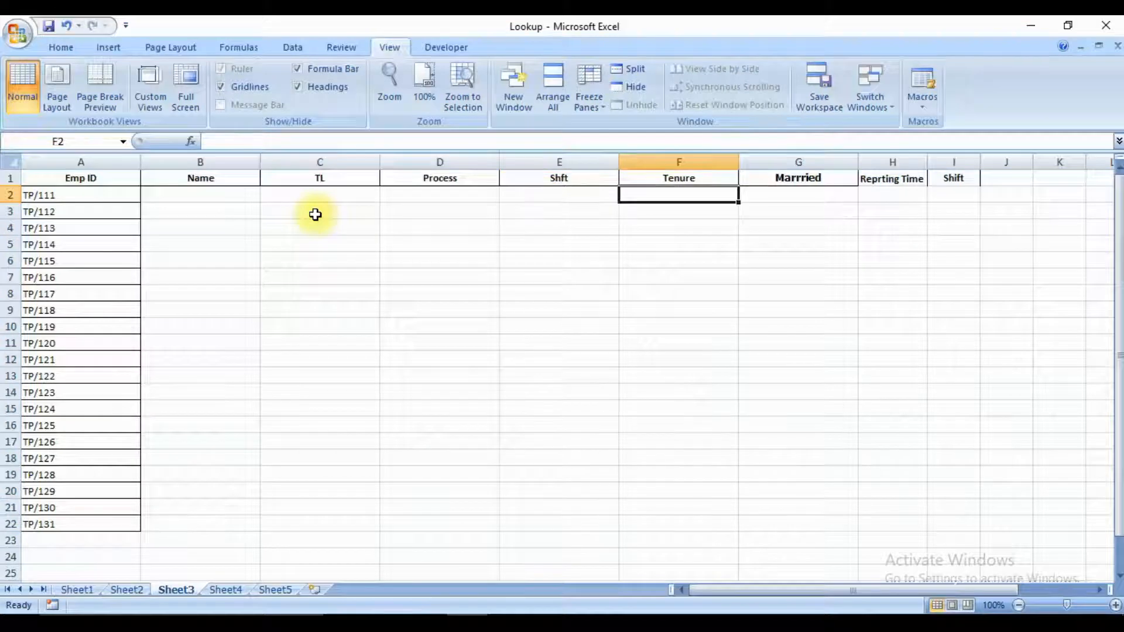
{"action": "type", "text": "="}
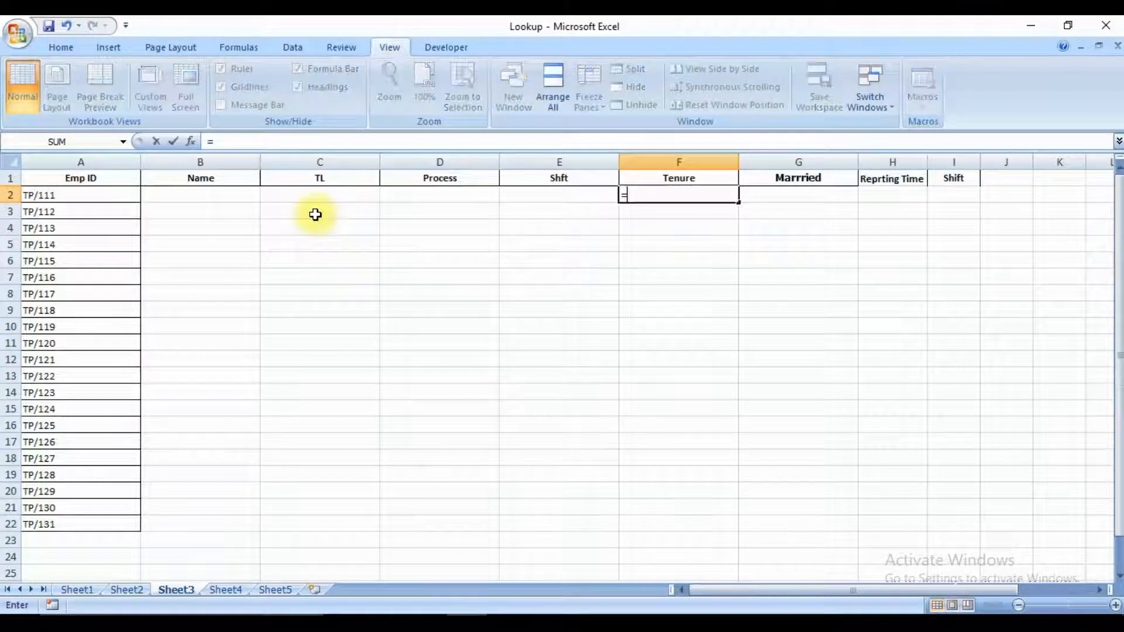
{"action": "type", "text": "lp"}
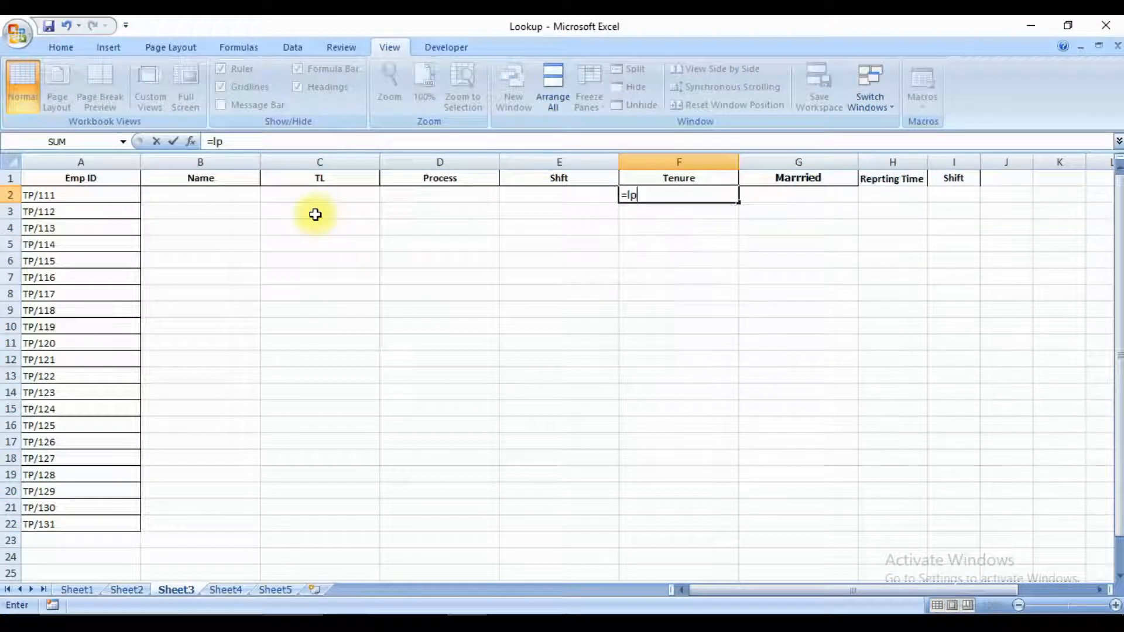
{"action": "key", "text": "BackSpace"}
{"action": "type", "text": "o"}
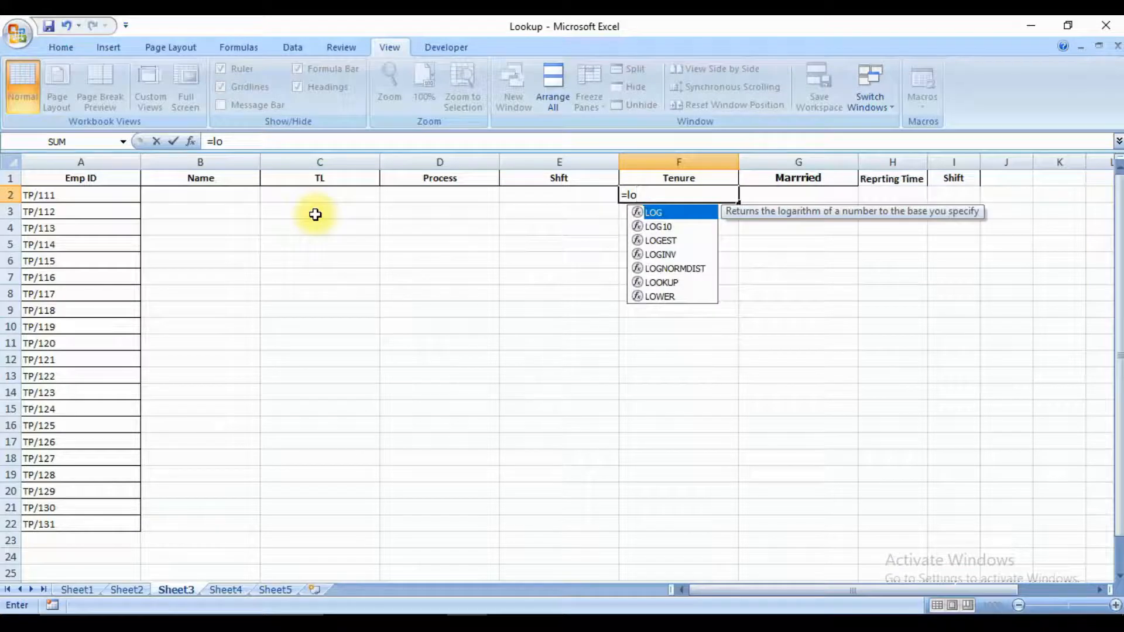
{"action": "type", "text": "ok"}
{"action": "key", "text": "Tab"}
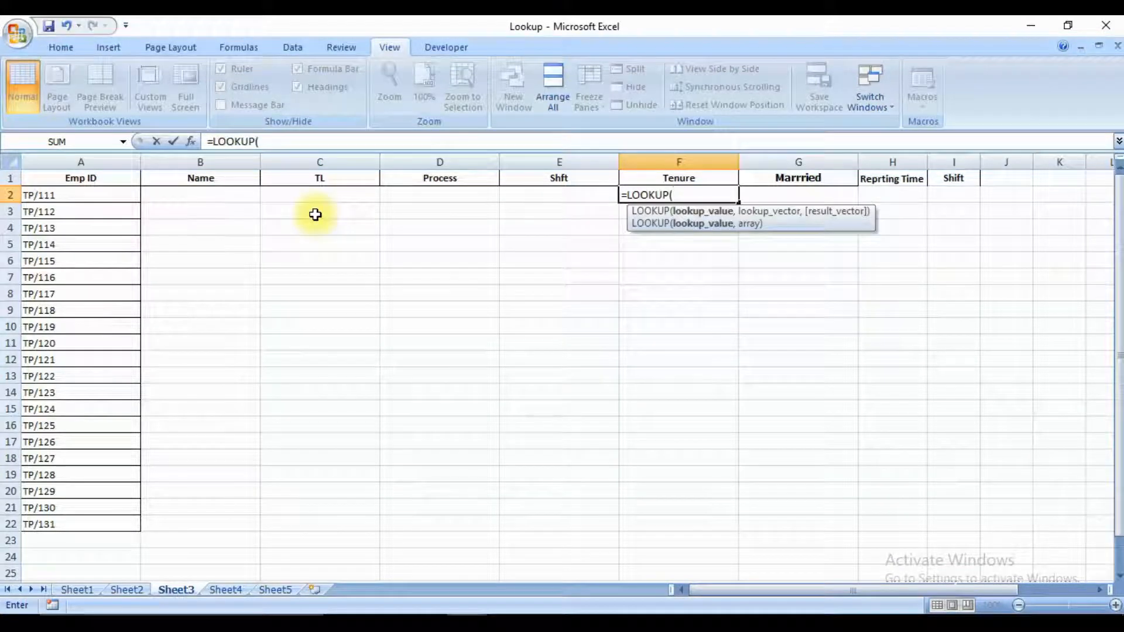
{"action": "key", "text": "Left"}
{"action": "key", "text": "Left"}
{"action": "key", "text": "Left"}
{"action": "key", "text": "Left"}
{"action": "key", "text": "Left"}
{"action": "key", "text": "ctrl+space"}
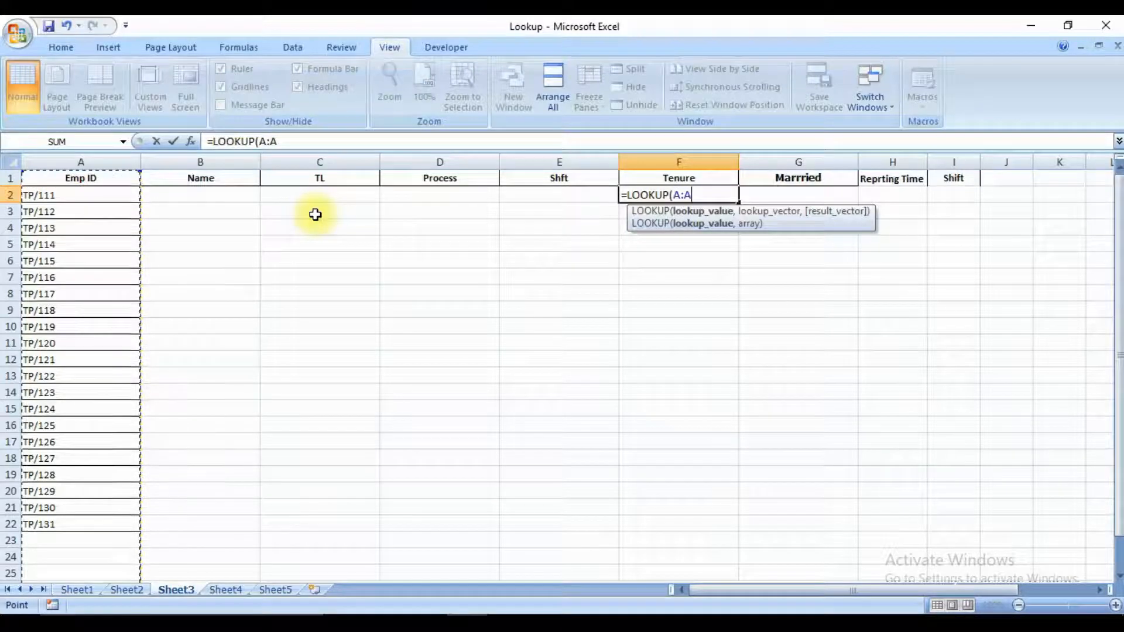
{"action": "type", "text": ","}
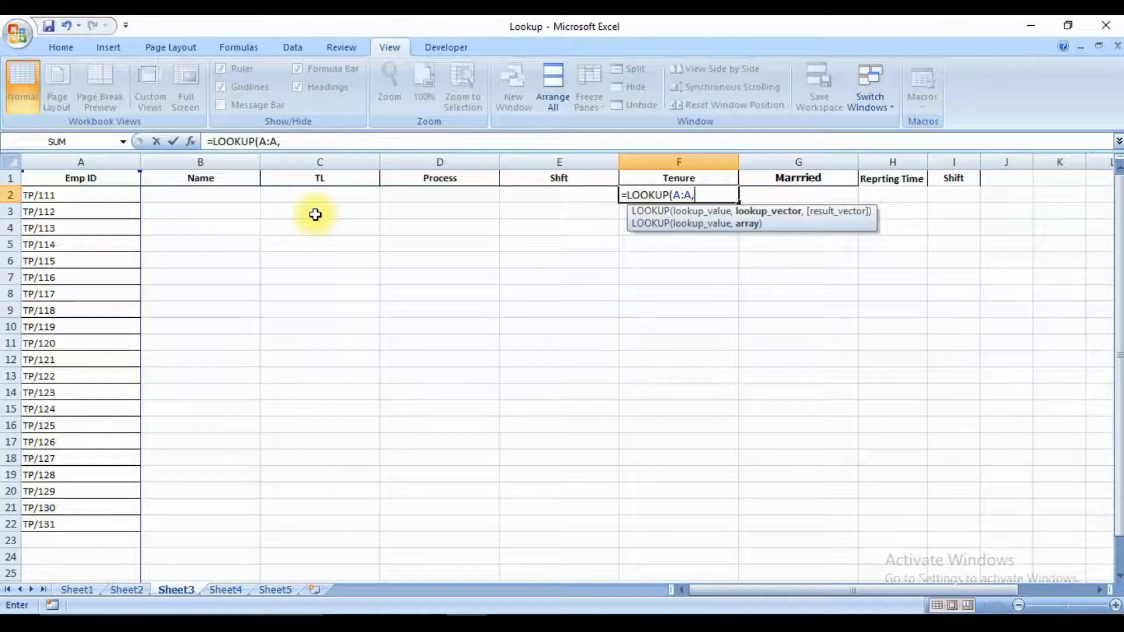
Set Sheet1's entire column A as the lookup vector and its entire Tenure column F as the result vector.
{"action": "key", "text": "ctrl+Page_Up"}
{"action": "key", "text": "ctrl+Page_Up"}
{"action": "key", "text": "ctrl+space"}
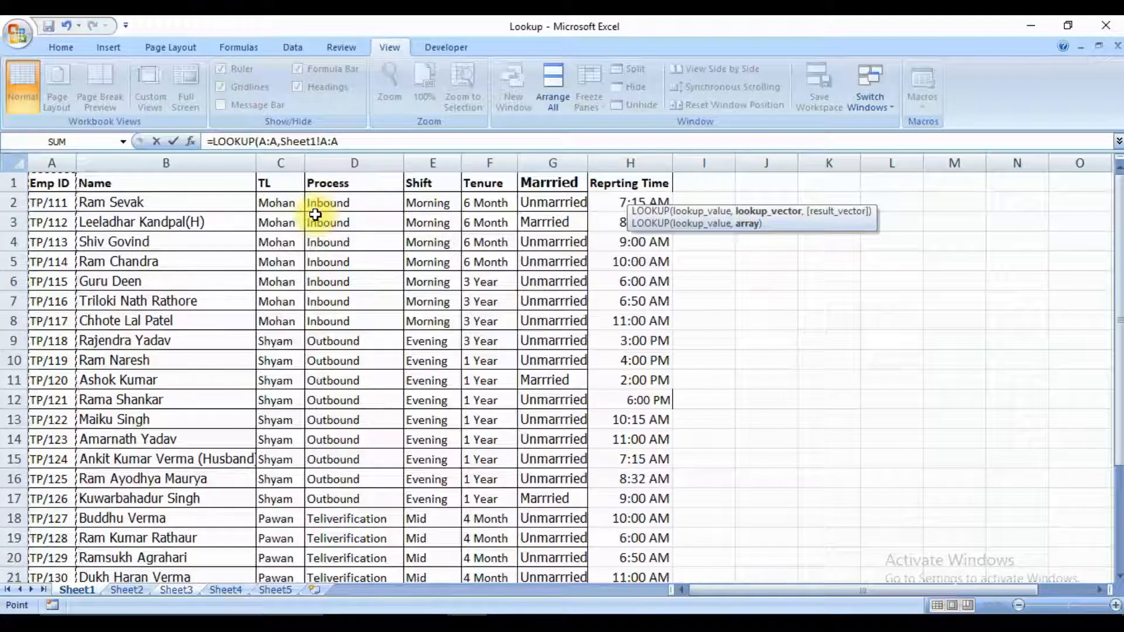
{"action": "type", "text": ","}
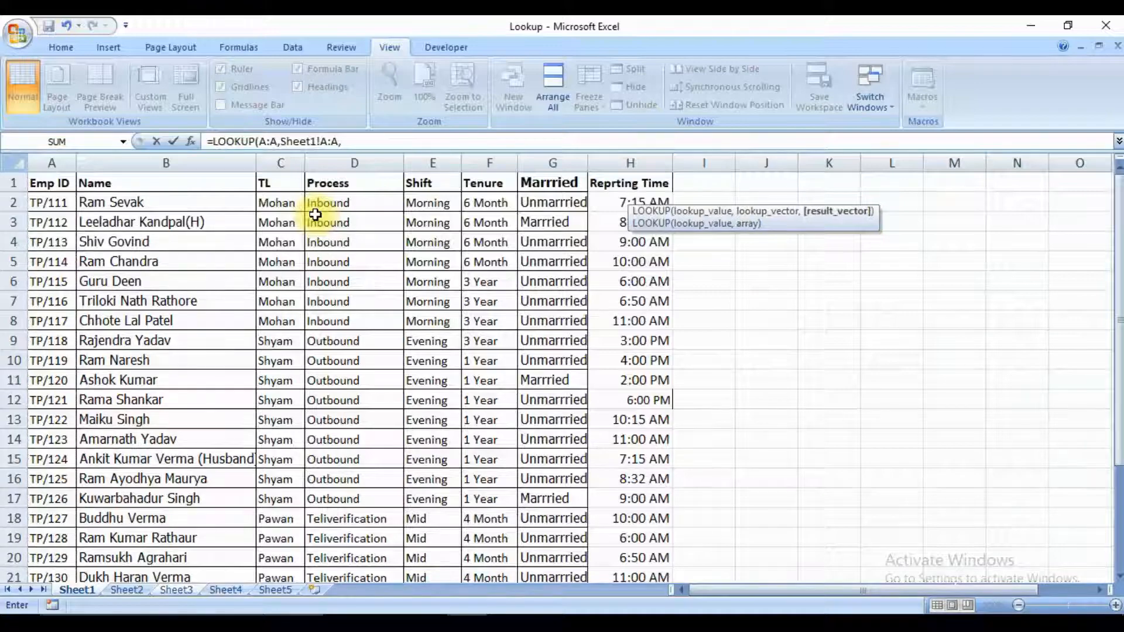
{"action": "key", "text": "Right"}
{"action": "key", "text": "Right"}
{"action": "key", "text": "Right"}
{"action": "key", "text": "Right"}
{"action": "key", "text": "Right"}
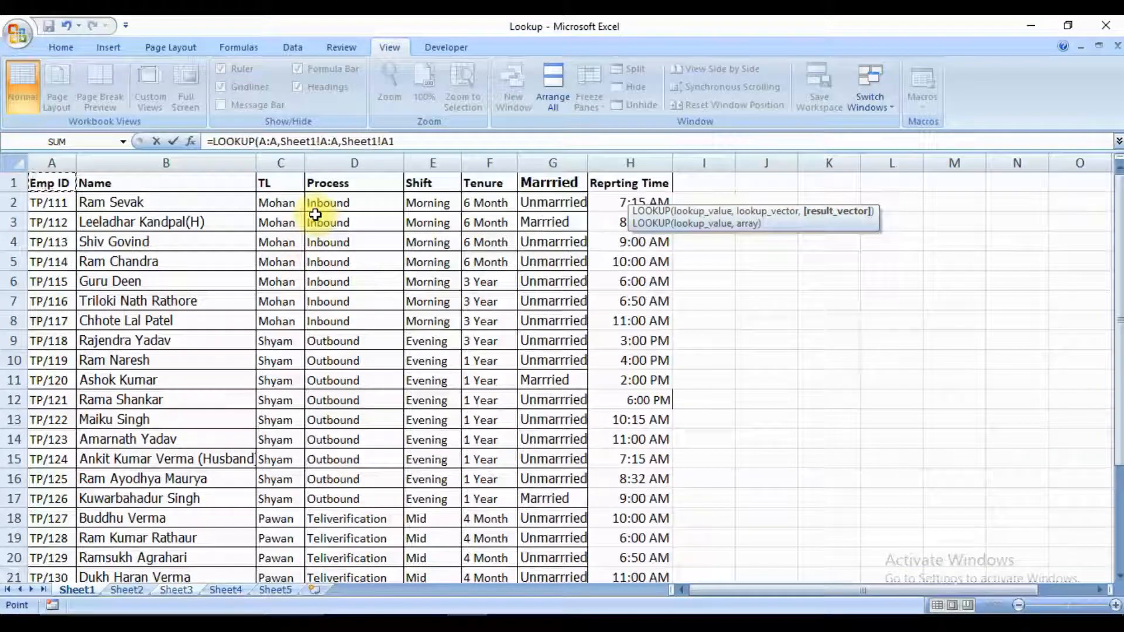
{"action": "key", "text": "ctrl+space"}
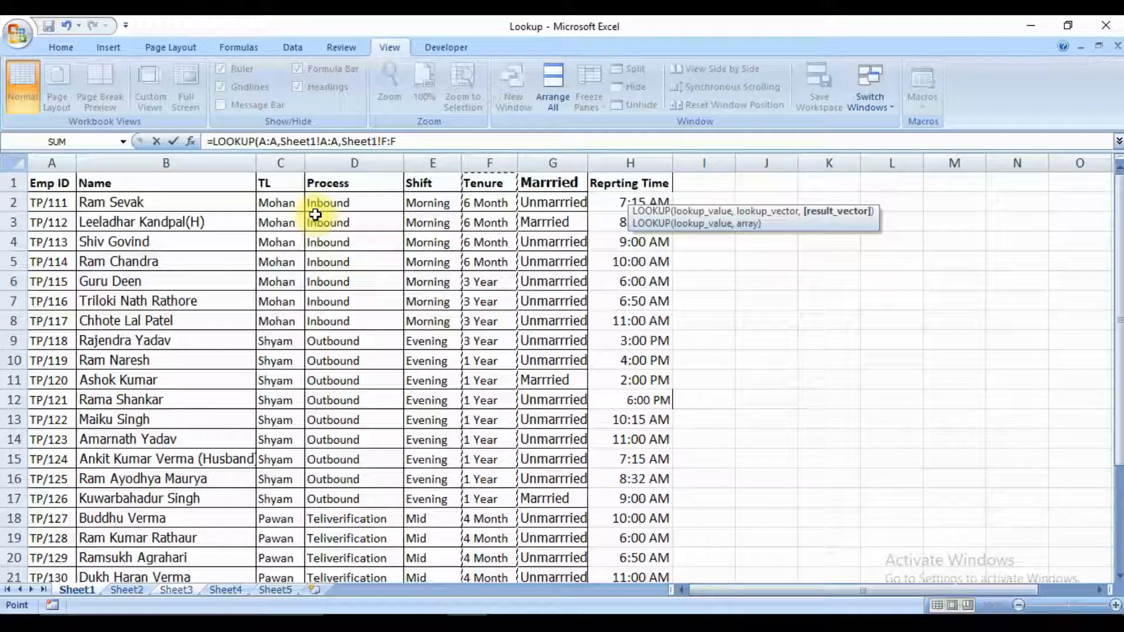
Try a multi-column result vector on Sheet1, from the headers A1:F1 down through the table.
{"action": "key", "text": "ctrl+Home"}
{"action": "key", "text": "shift+Right"}
{"action": "key", "text": "shift+Right"}
{"action": "key", "text": "shift+Right"}
{"action": "key", "text": "shift+Right"}
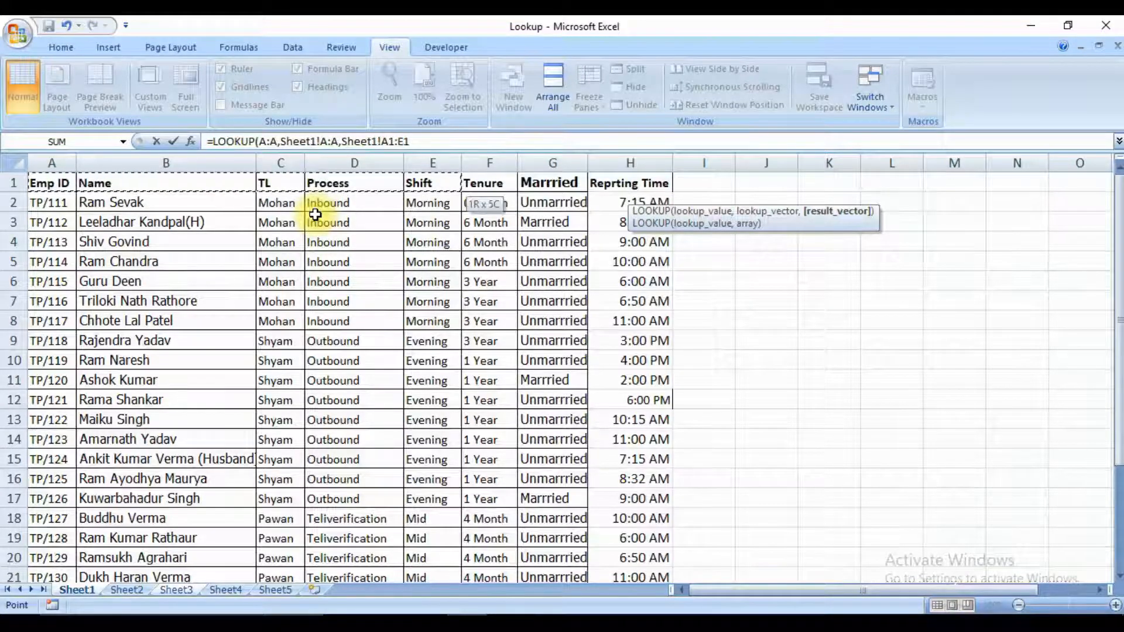
{"action": "key", "text": "shift+Right"}
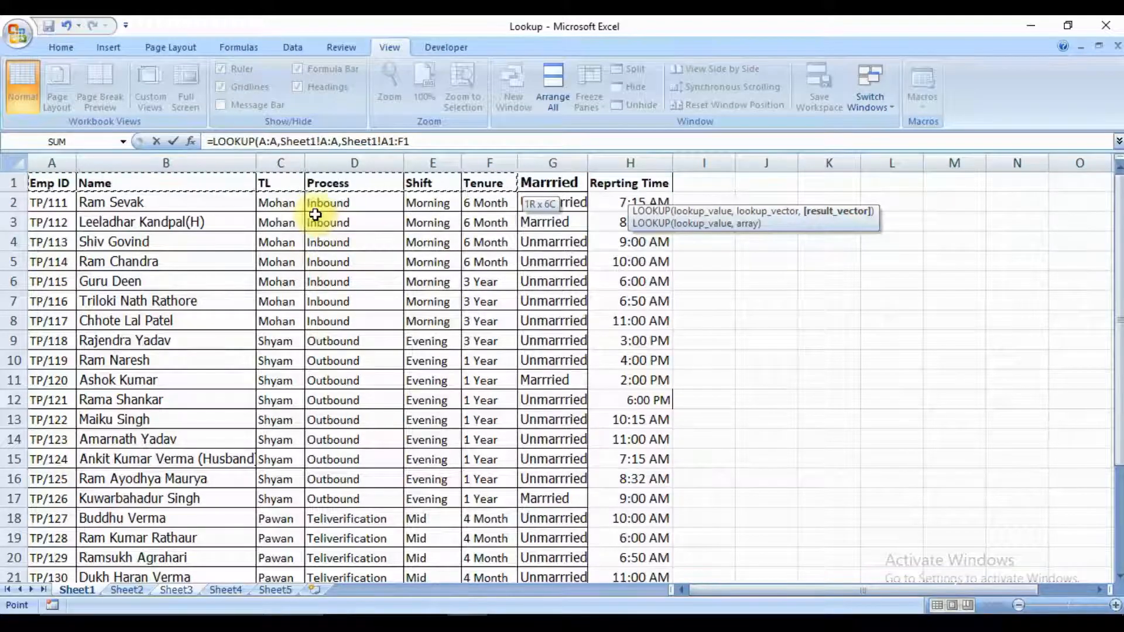
{"action": "key", "text": "ctrl+shift+Down"}
Set the result vector to Sheet1's entire Tenure column F again and complete the LOOKUP formula.
{"action": "key", "text": "Up"}
{"action": "key", "text": "Right"}
{"action": "key", "text": "Right"}
{"action": "key", "text": "Right"}
{"action": "key", "text": "Right"}
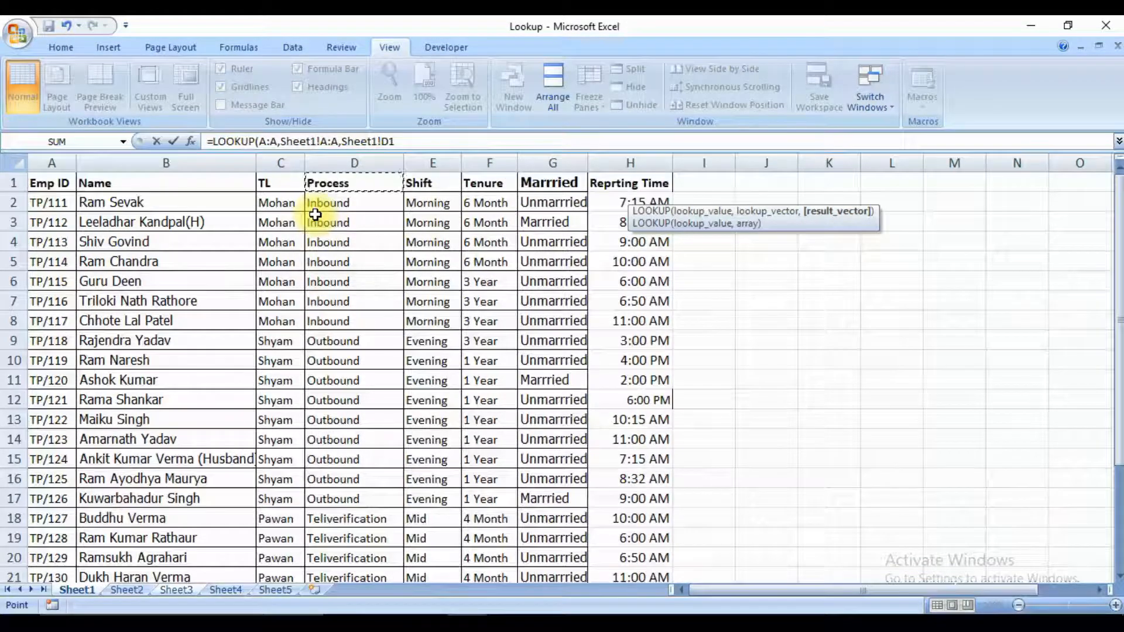
{"action": "key", "text": "Right"}
{"action": "key", "text": "ctrl+space"}
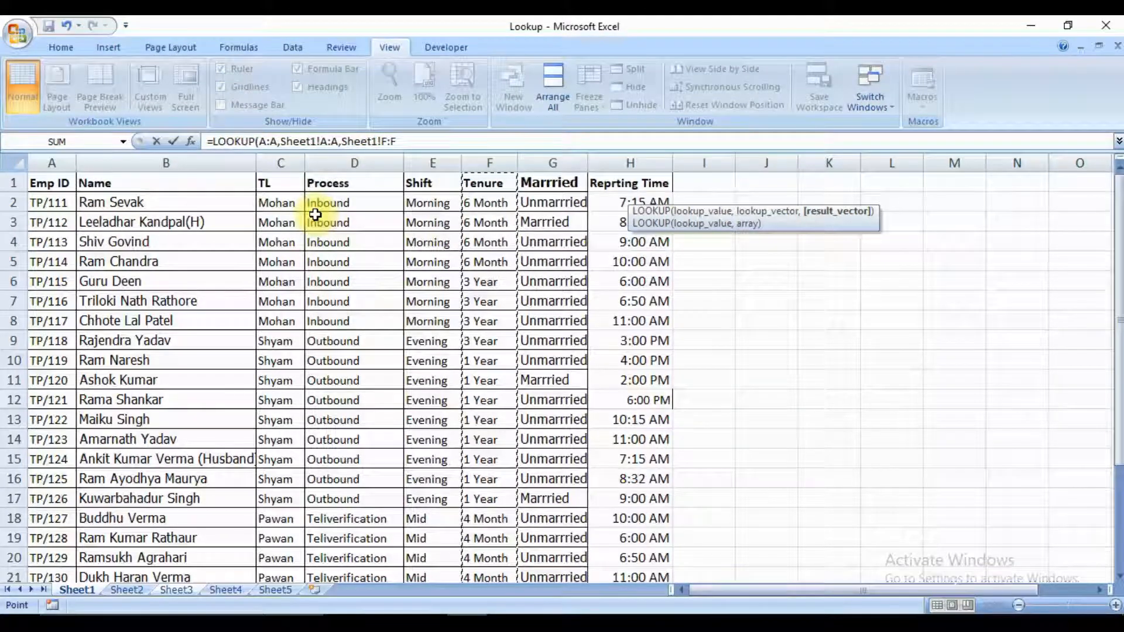
{"action": "type", "text": ","}
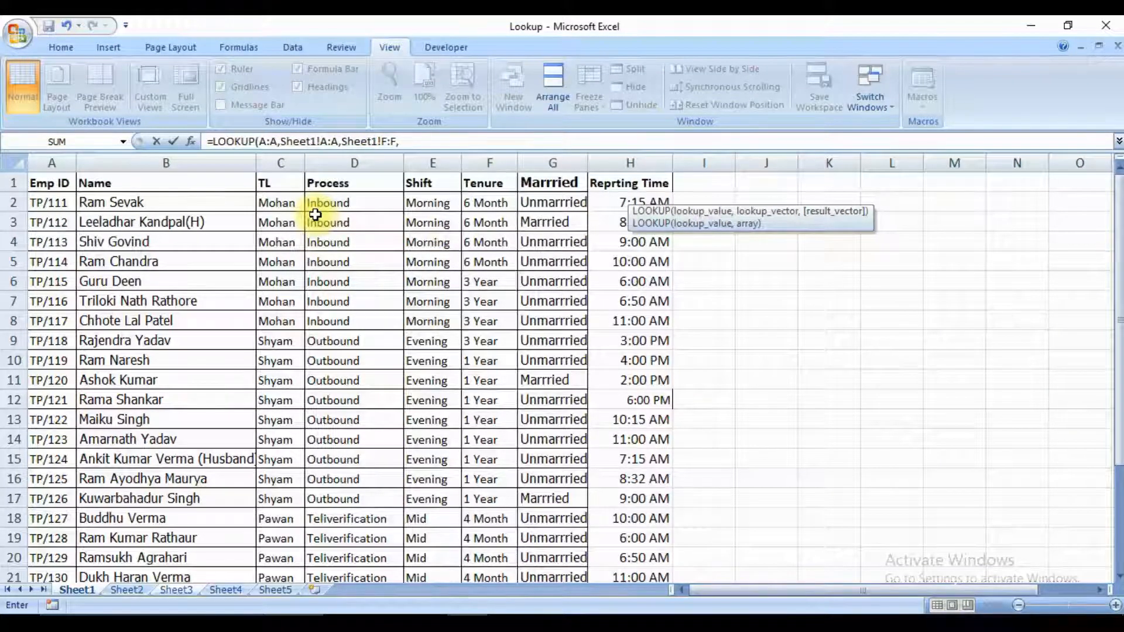
{"action": "key", "text": "BackSpace"}
{"action": "type", "text": ")"}
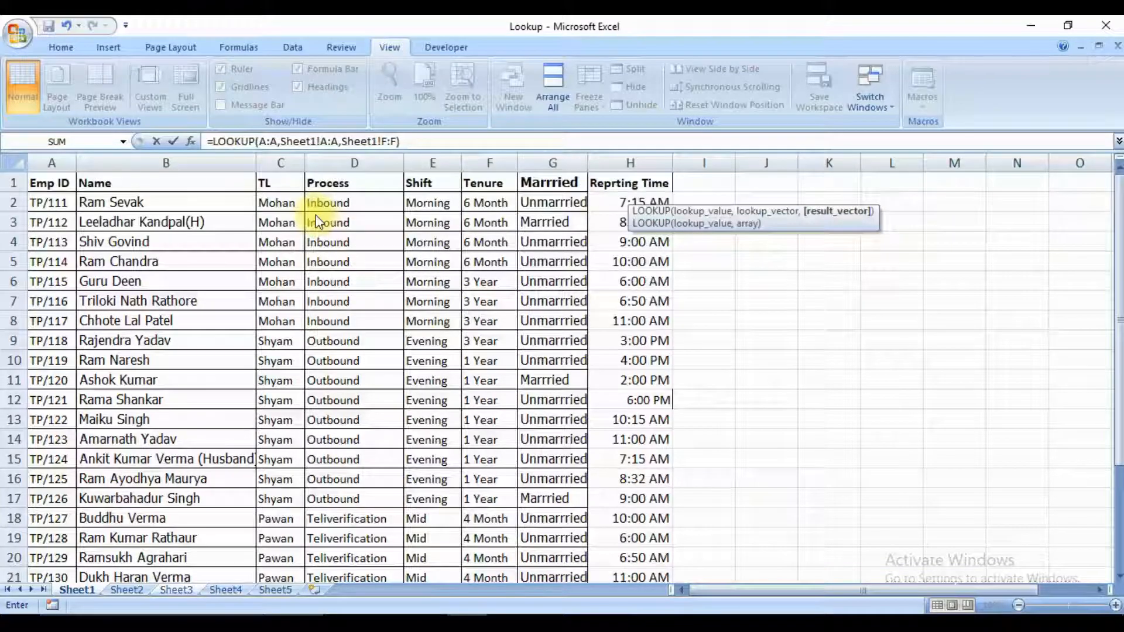
{"action": "key", "text": "Return"}
Fill the Tenure LOOKUP formula from F2 down through F22 for all Emp IDs.
{"action": "key", "text": "Up"}
{"action": "key", "text": "ctrl+Left"}
{"action": "key", "text": "ctrl+Down"}
{"action": "key", "text": "Right"}
{"action": "key", "text": "Right"}
{"action": "key", "text": "Right"}
{"action": "key", "text": "Right"}
{"action": "key", "text": "Right"}
{"action": "key", "text": "ctrl+shift+Up"}
{"action": "key", "text": "ctrl+d"}
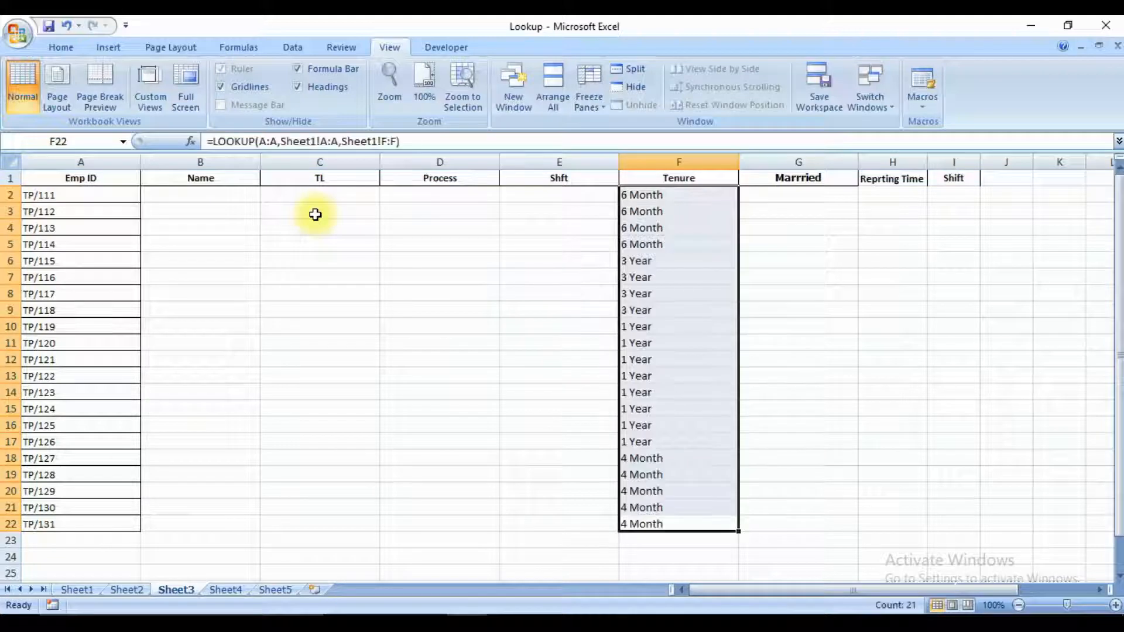
Copy the Emp ID in A20, search for it on Sheet1 and check its value under the Tenure header.
{"action": "key", "text": "Up"}
{"action": "key", "text": "Up"}
{"action": "key", "text": "ctrl+Left"}
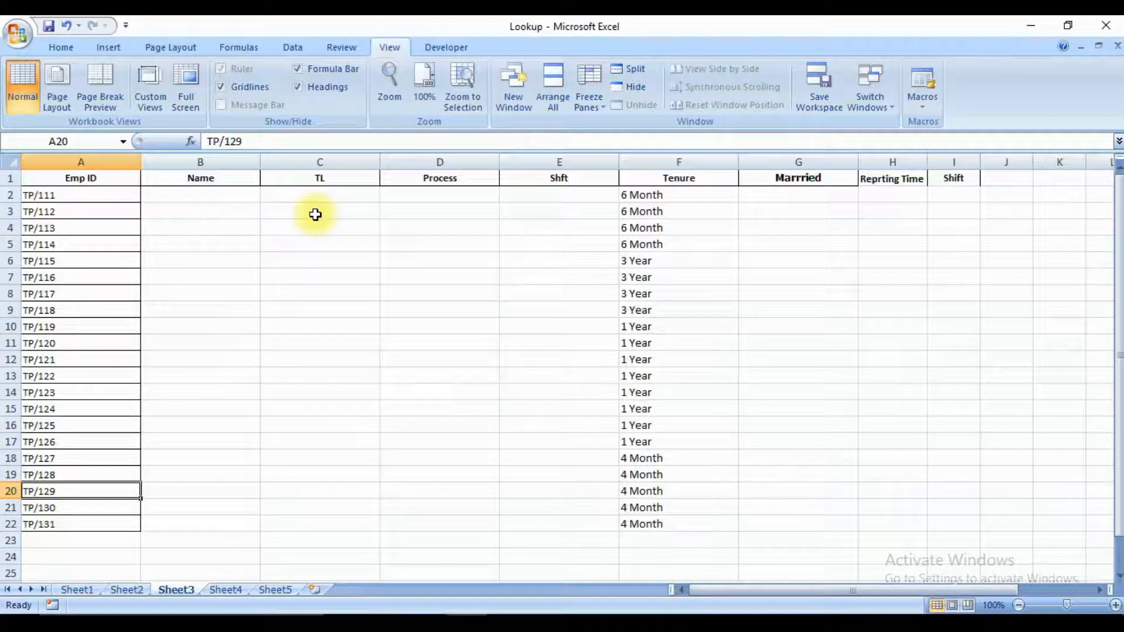
{"action": "key", "text": "ctrl+c"}
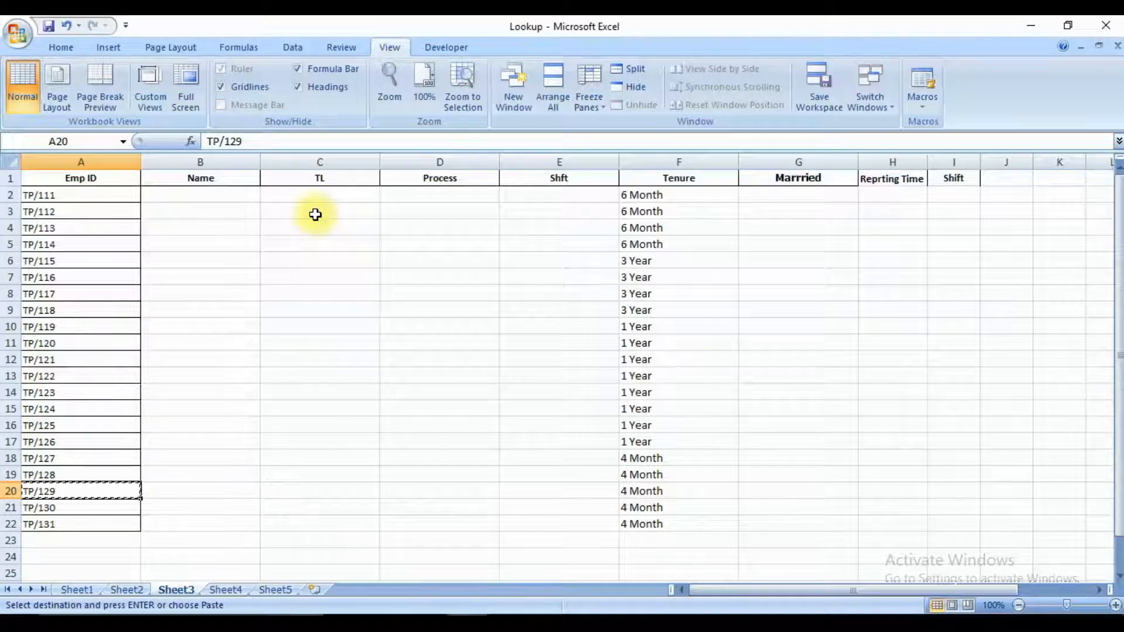
{"action": "key", "text": "ctrl+Page_Up"}
{"action": "key", "text": "ctrl+Page_Up"}
{"action": "key", "text": "ctrl+f"}
{"action": "key", "text": "ctrl+v"}
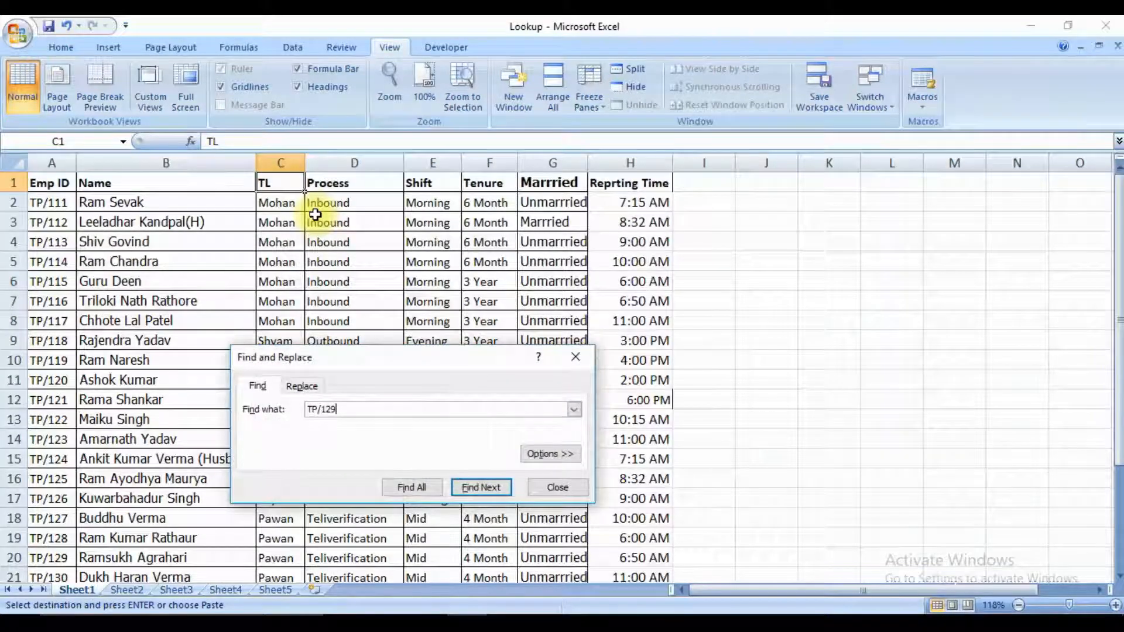
{"action": "key", "text": "Escape"}
{"action": "key", "text": "Right"}
{"action": "key", "text": "Right"}
{"action": "key", "text": "Right"}
{"action": "key", "text": "Right"}
{"action": "key", "text": "Right"}
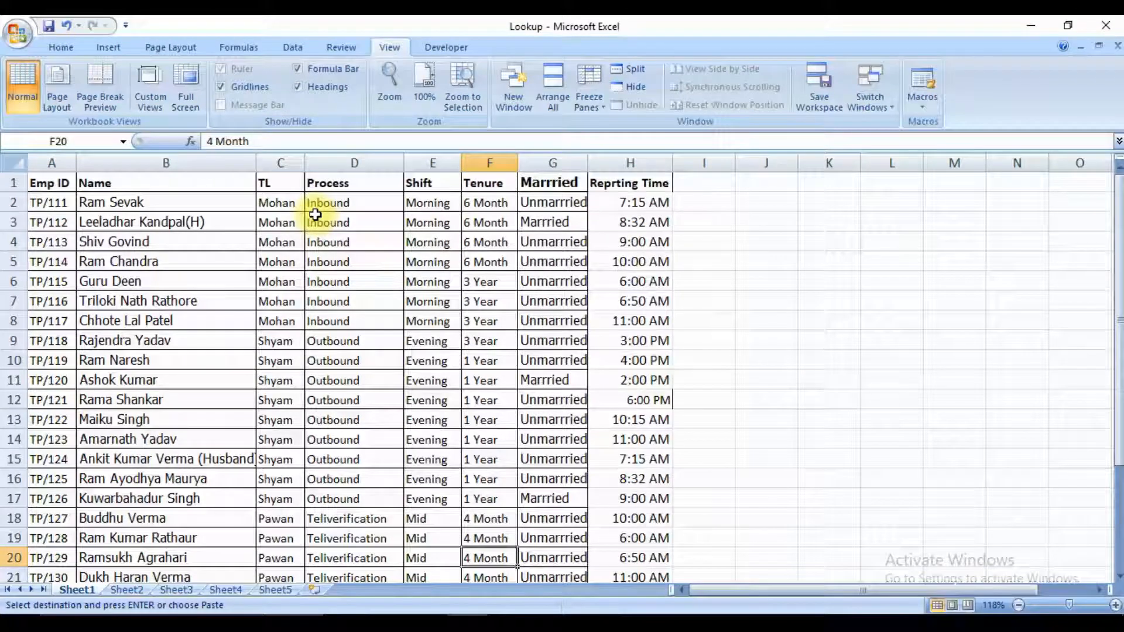
{"action": "key", "text": "ctrl+Up"}
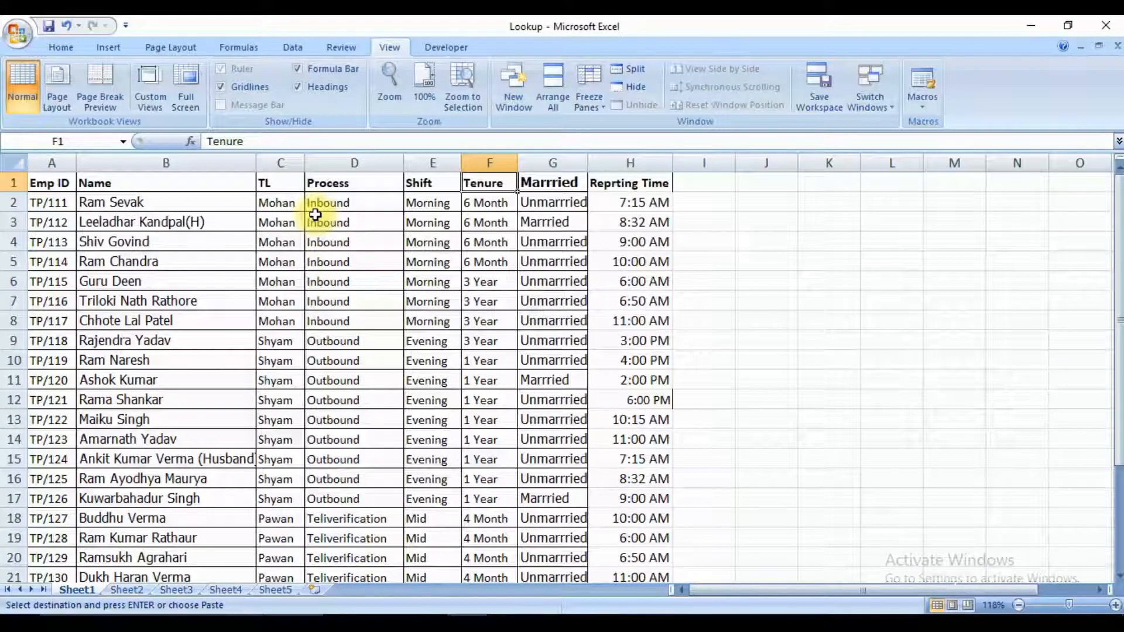
Clear the Tenure LOOKUP results in F2:F22 on Sheet3.
{"action": "key", "text": "ctrl+Page_Down"}
{"action": "key", "text": "ctrl+Page_Down"}
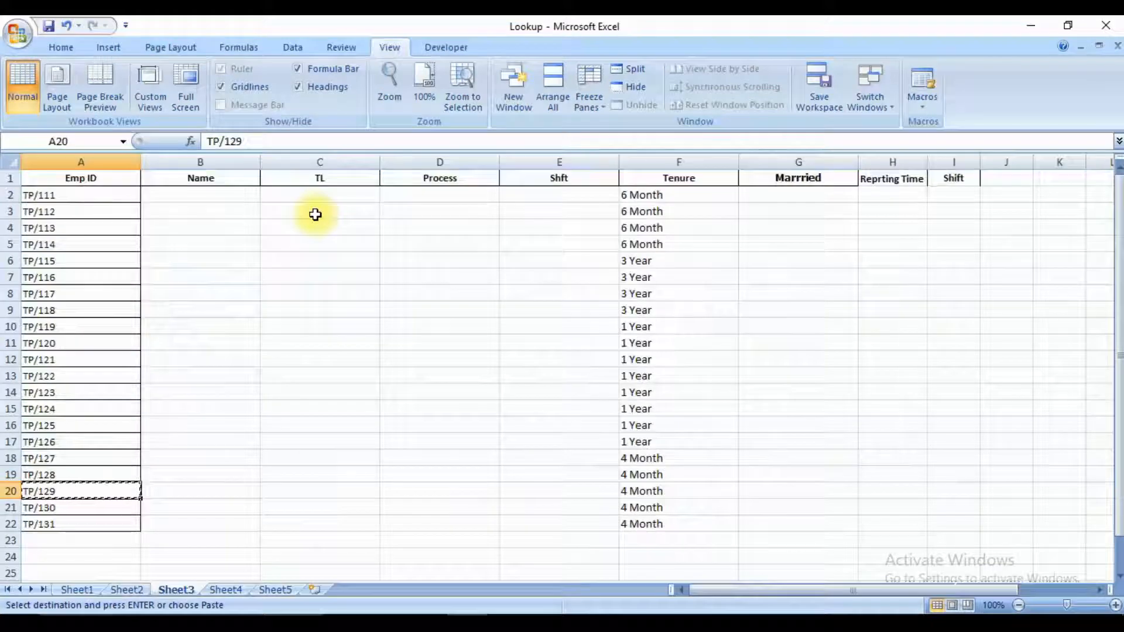
{"action": "key", "text": "ctrl+Up"}
{"action": "key", "text": "Down"}
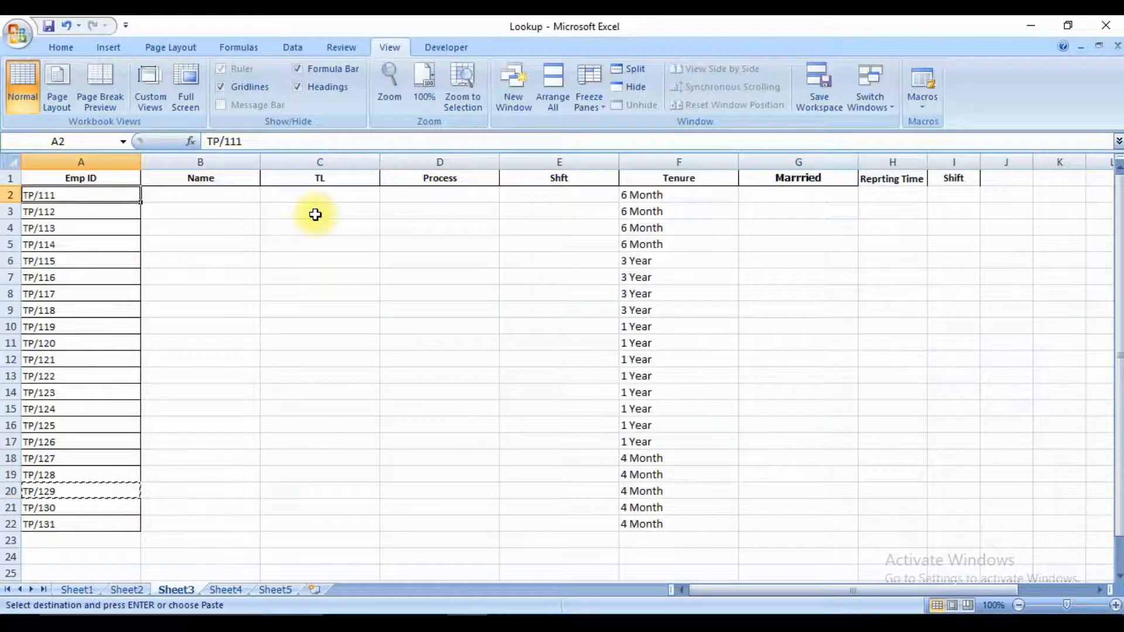
{"action": "key", "text": "Right"}
{"action": "key", "text": "Right"}
{"action": "key", "text": "Right"}
{"action": "key", "text": "Right"}
{"action": "key", "text": "Right"}
{"action": "key", "text": "ctrl+shift+Down"}
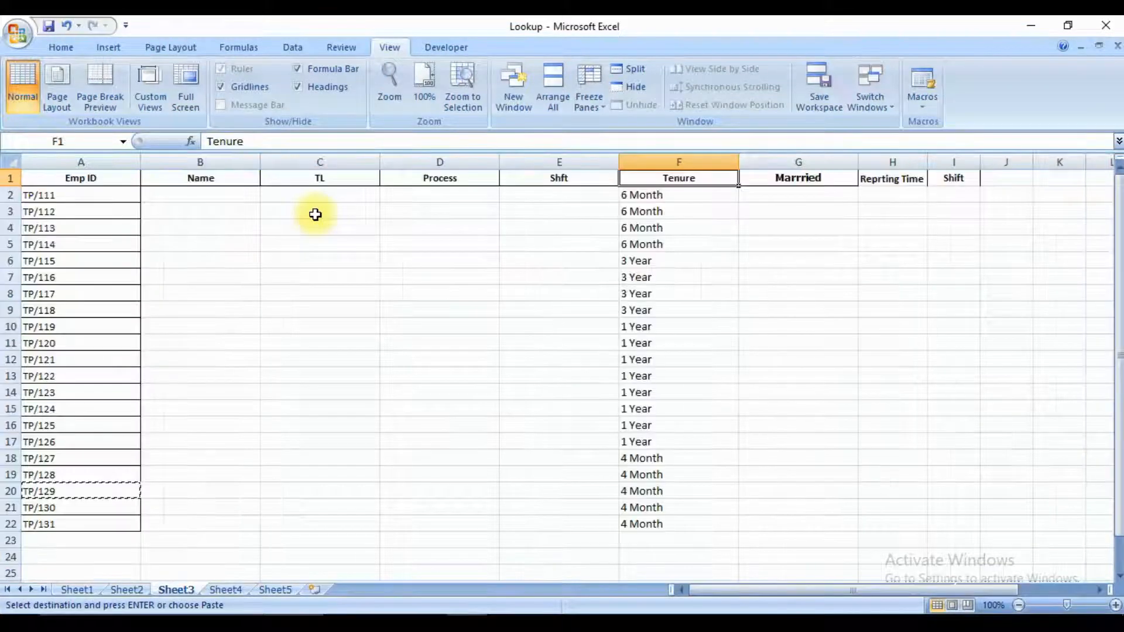
{"action": "key", "text": "Down"}
{"action": "key", "text": "ctrl+shift+Down"}
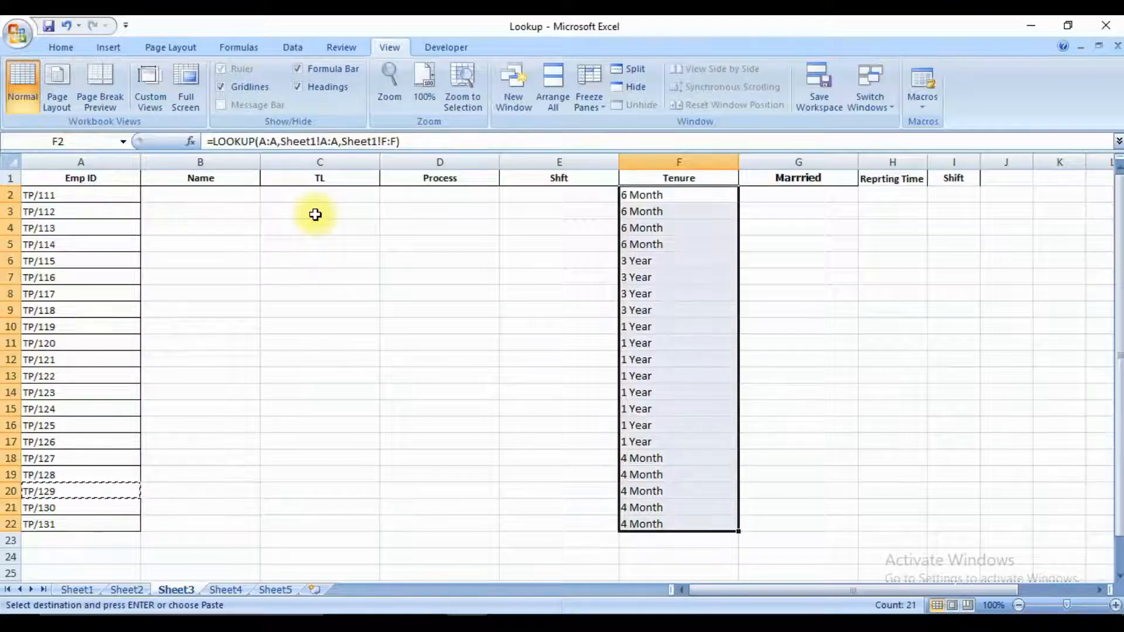
{"action": "key", "text": "Delete"}
{"action": "key", "text": "Up"}
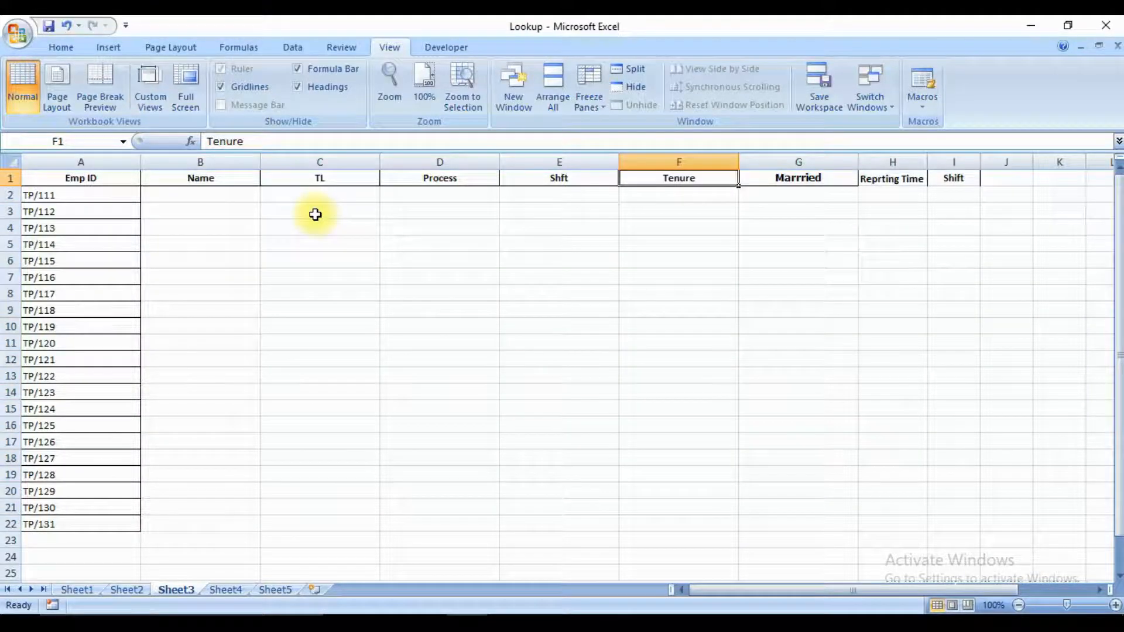
Delete the existing LOOKUP formulas in K3:Q3 on Sheet2.
{"action": "key", "text": "ctrl+Page_Up"}
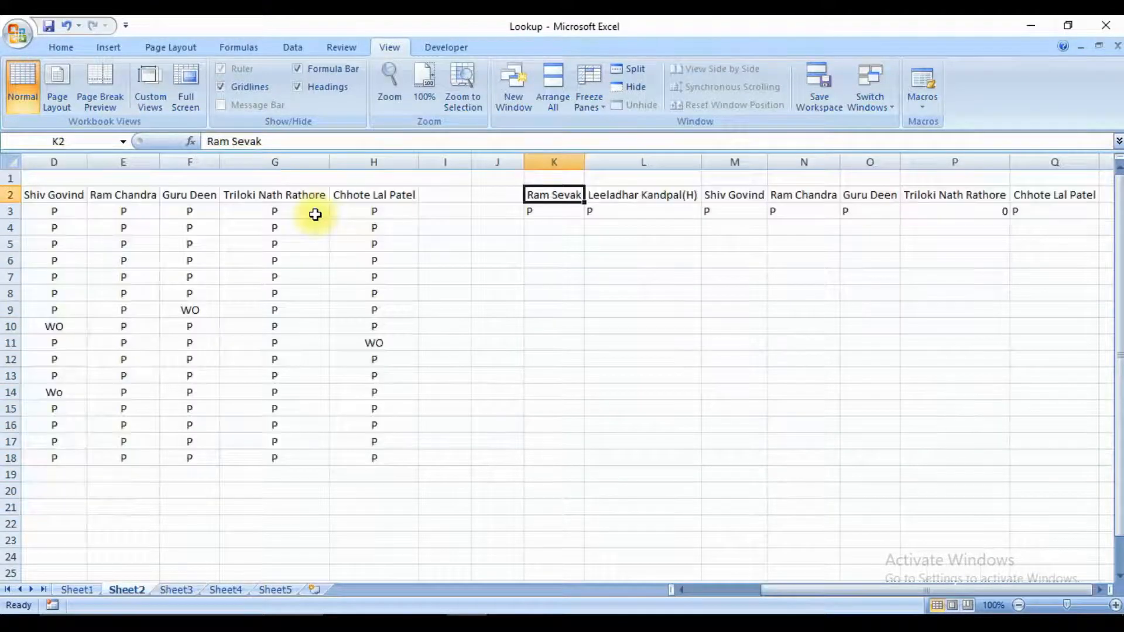
{"action": "key", "text": "Down"}
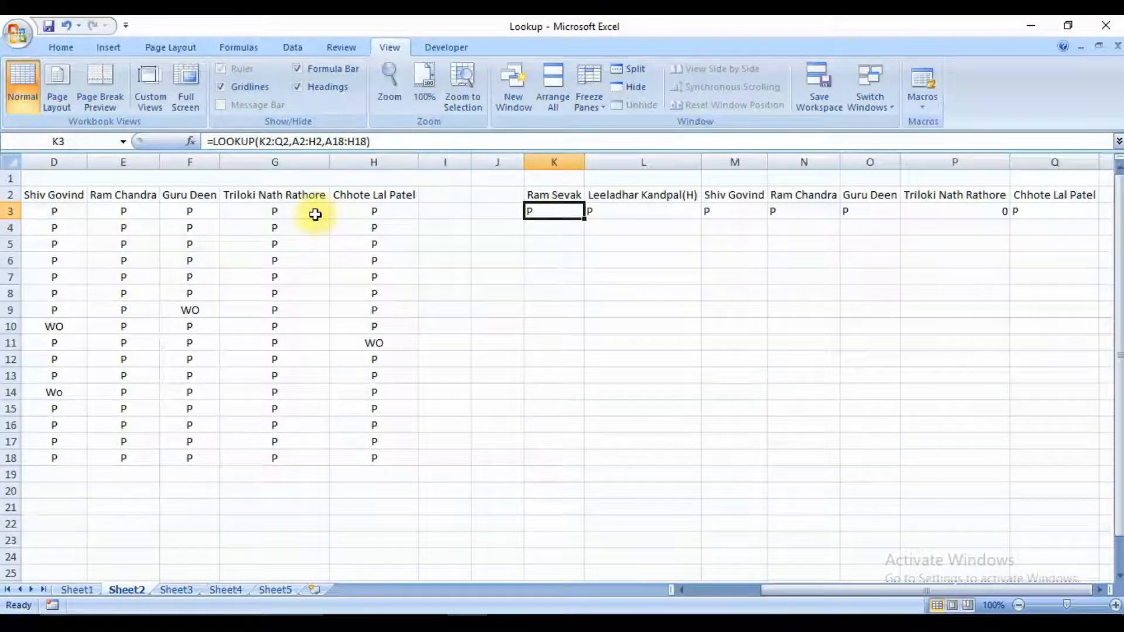
{"action": "key", "text": "ctrl+shift+Right"}
{"action": "key", "text": "Delete"}
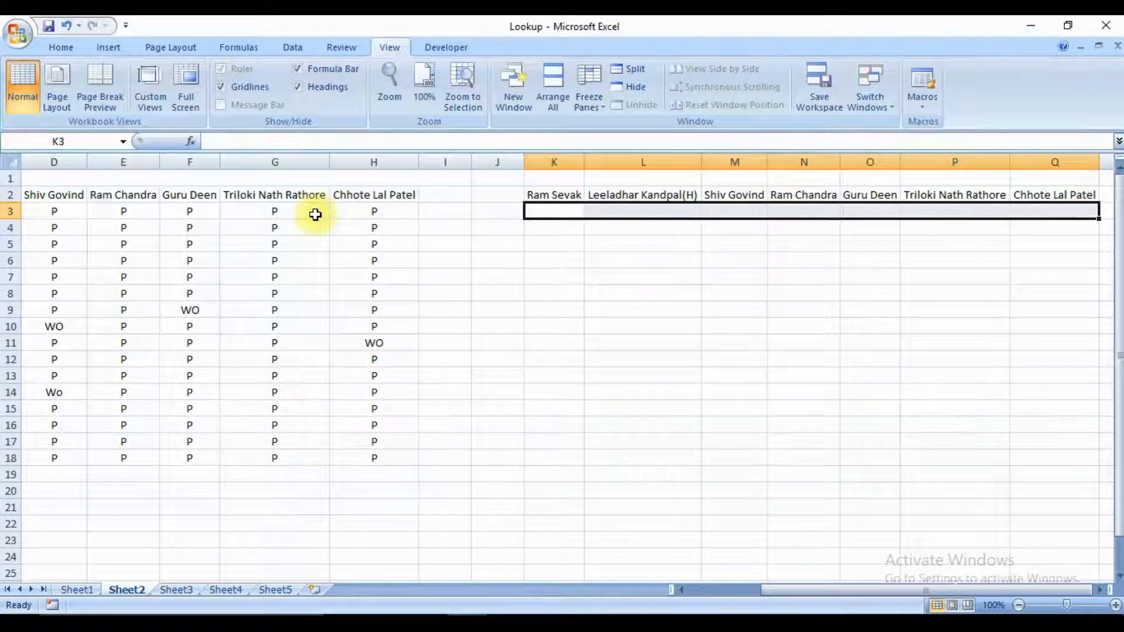
{"action": "key", "text": "Down"}
{"action": "key", "text": "Up"}
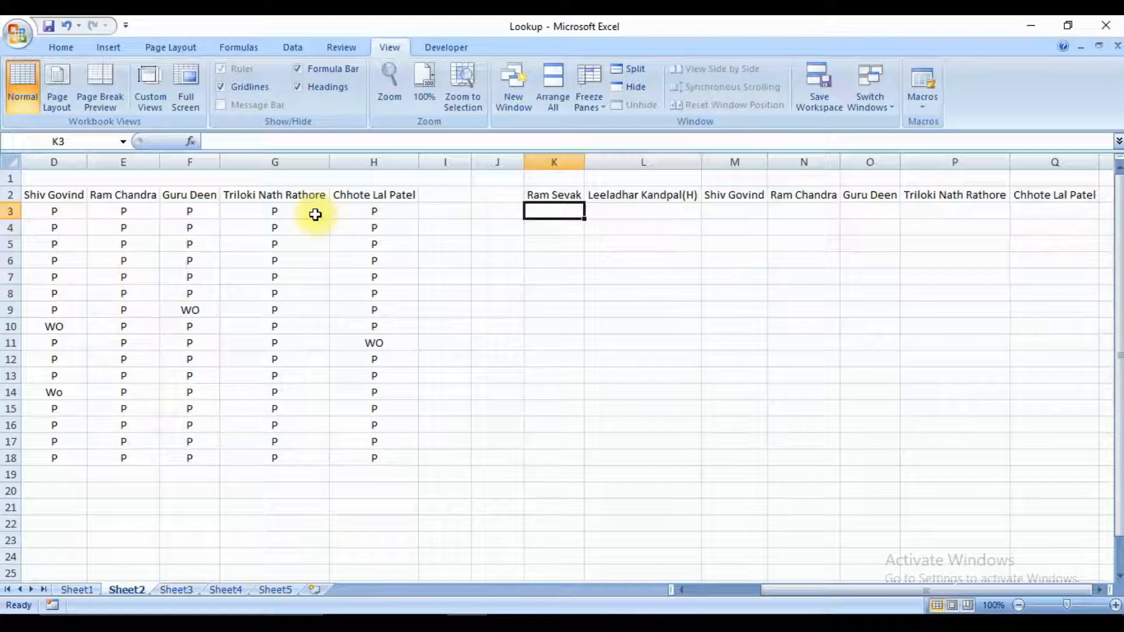
Look over the Sheet2 attendance table and the separate name header row from K2, ending on the empty cell K3.
{"action": "key", "text": "Home"}
{"action": "key", "text": "Right"}
{"action": "key", "text": "Right"}
{"action": "key", "text": "Right"}
{"action": "key", "text": "Right"}
{"action": "key", "text": "Right"}
{"action": "key", "text": "Right"}
{"action": "key", "text": "Right"}
{"action": "key", "text": "Right"}
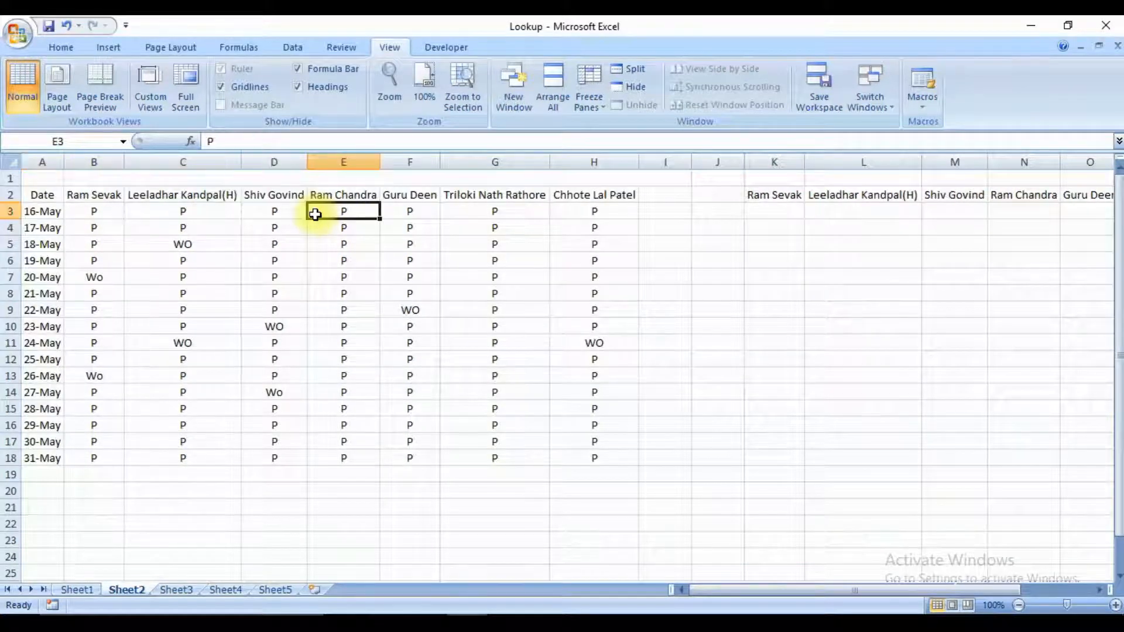
{"action": "key", "text": "Right"}
{"action": "key", "text": "Up"}
{"action": "key", "text": "Up"}
{"action": "key", "text": "Right"}
{"action": "key", "text": "Down"}
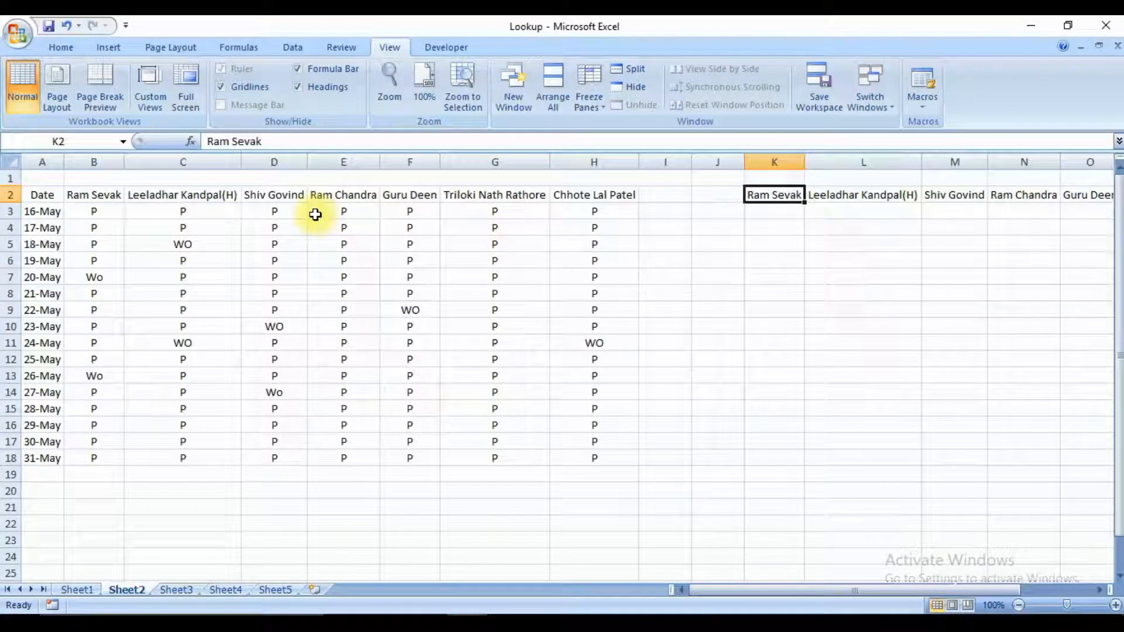
{"action": "key", "text": "Down"}
{"action": "key", "text": "Down"}
{"action": "key", "text": "Down"}
{"action": "key", "text": "Up"}
{"action": "key", "text": "Up"}
{"action": "key", "text": "Down"}
{"action": "key", "text": "Down"}
{"action": "key", "text": "Down"}
{"action": "key", "text": "Up"}
{"action": "key", "text": "Up"}
{"action": "key", "text": "Up"}
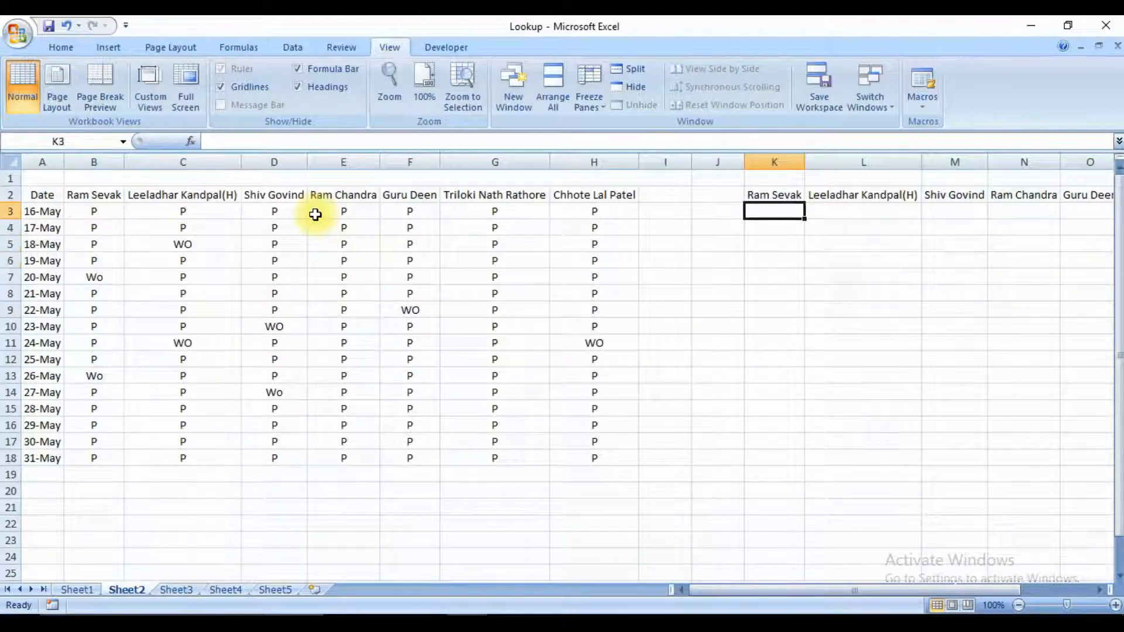
{"action": "type", "text": "=loo"}
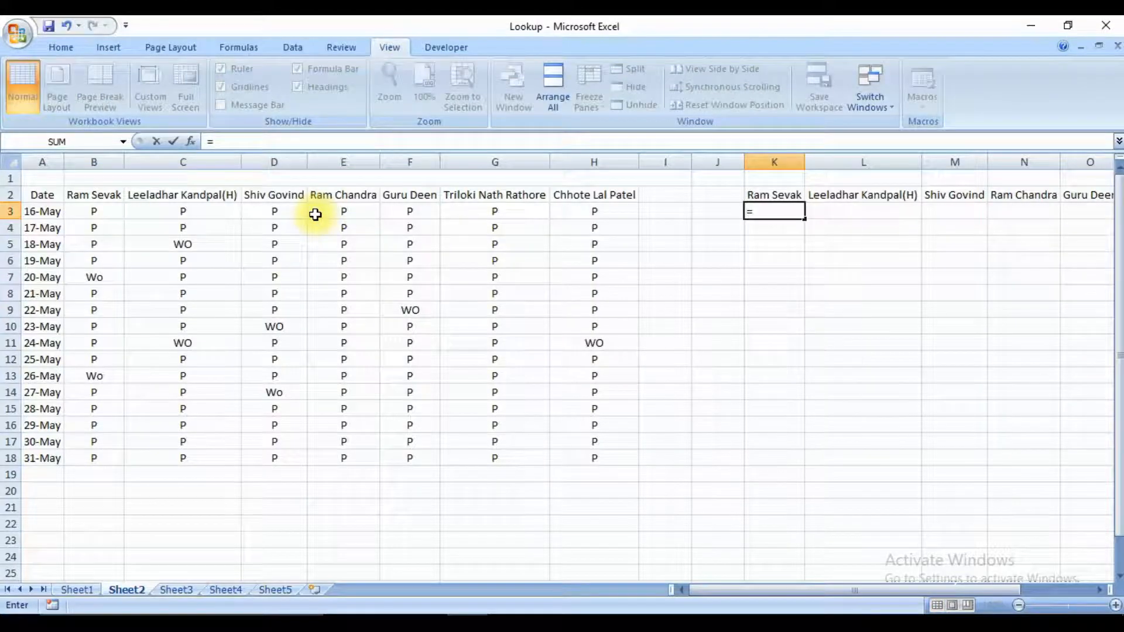
{"action": "key", "text": "Tab"}
{"action": "key", "text": "ctrl+Left"}
{"action": "key", "text": "ctrl+Left"}
{"action": "key", "text": "ctrl+shift+Right"}
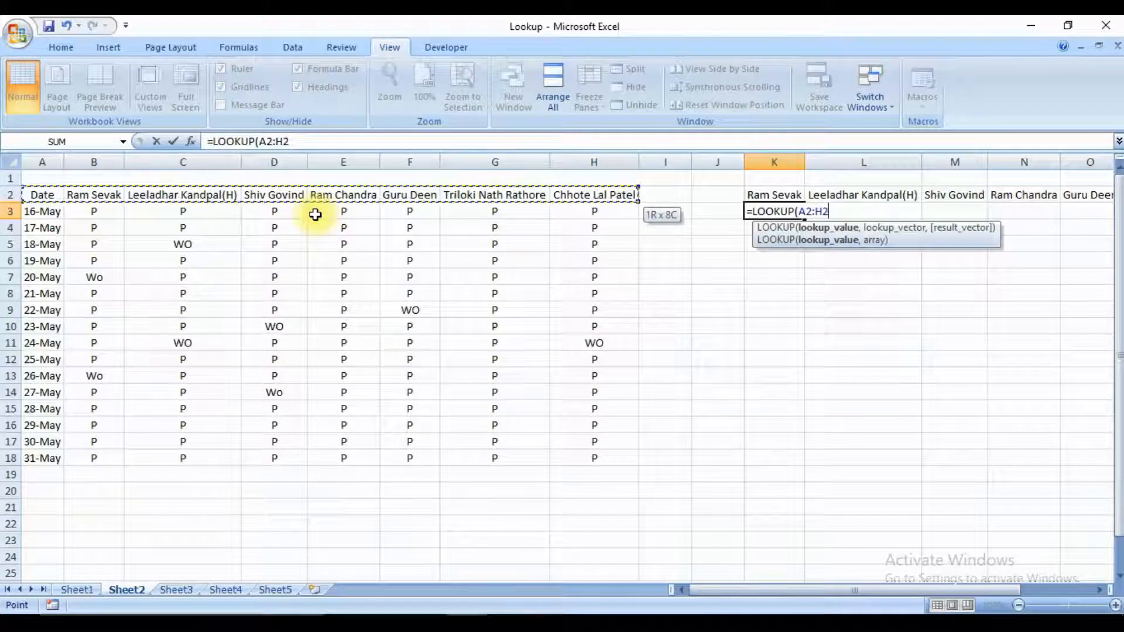
{"action": "type", "text": ","}
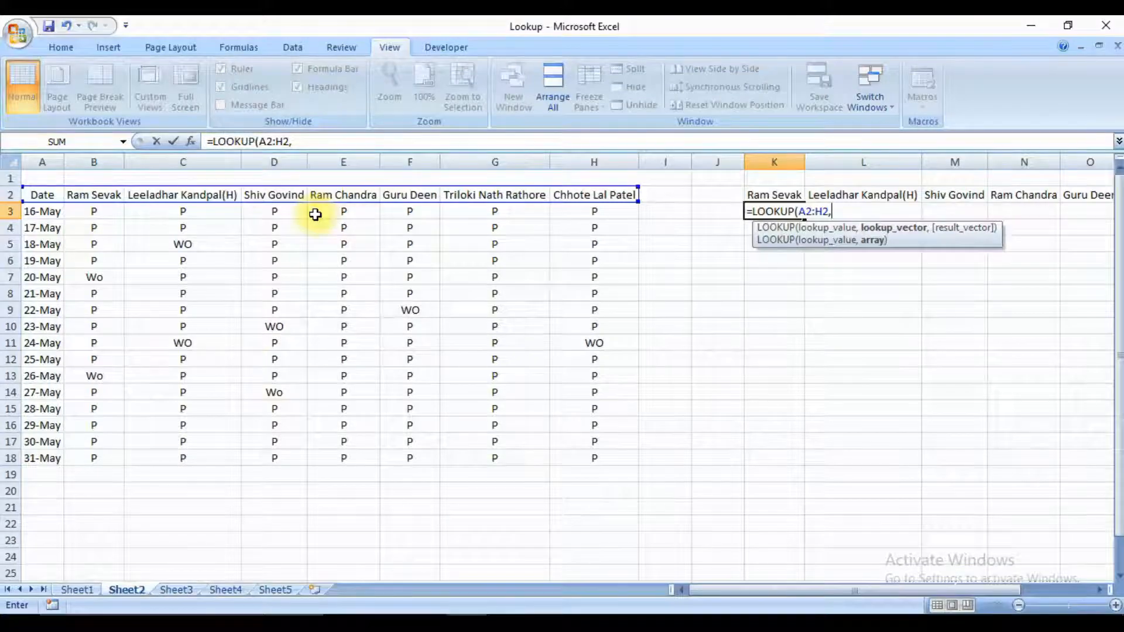
{"action": "key", "text": "Escape"}
Start a LOOKUP formula in K3 with the name headers K2:Q2 as the lookup value.
{"action": "type", "text": "="}
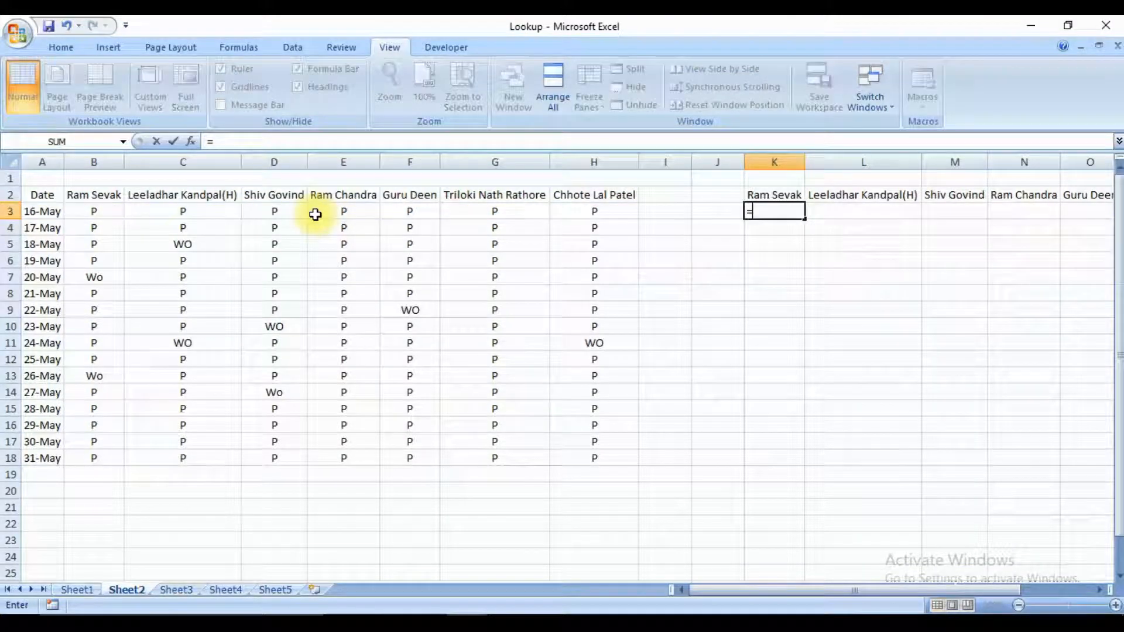
{"action": "type", "text": "look"}
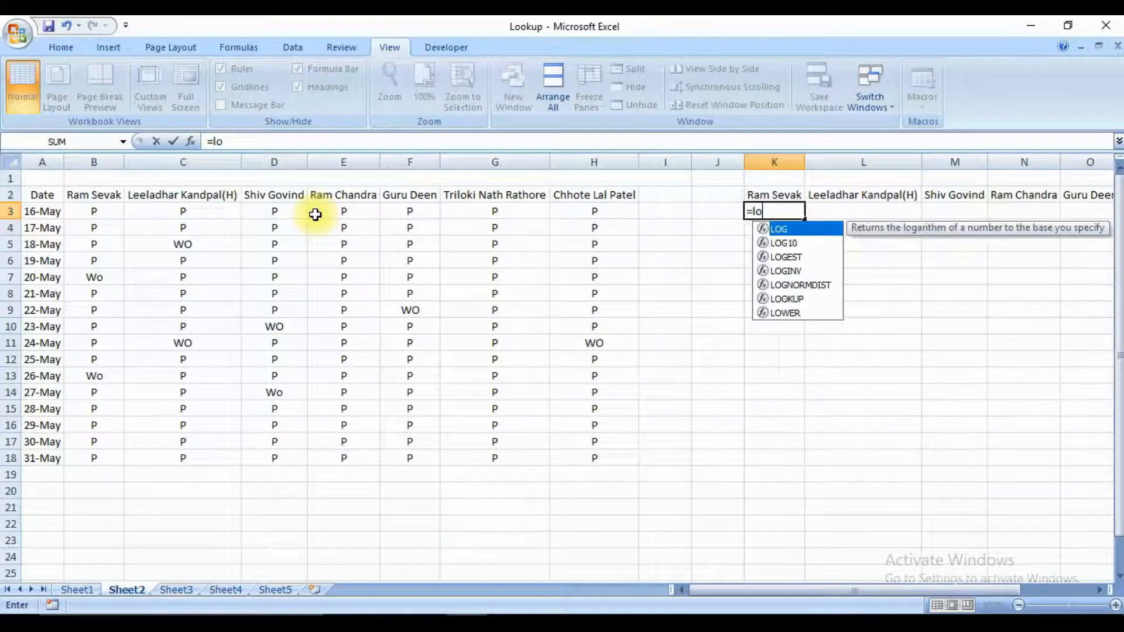
{"action": "key", "text": "Tab"}
{"action": "key", "text": "Up"}
{"action": "key", "text": "shift+Right"}
{"action": "key", "text": "shift+Right"}
{"action": "key", "text": "shift+Right"}
{"action": "key", "text": "shift+Right"}
{"action": "key", "text": "shift+Right"}
{"action": "key", "text": "shift+Right"}
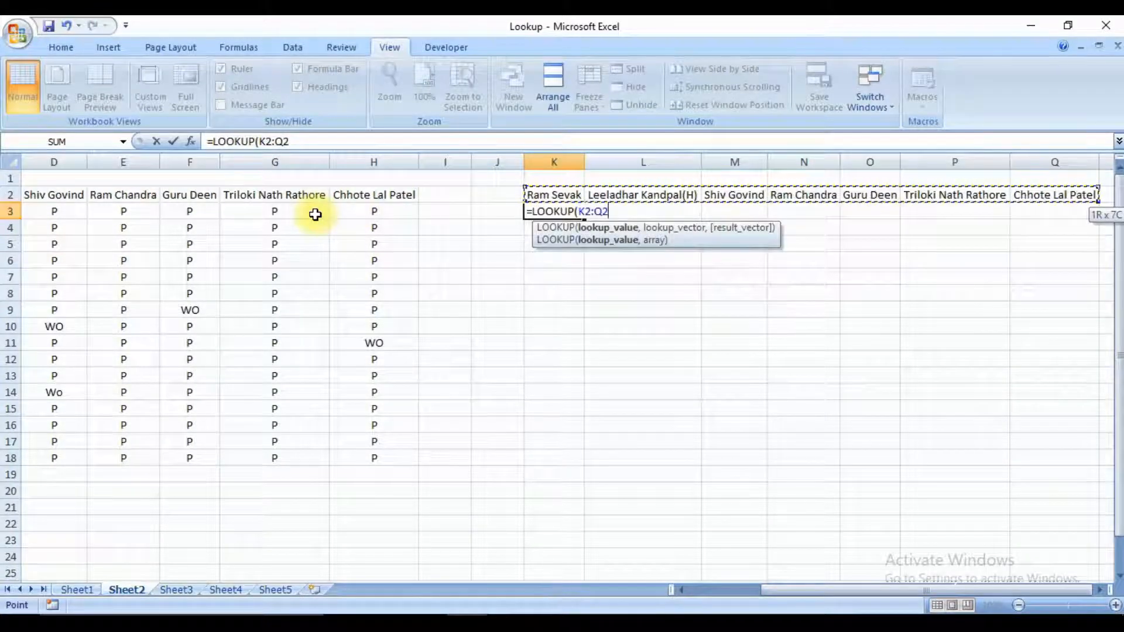
{"action": "type", "text": ","}
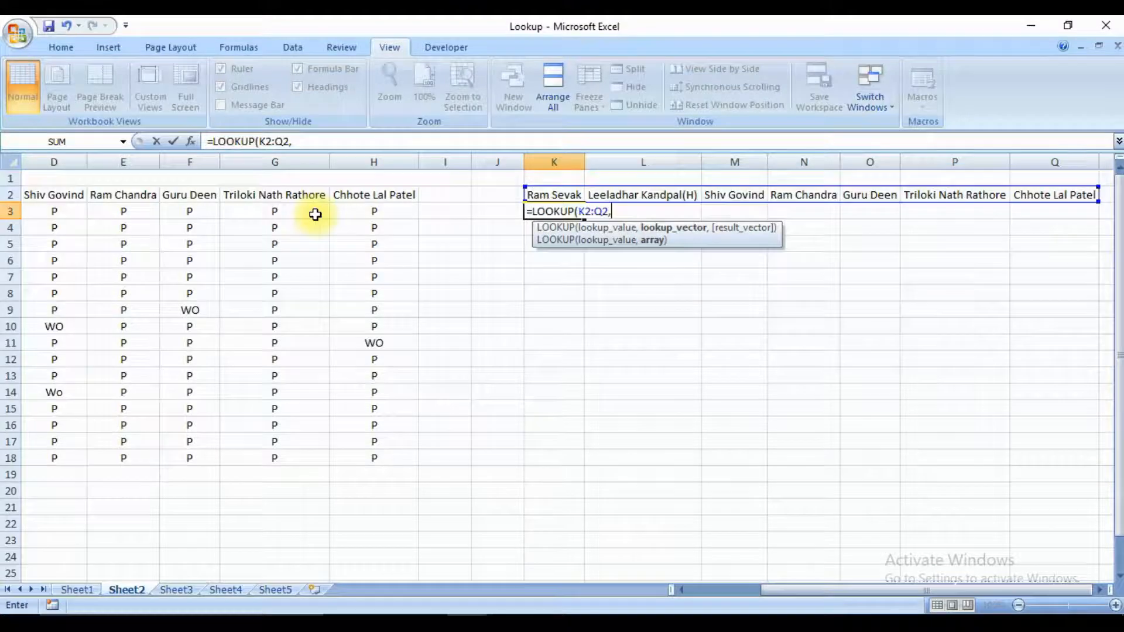
Set the lookup vector to the attendance table's header row A2:H2.
{"action": "key", "text": "ctrl+Left"}
{"action": "key", "text": "ctrl+Left"}
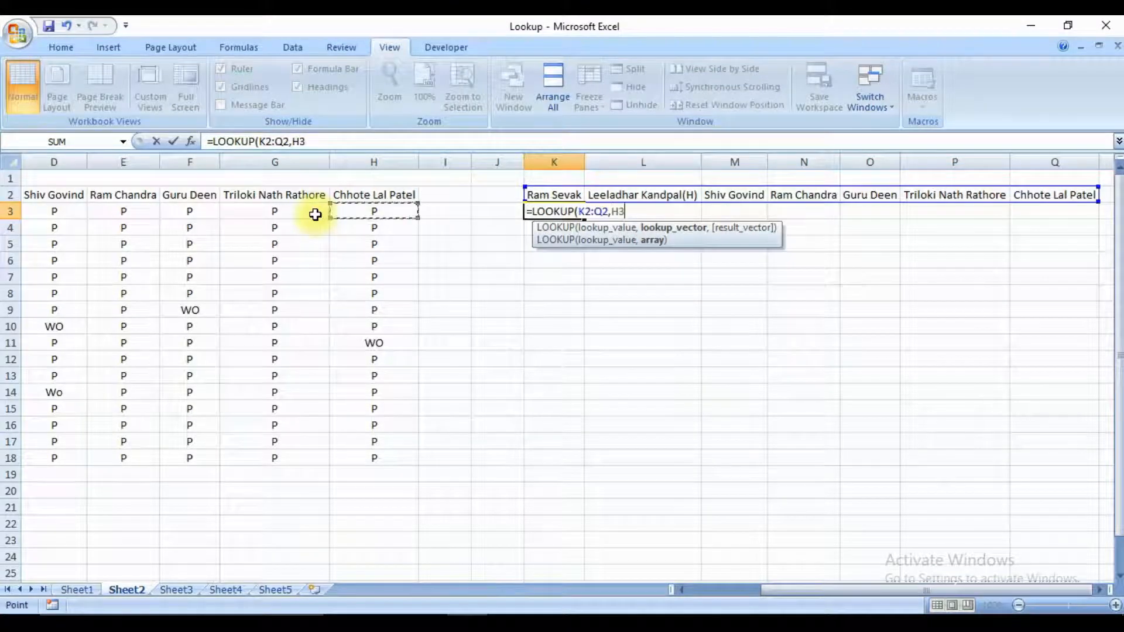
{"action": "key", "text": "Up"}
{"action": "key", "text": "ctrl+shift+Right"}
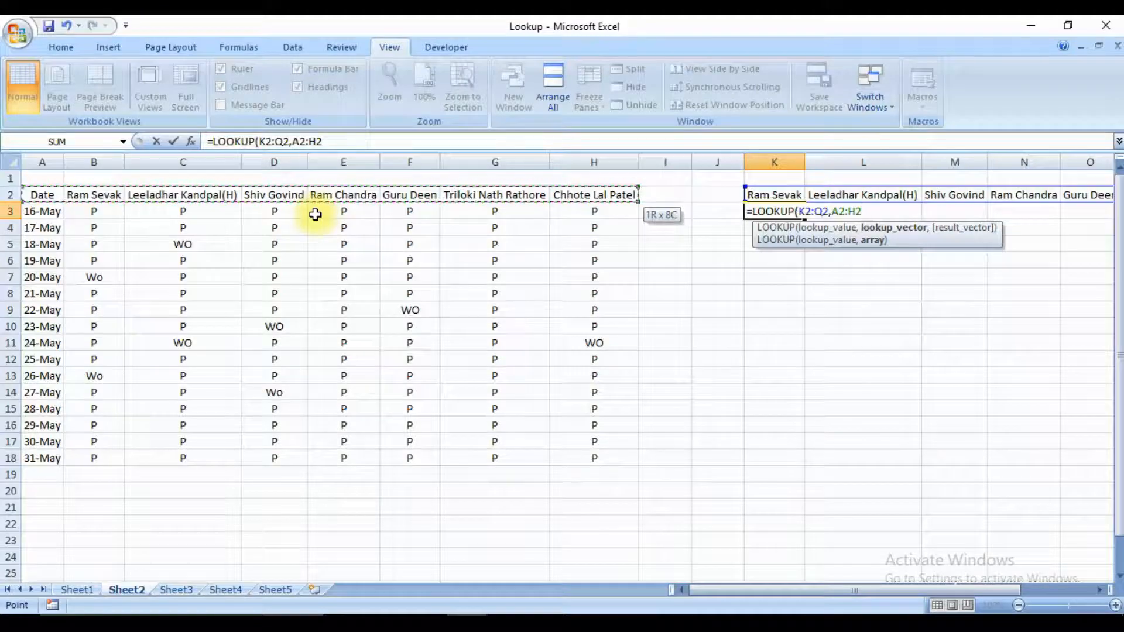
{"action": "type", "text": ","}
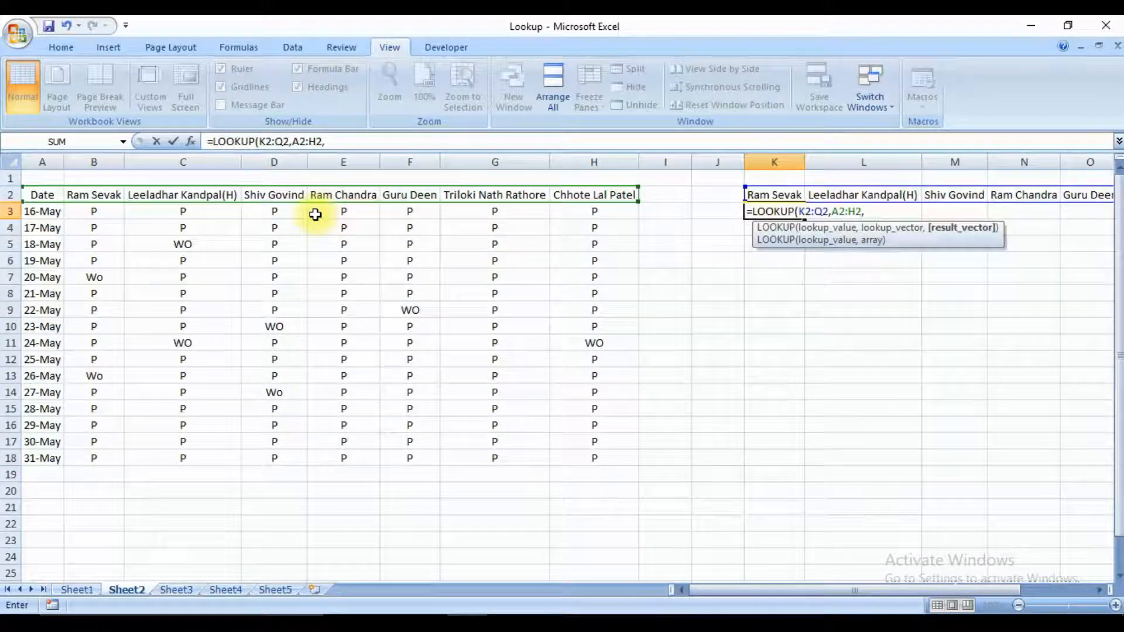
Set the result vector to the 16-May row A3:H3 and complete the LOOKUP formula in K3.
{"action": "key", "text": "ctrl+Down"}
{"action": "key", "text": "ctrl+Up"}
{"action": "key", "text": "ctrl+Up"}
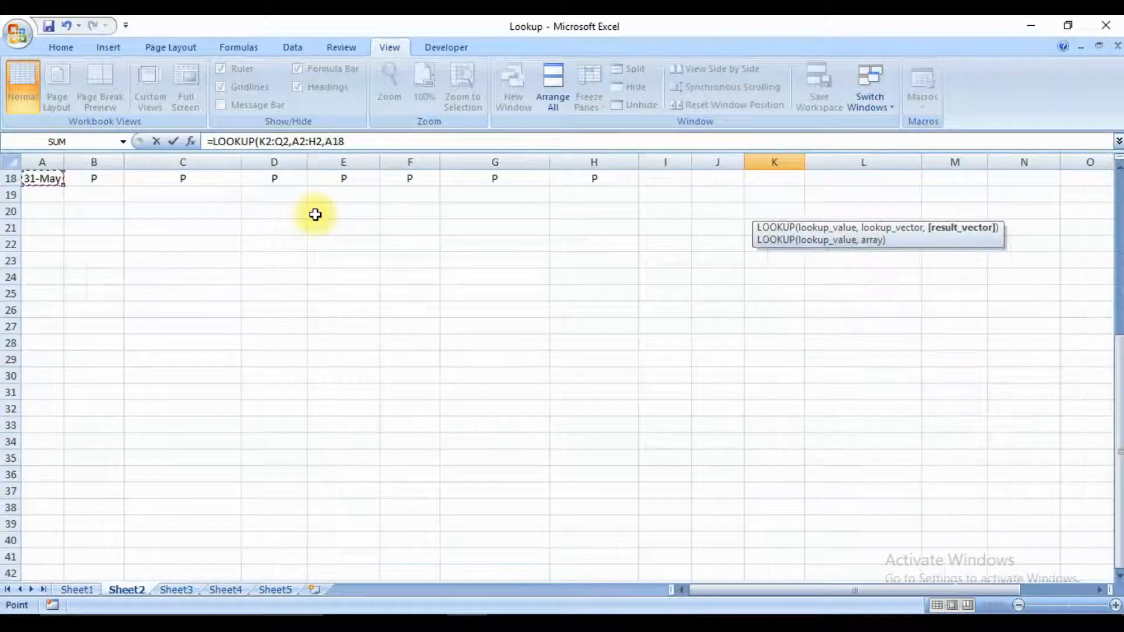
{"action": "key", "text": "Down"}
{"action": "key", "text": "Down"}
{"action": "key", "text": "Down"}
{"action": "key", "text": "Down"}
{"action": "key", "text": "Down"}
{"action": "key", "text": "Down"}
{"action": "key", "text": "Down"}
{"action": "key", "text": "Down"}
{"action": "key", "text": "Down"}
{"action": "key", "text": "Down"}
{"action": "key", "text": "Up"}
{"action": "key", "text": "Up"}
{"action": "key", "text": "Up"}
{"action": "key", "text": "Up"}
{"action": "key", "text": "Up"}
{"action": "key", "text": "Up"}
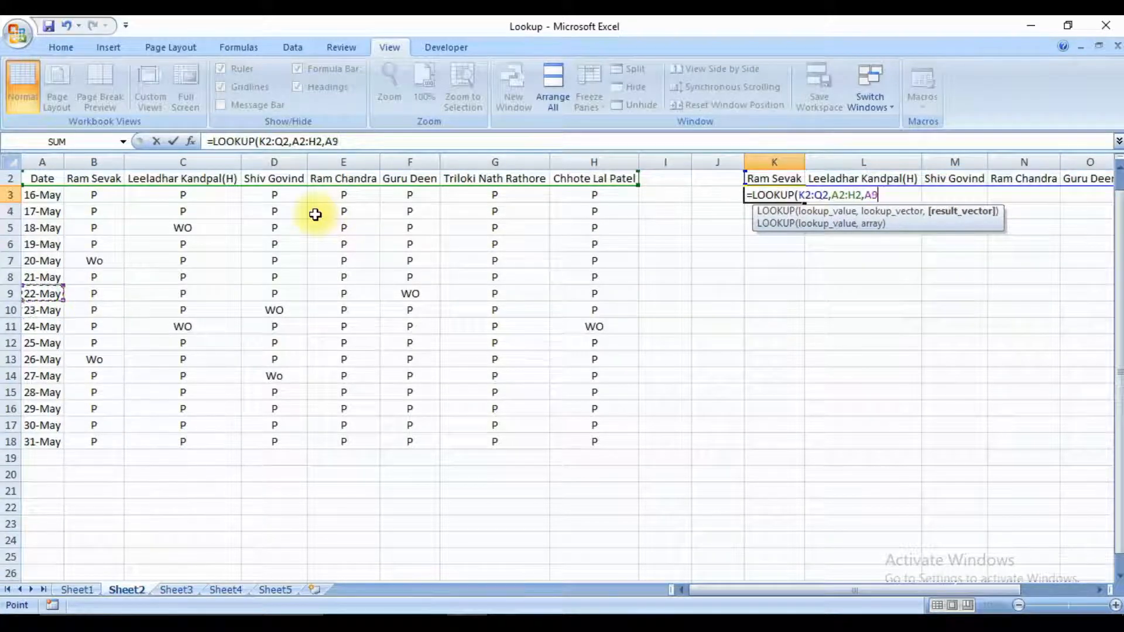
{"action": "key", "text": "Up"}
{"action": "key", "text": "Up"}
{"action": "key", "text": "Up"}
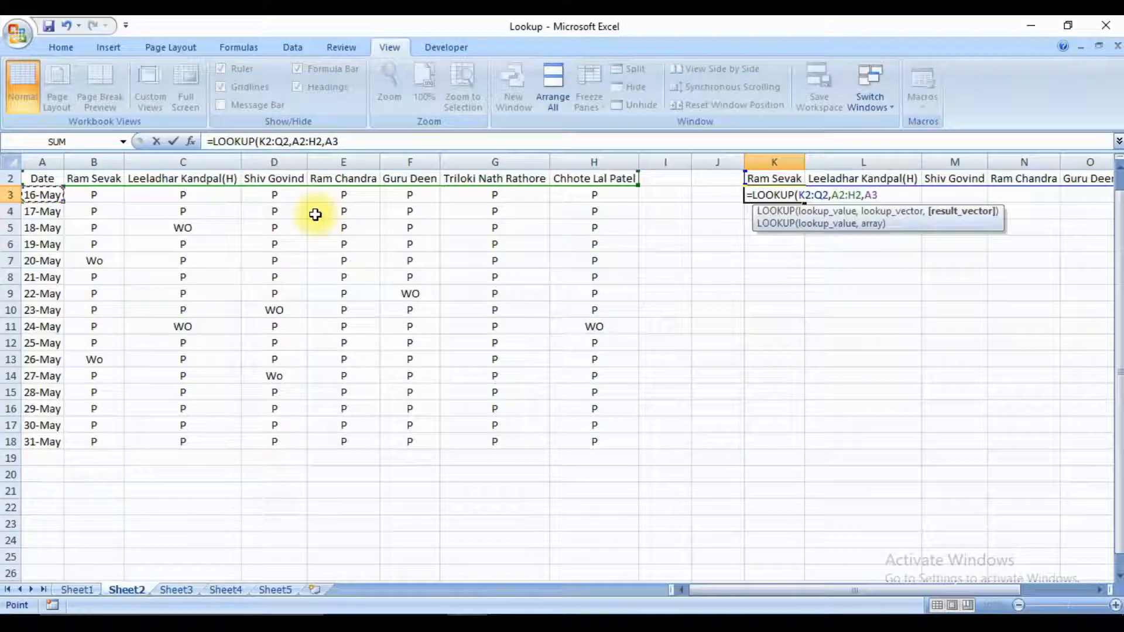
{"action": "key", "text": "ctrl+shift+Right"}
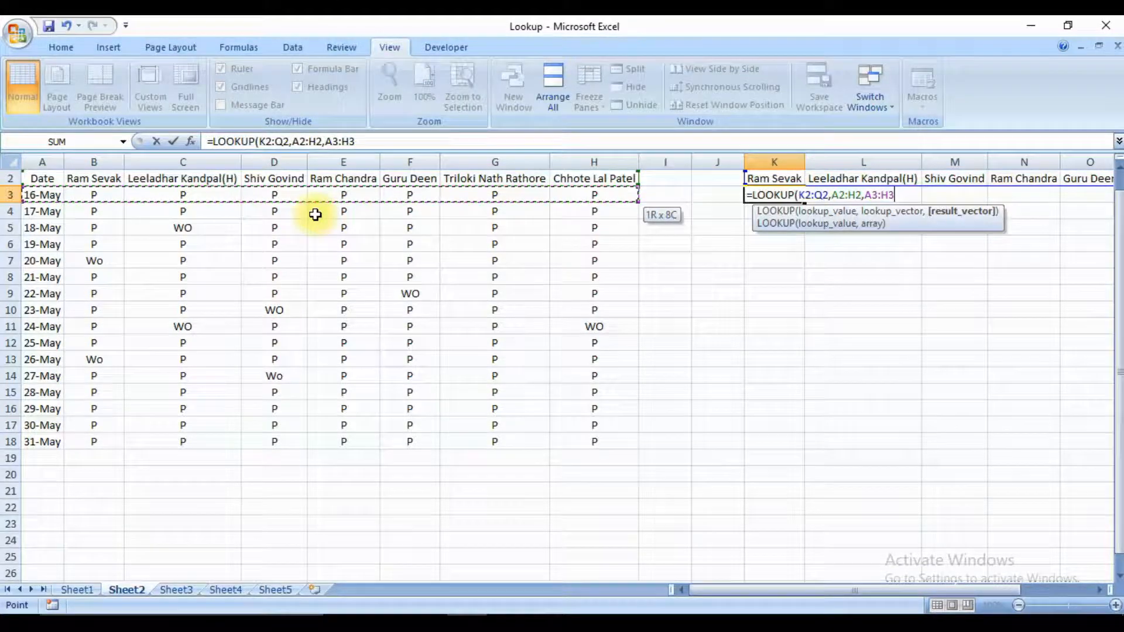
{"action": "type", "text": ")"}
{"action": "key", "text": "Return"}
{"action": "key", "text": "Up"}
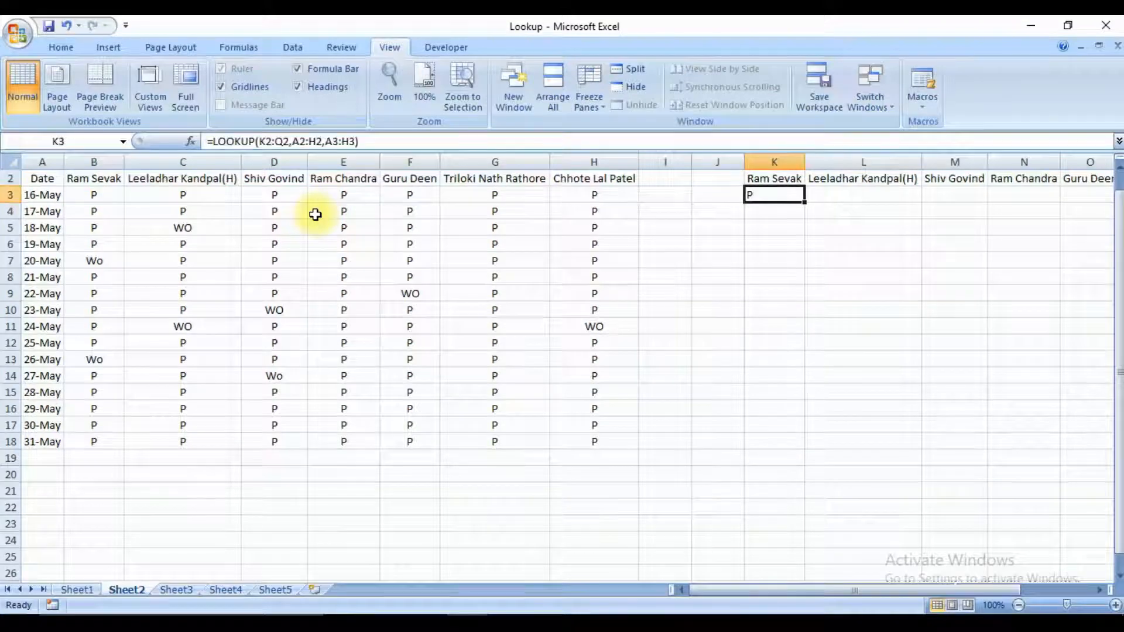
Copy the K3 LOOKUP formula across row 3 under the remaining employee names.
{"action": "key", "text": "ctrl+c"}
{"action": "key", "text": "shift+Right"}
{"action": "key", "text": "shift+Right"}
{"action": "key", "text": "shift+Right"}
{"action": "key", "text": "shift+Right"}
{"action": "key", "text": "shift+Right"}
{"action": "key", "text": "shift+Right"}
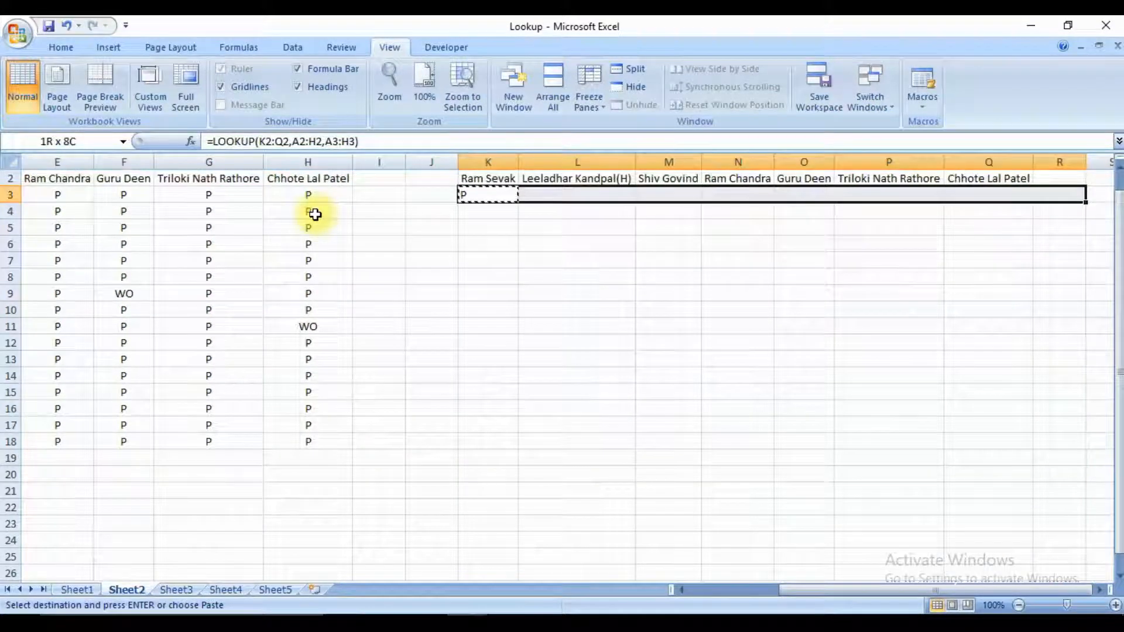
{"action": "key", "text": "ctrl+v"}
Check the 16-May attendance entries in row 3 of the source table against the LOOKUP results.
{"action": "key", "text": "Home"}
{"action": "key", "text": "Right"}
{"action": "key", "text": "Right"}
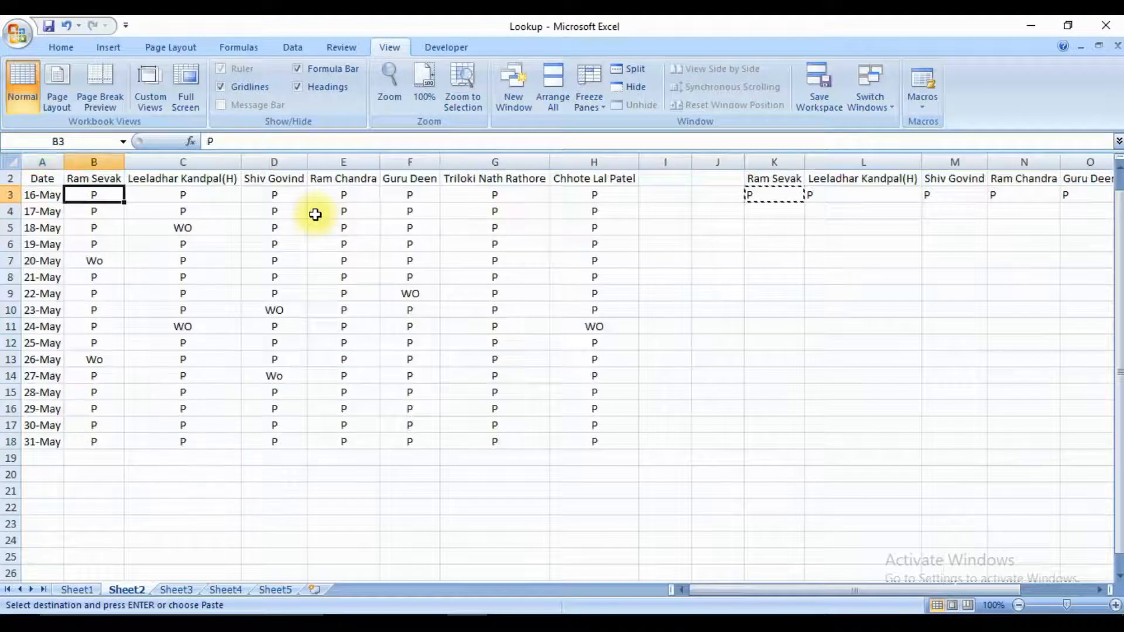
{"action": "key", "text": "Left"}
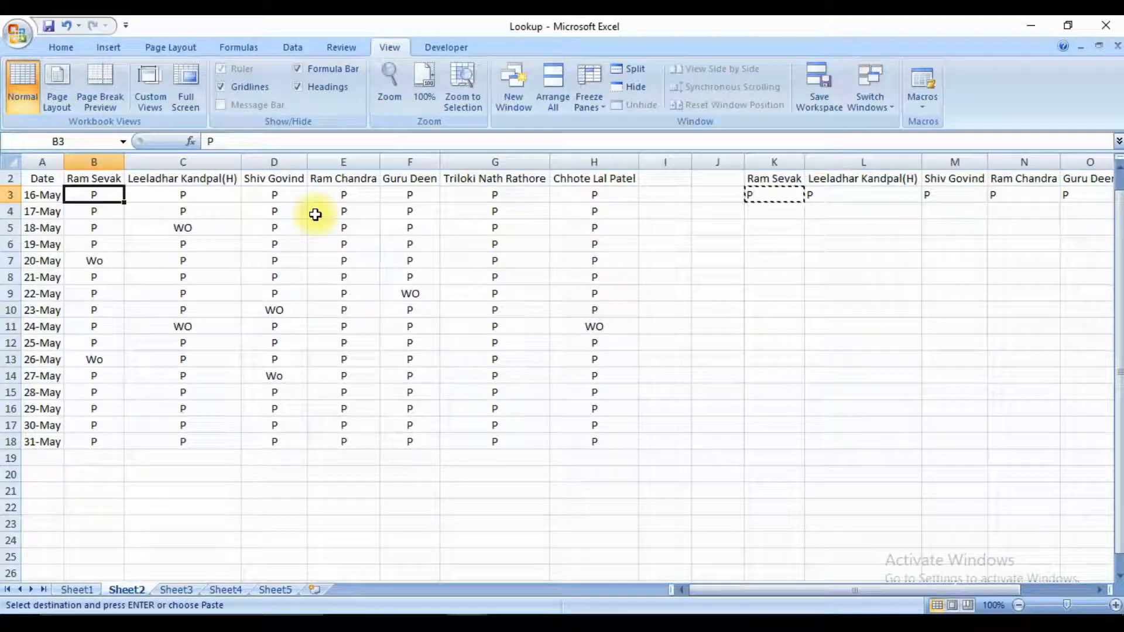
{"action": "key", "text": "Right"}
{"action": "key", "text": "Right"}
{"action": "key", "text": "Right"}
{"action": "key", "text": "Right"}
{"action": "key", "text": "Right"}
{"action": "key", "text": "Right"}
{"action": "key", "text": "Right"}
{"action": "key", "text": "Right"}
{"action": "key", "text": "Right"}
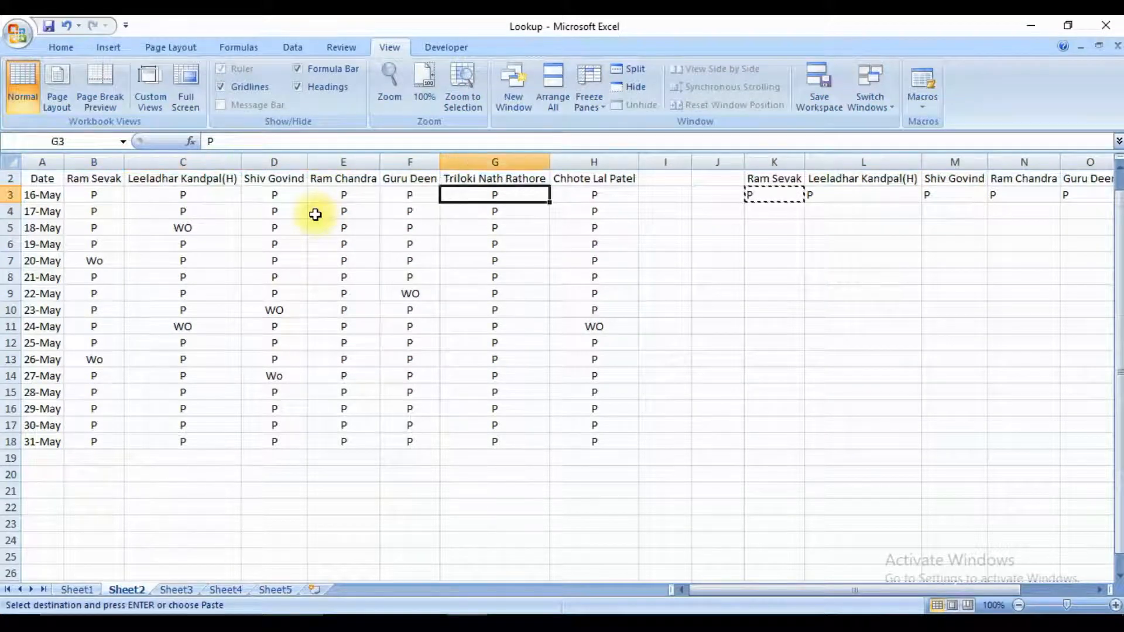
Set the first employee's 16-May attendance in B3 to Leave to test the LOOKUP formula.
{"action": "key", "text": "Left"}
{"action": "key", "text": "Left"}
{"action": "key", "text": "Left"}
{"action": "key", "text": "Left"}
{"action": "key", "text": "Left"}
{"action": "key", "text": "Left"}
{"action": "key", "text": "Left"}
{"action": "key", "text": "Left"}
{"action": "key", "text": "Left"}
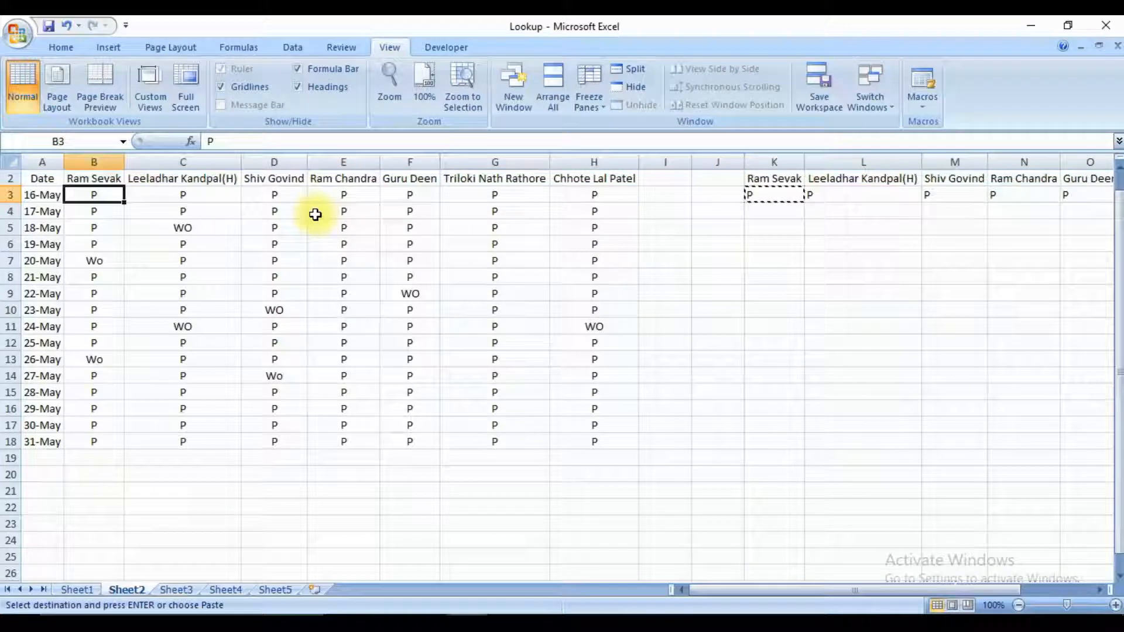
{"action": "type", "text": "Leave"}
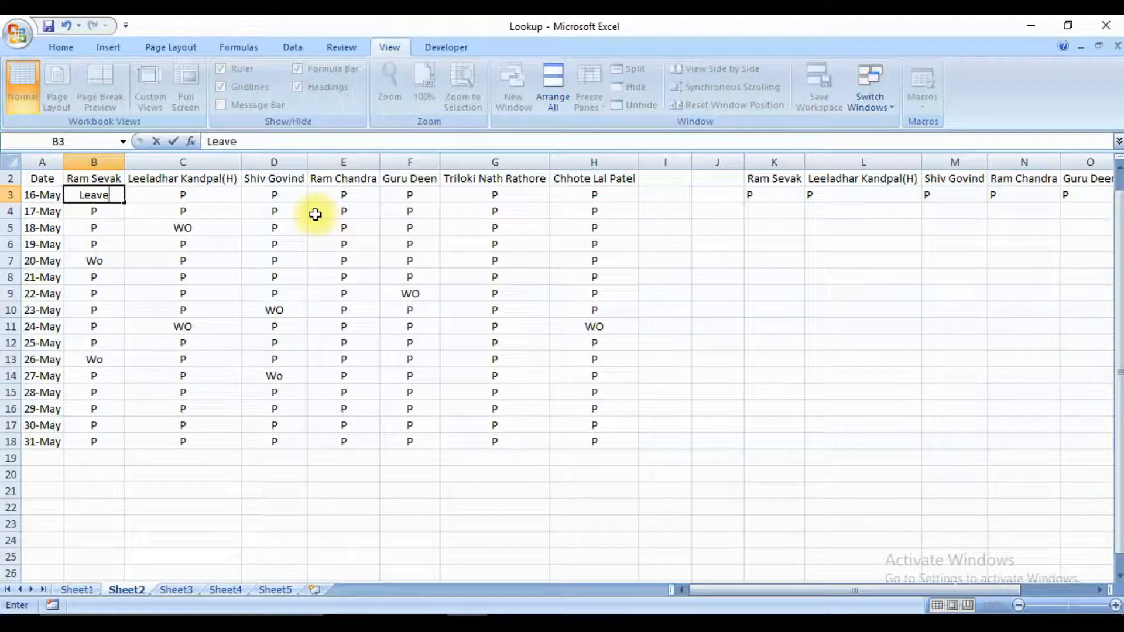
{"action": "key", "text": "Return"}
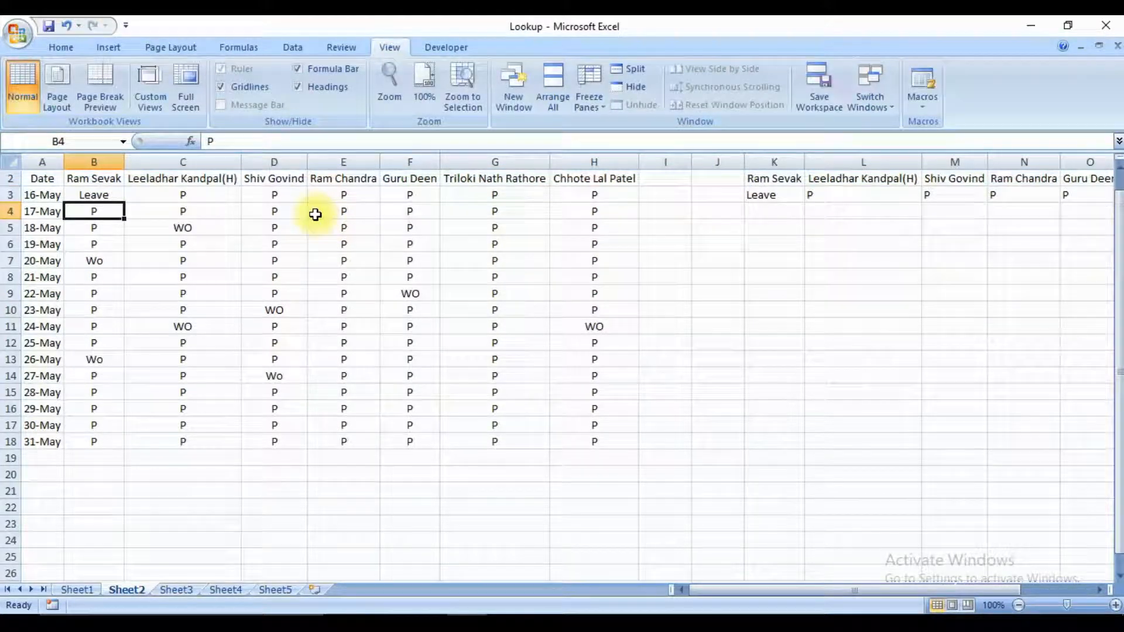
Set the first employee's 16-May attendance in B3 to Absent to test the LOOKUP result.
{"action": "key", "text": "Up"}
{"action": "type", "text": "A"}
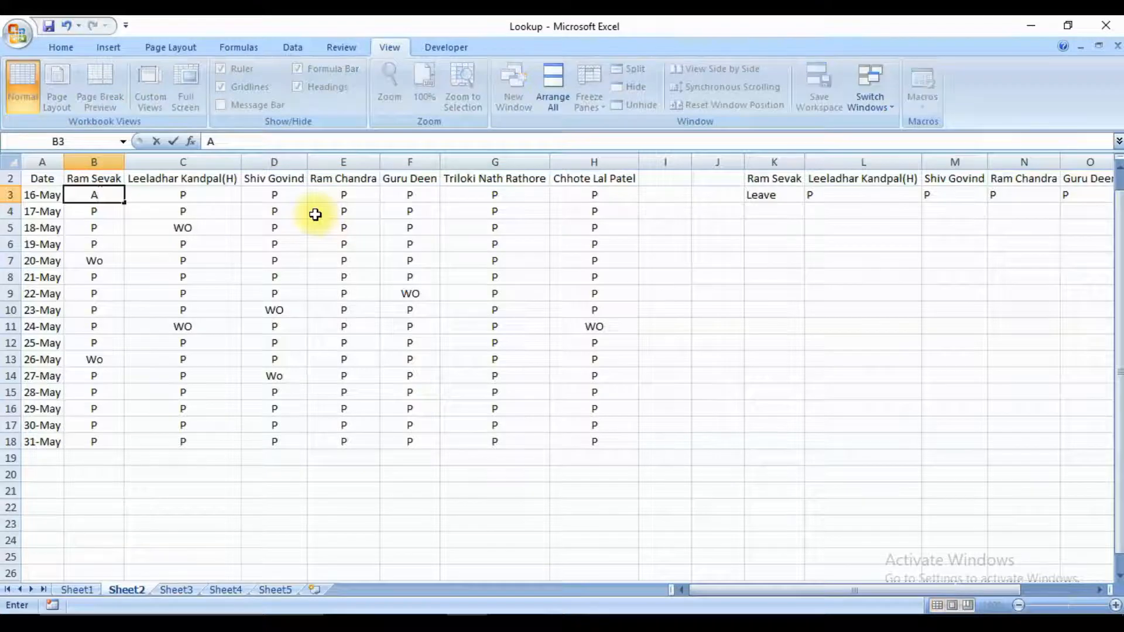
{"action": "type", "text": "bsent"}
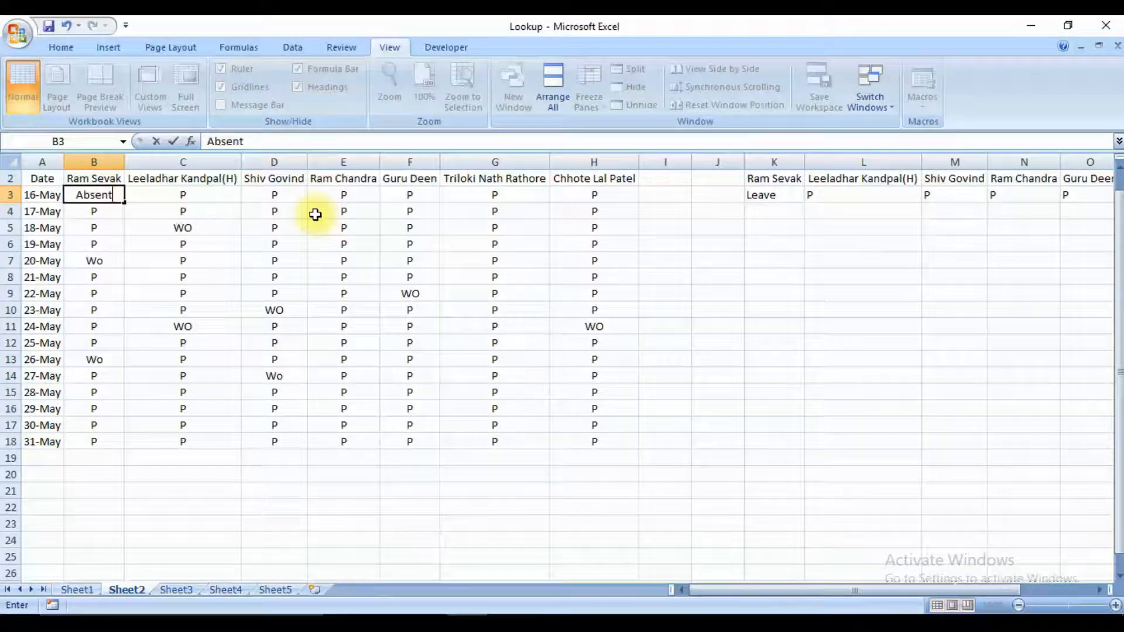
{"action": "key", "text": "Return"}
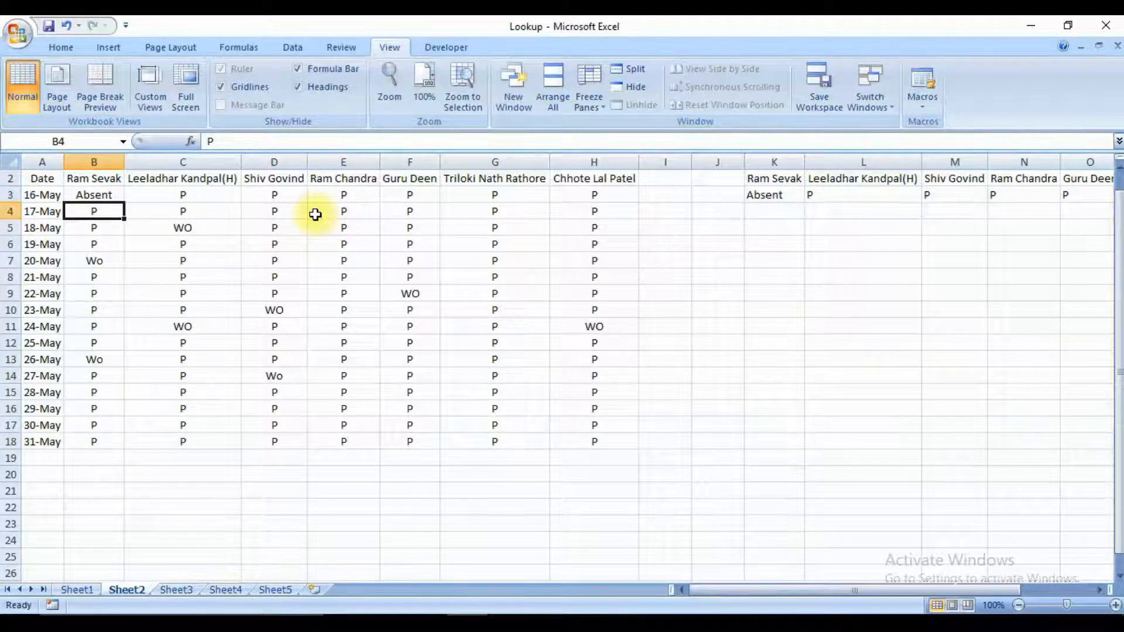
Restore the first employee's 16-May attendance in B3 to P.
{"action": "key", "text": "Up"}
{"action": "type", "text": "P"}
{"action": "key", "text": "Return"}
{"action": "key", "text": "Up"}
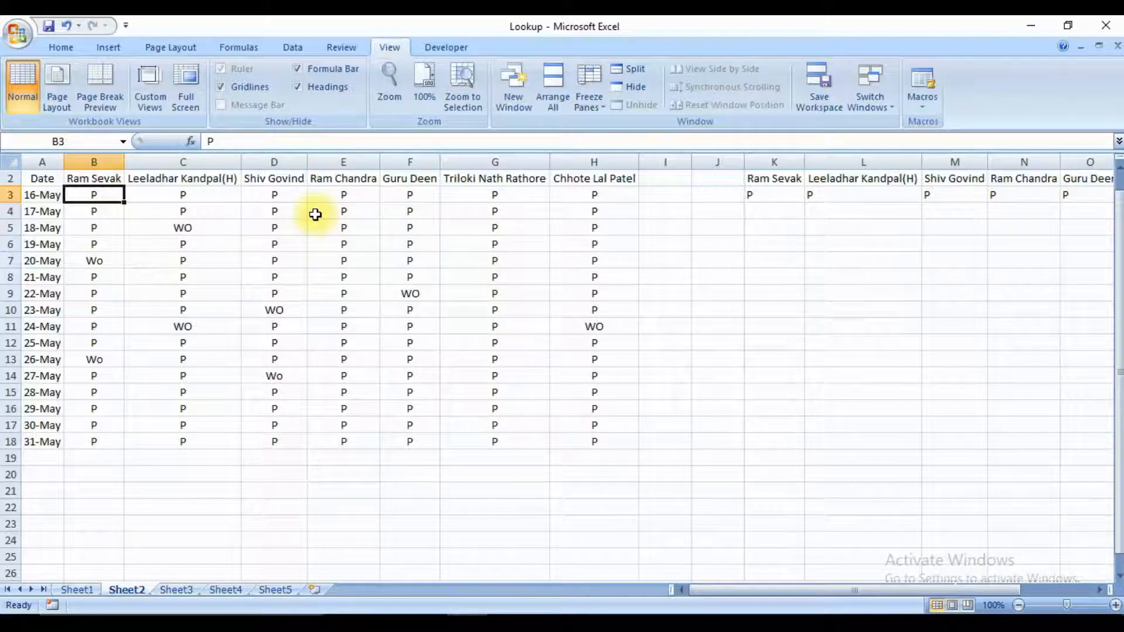
Review the employee data on Sheet1, the attendance on Sheet2, the blank table on Sheet3 and the lookup topics on Sheet5.
{"action": "key", "text": "ctrl+Page_Down"}
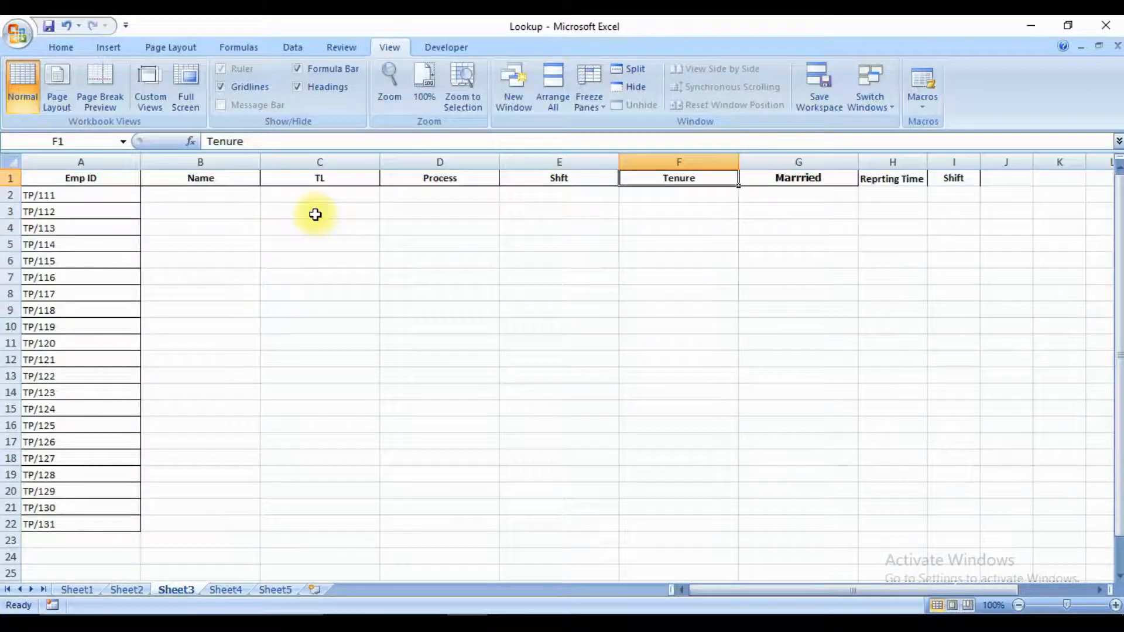
{"action": "key", "text": "ctrl+Page_Up"}
{"action": "key", "text": "ctrl+Page_Up"}
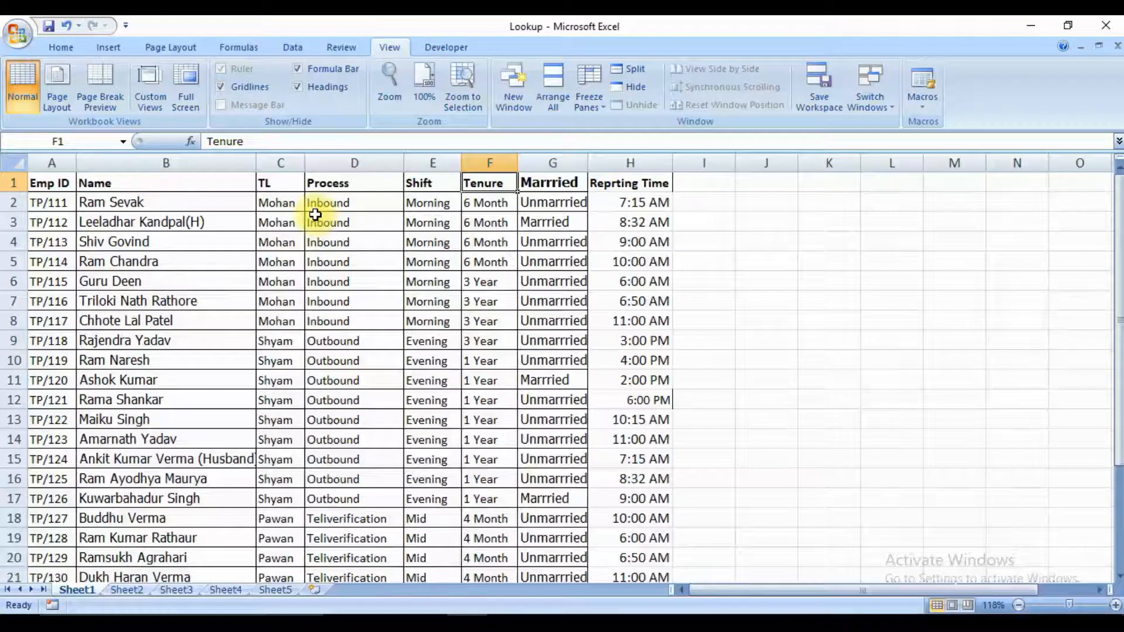
{"action": "key", "text": "ctrl+Page_Down"}
{"action": "key", "text": "ctrl+Page_Down"}
{"action": "key", "text": "ctrl+Page_Down"}
{"action": "key", "text": "ctrl+Page_Down"}
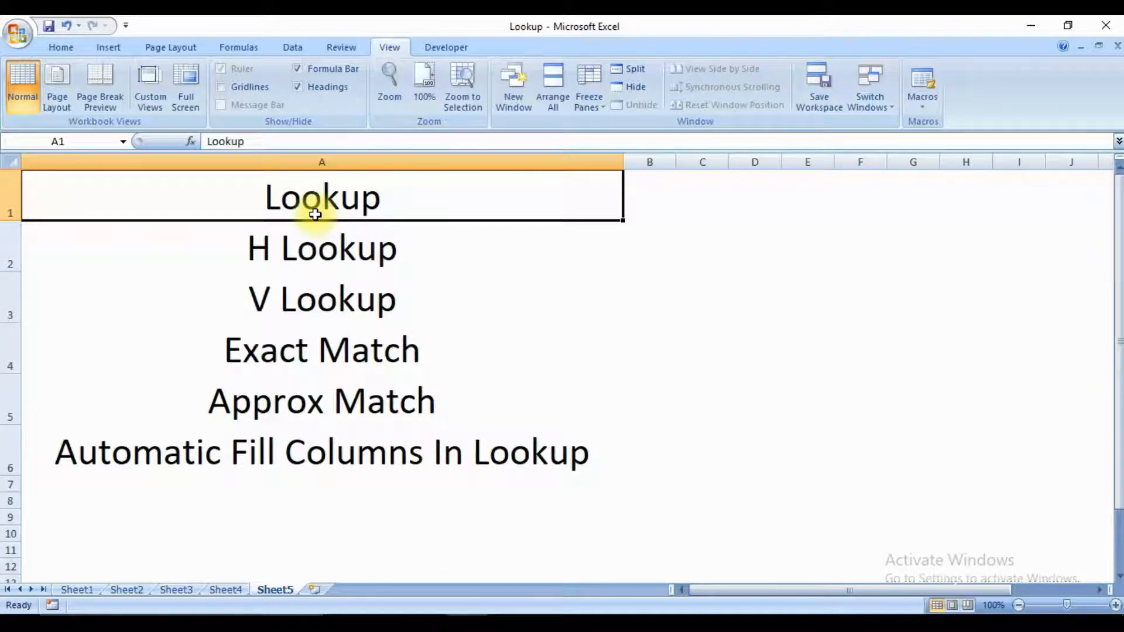
{"action": "key", "text": "ctrl+Page_Up"}
{"action": "key", "text": "ctrl+Page_Up"}
{"action": "key", "text": "ctrl+Page_Up"}
{"action": "key", "text": "ctrl+Page_Up"}
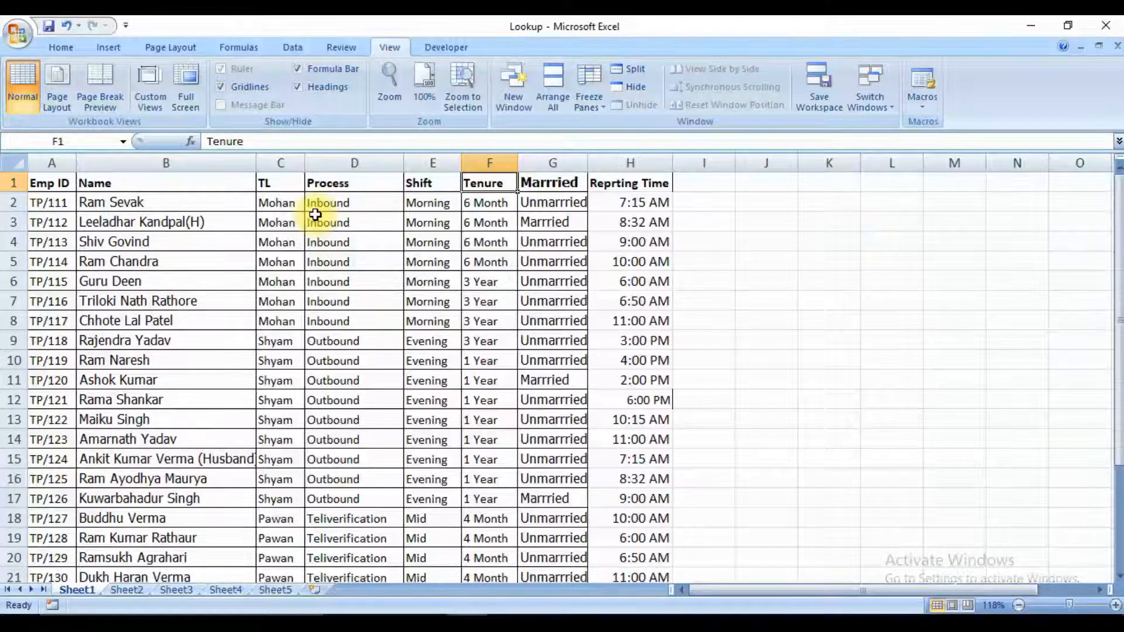
{"action": "key", "text": "ctrl+Page_Down"}
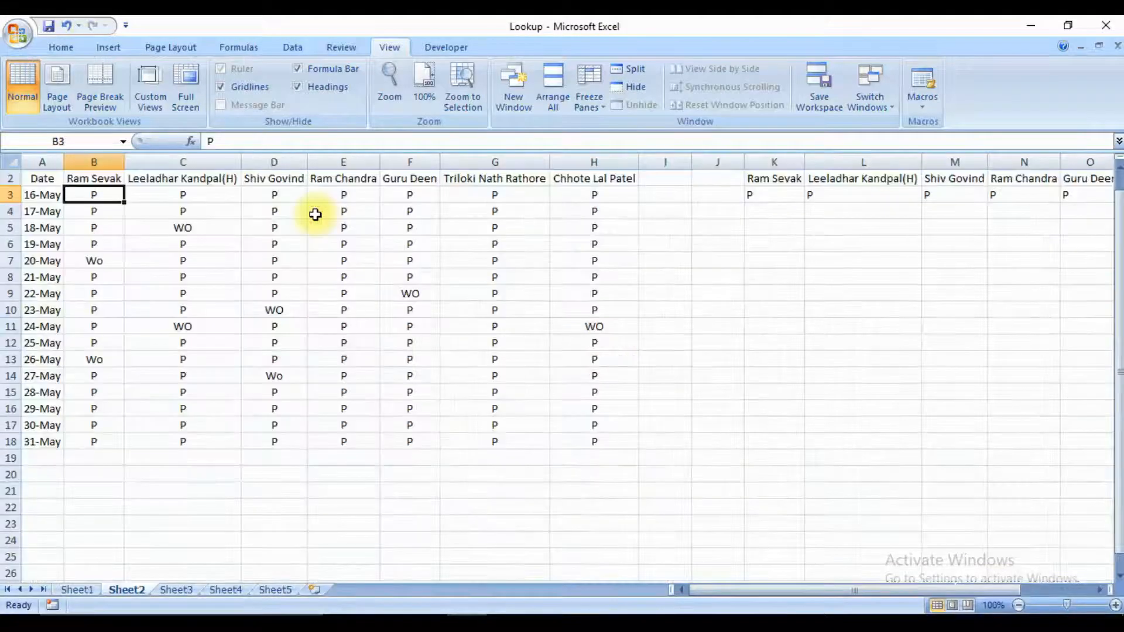
Go to the first empty Name cell, B2, on Sheet3.
{"action": "key", "text": "ctrl+Page_Down"}
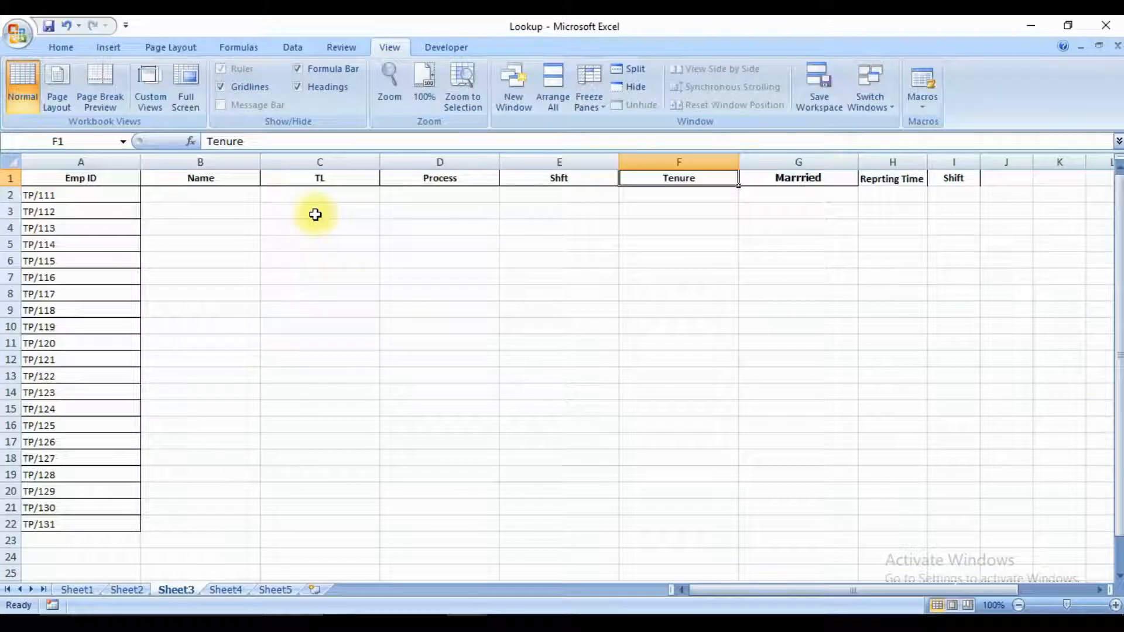
{"action": "key", "text": "Down"}
{"action": "key", "text": "Left"}
{"action": "key", "text": "Left"}
{"action": "key", "text": "Left"}
{"action": "key", "text": "Left"}
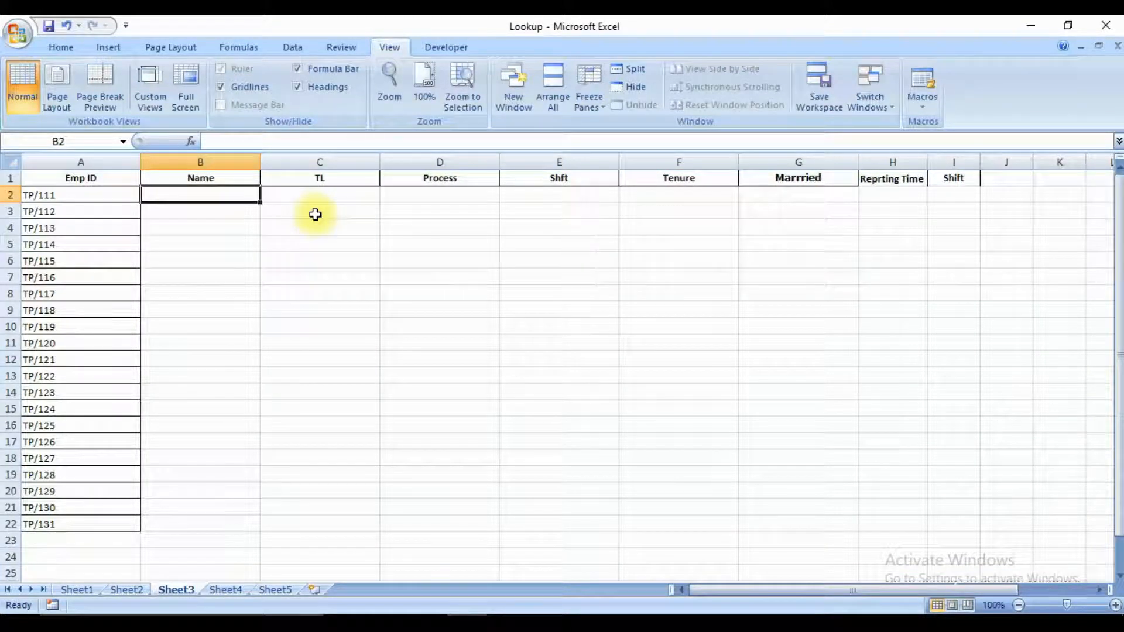
{"action": "type", "text": "="}
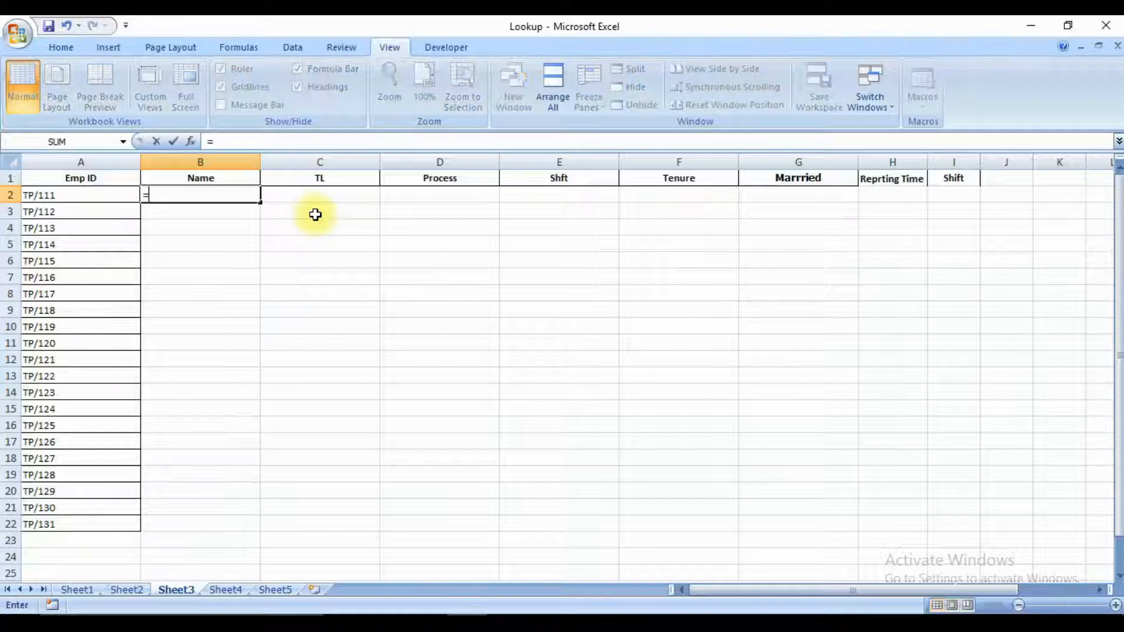
{"action": "type", "text": "vl"}
{"action": "key", "text": "Tab"}
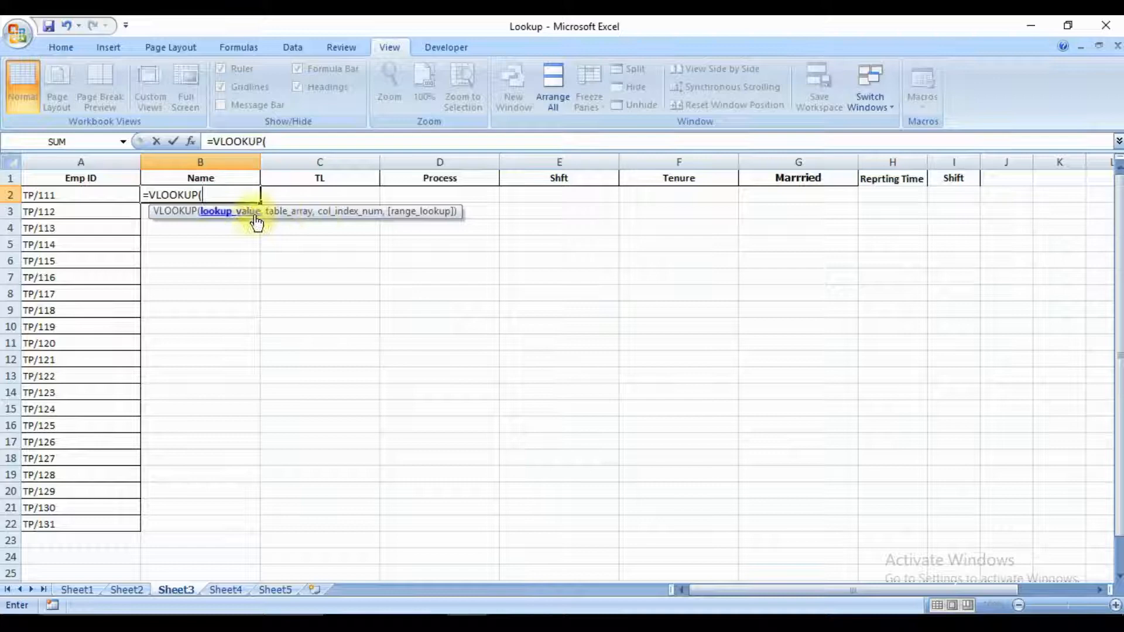
{"action": "key", "text": "Left"}
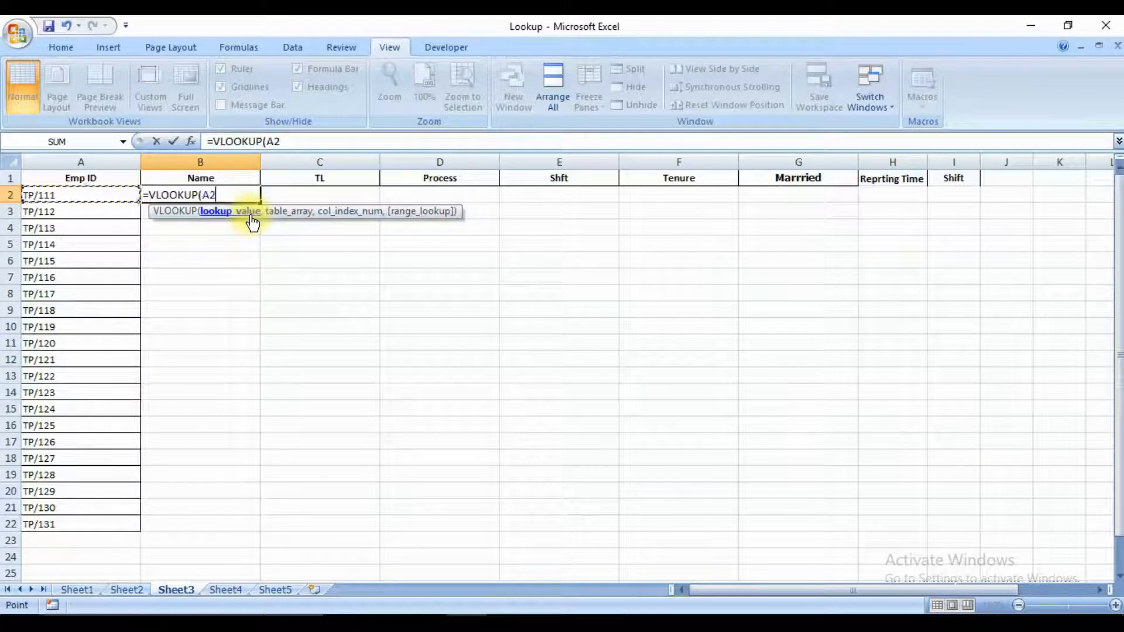
{"action": "key", "text": "ctrl+space"}
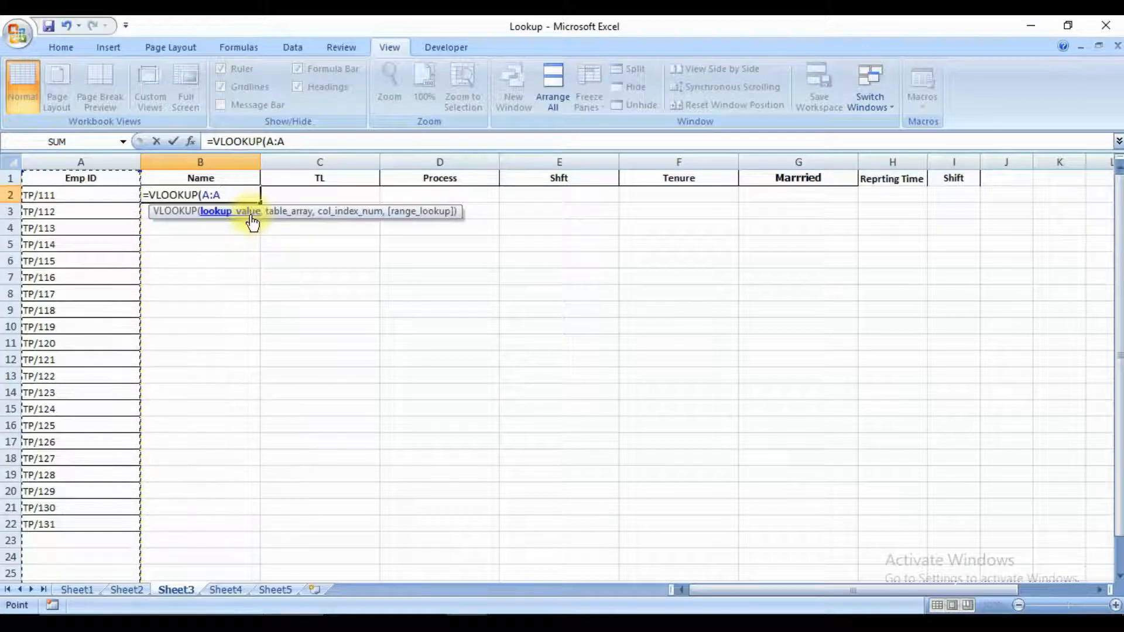
{"action": "type", "text": ","}
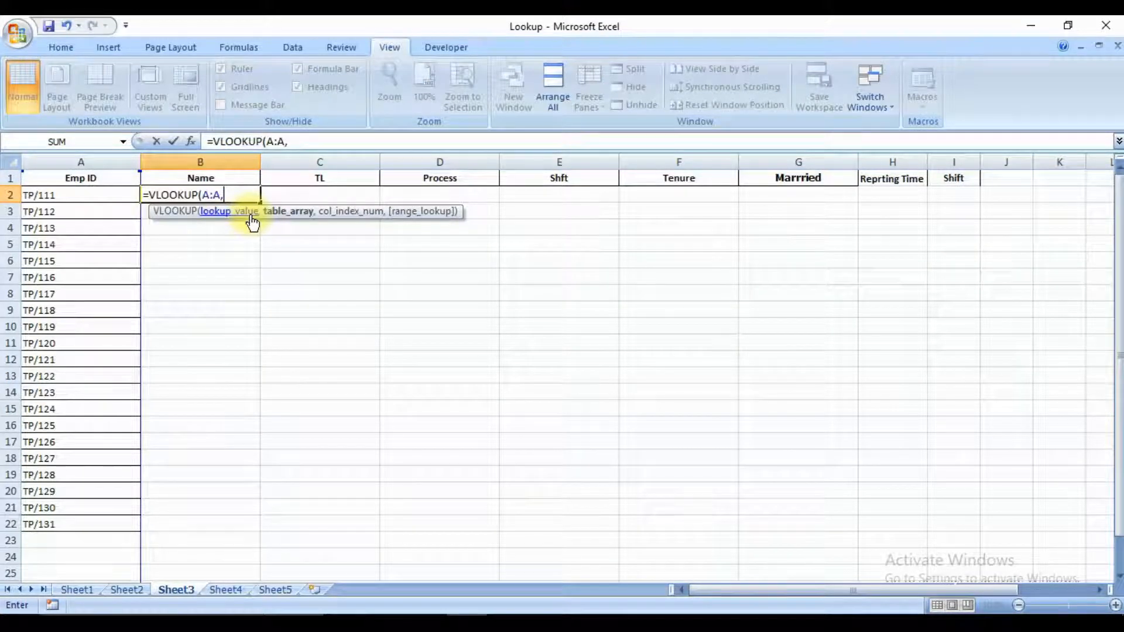
{"action": "key", "text": "ctrl+Page_Down"}
{"action": "key", "text": "ctrl+Page_Down"}
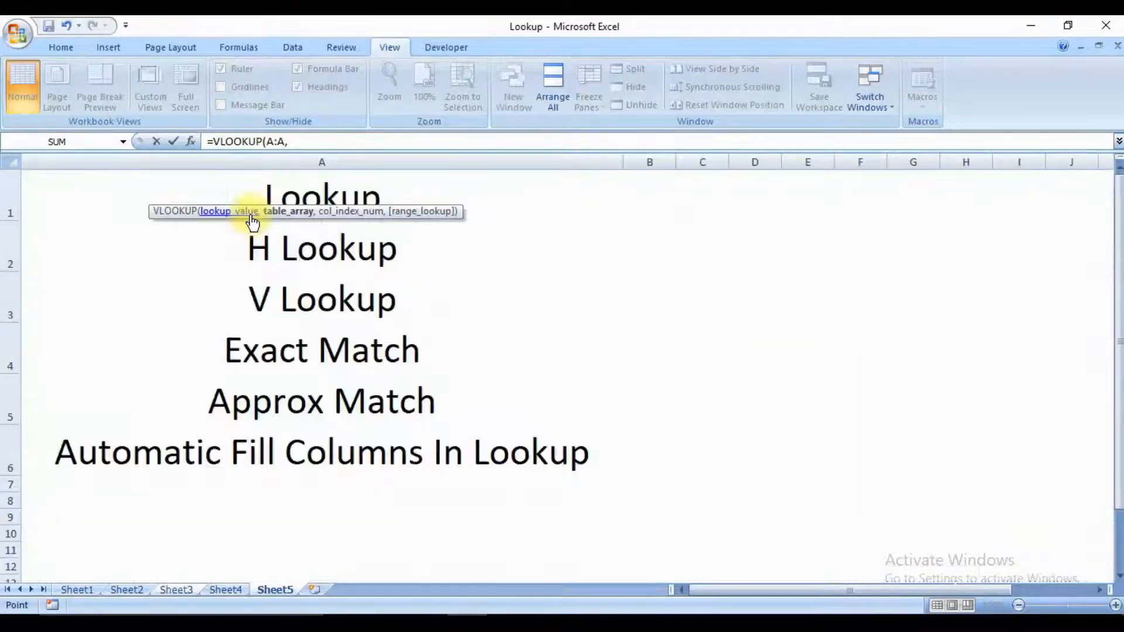
{"action": "key", "text": "ctrl+Page_Up"}
{"action": "key", "text": "ctrl+Page_Up"}
{"action": "key", "text": "ctrl+Page_Up"}
{"action": "key", "text": "ctrl+Page_Up"}
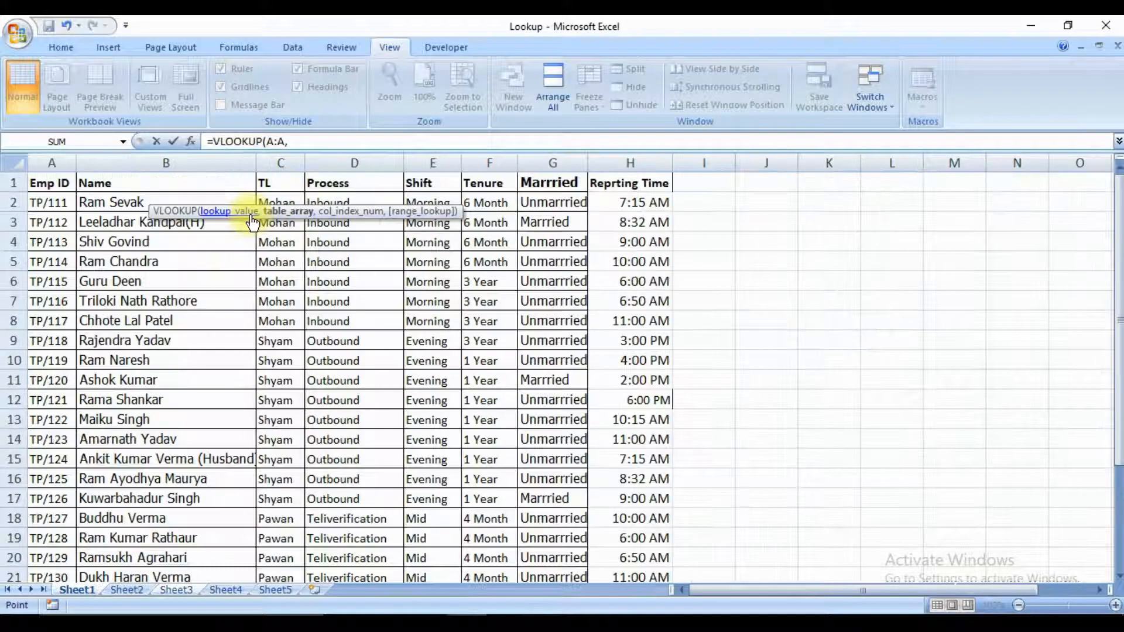
{"action": "key", "text": "ctrl+Home"}
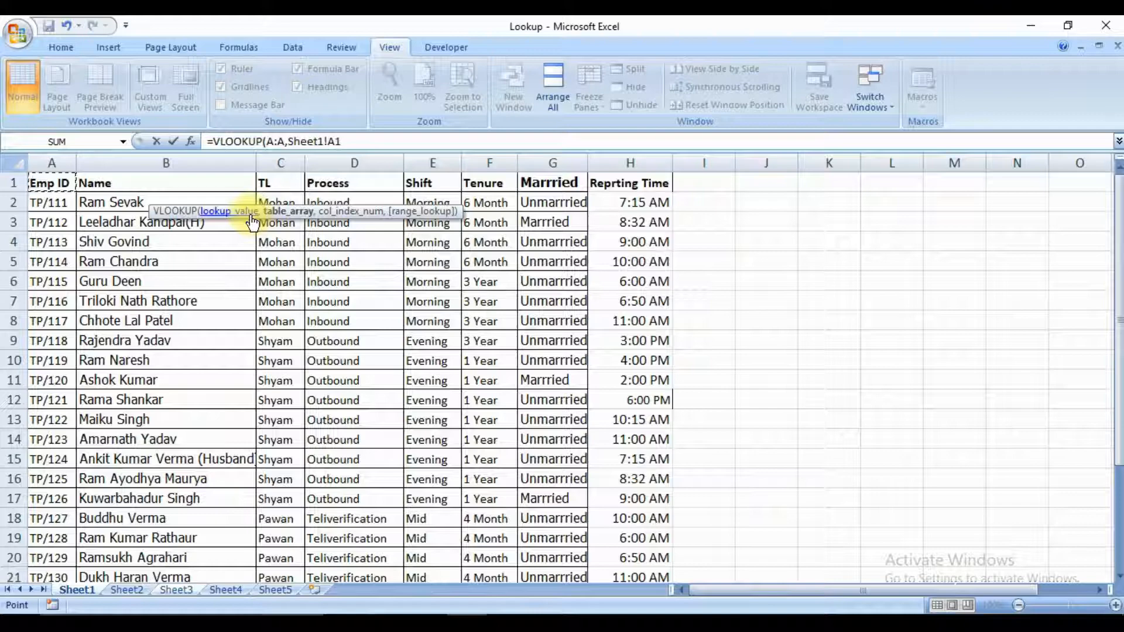
{"action": "key", "text": "ctrl+shift+Right"}
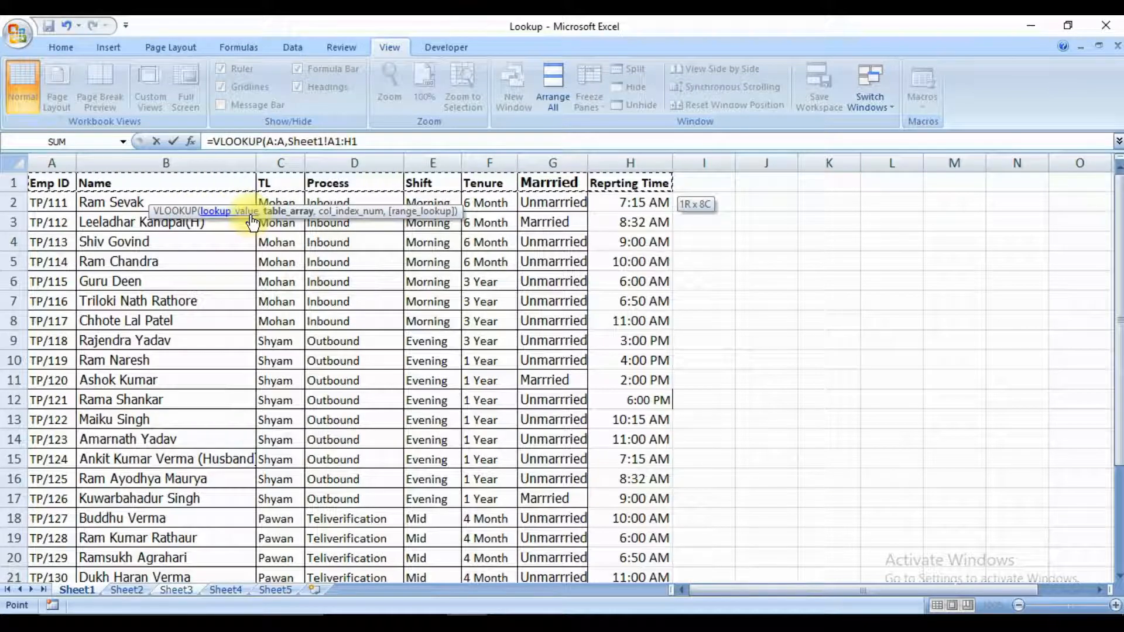
{"action": "key", "text": "ctrl+shift+Down"}
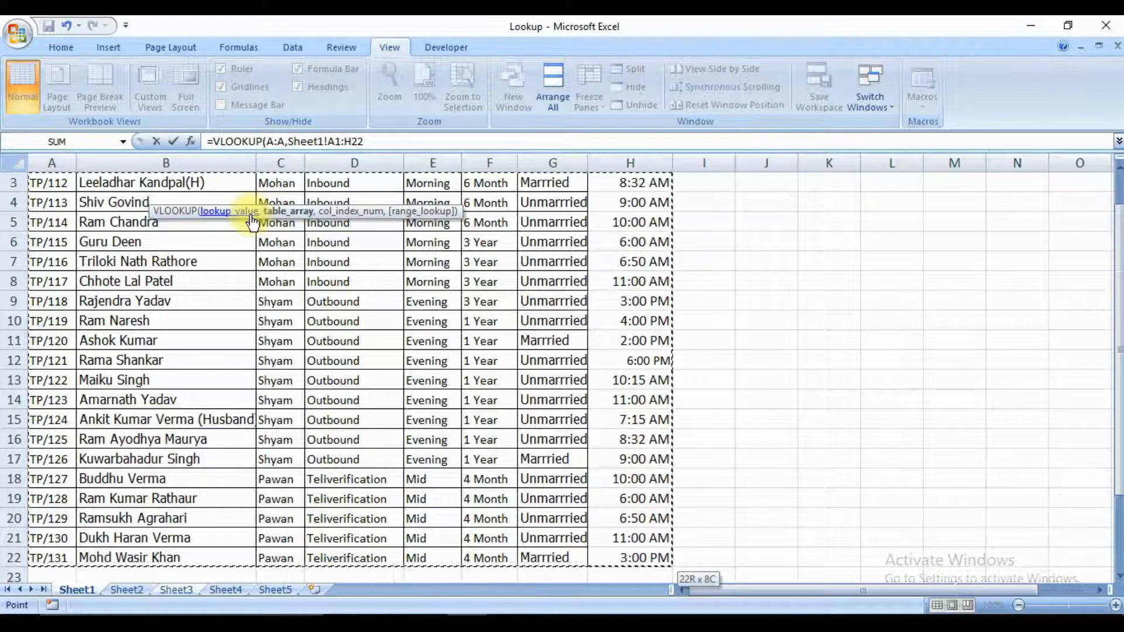
{"action": "type", "text": ","}
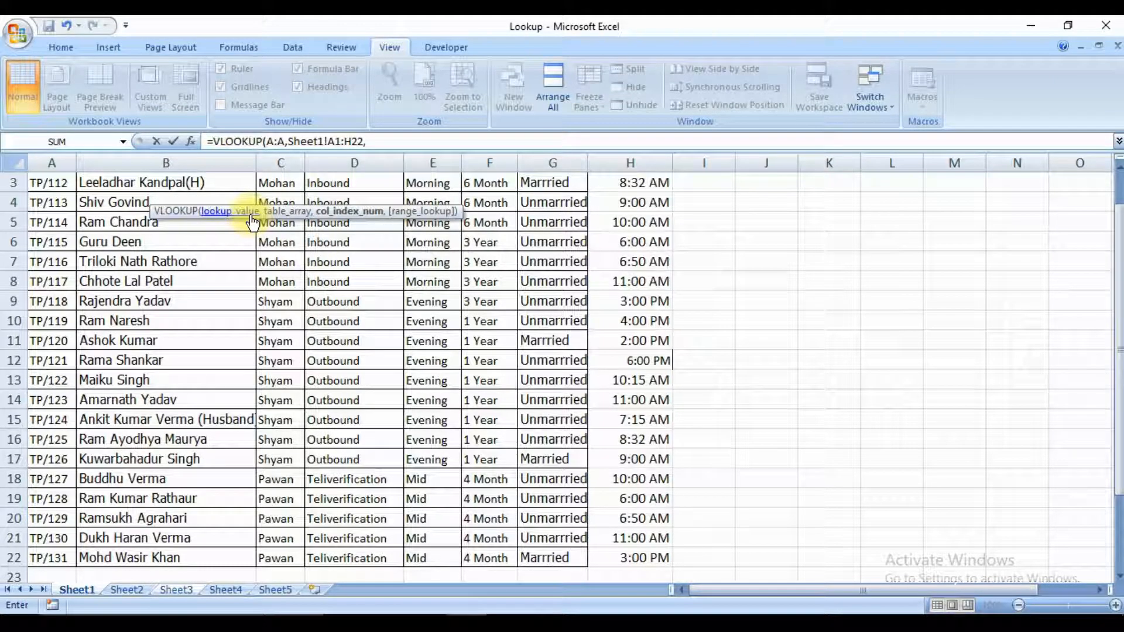
{"action": "key", "text": "ctrl+Home"}
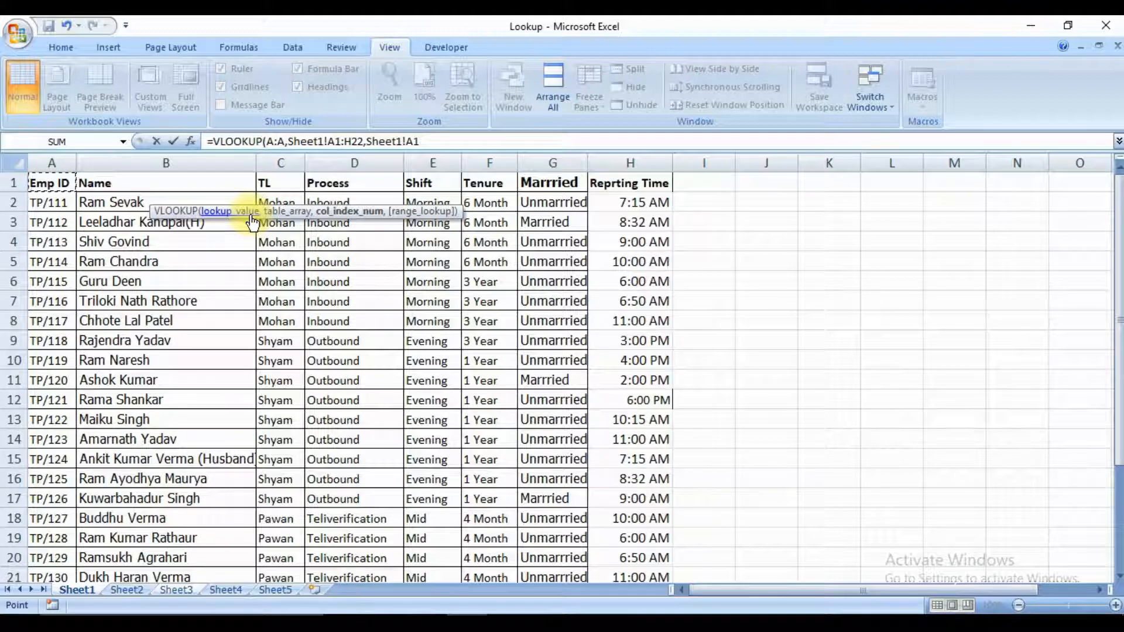
{"action": "key", "text": "Escape"}
Start a VLOOKUP formula in B2 of Sheet3 with the Emp ID column A:A as the lookup value.
{"action": "type", "text": "=vl"}
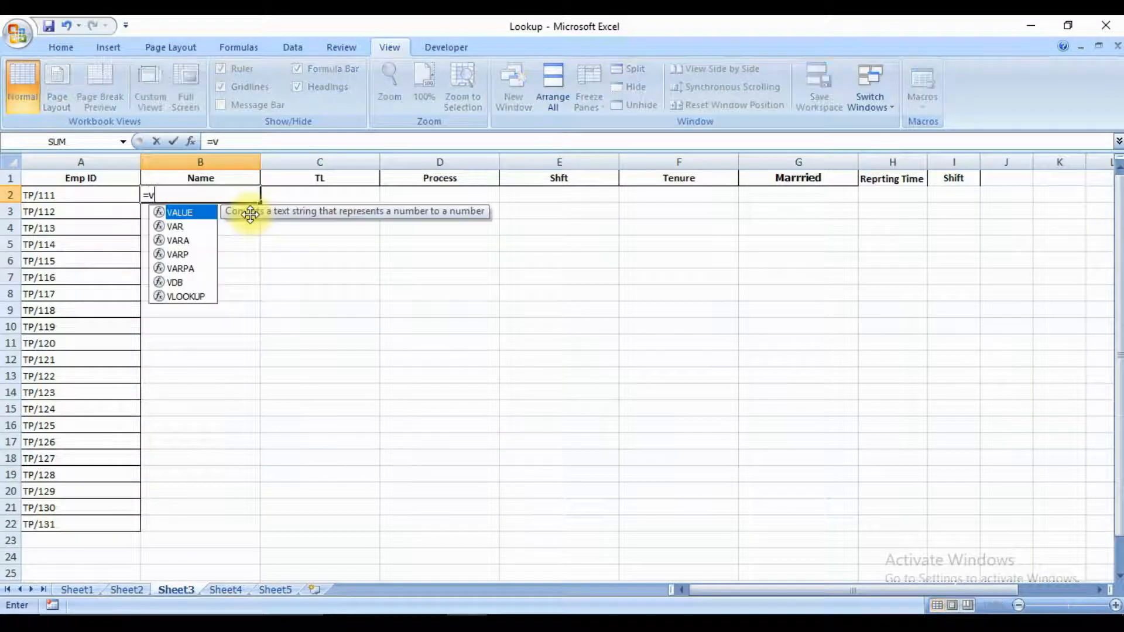
{"action": "key", "text": "Tab"}
{"action": "key", "text": "Left"}
{"action": "key", "text": "ctrl+space"}
{"action": "type", "text": ","}
Set the VLOOKUP table array to the employee table Sheet1!A1:H22.
{"action": "key", "text": "ctrl+Page_Up"}
{"action": "key", "text": "ctrl+Page_Up"}
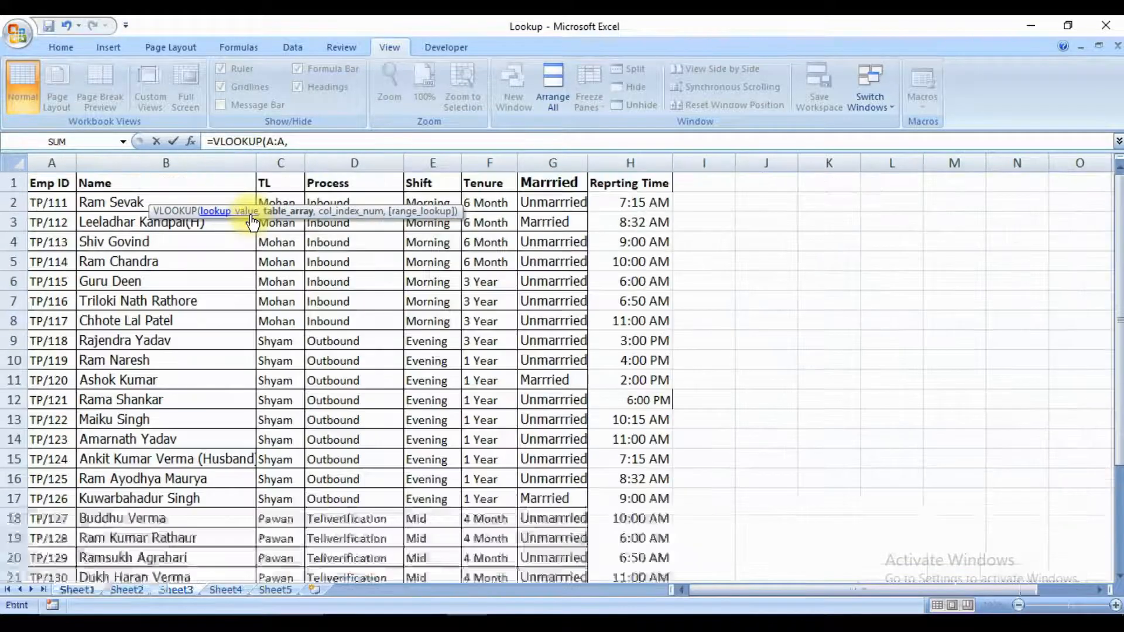
{"action": "key", "text": "ctrl+space"}
{"action": "key", "text": "ctrl+Home"}
{"action": "key", "text": "ctrl+shift+Right"}
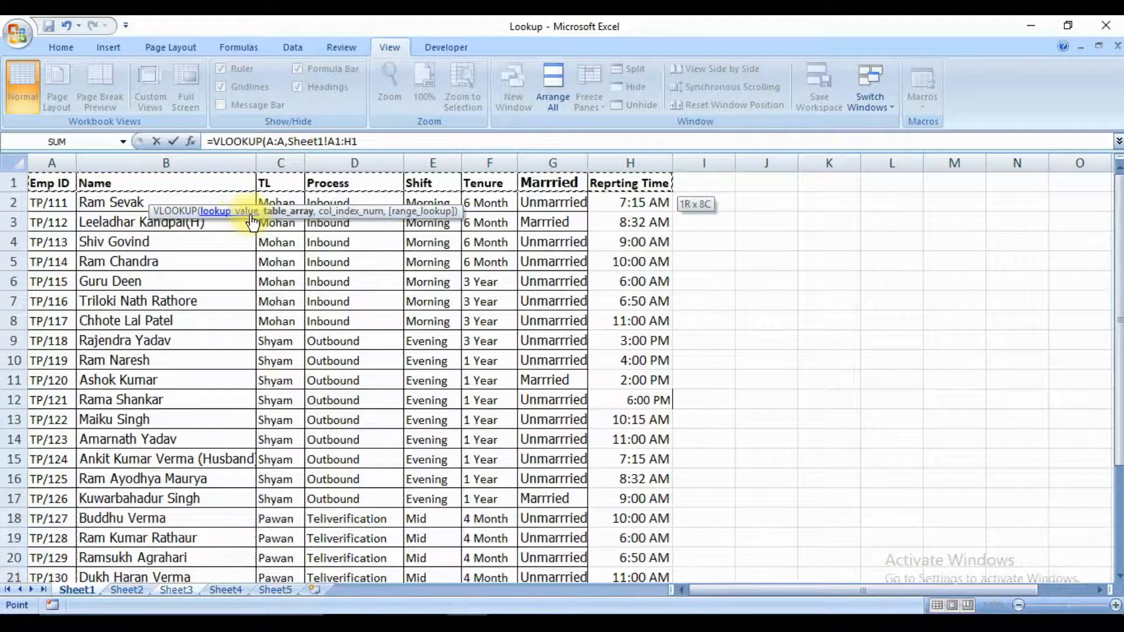
{"action": "key", "text": "ctrl+shift+Down"}
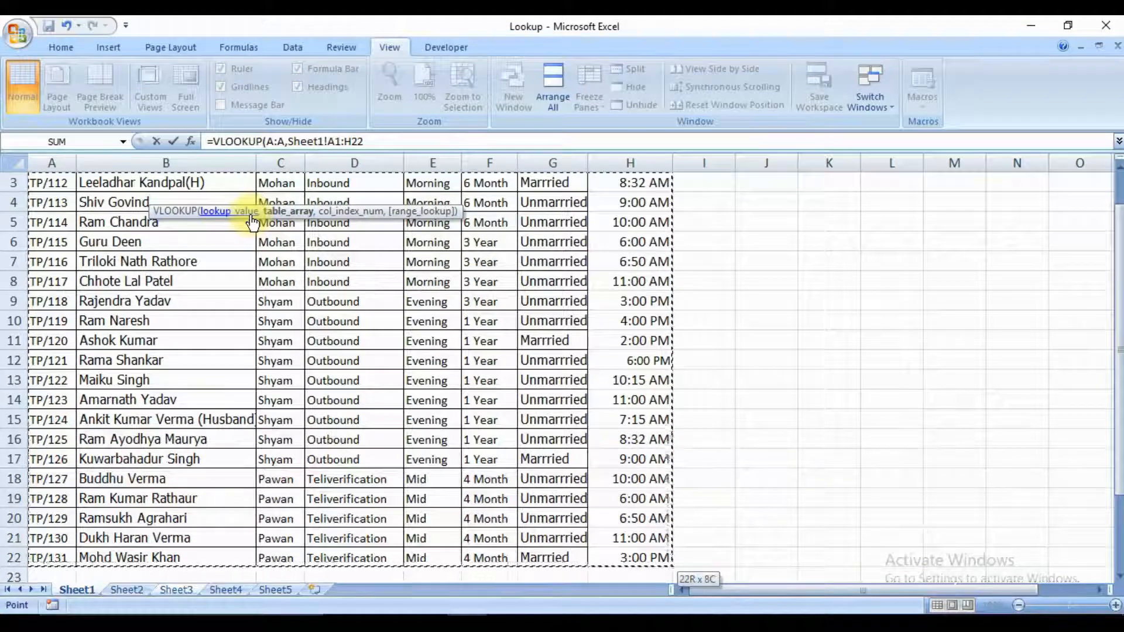
{"action": "type", "text": ","}
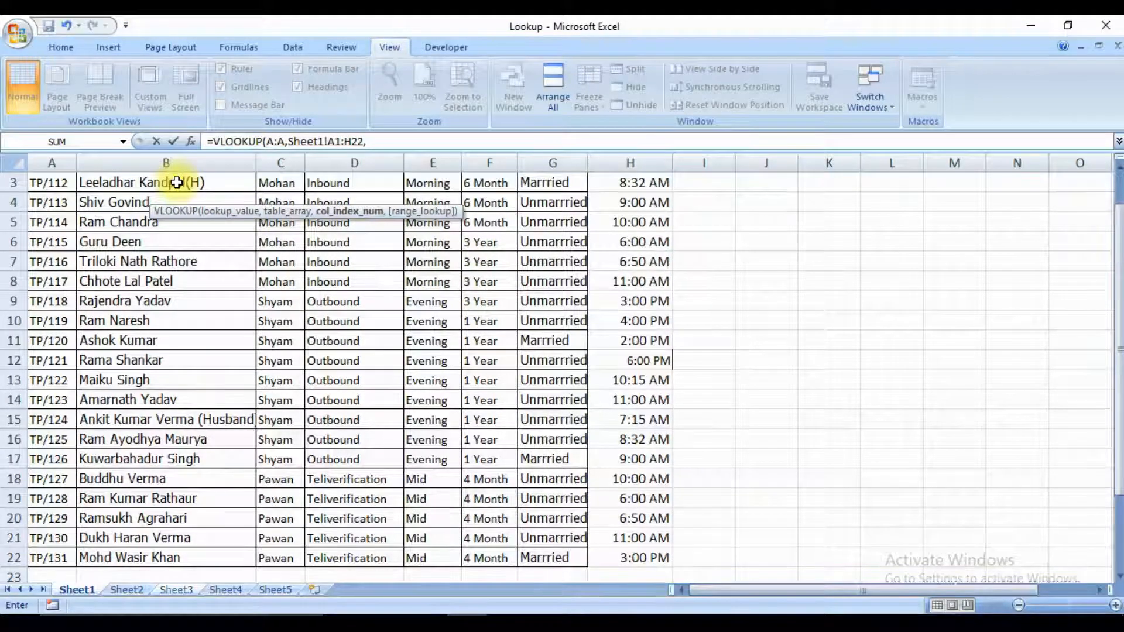
{"action": "type", "text": ","}
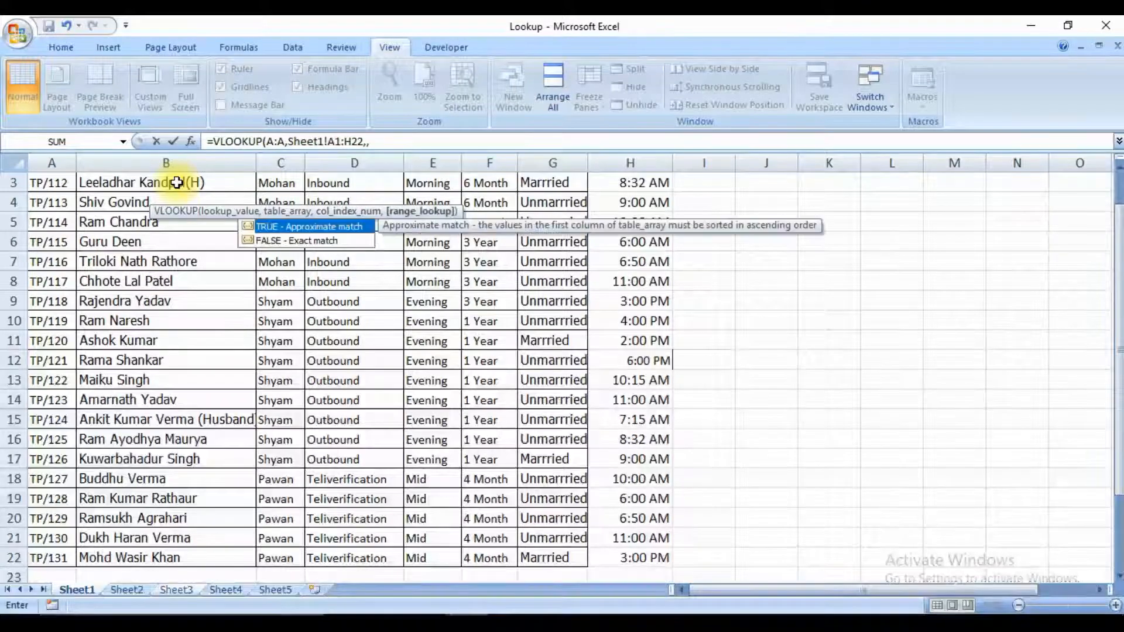
Complete the VLOOKUP formula with column index 2 and range lookup 0 for an exact match.
{"action": "key", "text": "BackSpace"}
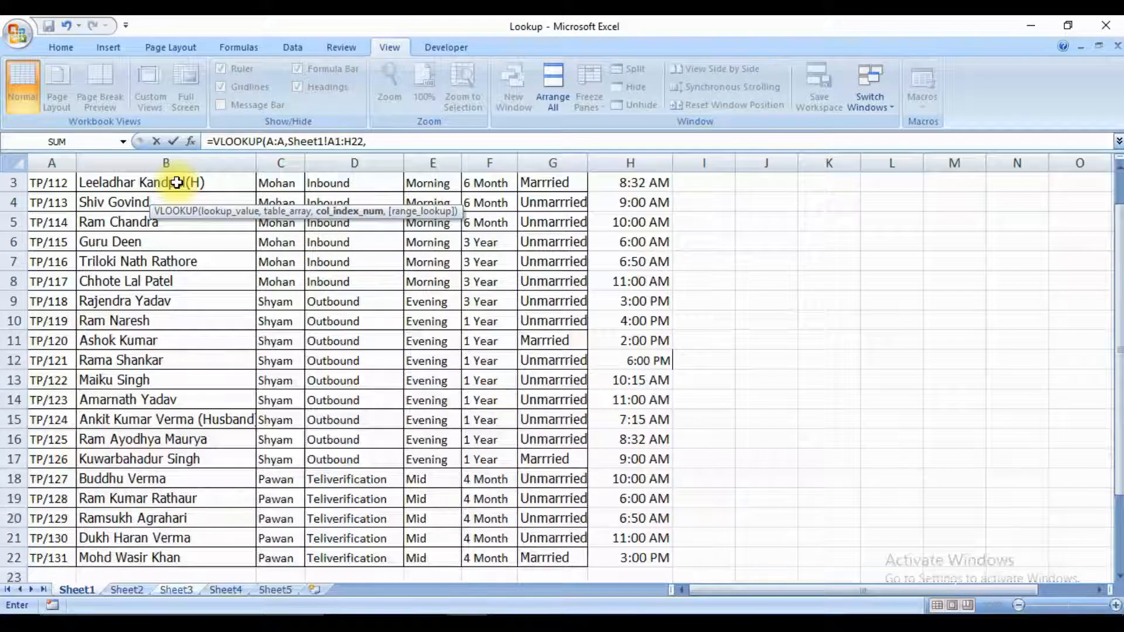
{"action": "type", "text": ","}
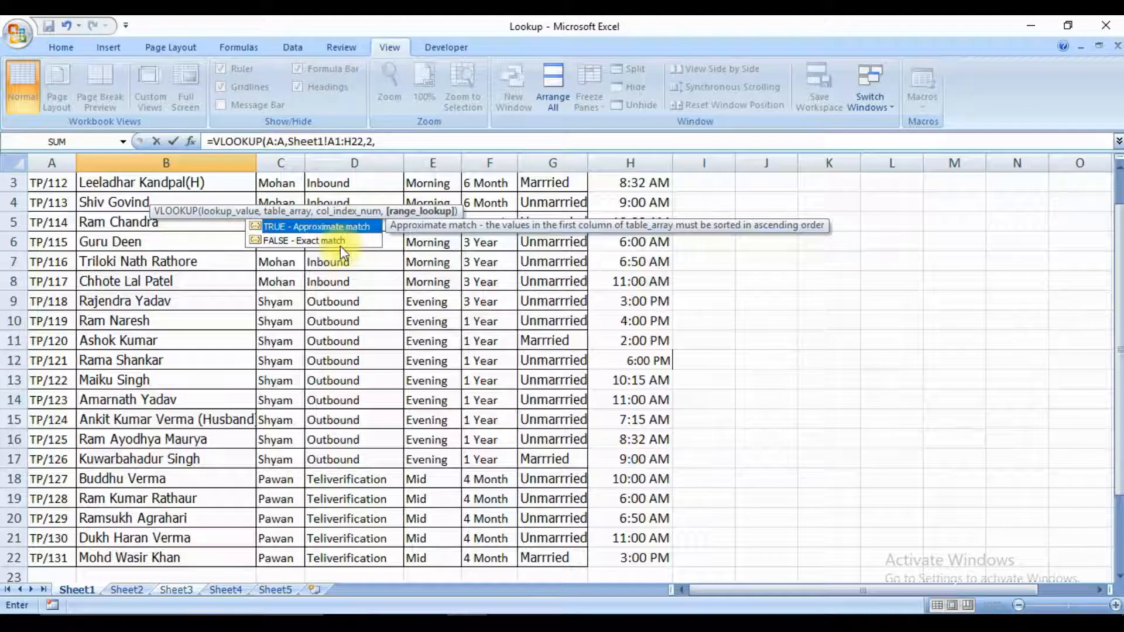
{"action": "type", "text": "0"}
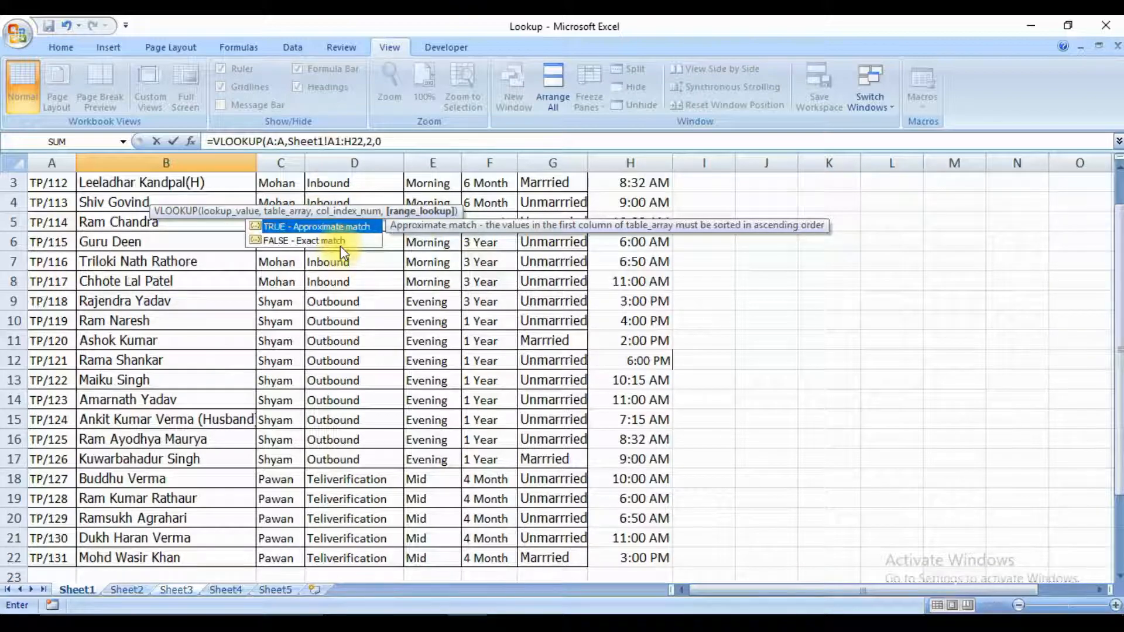
{"action": "key", "text": "Return"}
{"action": "key", "text": "Left"}
{"action": "key", "text": "Up"}
{"action": "key", "text": "ctrl+Down"}
{"action": "key", "text": "Right"}
{"action": "key", "text": "ctrl+shift+Up"}
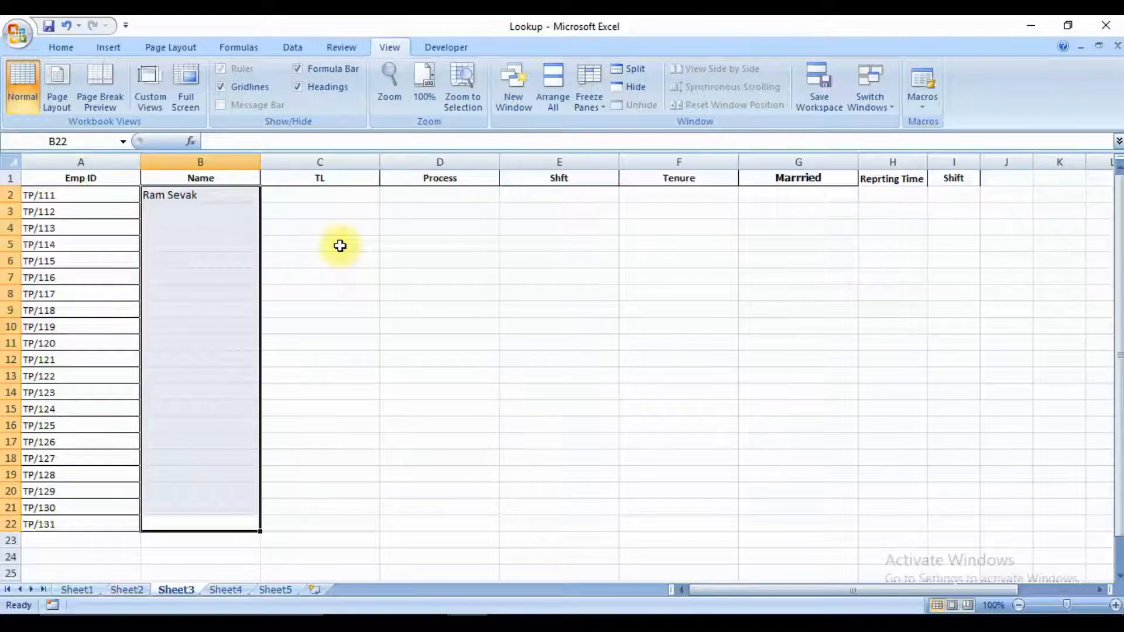
{"action": "key", "text": "Down"}
Fill the VLOOKUP formula from B2 down the Name column to B22, matching the last Emp ID row.
{"action": "key", "text": "ctrl+Up"}
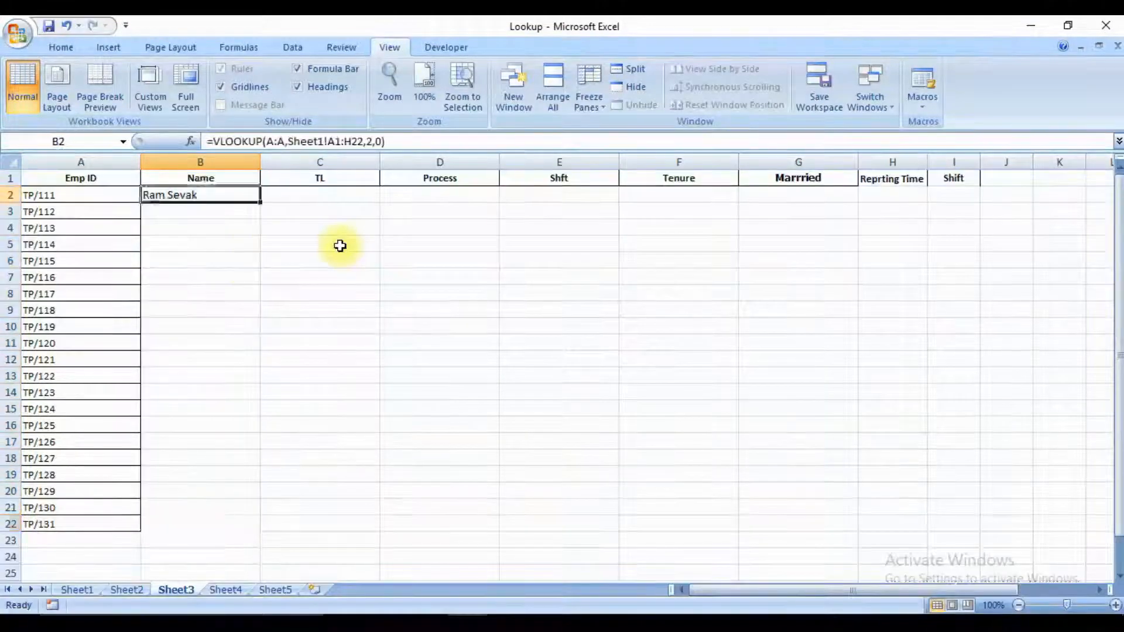
{"action": "key", "text": "Down"}
{"action": "key", "text": "Left"}
{"action": "key", "text": "ctrl+Down"}
{"action": "key", "text": "Right"}
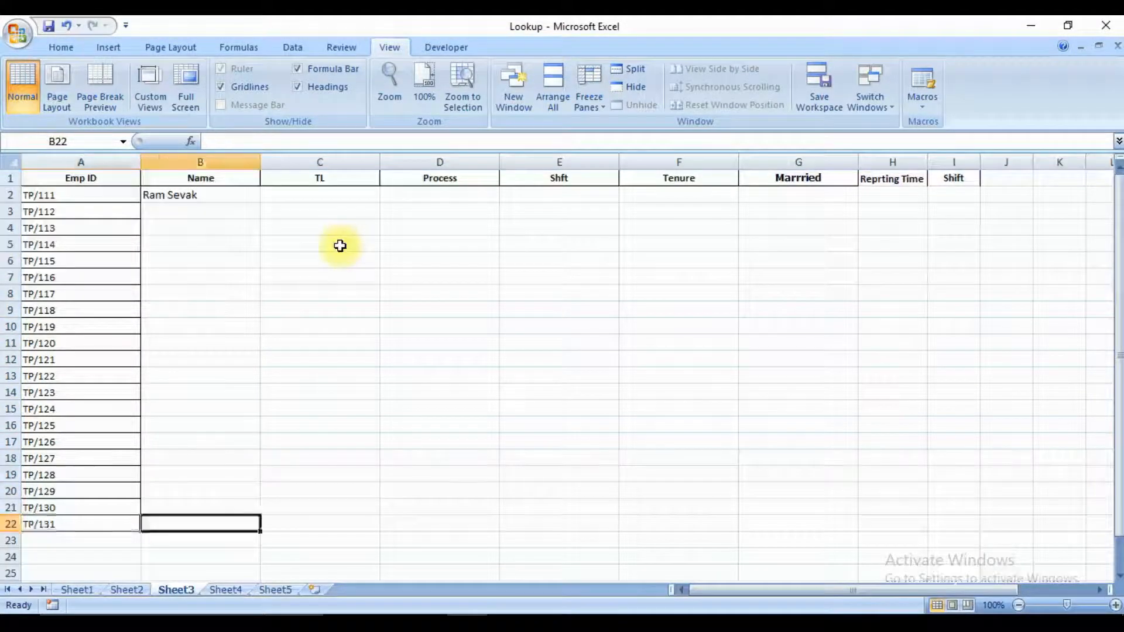
{"action": "key", "text": "ctrl+shift+Up"}
{"action": "key", "text": "ctrl+d"}
{"action": "key", "text": "ctrl+Up"}
{"action": "key", "text": "Down"}
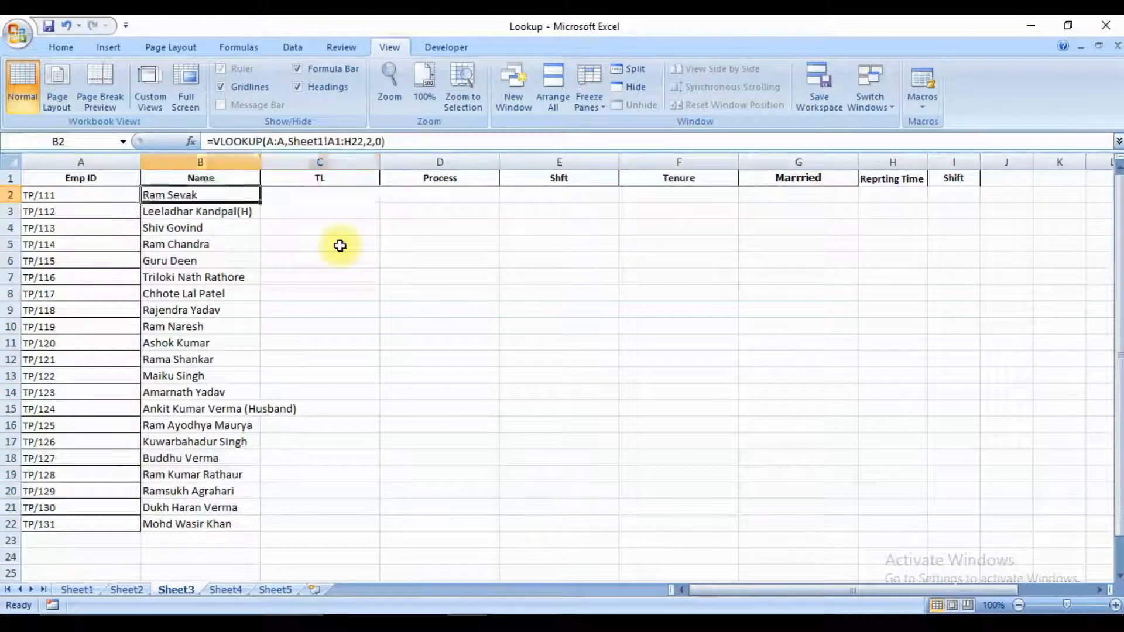
Copy the VLOOKUP formula from B2 into the first TL cell, C2.
{"action": "key", "text": "ctrl+c"}
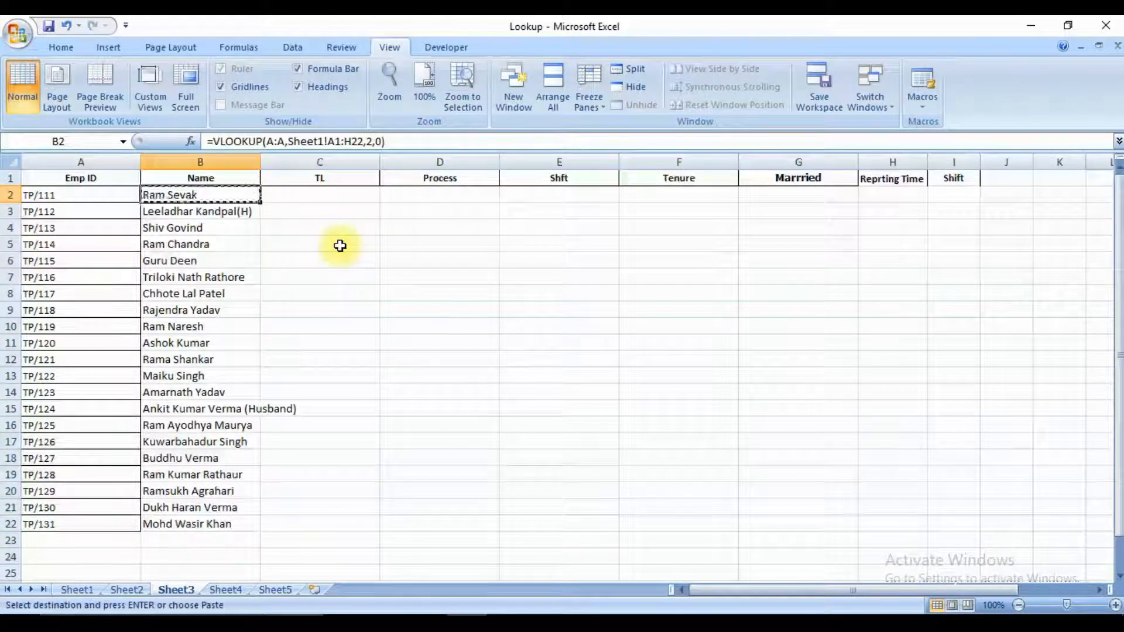
{"action": "key", "text": "Escape"}
{"action": "key", "text": "ctrl+c"}
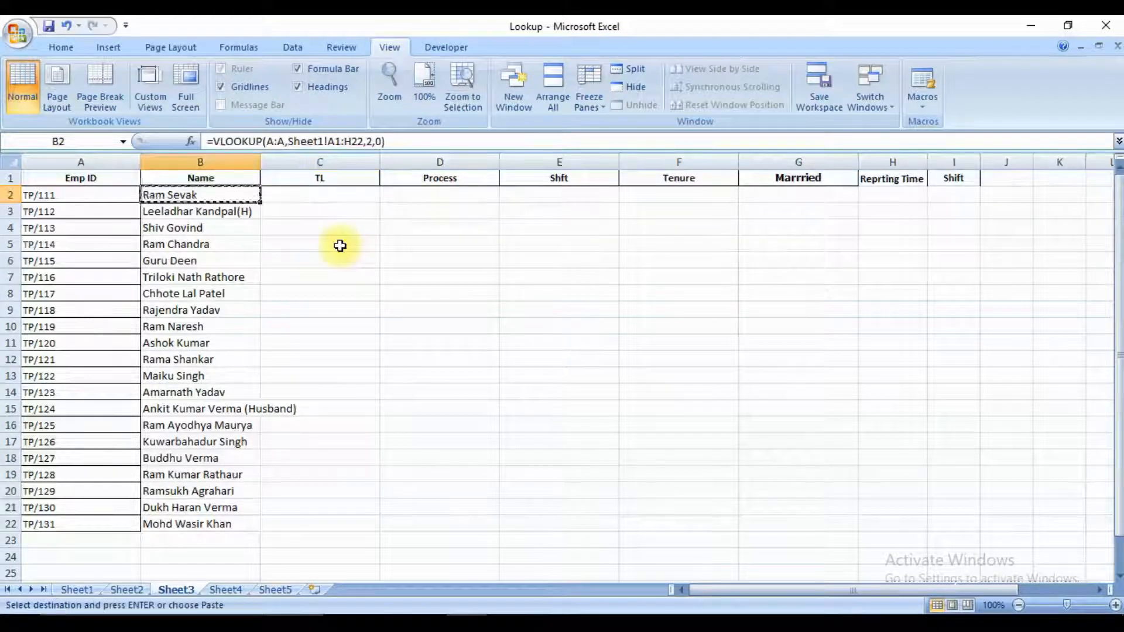
{"action": "key", "text": "Right"}
{"action": "key", "text": "ctrl+v"}
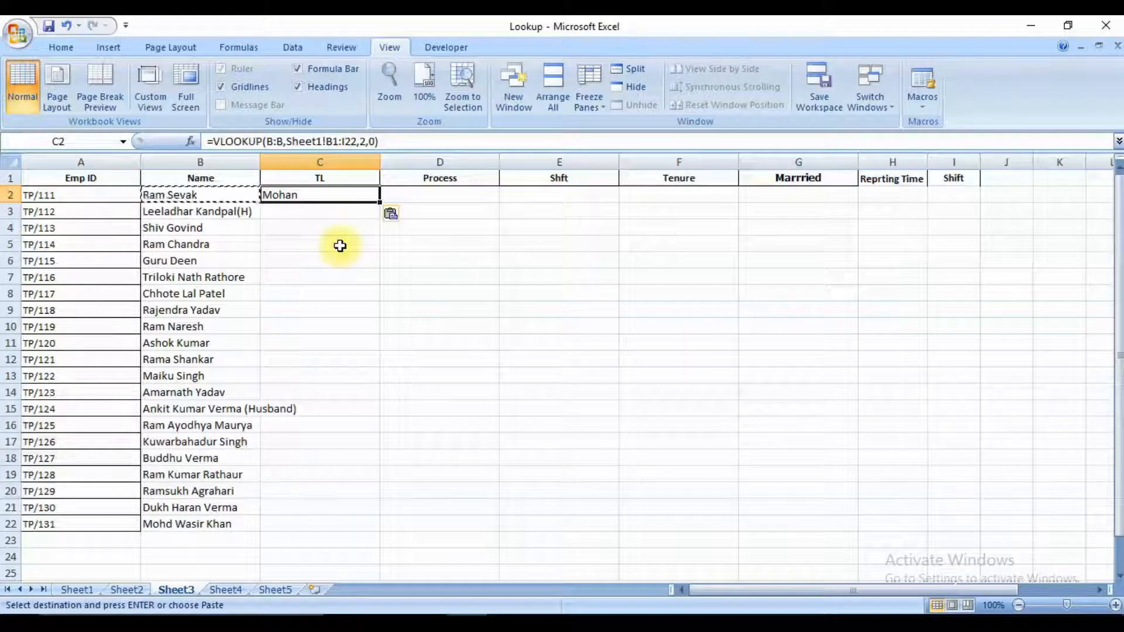
Copy the TL formula from C2 into the Process and Shift cells D2 and E2.
{"action": "key", "text": "ctrl+c"}
{"action": "key", "text": "Right"}
{"action": "key", "text": "ctrl+v"}
{"action": "key", "text": "Right"}
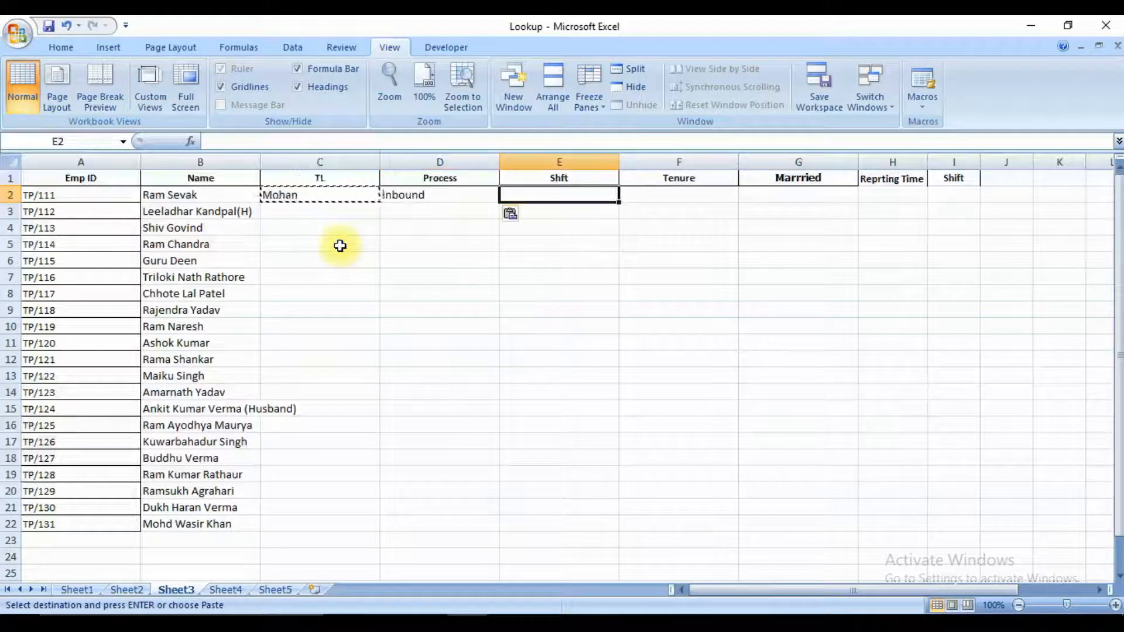
{"action": "key", "text": "ctrl+v"}
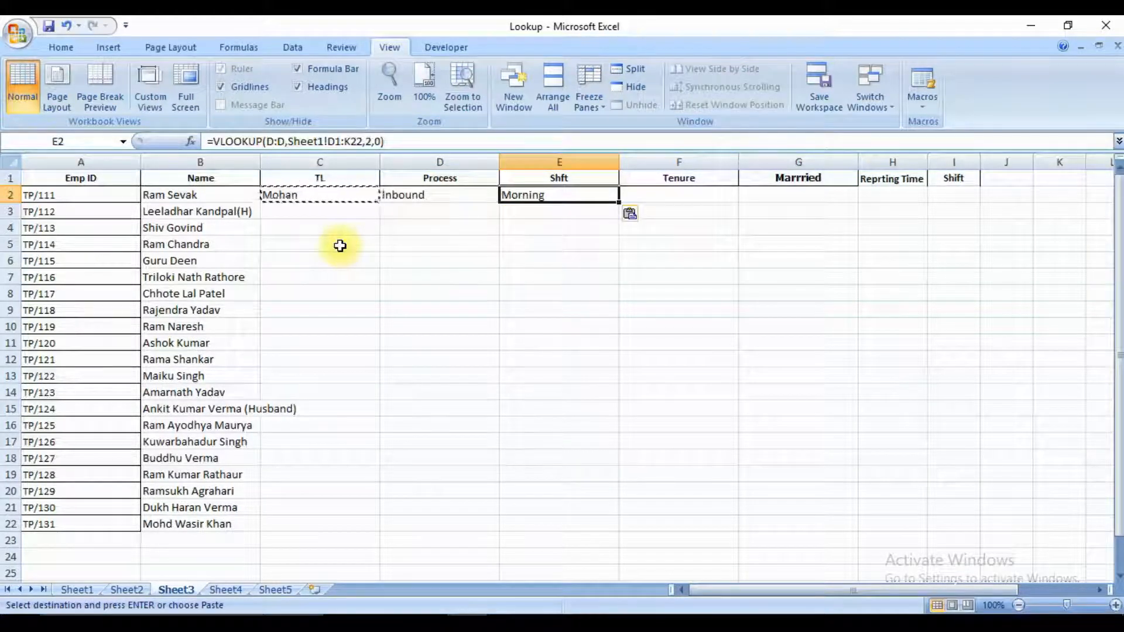
Compare the VLOOKUP references in B2 and C2 to examine how they shift when copied across.
{"action": "key", "text": "Left"}
{"action": "key", "text": "Left"}
{"action": "key", "text": "Left"}
{"action": "key", "text": "Right"}
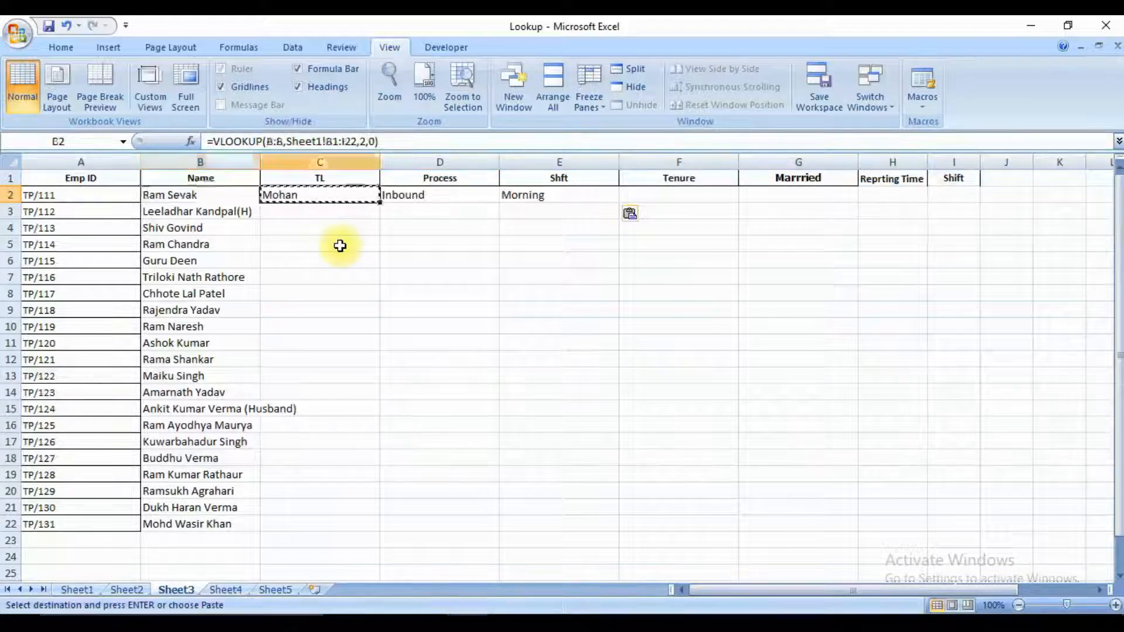
{"action": "key", "text": "Left"}
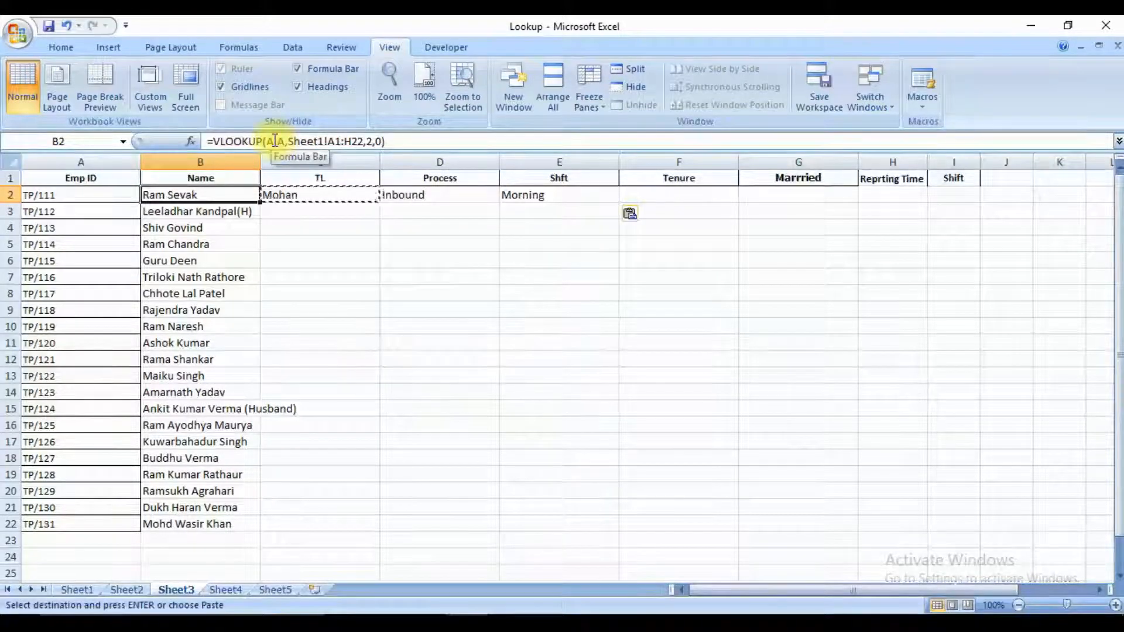
{"action": "key", "text": "Escape"}
{"action": "key", "text": "Right"}
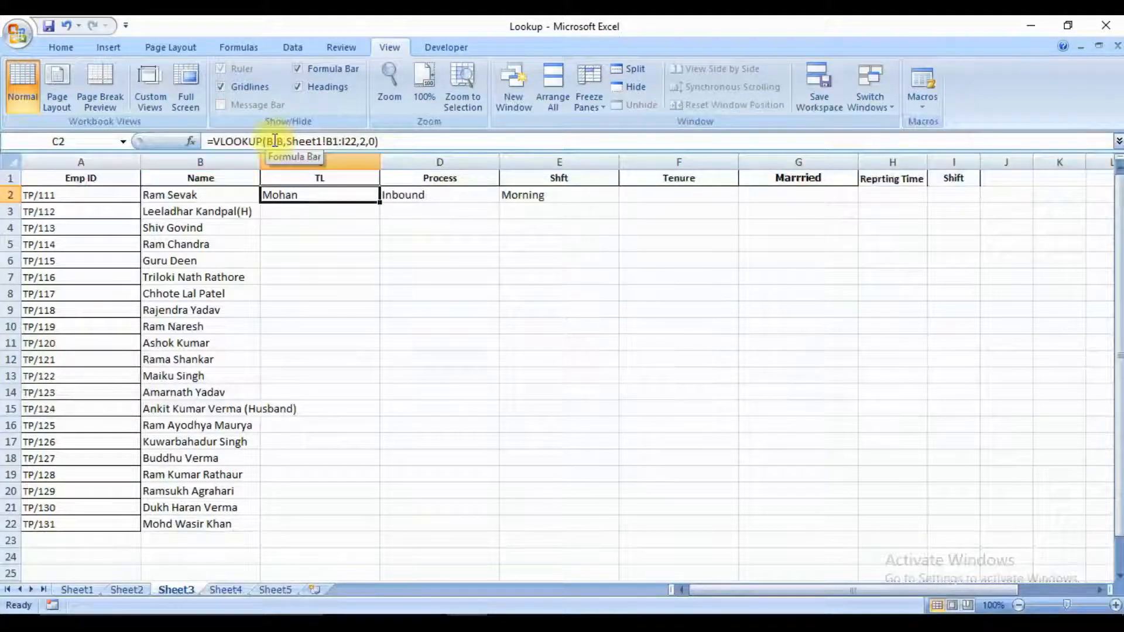
Clear the formula in B2, undo the clearing, and recheck its reference to the Emp ID column.
{"action": "key", "text": "Left"}
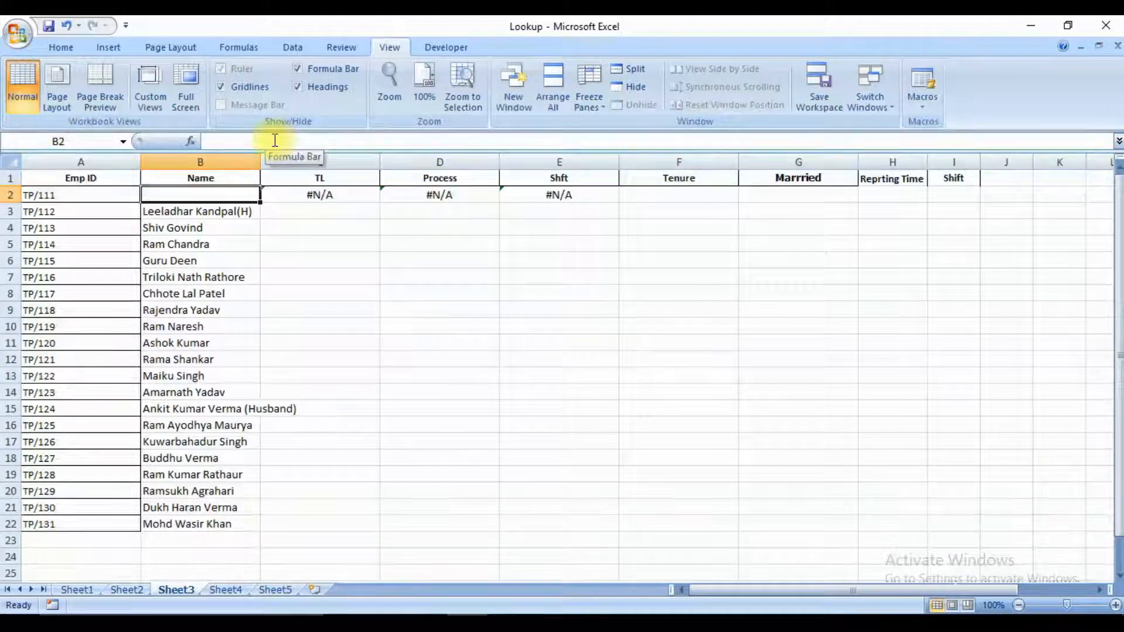
{"action": "key", "text": "ctrl+z"}
{"action": "key", "text": "Right"}
{"action": "key", "text": "Left"}
{"action": "key", "text": "Left"}
{"action": "key", "text": "Right"}
{"action": "key", "text": "Left"}
{"action": "key", "text": "Right"}
{"action": "key", "text": "Left"}
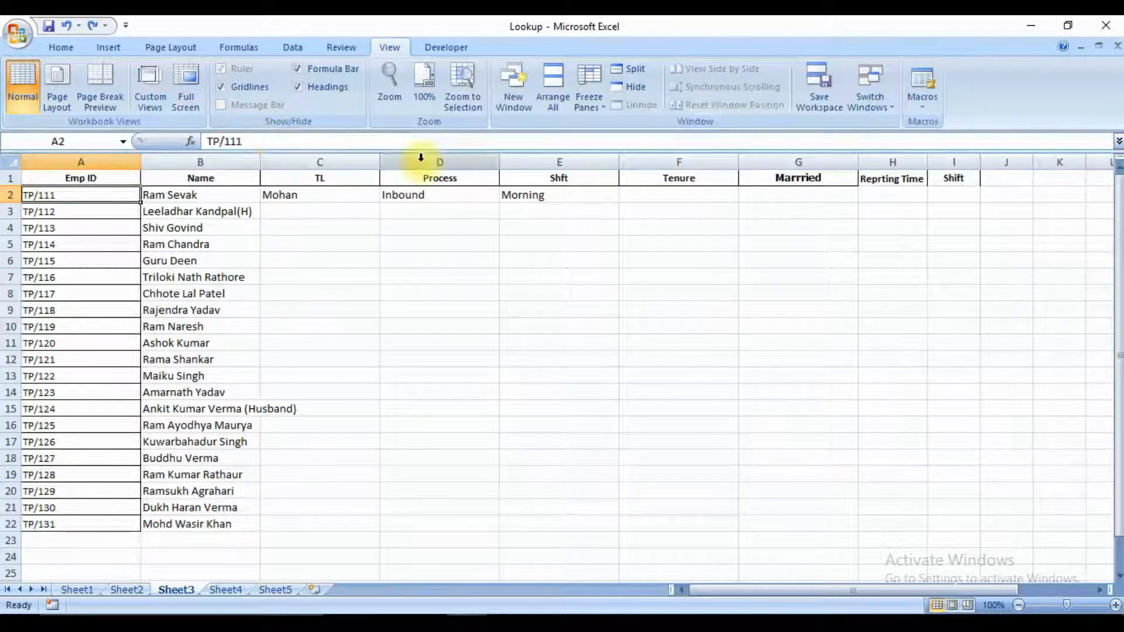
{"action": "key", "text": "Right"}
{"action": "key", "text": "Left"}
{"action": "key", "text": "Right"}
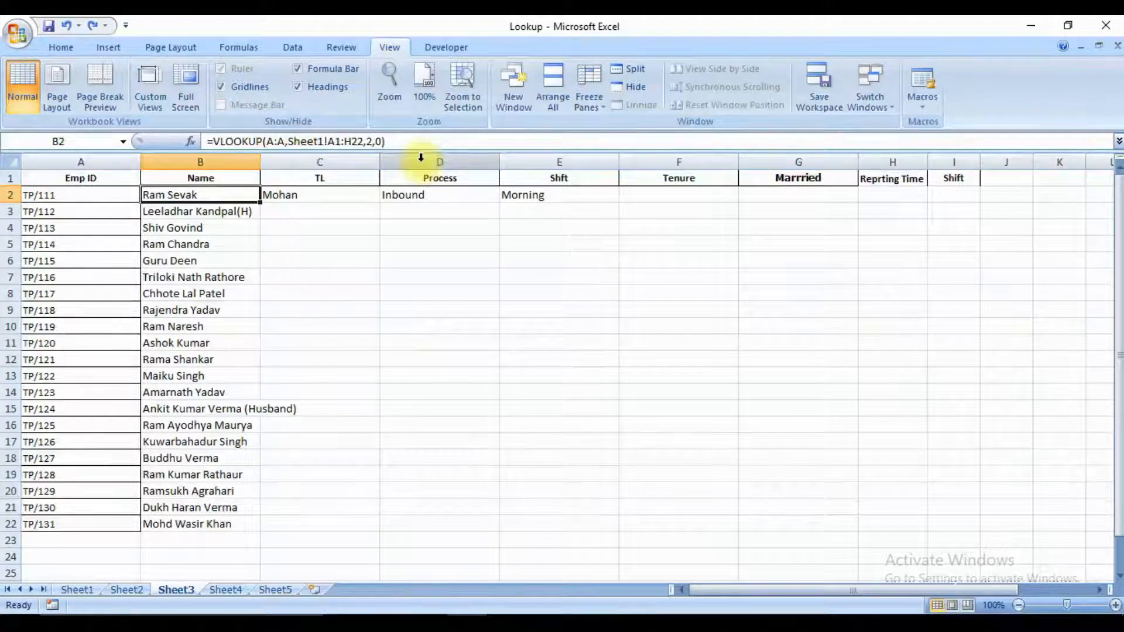
Make the lookup value column absolute as $A:$A in B2's VLOOKUP formula.
{"action": "key", "text": "F2"}
{"action": "key", "text": "Left"}
{"action": "key", "text": "Left"}
{"action": "key", "text": "Left"}
{"action": "key", "text": "Left"}
{"action": "key", "text": "Left"}
{"action": "key", "text": "Left"}
{"action": "key", "text": "Left"}
{"action": "key", "text": "Left"}
{"action": "key", "text": "Left"}
{"action": "key", "text": "Left"}
{"action": "key", "text": "Left"}
{"action": "key", "text": "Left"}
{"action": "key", "text": "Left"}
{"action": "key", "text": "Left"}
{"action": "key", "text": "Left"}
{"action": "key", "text": "Left"}
{"action": "key", "text": "Left"}
{"action": "key", "text": "Left"}
{"action": "key", "text": "Left"}
{"action": "key", "text": "Left"}
{"action": "key", "text": "Left"}
{"action": "key", "text": "Left"}
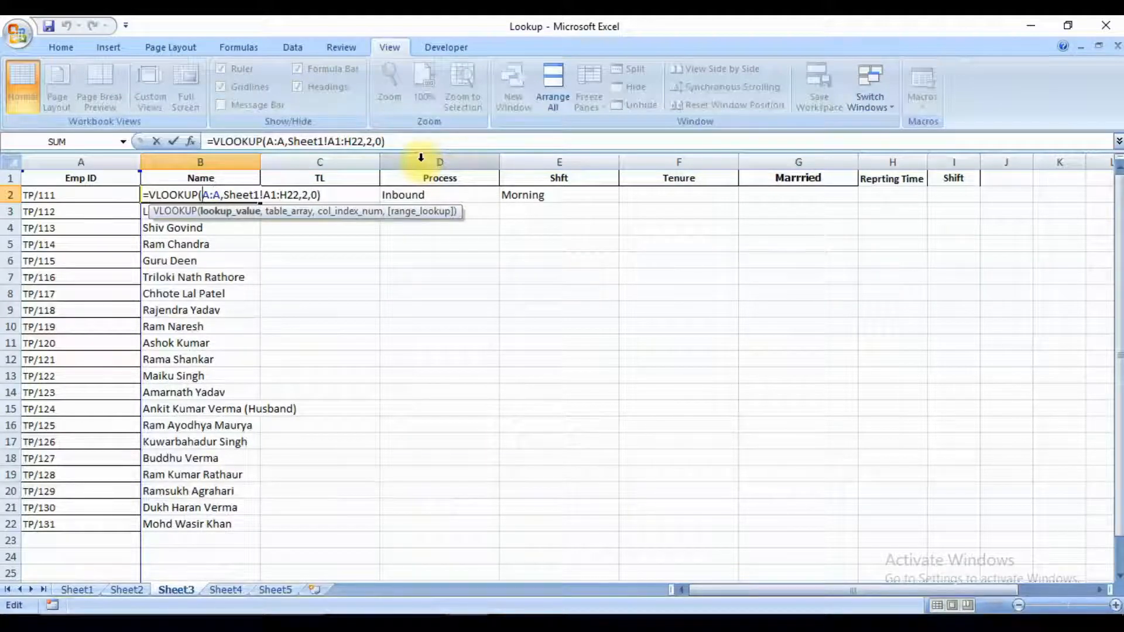
{"action": "type", "text": "$A:"}
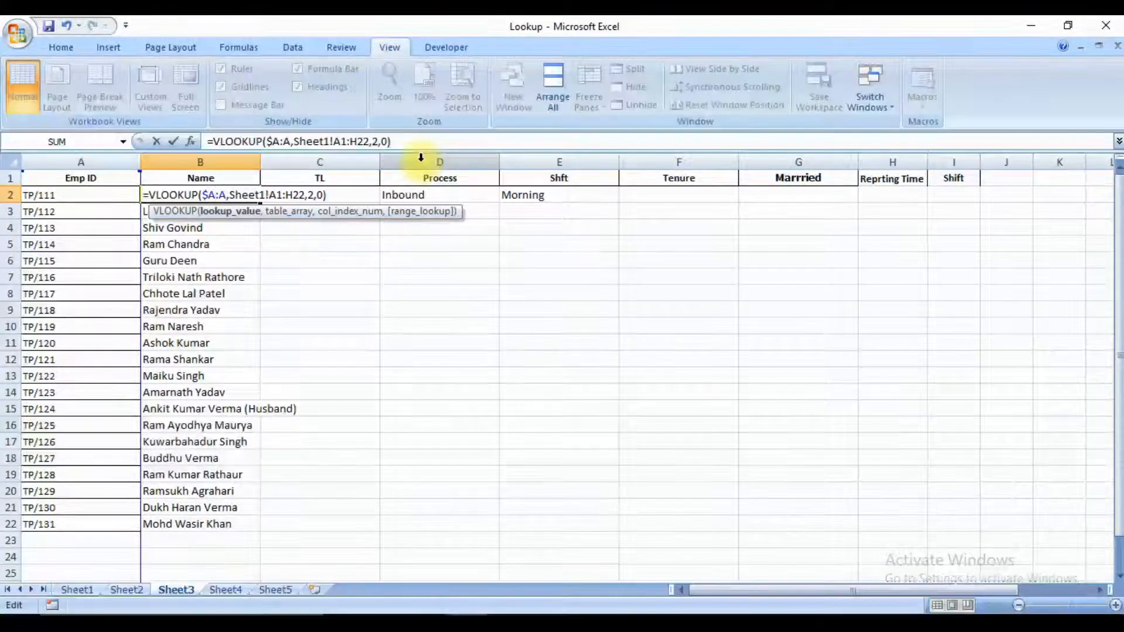
{"action": "type", "text": "$"}
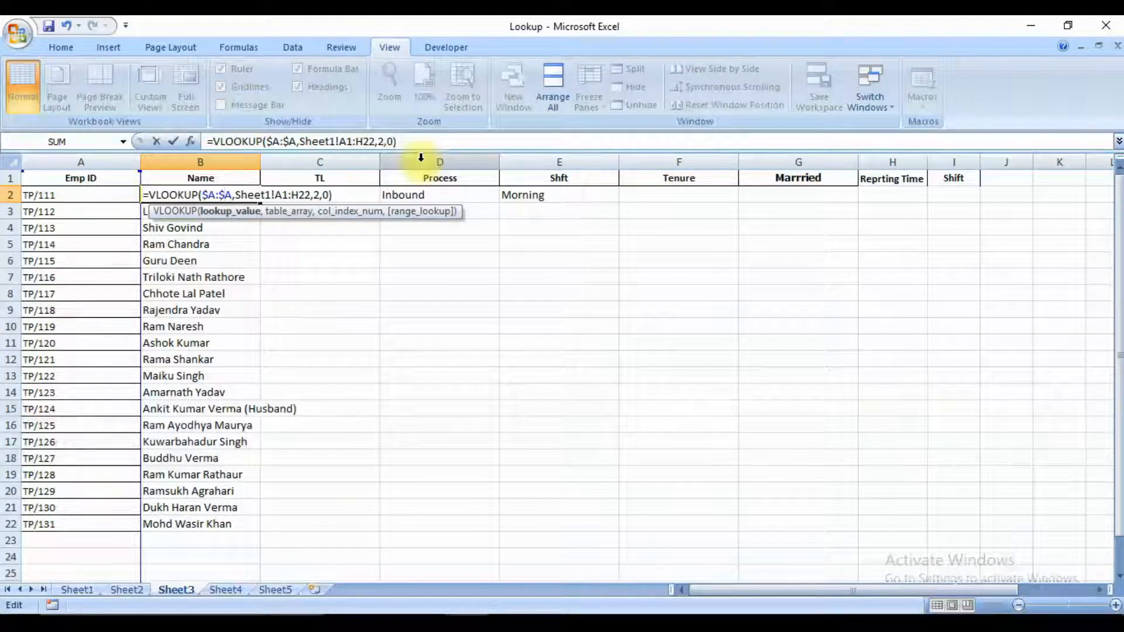
Lock the table array's columns as Sheet1!$A1:$H22 in B2's VLOOKUP formula and commit the edit.
{"action": "key", "text": "Right"}
{"action": "key", "text": "Right"}
{"action": "key", "text": "Right"}
{"action": "key", "text": "Right"}
{"action": "key", "text": "Right"}
{"action": "key", "text": "Right"}
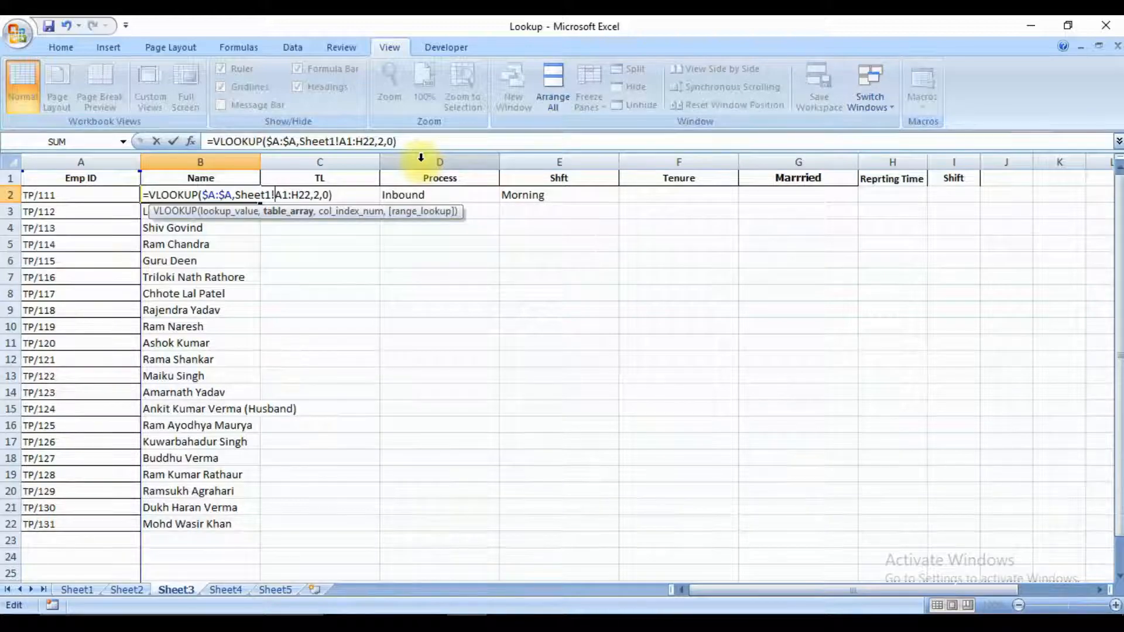
{"action": "type", "text": "$"}
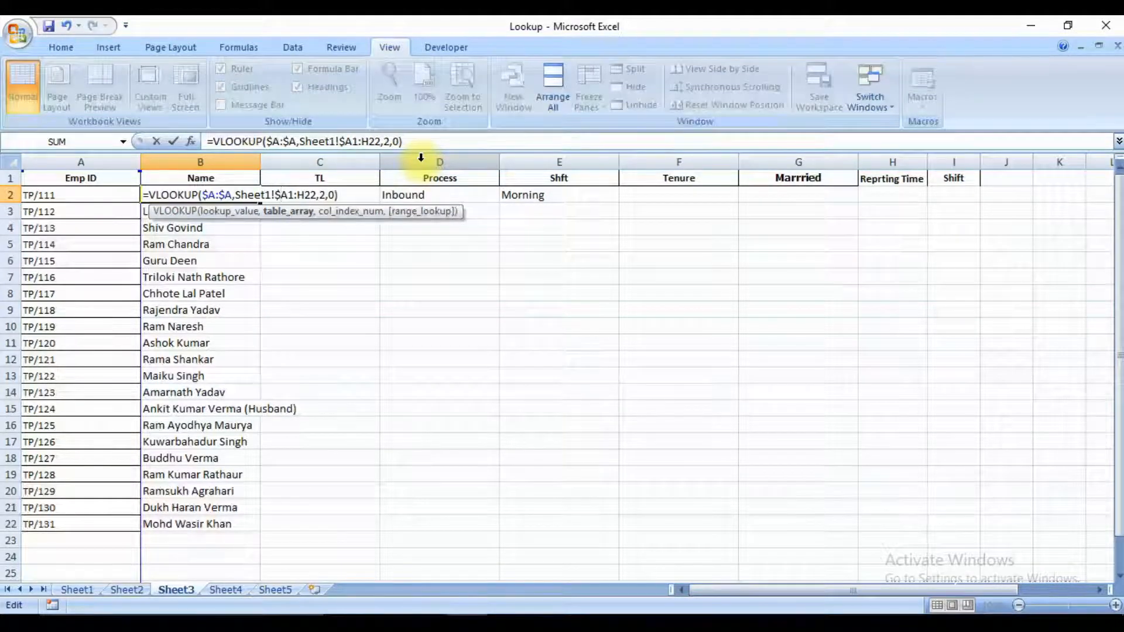
{"action": "key", "text": "Right"}
{"action": "key", "text": "Right"}
{"action": "key", "text": "Right"}
{"action": "key", "text": "Right"}
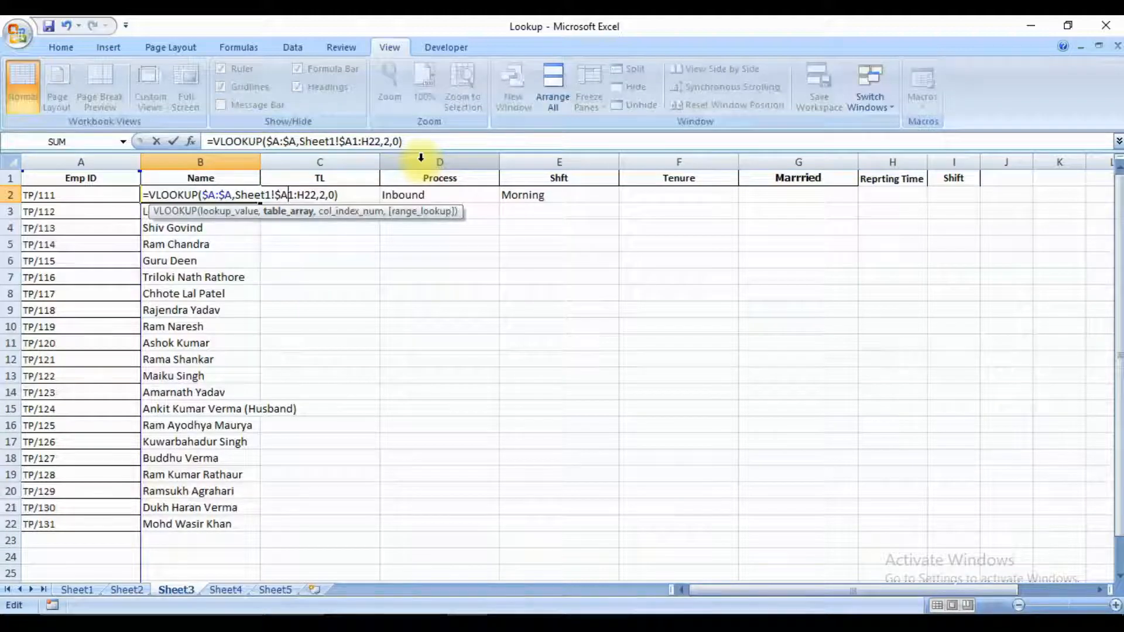
{"action": "type", "text": "$"}
{"action": "key", "text": "Right"}
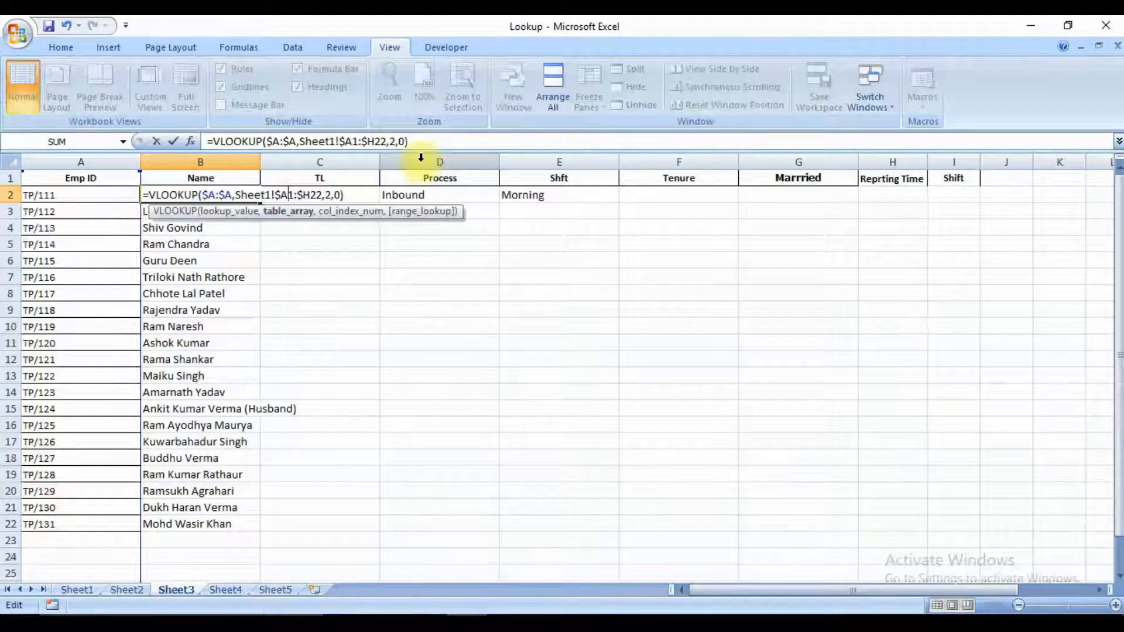
{"action": "key", "text": "Right"}
{"action": "key", "text": "Right"}
{"action": "key", "text": "Right"}
{"action": "key", "text": "Right"}
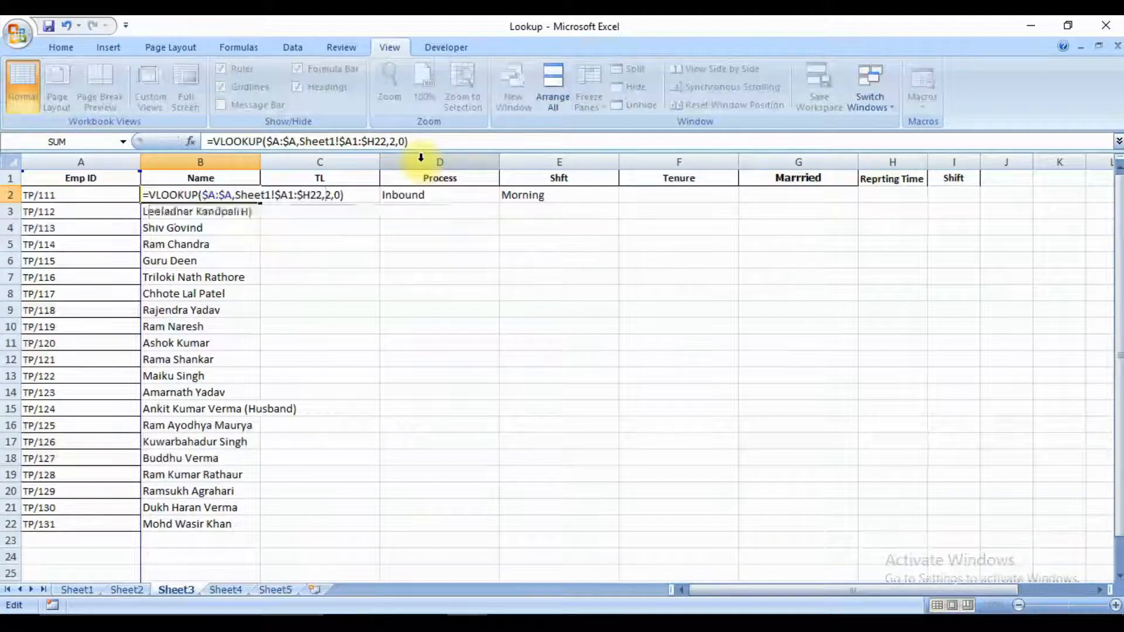
{"action": "key", "text": "Return"}
Copy the column-locked VLOOKUP formula from B2 into C2, D2 and E2.
{"action": "key", "text": "Up"}
{"action": "key", "text": "ctrl+c"}
{"action": "key", "text": "Right"}
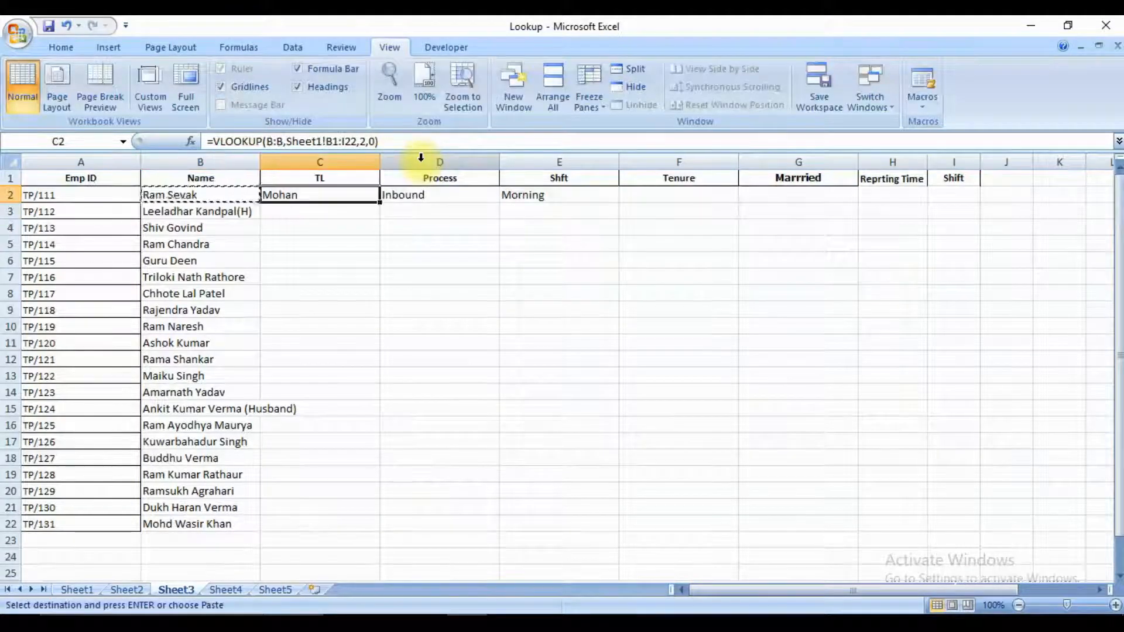
{"action": "key", "text": "ctrl+v"}
{"action": "key", "text": "Right"}
{"action": "key", "text": "ctrl+v"}
{"action": "key", "text": "Right"}
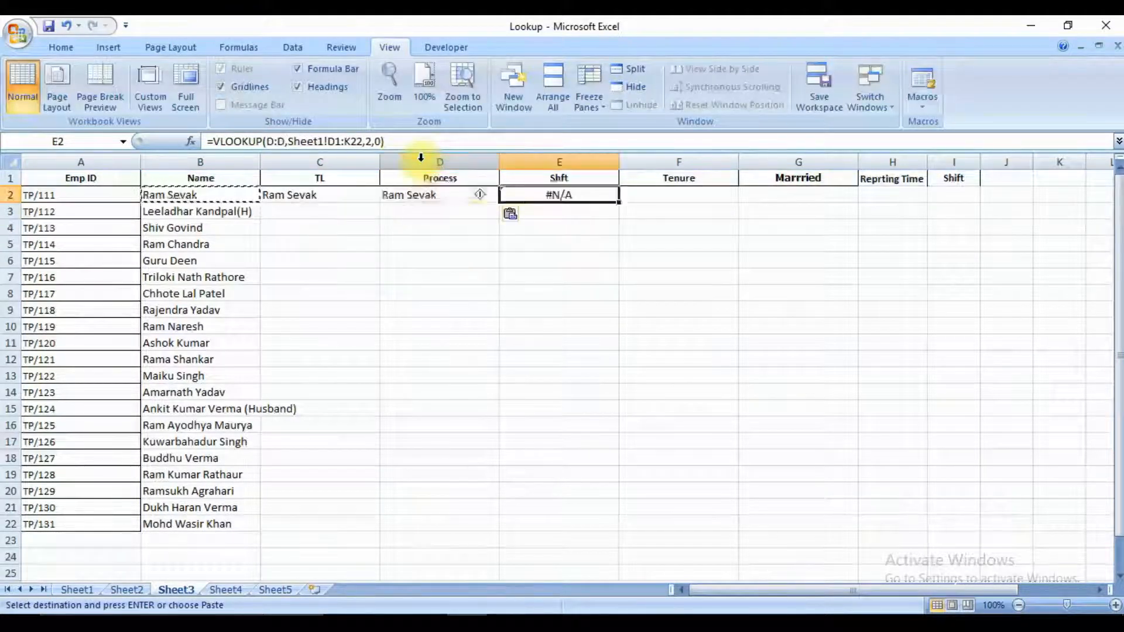
{"action": "key", "text": "ctrl+v"}
Examine the pasted formulas in C2, D2 and E2 to check whether the locked references stay fixed.
{"action": "key", "text": "Left"}
{"action": "key", "text": "Left"}
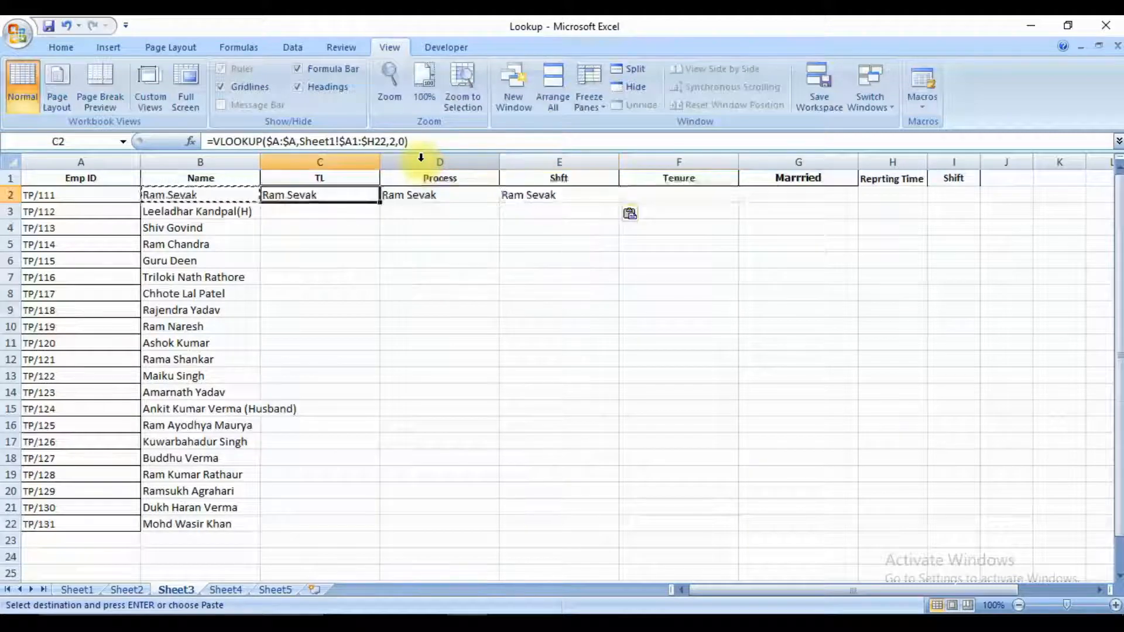
{"action": "key", "text": "Right"}
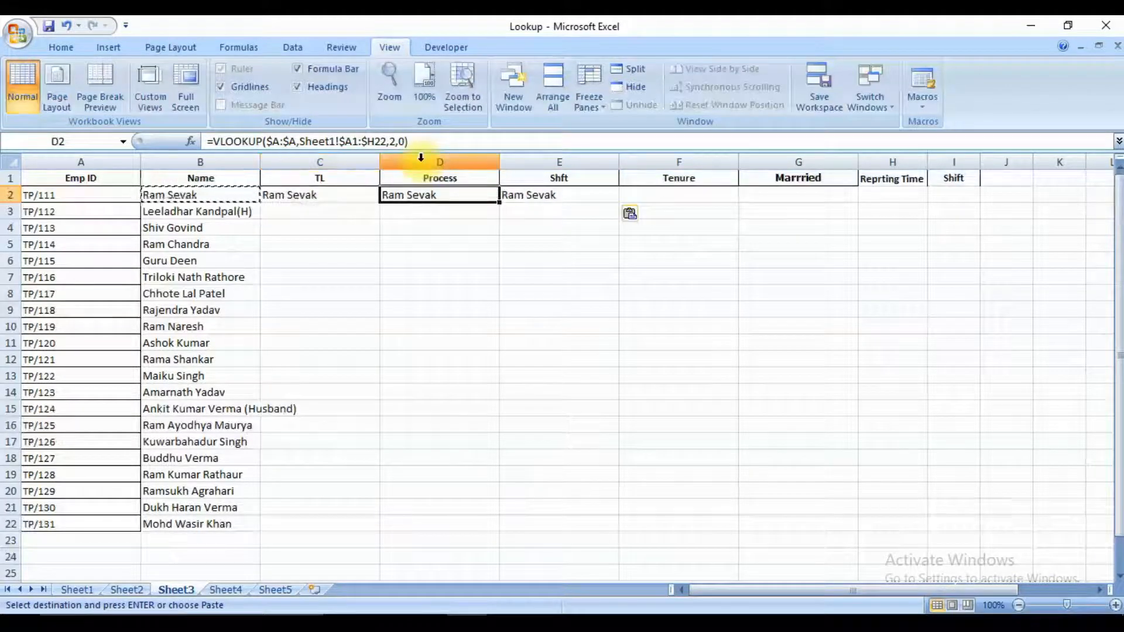
{"action": "key", "text": "Left"}
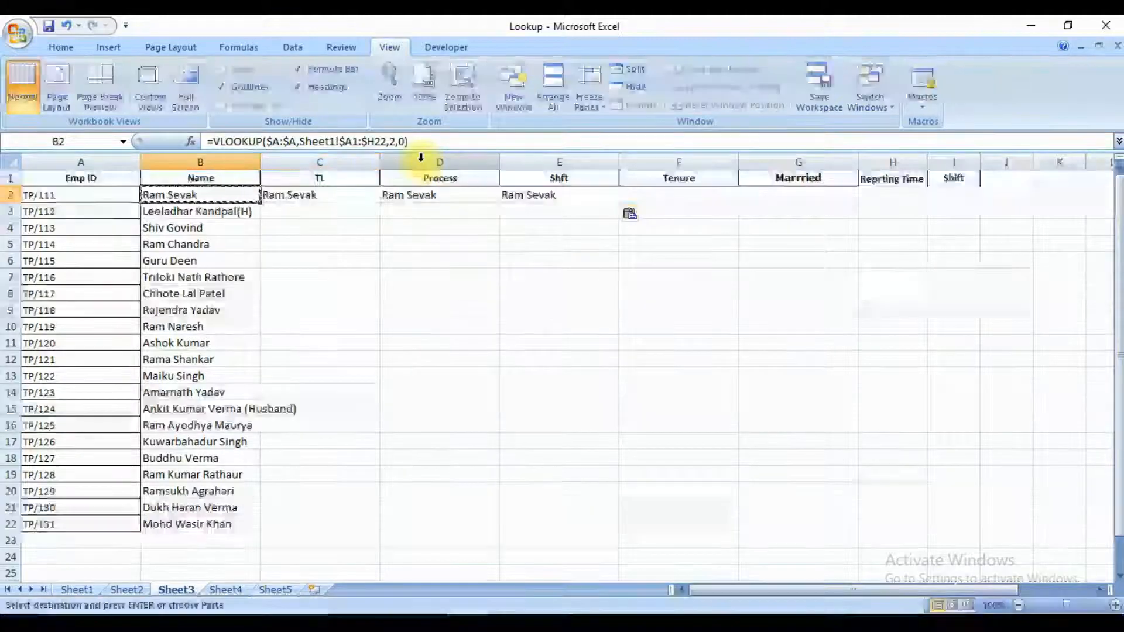
{"action": "key", "text": "Right"}
{"action": "key", "text": "Right"}
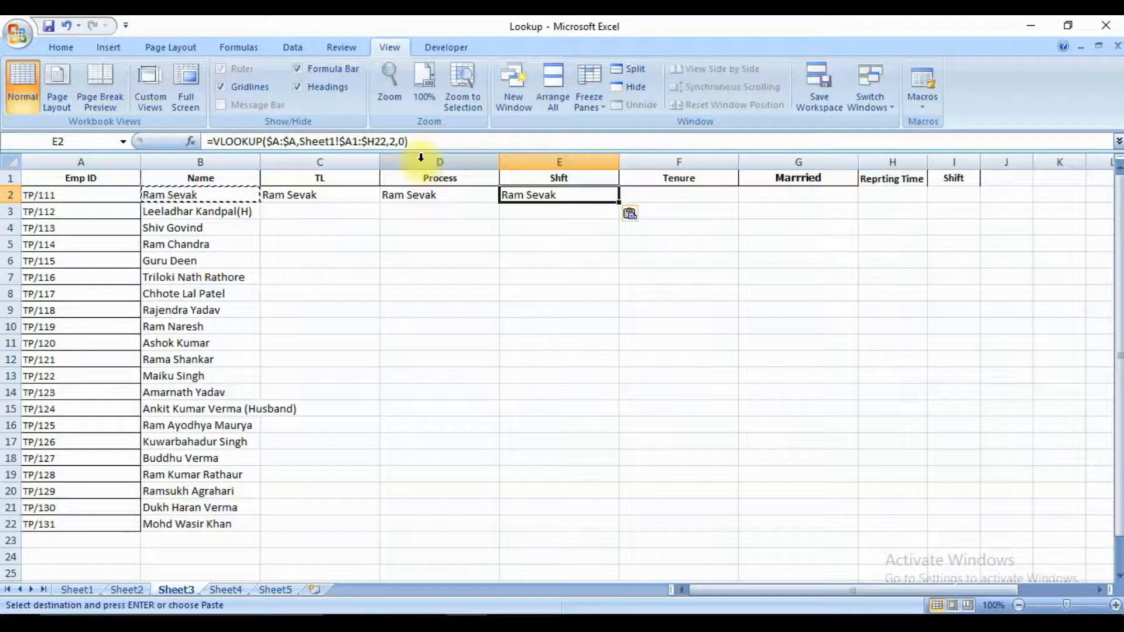
{"action": "key", "text": "Left"}
{"action": "key", "text": "Left"}
{"action": "key", "text": "Left"}
Undo the locked-formula pastes in C2 to E2 and the absolute references in B2.
{"action": "key", "text": "ctrl+z"}
{"action": "key", "text": "ctrl+z"}
{"action": "key", "text": "ctrl+z"}
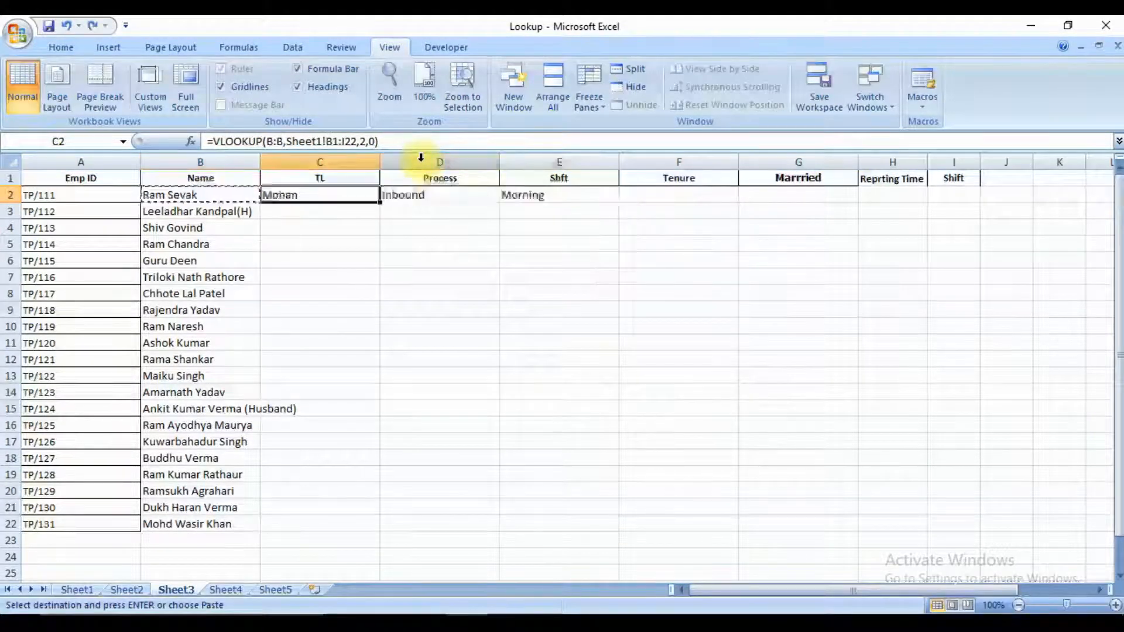
{"action": "key", "text": "Left"}
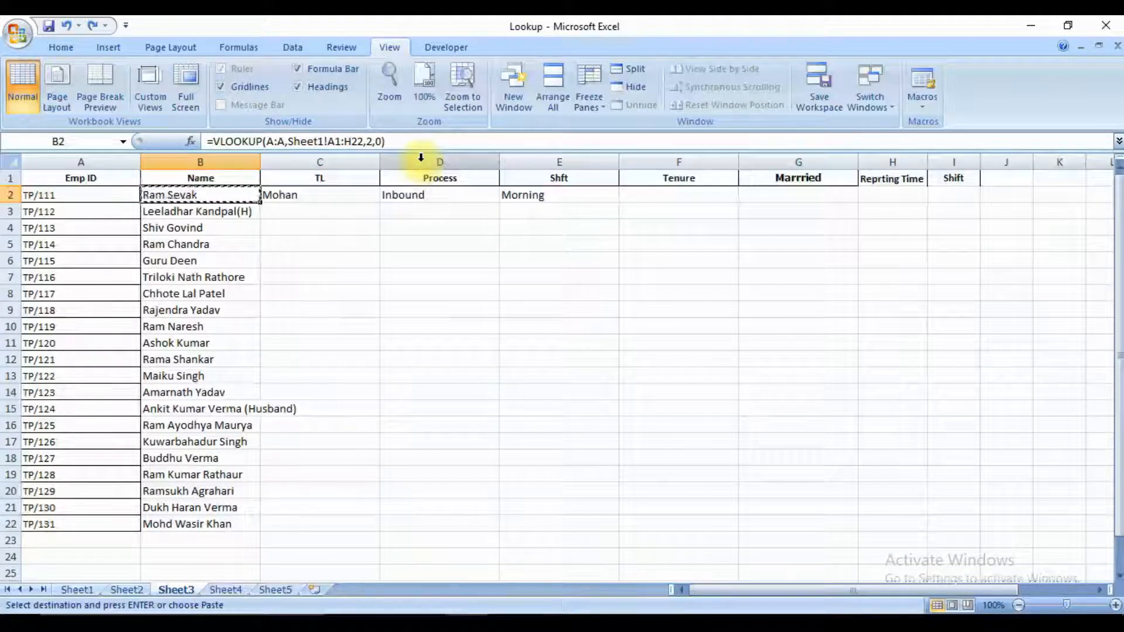
Paste B2's relative-reference VLOOKUP formula into C2 and D2 again.
{"action": "key", "text": "Right"}
{"action": "key", "text": "ctrl+v"}
{"action": "key", "text": "Right"}
{"action": "key", "text": "ctrl+v"}
Examine how the lookup column and table array references change from B2 across to E2.
{"action": "key", "text": "Left"}
{"action": "key", "text": "Left"}
{"action": "key", "text": "Right"}
{"action": "key", "text": "Left"}
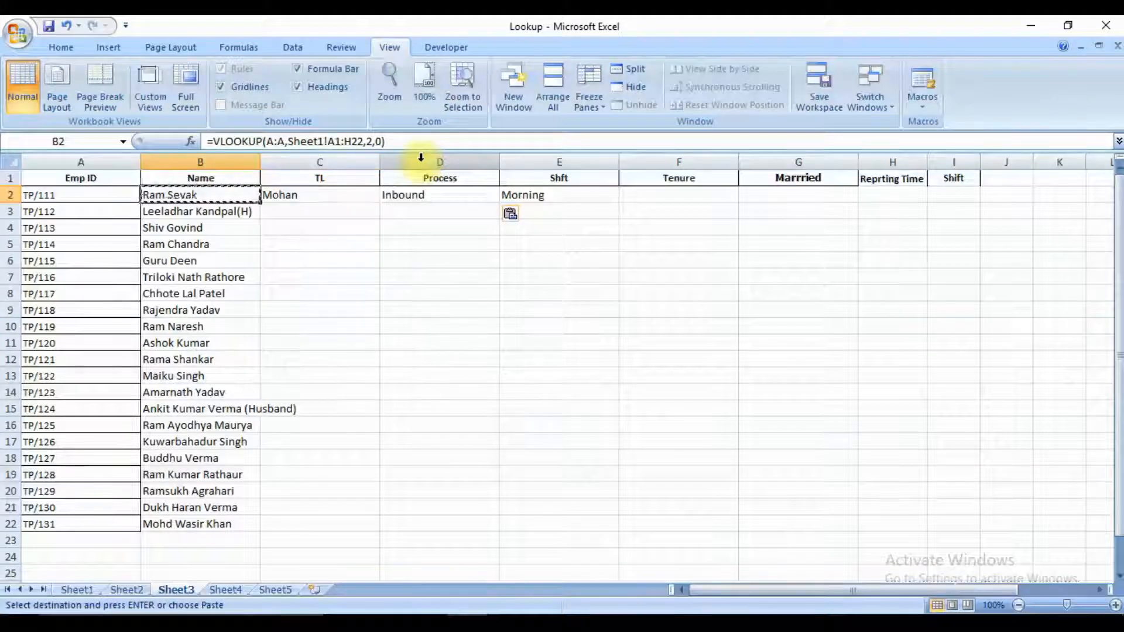
{"action": "key", "text": "Right"}
{"action": "key", "text": "Right"}
{"action": "key", "text": "Right"}
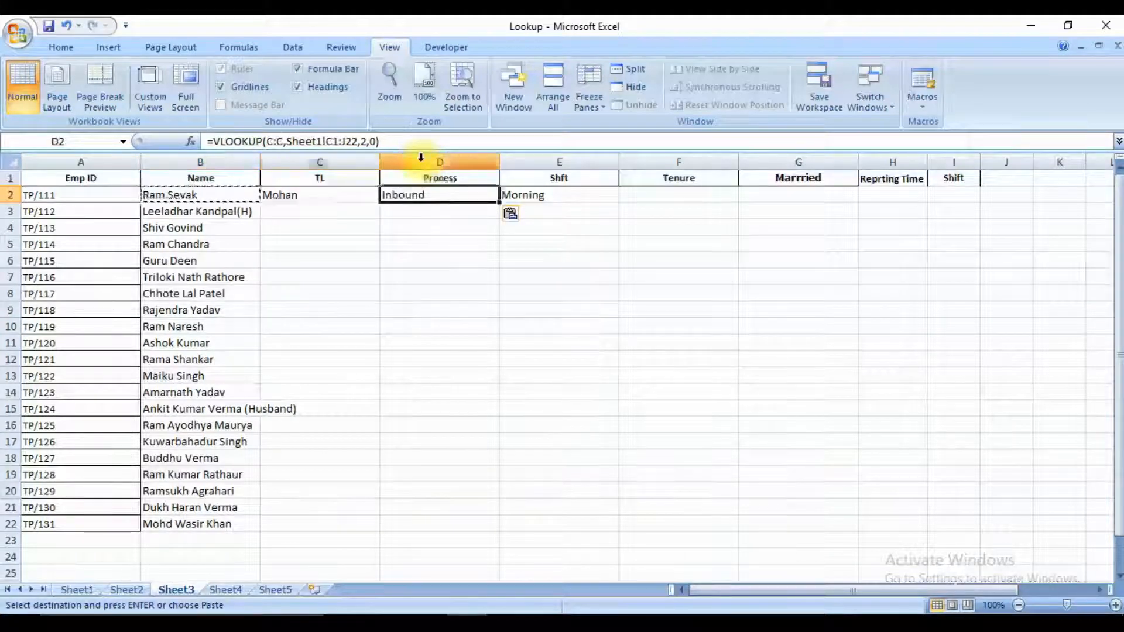
{"action": "key", "text": "Left"}
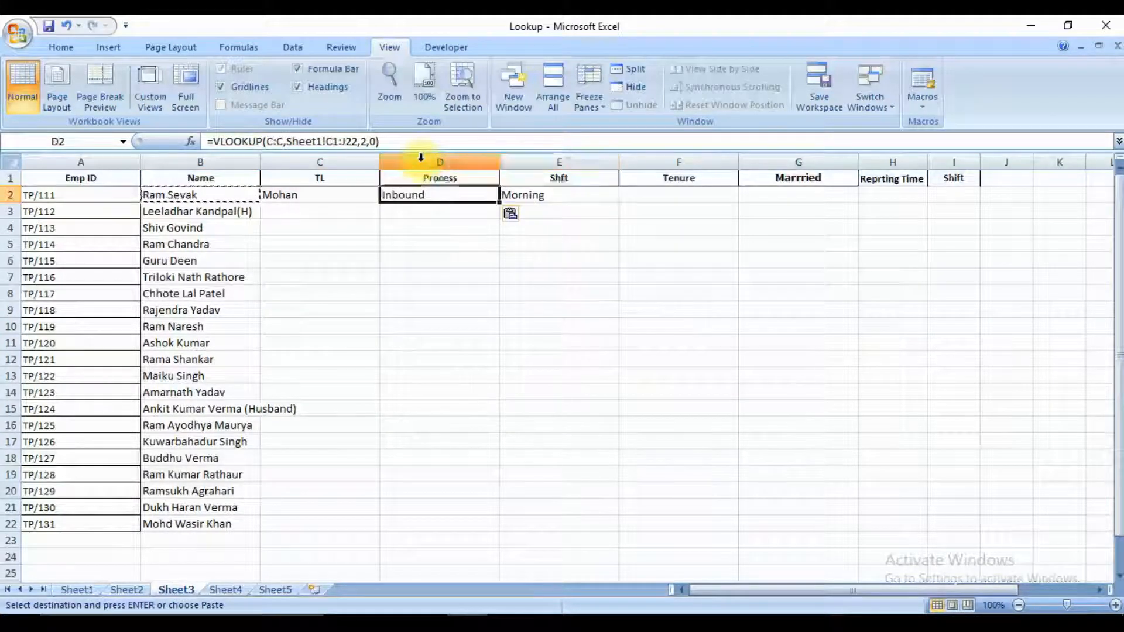
{"action": "key", "text": "Left"}
{"action": "key", "text": "Left"}
{"action": "key", "text": "Right"}
{"action": "key", "text": "Right"}
{"action": "key", "text": "Left"}
{"action": "key", "text": "Right"}
{"action": "key", "text": "Right"}
{"action": "key", "text": "Left"}
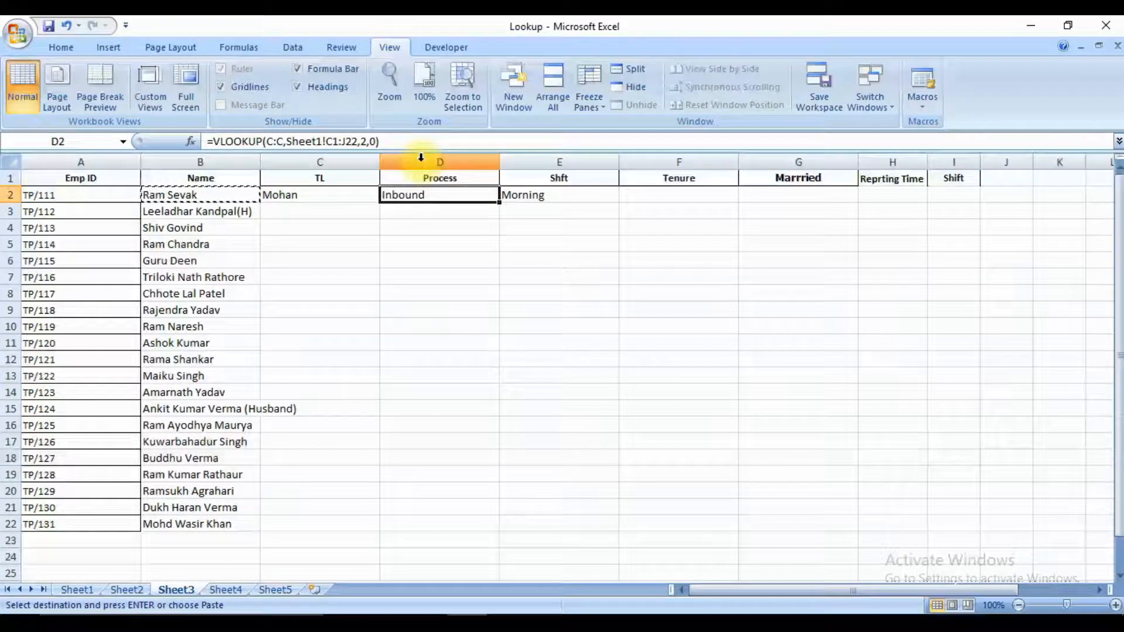
Undo the repeated pastes in C2 and D2 and the earlier formula copies in D2 and E2.
{"action": "key", "text": "ctrl+z"}
{"action": "key", "text": "ctrl+z"}
{"action": "key", "text": "ctrl+z"}
{"action": "key", "text": "ctrl+z"}
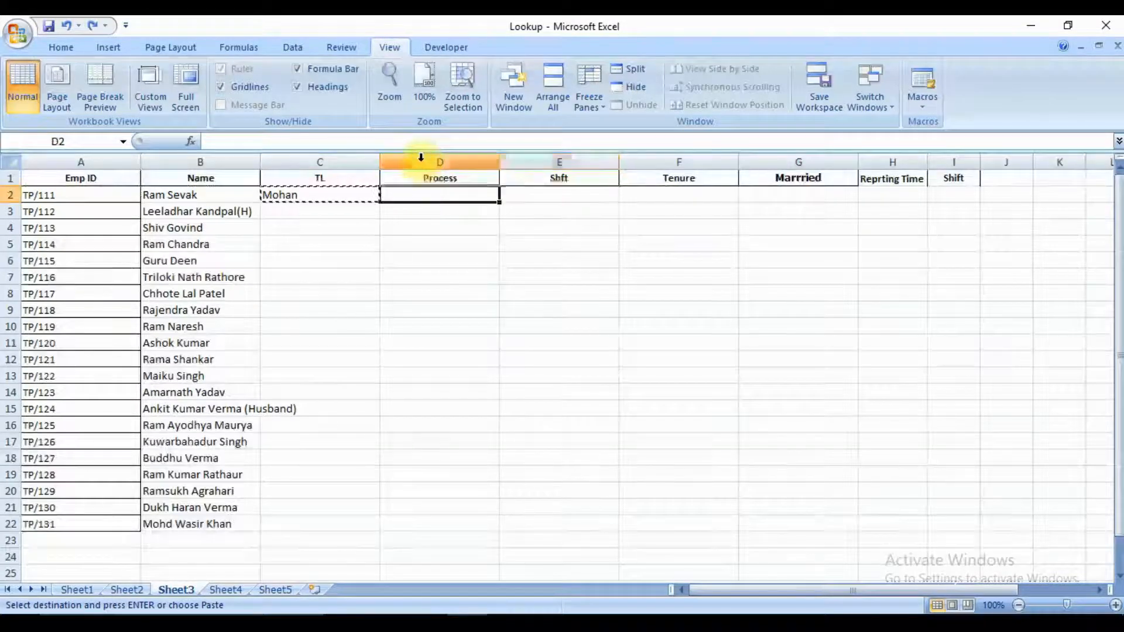
Redo the undone pastes so C2 to E2 again hold copies of B2's relative-reference VLOOKUP formula.
{"action": "key", "text": "ctrl+Up"}
{"action": "key", "text": "ctrl+Up"}
{"action": "key", "text": "Down"}
{"action": "key", "text": "ctrl+y"}
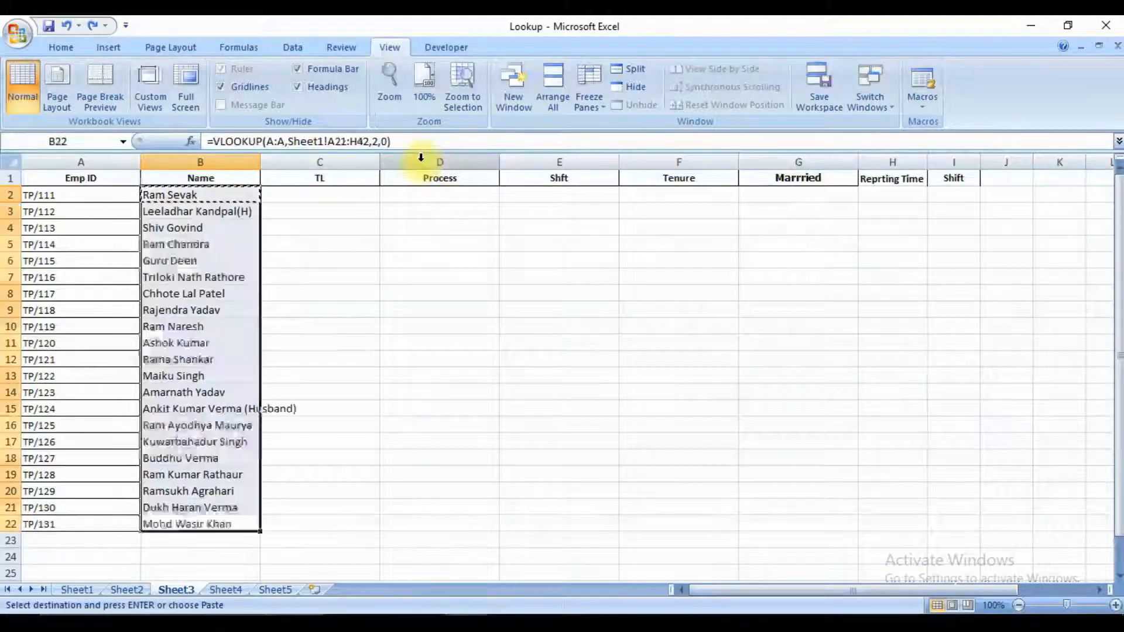
{"action": "key", "text": "ctrl+y"}
{"action": "key", "text": "ctrl+y"}
{"action": "key", "text": "ctrl+y"}
{"action": "key", "text": "Left"}
{"action": "key", "text": "Left"}
{"action": "key", "text": "Right"}
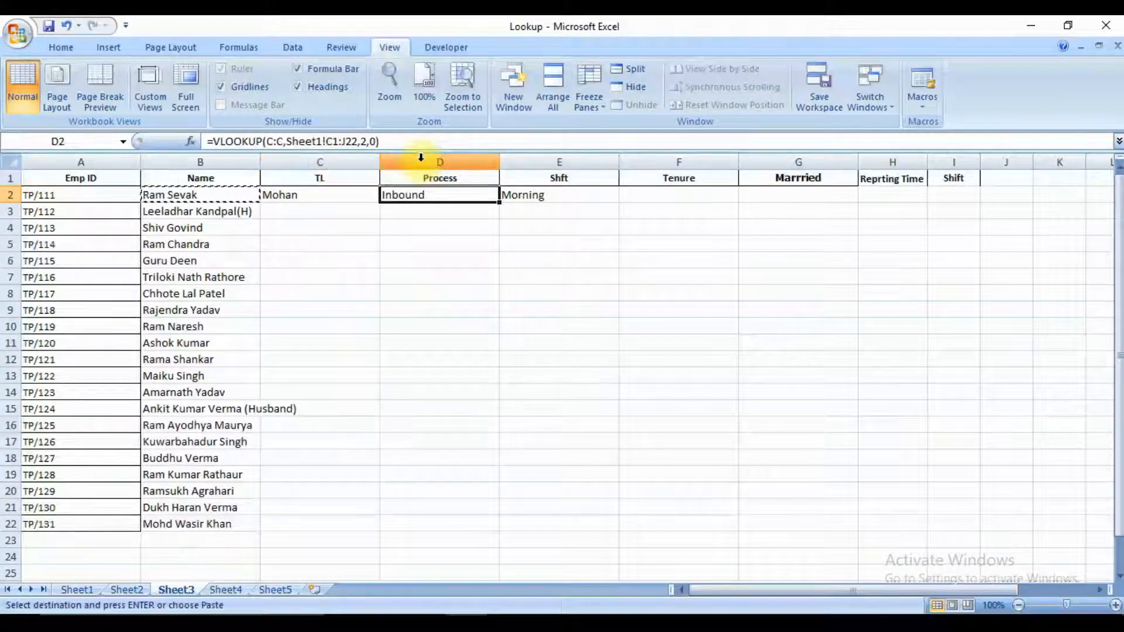
Lock the lookup value in B2's VLOOKUP formula as $A:$A.
{"action": "key", "text": "Left"}
{"action": "key", "text": "Left"}
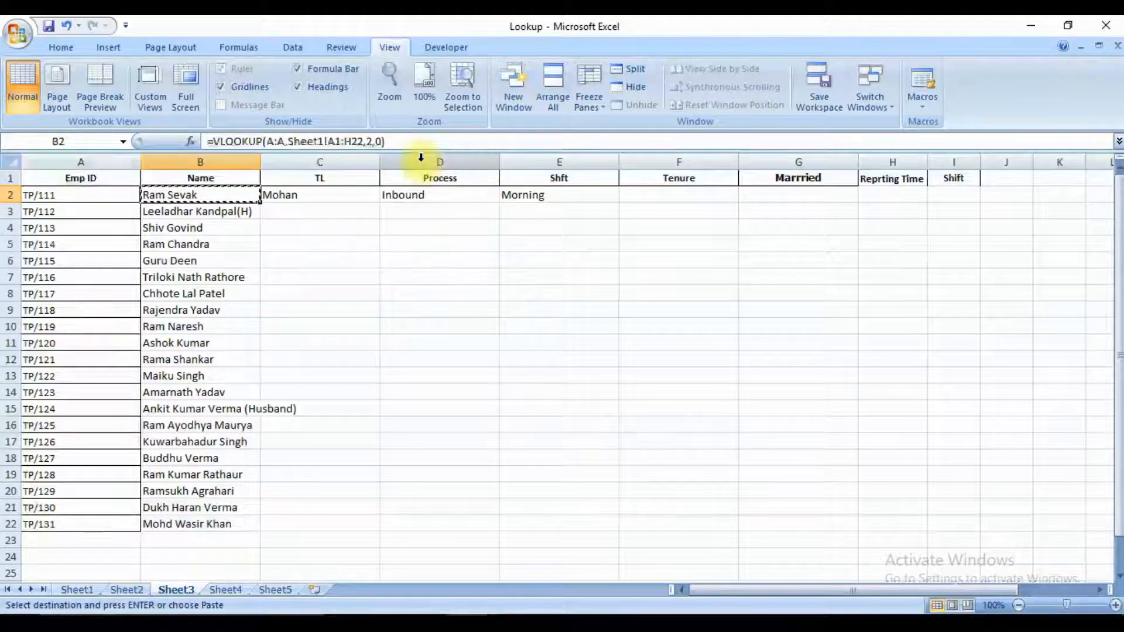
{"action": "key", "text": "F2"}
{"action": "key", "text": "Left"}
{"action": "key", "text": "Left"}
{"action": "key", "text": "Left"}
{"action": "key", "text": "Left"}
{"action": "key", "text": "Left"}
{"action": "key", "text": "Left"}
{"action": "key", "text": "Left"}
{"action": "key", "text": "Left"}
{"action": "key", "text": "Left"}
{"action": "key", "text": "Left"}
{"action": "key", "text": "Left"}
{"action": "key", "text": "Left"}
{"action": "key", "text": "Left"}
{"action": "key", "text": "Left"}
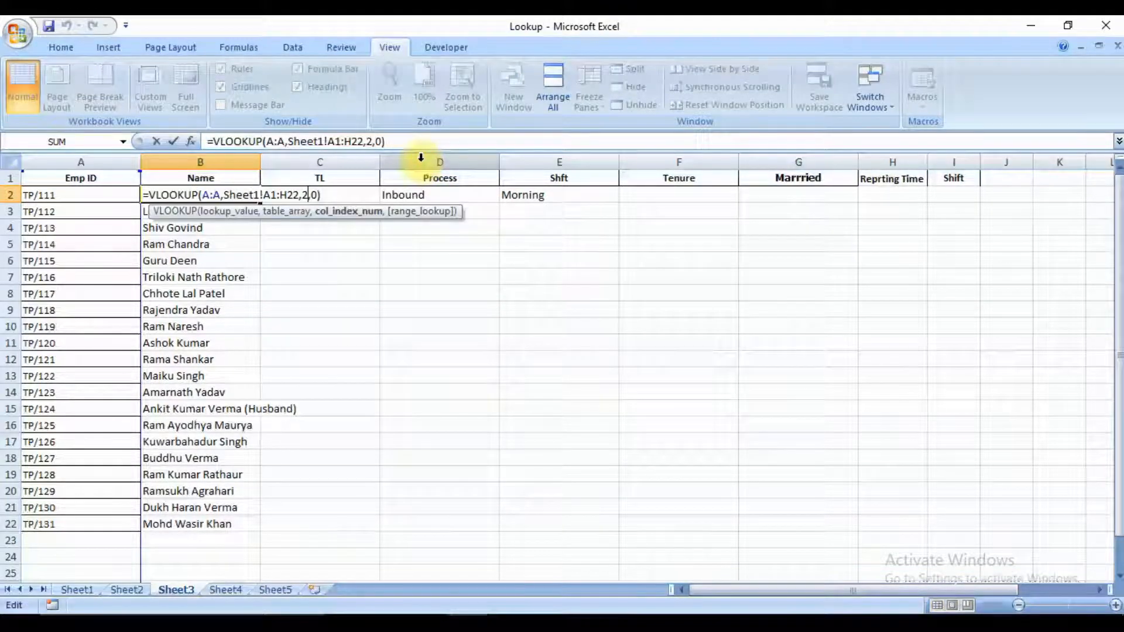
{"action": "key", "text": "Left"}
{"action": "key", "text": "Left"}
{"action": "key", "text": "Left"}
{"action": "key", "text": "Left"}
{"action": "key", "text": "Left"}
{"action": "key", "text": "Left"}
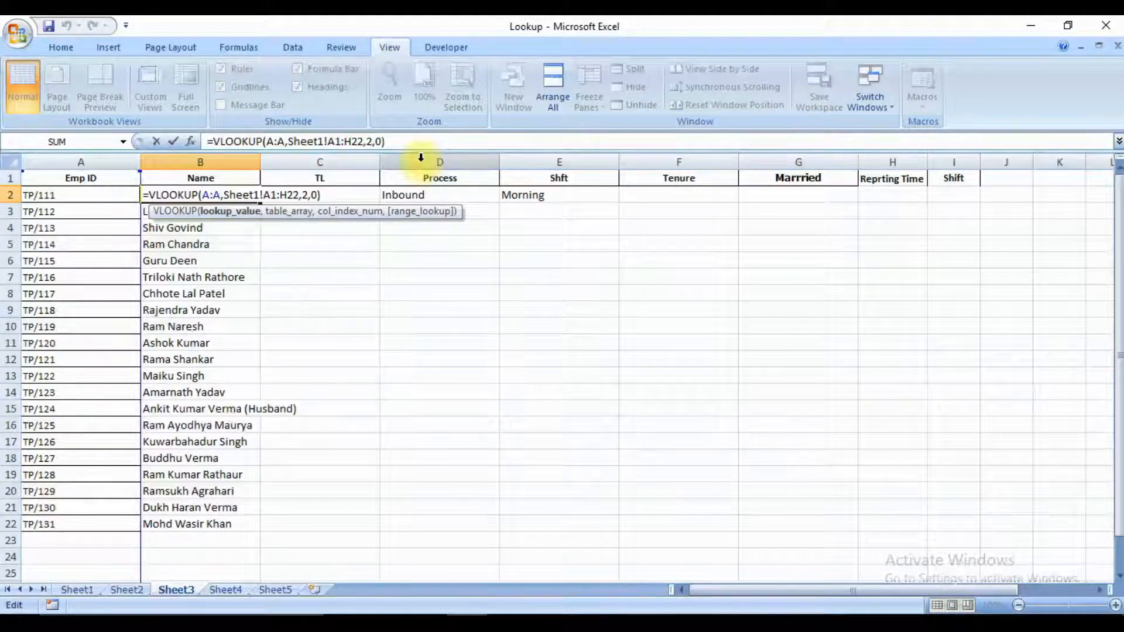
{"action": "type", "text": "$"}
{"action": "key", "text": "Right"}
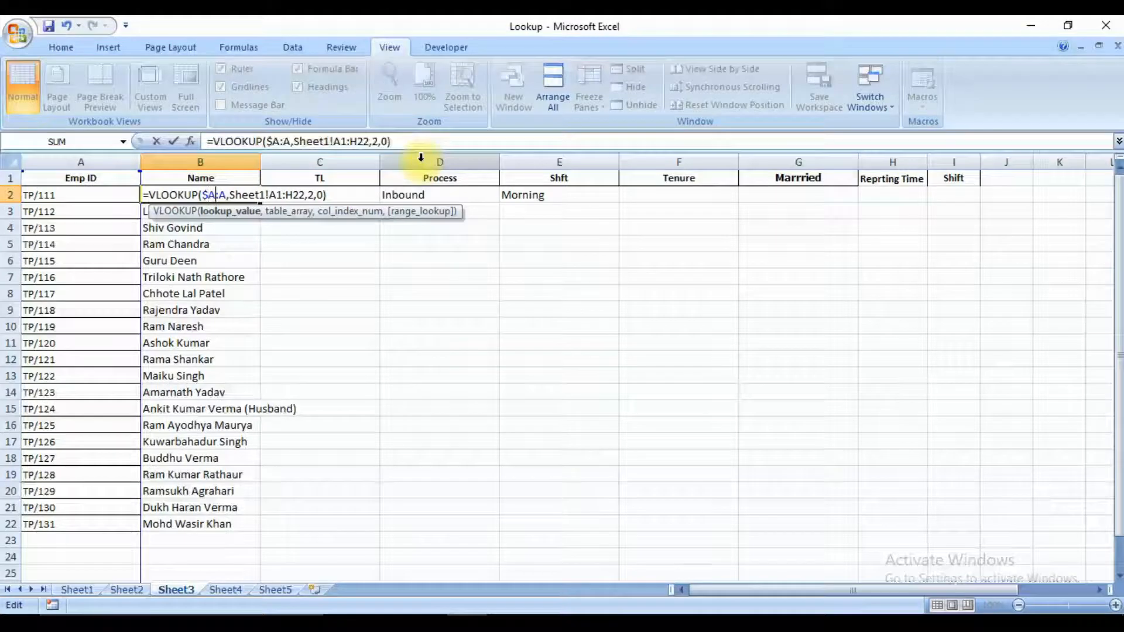
{"action": "type", "text": "$"}
Lock the table array columns in B2's VLOOKUP formula as Sheet1!$A1:$H22.
{"action": "key", "text": "Right"}
{"action": "key", "text": "Right"}
{"action": "key", "text": "Right"}
{"action": "key", "text": "Right"}
{"action": "key", "text": "Right"}
{"action": "type", "text": "$"}
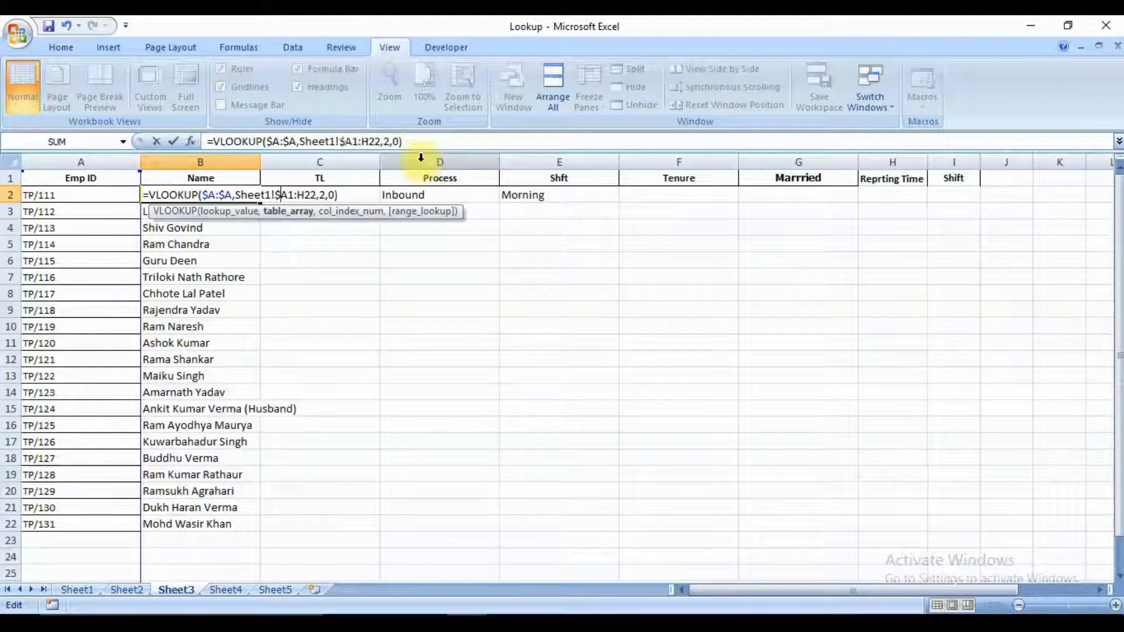
{"action": "key", "text": "Right"}
{"action": "type", "text": "$"}
{"action": "key", "text": "Return"}
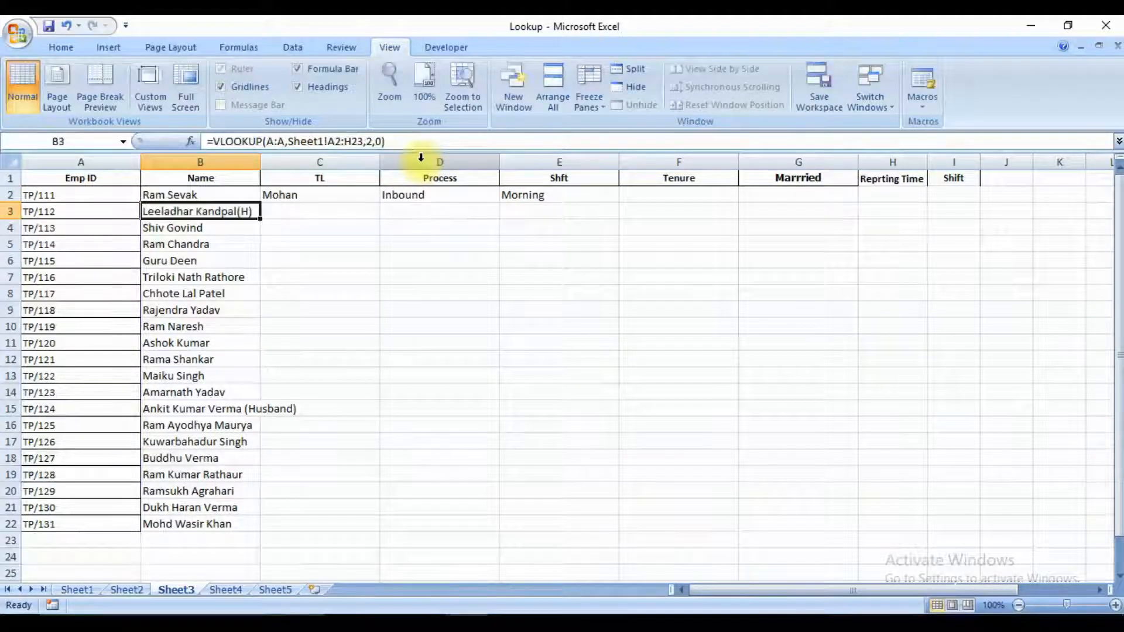
Examine the header columns A1 to H1 of the employee table on Sheet1 that the table array covers.
{"action": "key", "text": "Up"}
{"action": "key", "text": "ctrl+Page_Up"}
{"action": "key", "text": "ctrl+Page_Up"}
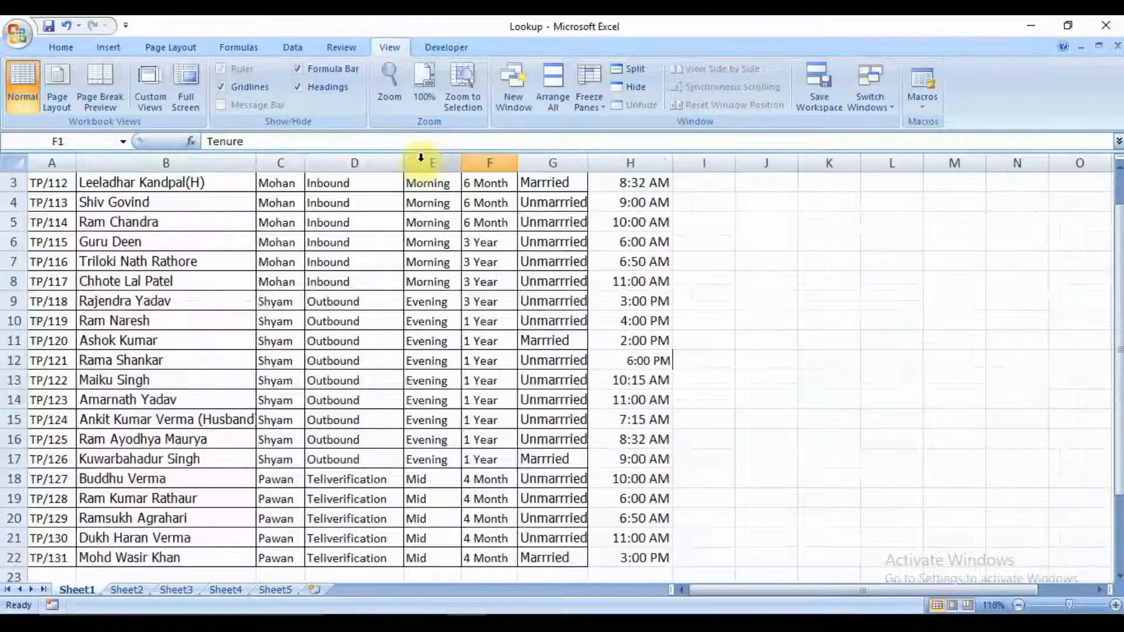
{"action": "scroll", "coordinate": [421, 156], "scroll_direction": "up", "scroll_amount": 1}
{"action": "key", "text": "ctrl+Home"}
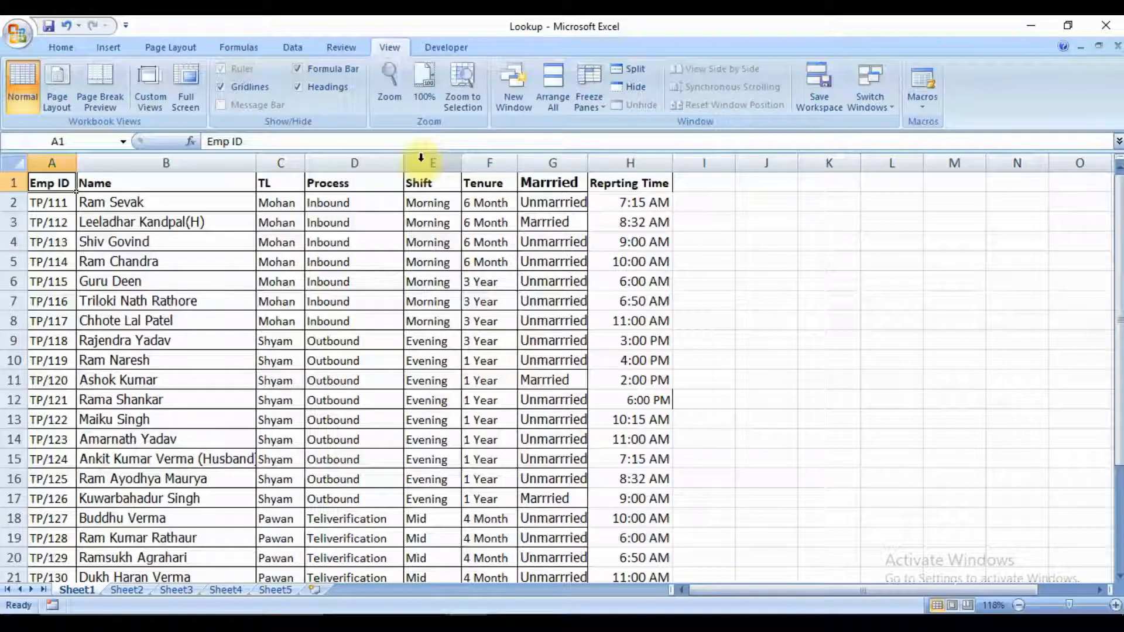
{"action": "key", "text": "Right"}
{"action": "key", "text": "Left"}
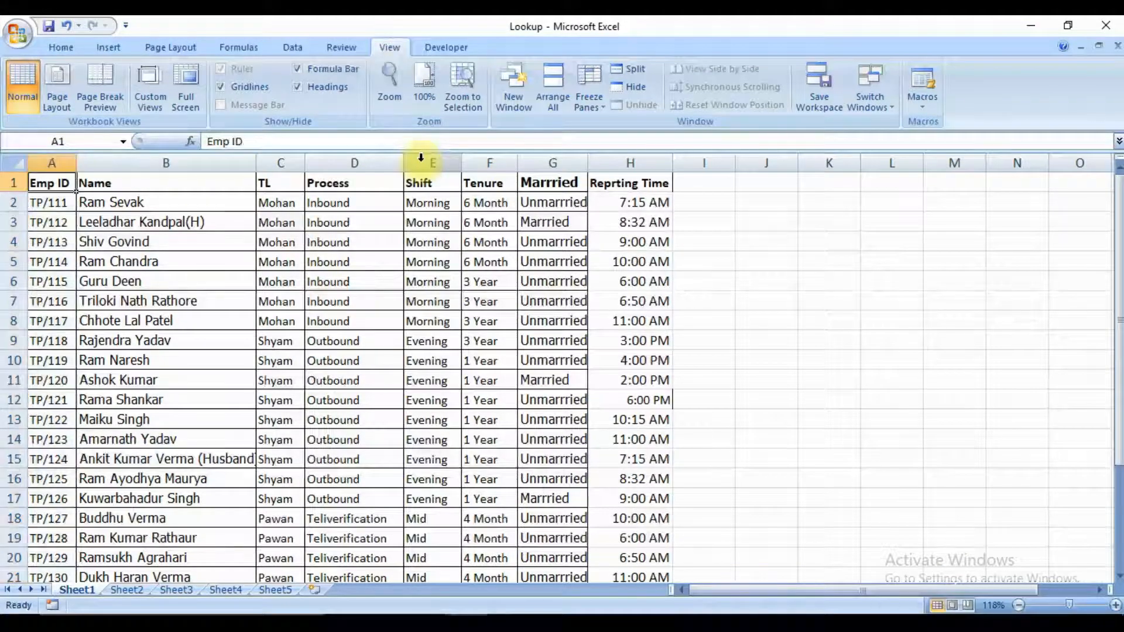
{"action": "key", "text": "shift+Right"}
{"action": "key", "text": "shift+Right"}
{"action": "key", "text": "shift+Right"}
{"action": "key", "text": "shift+Right"}
{"action": "key", "text": "shift+Right"}
{"action": "key", "text": "shift+Right"}
{"action": "key", "text": "shift+Right"}
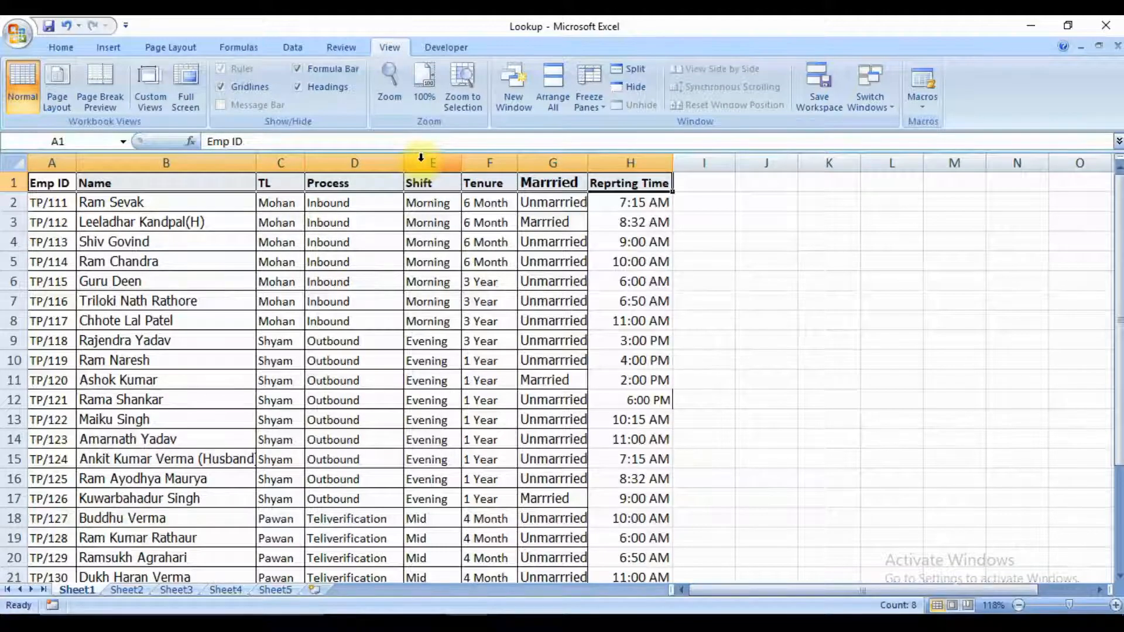
{"action": "key", "text": "ctrl+Page_Down"}
{"action": "key", "text": "ctrl+Page_Down"}
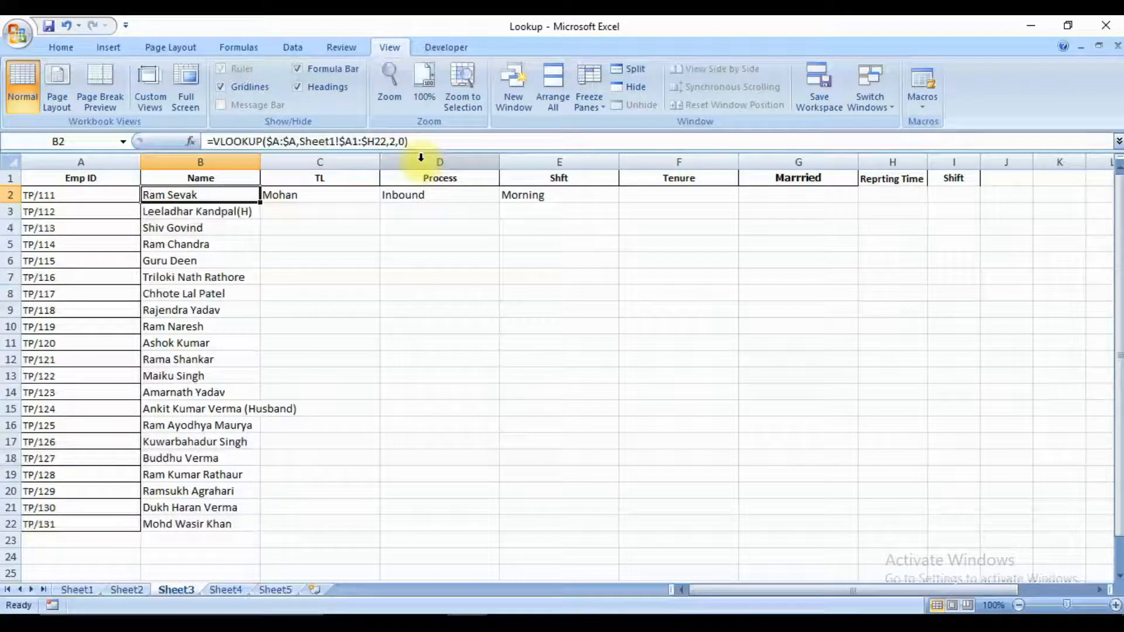
Review the locked lookup value and table array references in B2's VLOOKUP formula without changing them.
{"action": "key", "text": "F2"}
{"action": "key", "text": "Left"}
{"action": "key", "text": "Left"}
{"action": "key", "text": "Left"}
{"action": "key", "text": "Left"}
{"action": "key", "text": "Left"}
{"action": "key", "text": "Left"}
{"action": "key", "text": "Left"}
{"action": "key", "text": "Left"}
{"action": "key", "text": "Left"}
{"action": "key", "text": "Left"}
{"action": "key", "text": "Left"}
{"action": "key", "text": "Left"}
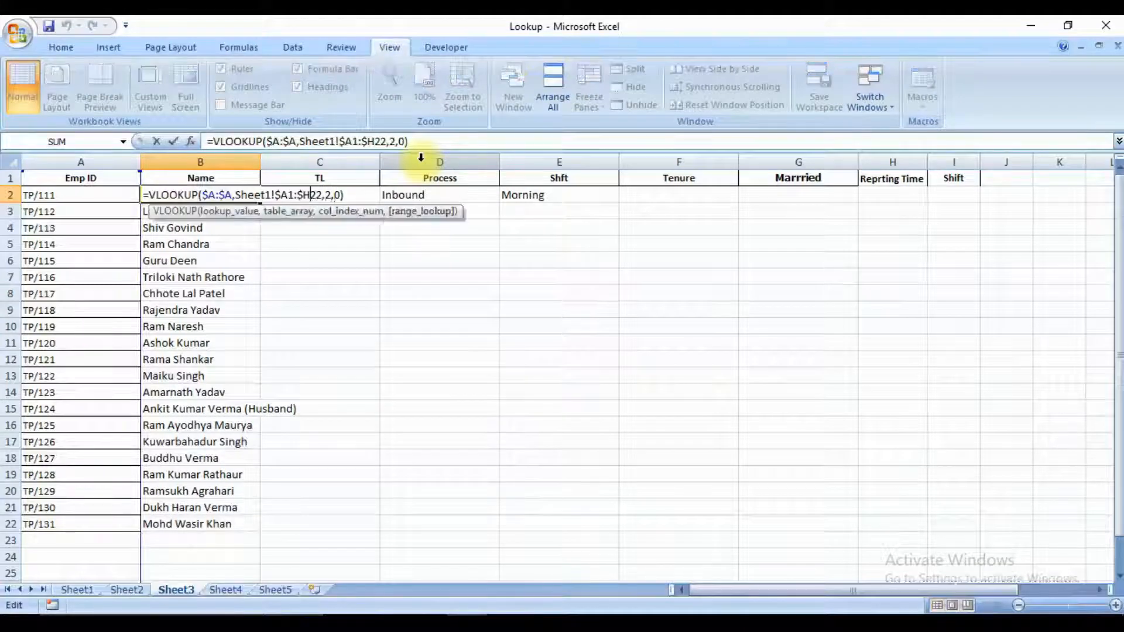
{"action": "key", "text": "Left"}
{"action": "key", "text": "Left"}
{"action": "key", "text": "Left"}
{"action": "key", "text": "Left"}
{"action": "key", "text": "Left"}
{"action": "key", "text": "Left"}
{"action": "key", "text": "Left"}
{"action": "key", "text": "Left"}
{"action": "key", "text": "Left"}
{"action": "key", "text": "Left"}
{"action": "key", "text": "Left"}
{"action": "key", "text": "Left"}
{"action": "key", "text": "Left"}
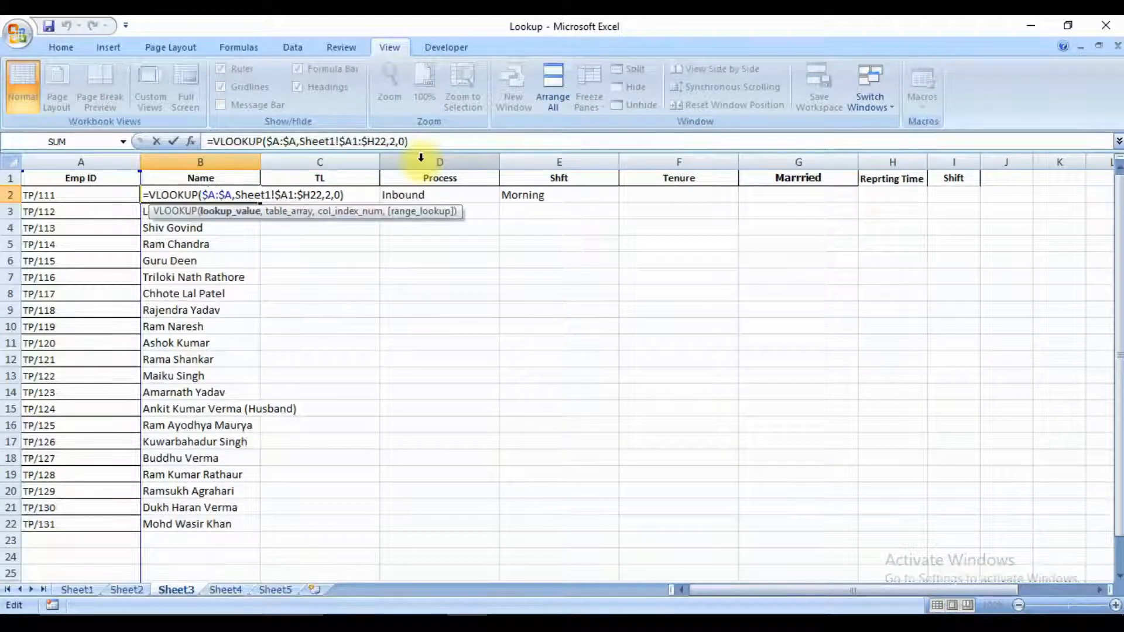
{"action": "key", "text": "Escape"}
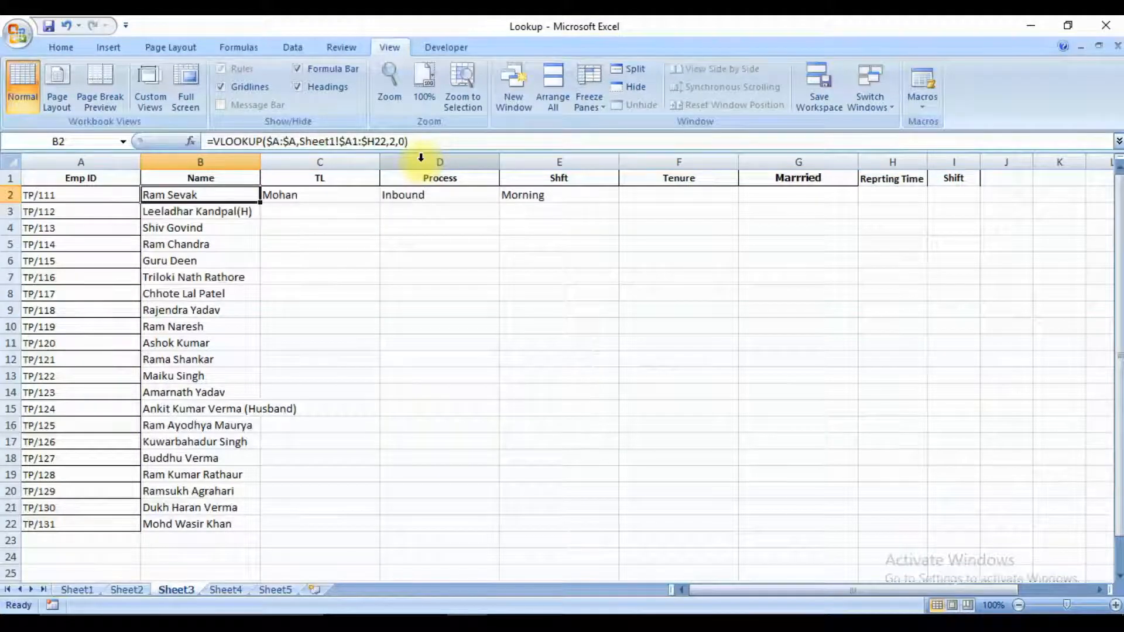
Copy B2's column-locked VLOOKUP formula into C2, replacing the relative-reference version under TL.
{"action": "key", "text": "ctrl+c"}
{"action": "key", "text": "Right"}
{"action": "key", "text": "Right"}
{"action": "key", "text": "Right"}
{"action": "key", "text": "Left"}
{"action": "key", "text": "Left"}
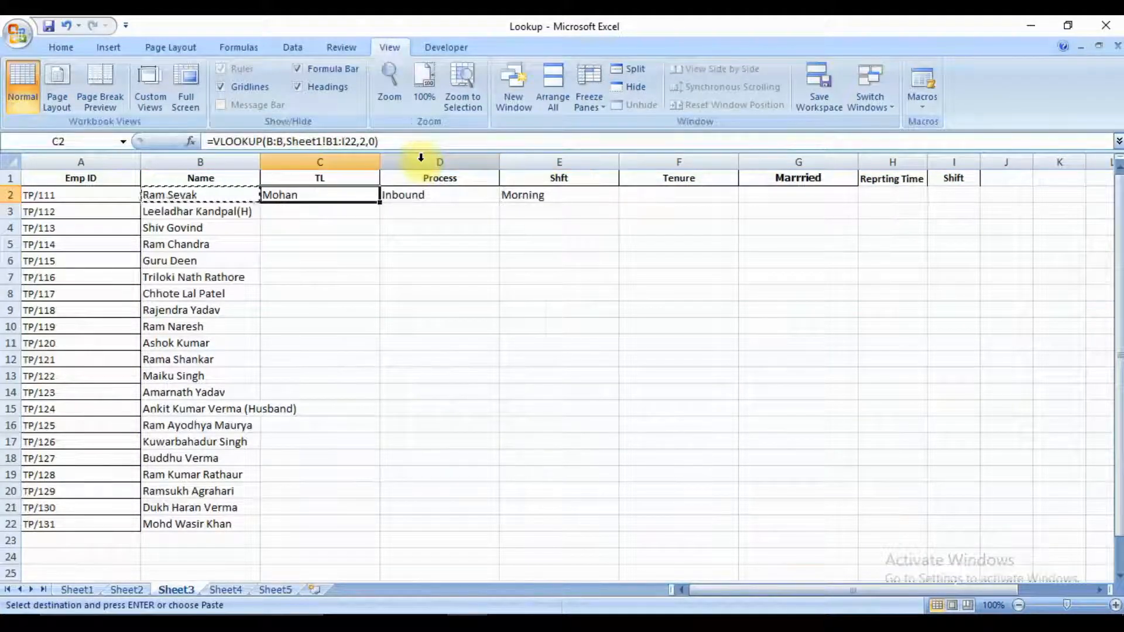
{"action": "key", "text": "ctrl+v"}
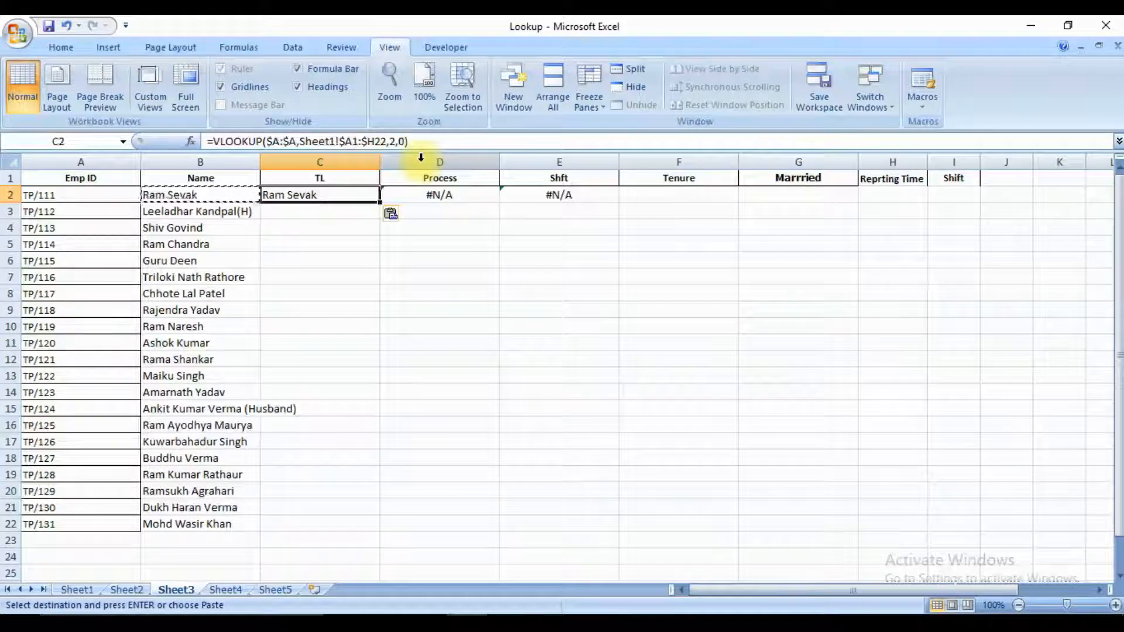
Check the TL column's position within the employee table on Sheet1, starting from Emp ID.
{"action": "key", "text": "Left"}
{"action": "key", "text": "Left"}
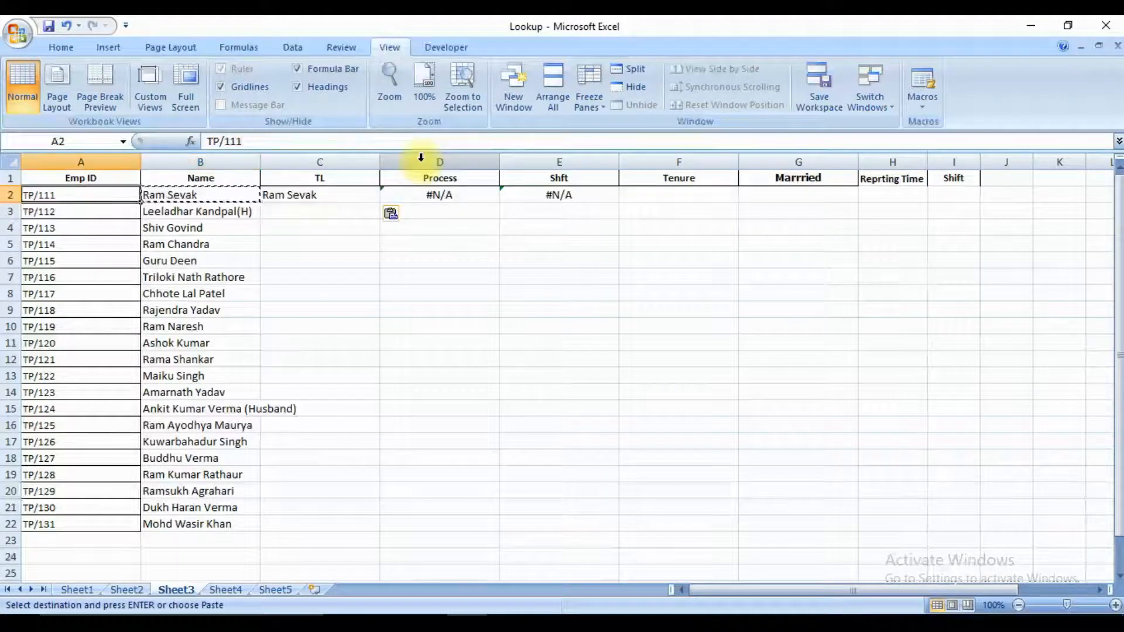
{"action": "key", "text": "ctrl+Page_Up"}
{"action": "key", "text": "ctrl+Page_Up"}
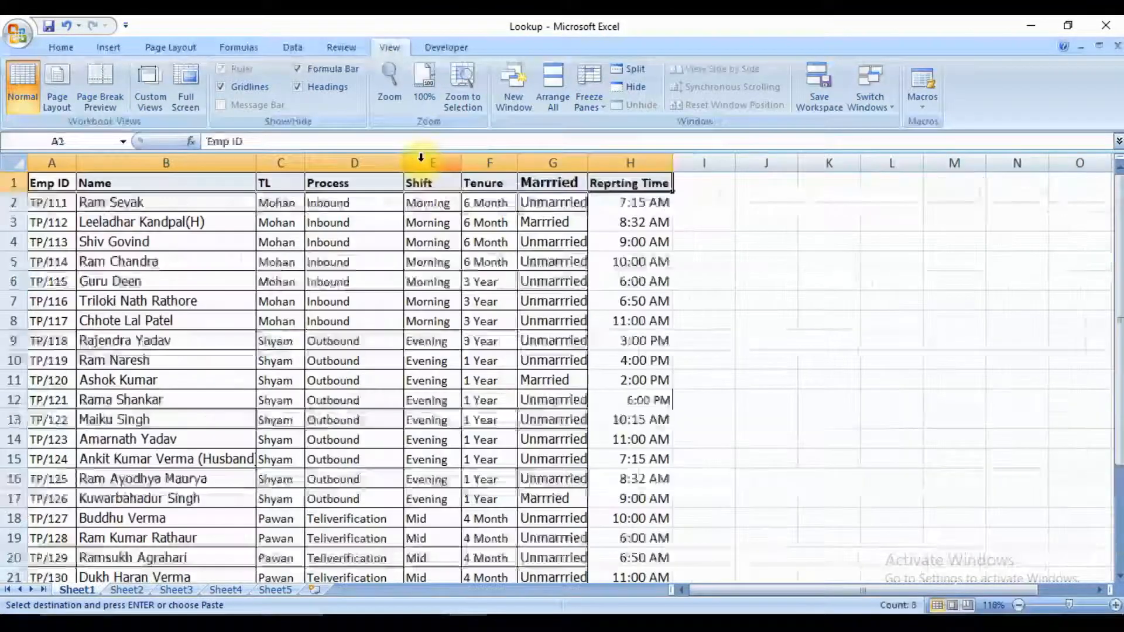
{"action": "key", "text": "Down"}
{"action": "key", "text": "Right"}
{"action": "key", "text": "Right"}
{"action": "key", "text": "Up"}
{"action": "key", "text": "Down"}
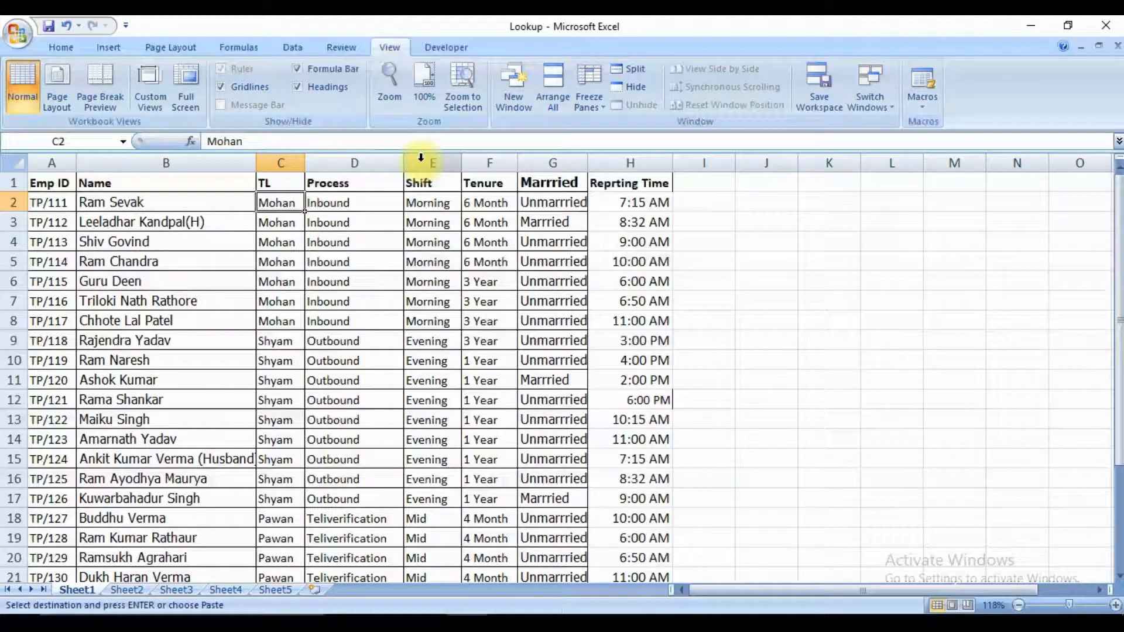
{"action": "key", "text": "ctrl+Page_Down"}
{"action": "key", "text": "ctrl+Page_Down"}
{"action": "key", "text": "ctrl+Page_Down"}
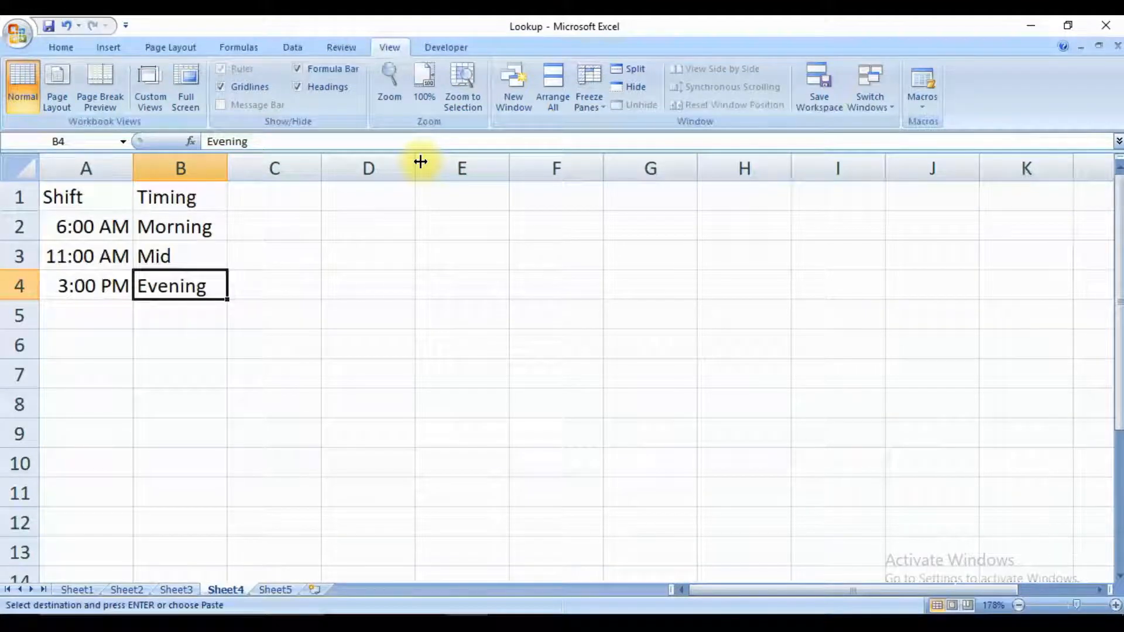
{"action": "key", "text": "ctrl+Page_Up"}
Set the column index number of C2's VLOOKUP formula to 3 to return the TL.
{"action": "key", "text": "Right"}
{"action": "key", "text": "Right"}
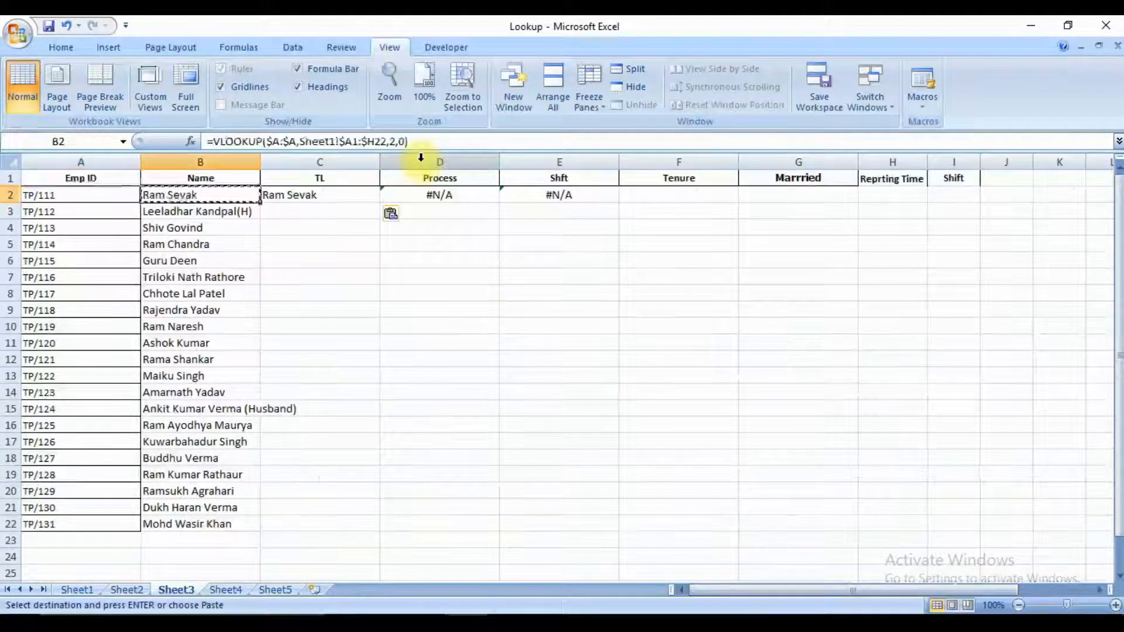
{"action": "key", "text": "F2"}
{"action": "key", "text": "Left"}
{"action": "key", "text": "Left"}
{"action": "key", "text": "Left"}
{"action": "key", "text": "BackSpace"}
{"action": "type", "text": "3"}
{"action": "key", "text": "Return"}
{"action": "key", "text": "Up"}
Set the column index number of the VLOOKUP formula in D2 under Process to 4.
{"action": "key", "text": "Right"}
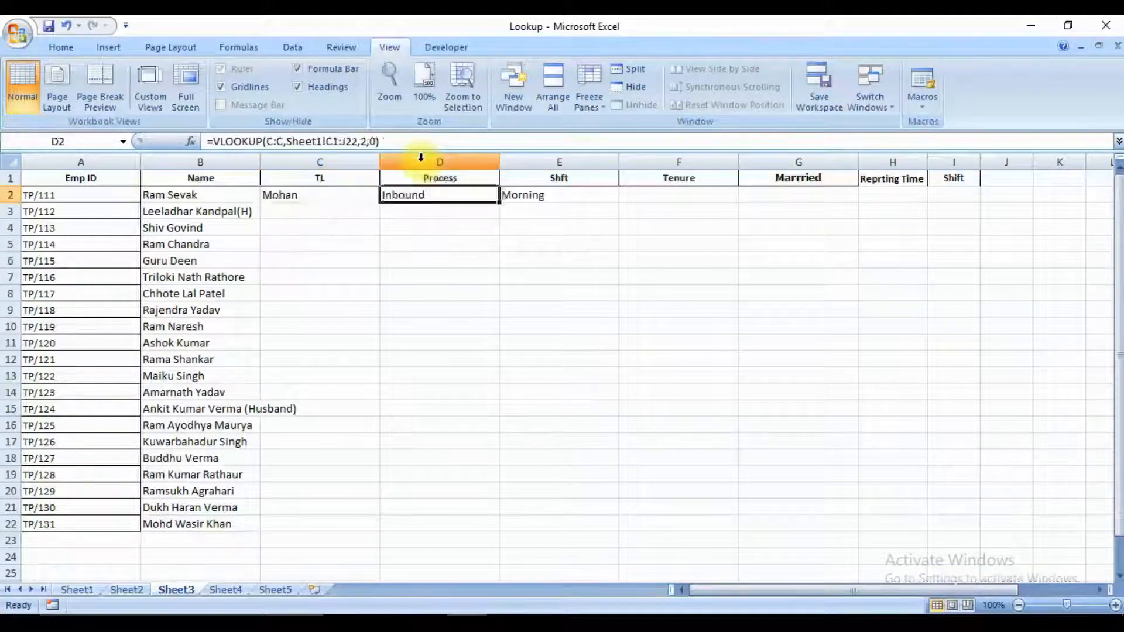
{"action": "key", "text": "F2"}
{"action": "key", "text": "Left"}
{"action": "key", "text": "Left"}
{"action": "key", "text": "Left"}
{"action": "key", "text": "BackSpace"}
{"action": "type", "text": "4"}
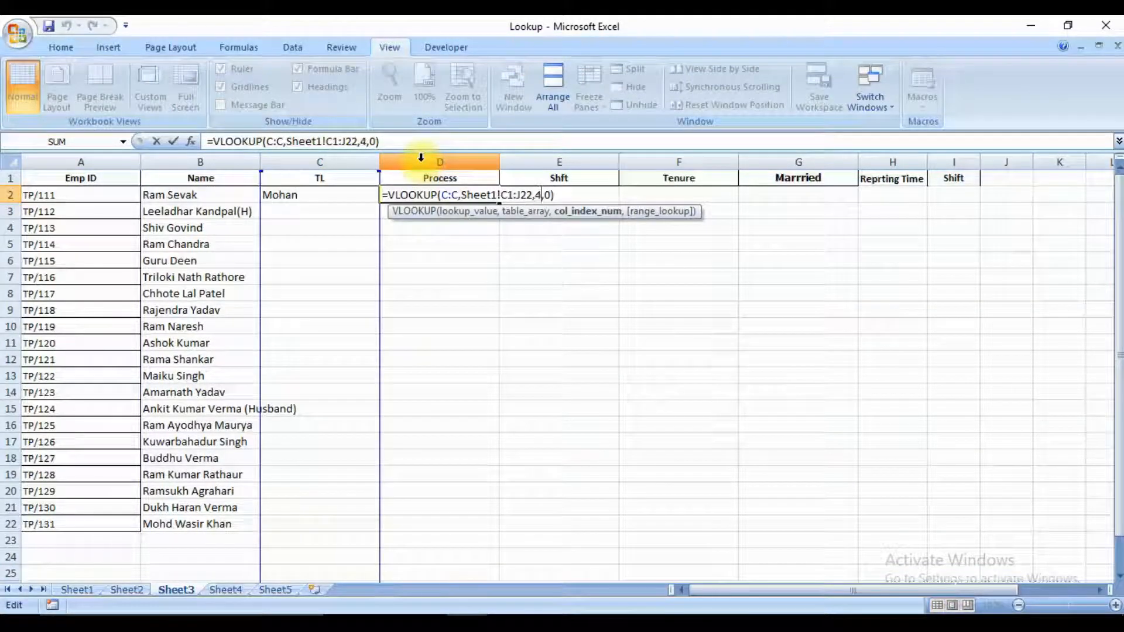
{"action": "key", "text": "Return"}
{"action": "key", "text": "Up"}
Examine the references in D2's VLOOKUP formula and compare them with the column order of Sheet1's employee table.
{"action": "key", "text": "Right"}
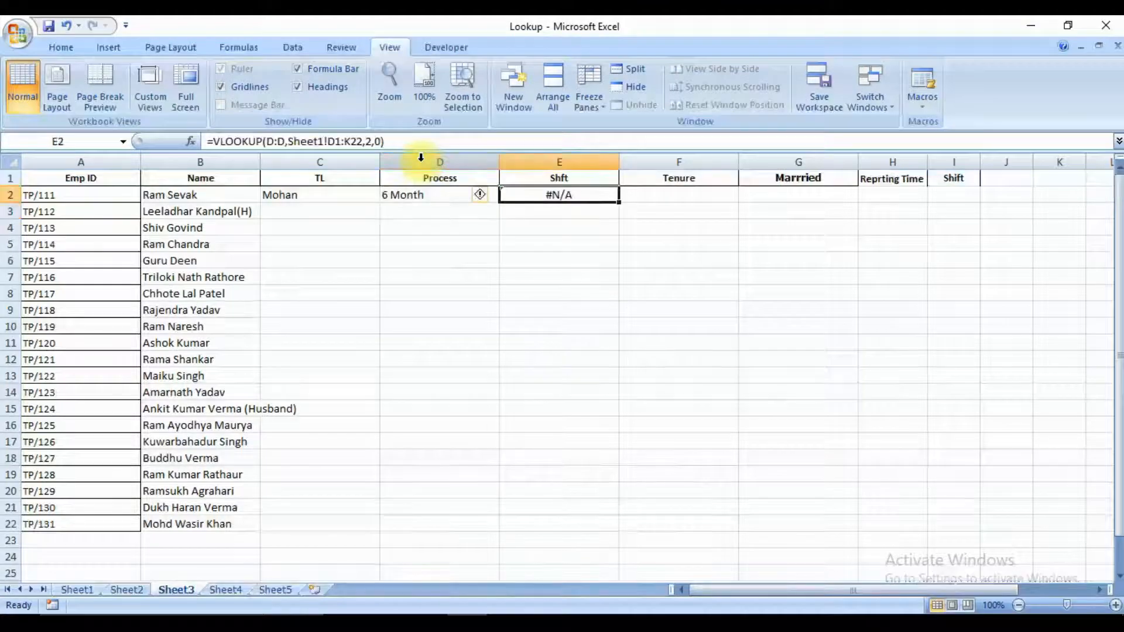
{"action": "key", "text": "Left"}
{"action": "key", "text": "F2"}
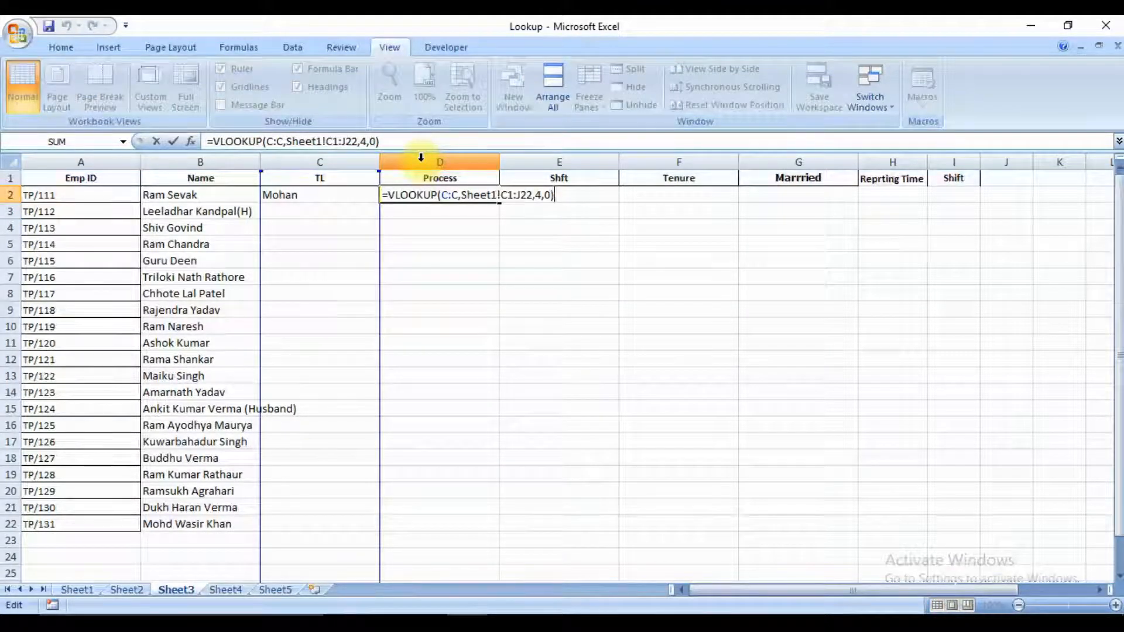
{"action": "key", "text": "ctrl+Return"}
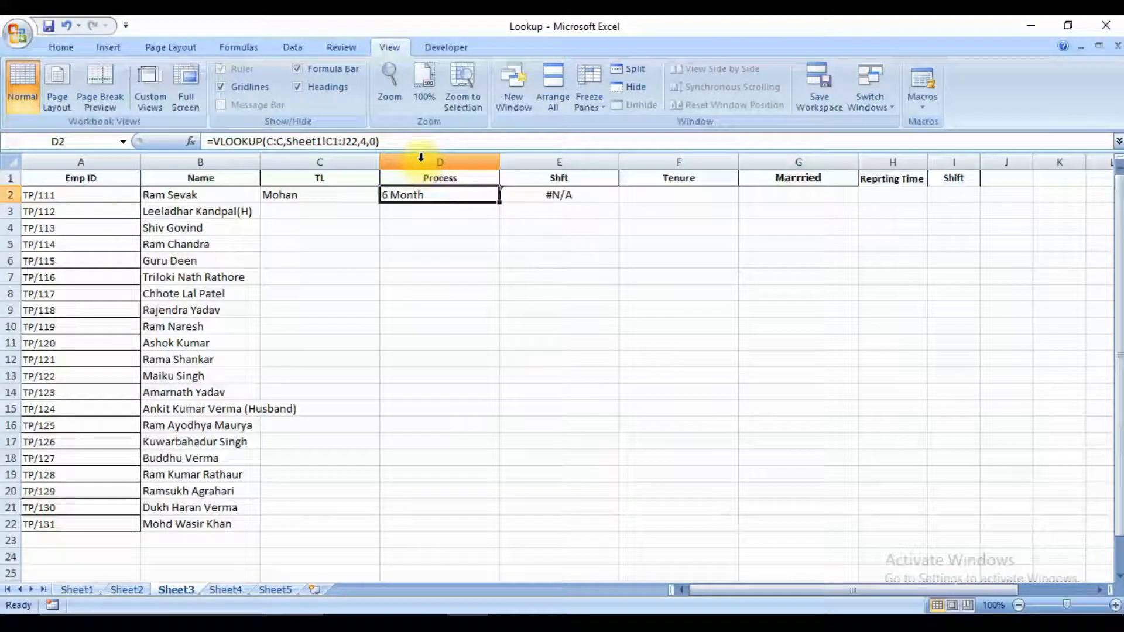
{"action": "key", "text": "Left"}
{"action": "key", "text": "Right"}
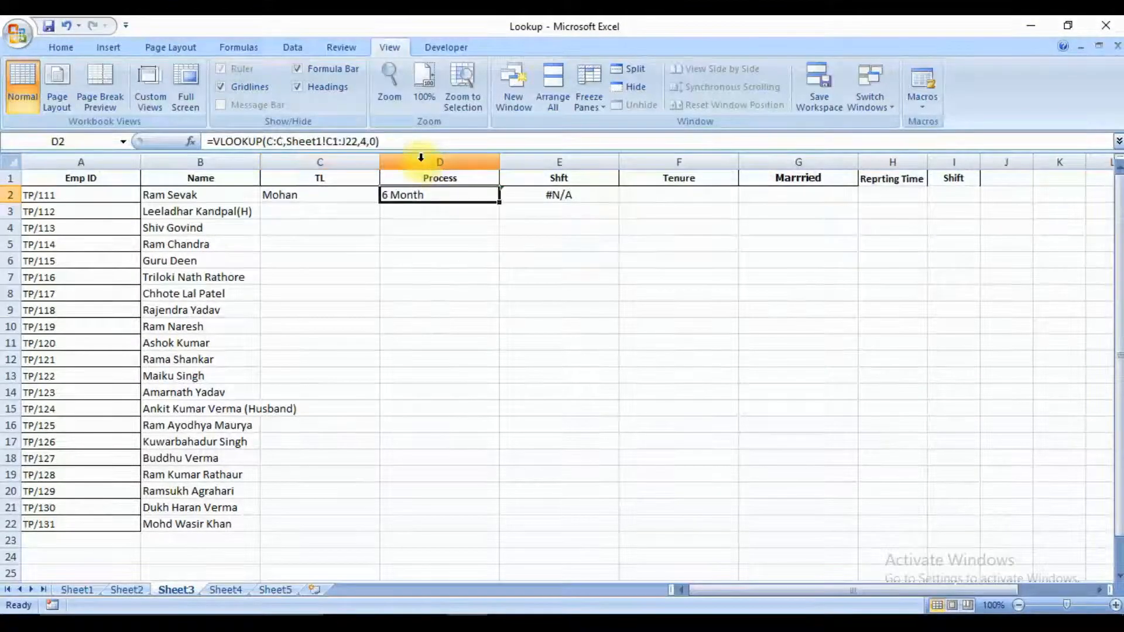
{"action": "key", "text": "F2"}
{"action": "key", "text": "ctrl+Return"}
{"action": "key", "text": "Left"}
{"action": "key", "text": "Right"}
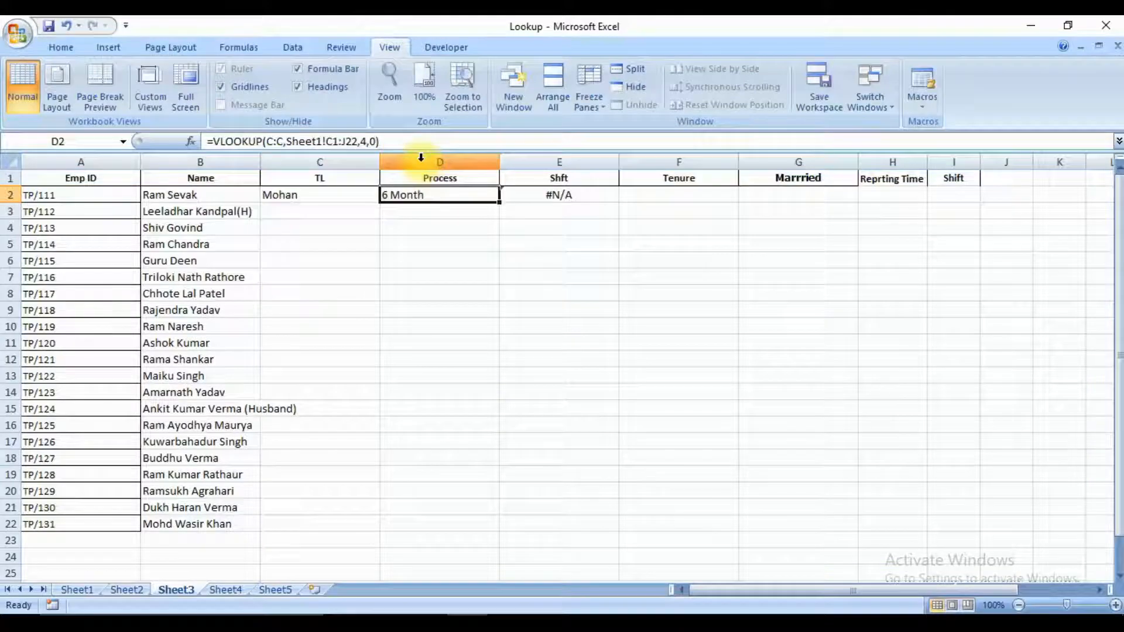
{"action": "key", "text": "ctrl+Page_Up"}
{"action": "key", "text": "ctrl+Page_Up"}
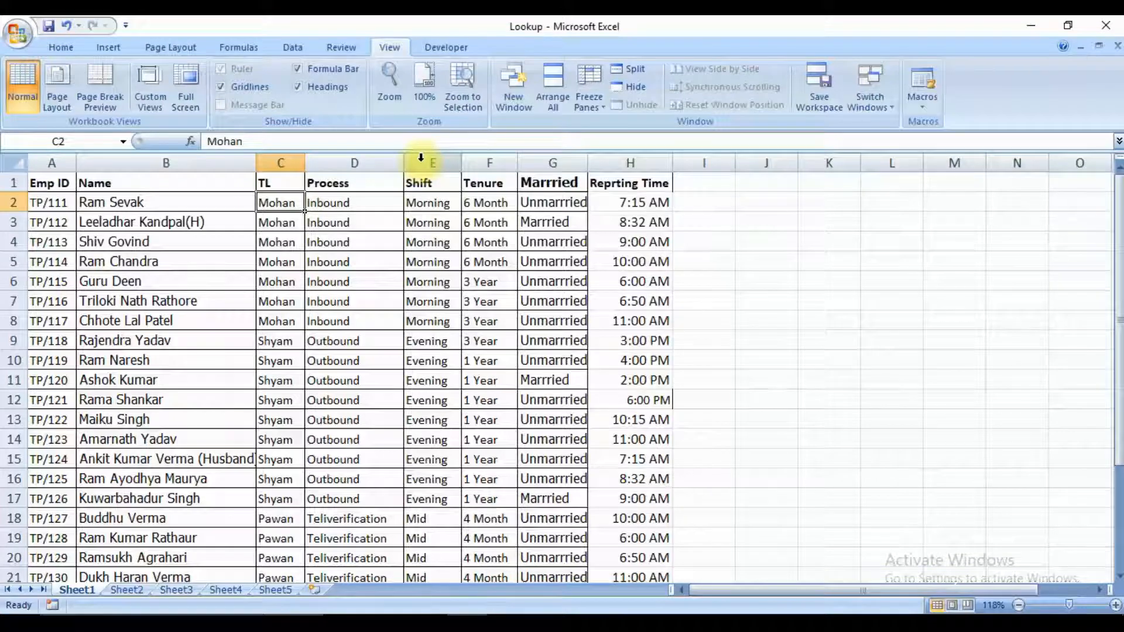
Copy the VLOOKUP formula from C2 into D2 under Process on Sheet3.
{"action": "key", "text": "ctrl+Page_Down"}
{"action": "key", "text": "ctrl+Page_Down"}
{"action": "key", "text": "Left"}
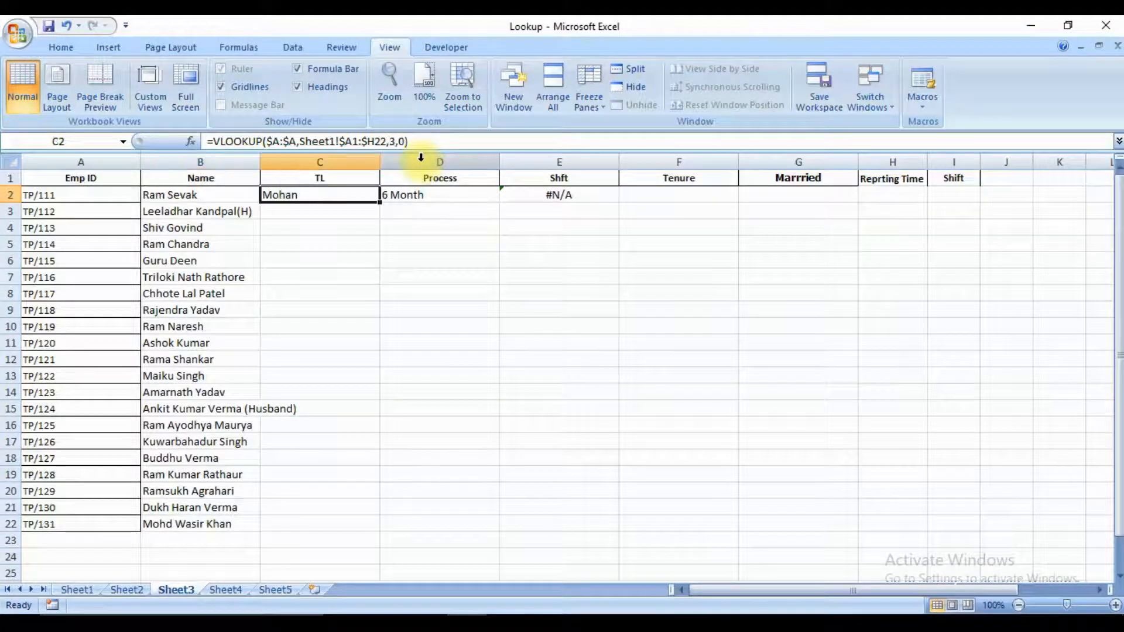
{"action": "key", "text": "Right"}
{"action": "key", "text": "Left"}
{"action": "key", "text": "ctrl+c"}
{"action": "key", "text": "Right"}
{"action": "key", "text": "ctrl+v"}
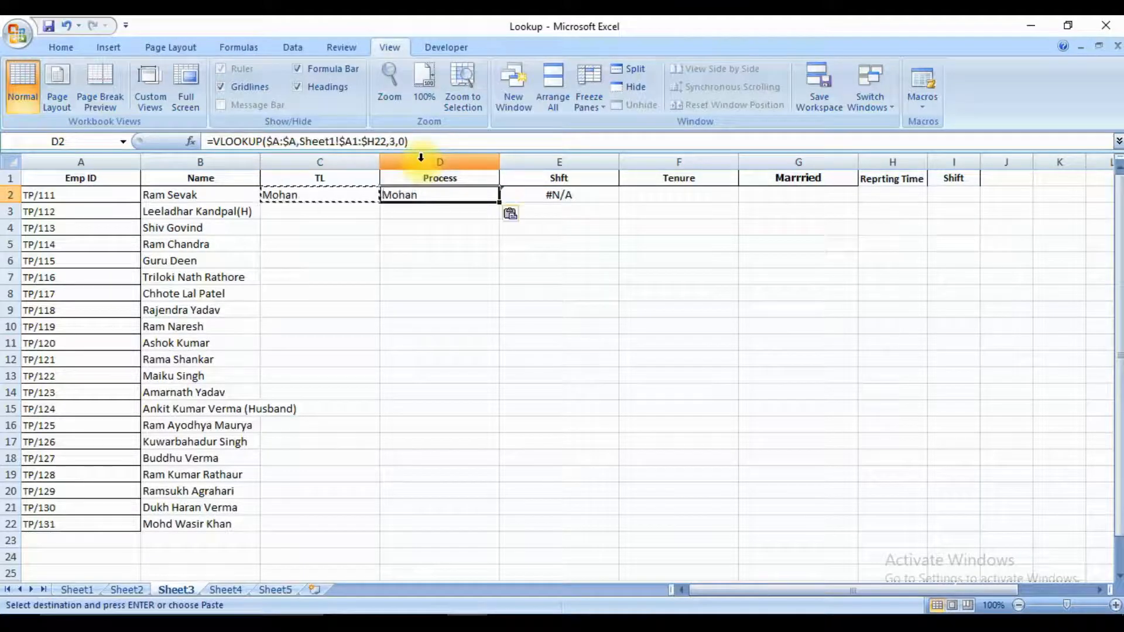
Set the column index number of D2's VLOOKUP formula to 4 to return the Process.
{"action": "key", "text": "F2"}
{"action": "key", "text": "Left"}
{"action": "key", "text": "Left"}
{"action": "key", "text": "Left"}
{"action": "key", "text": "shift+Left"}
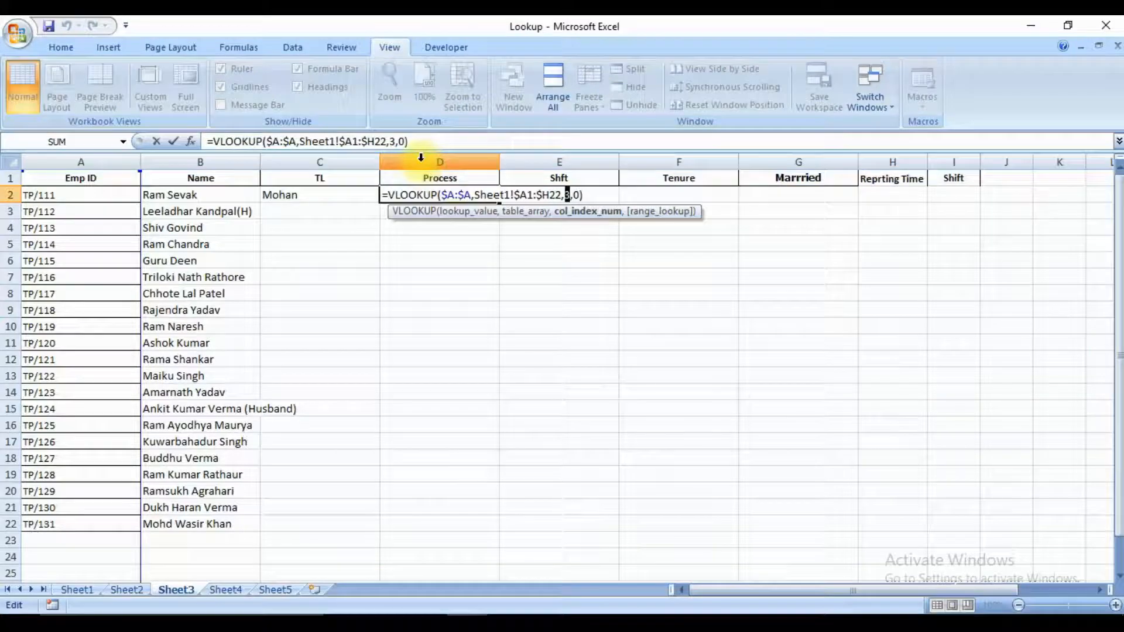
{"action": "type", "text": "4"}
{"action": "key", "text": "Return"}
{"action": "key", "text": "Up"}
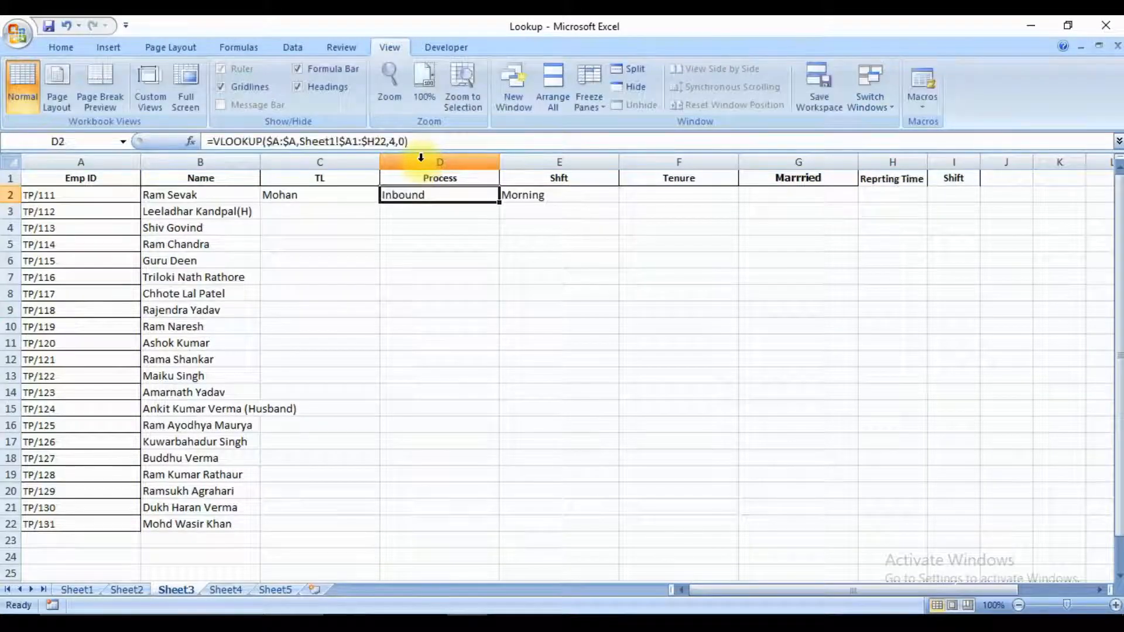
Copy D2's VLOOKUP formula into E2 and set its column index number to 5 to return the shift.
{"action": "key", "text": "ctrl+c"}
{"action": "key", "text": "Right"}
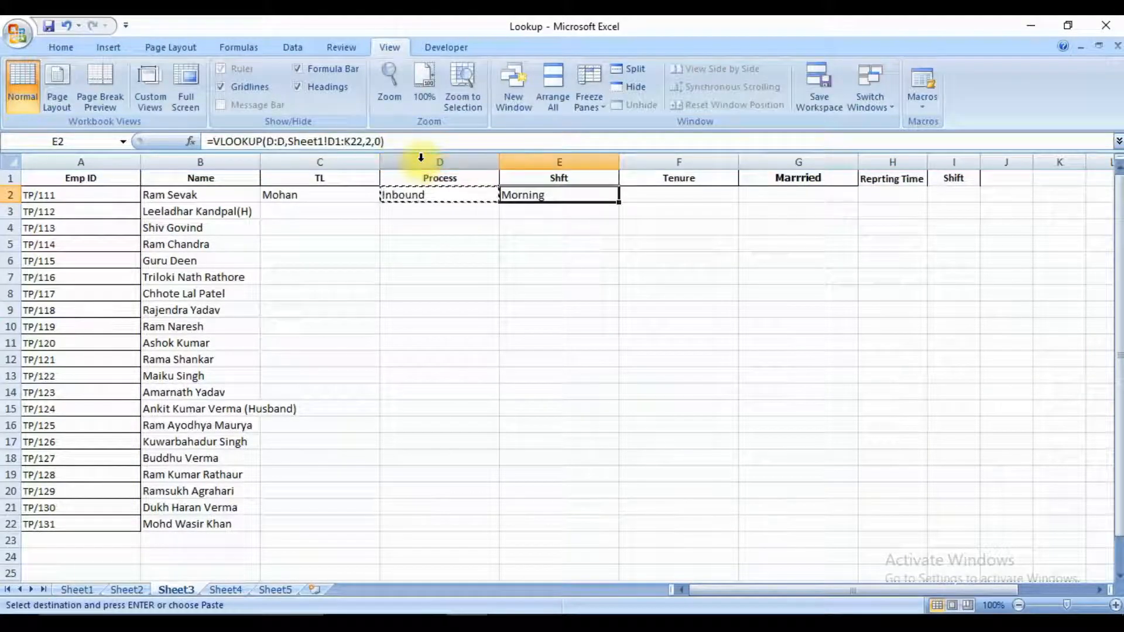
{"action": "key", "text": "ctrl+v"}
{"action": "key", "text": "F2"}
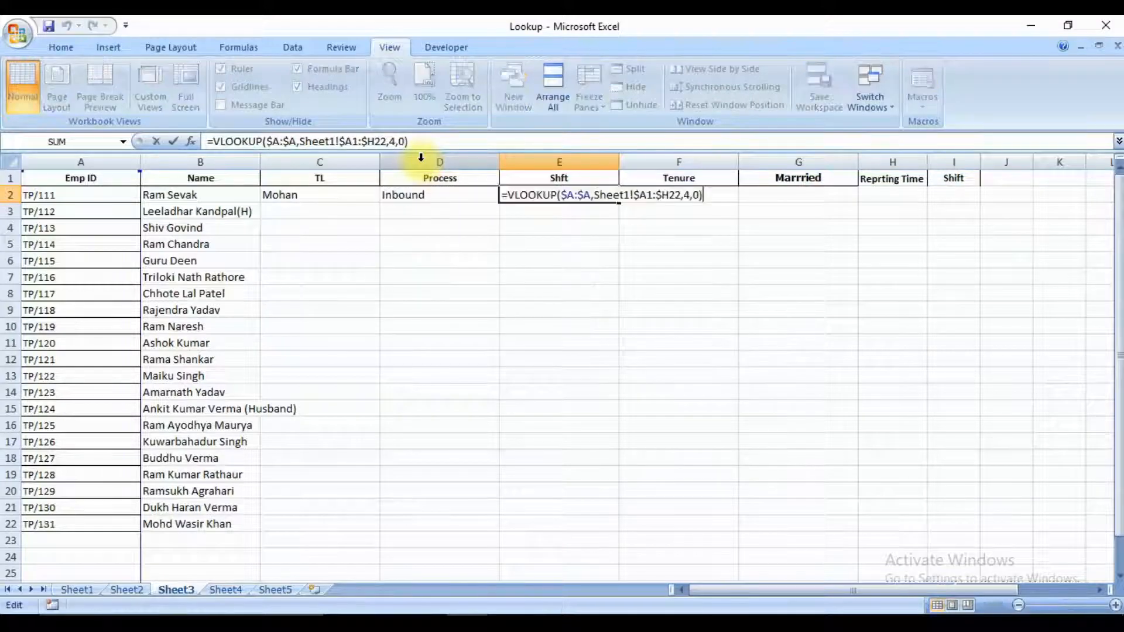
{"action": "key", "text": "Left"}
{"action": "key", "text": "Left"}
{"action": "key", "text": "Left"}
{"action": "key", "text": "shift+Left"}
{"action": "type", "text": "5"}
{"action": "key", "text": "Return"}
{"action": "key", "text": "Up"}
Copy E2's VLOOKUP formula into F2 and set its column index number to 6 to return the Tenure.
{"action": "key", "text": "ctrl+v"}
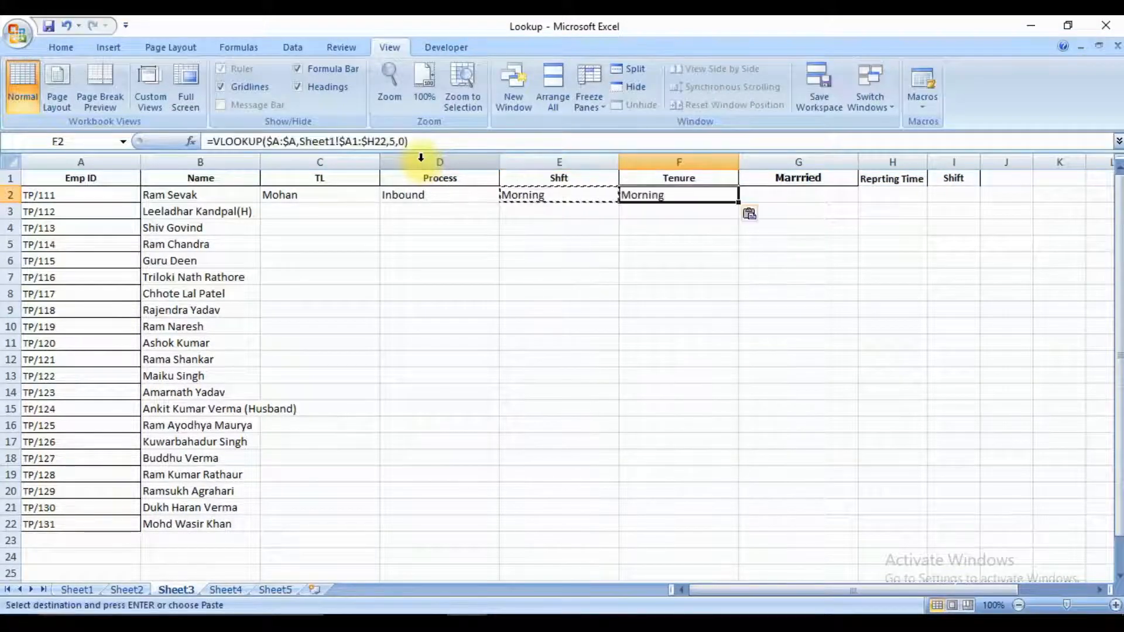
{"action": "key", "text": "F2"}
{"action": "key", "text": "Left"}
{"action": "key", "text": "Left"}
{"action": "key", "text": "Left"}
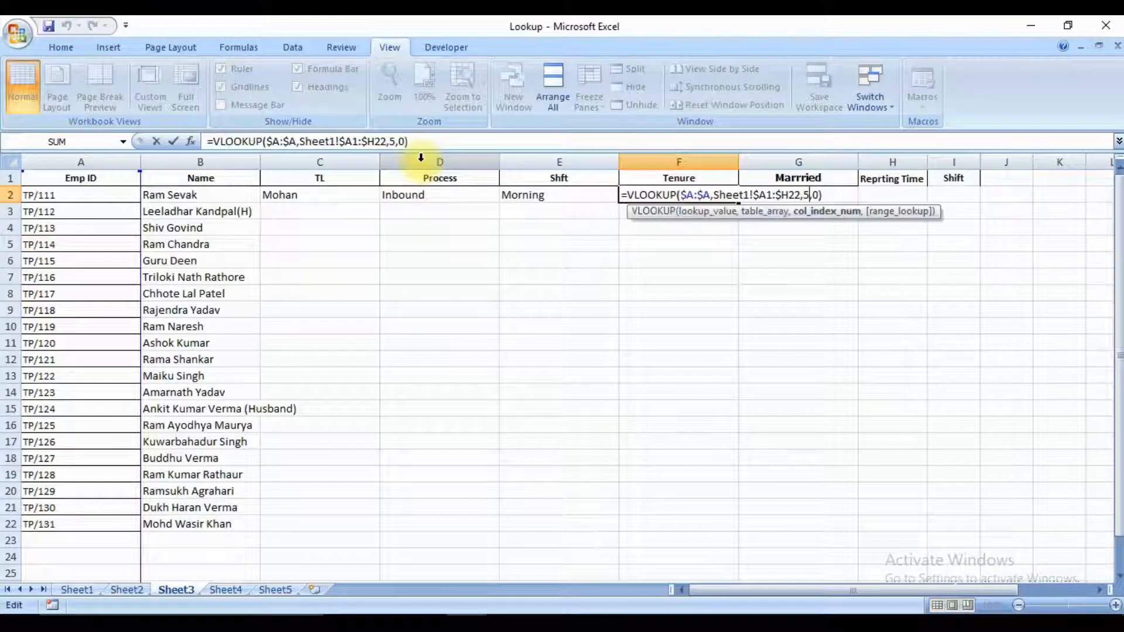
{"action": "type", "text": "6"}
{"action": "key", "text": "Return"}
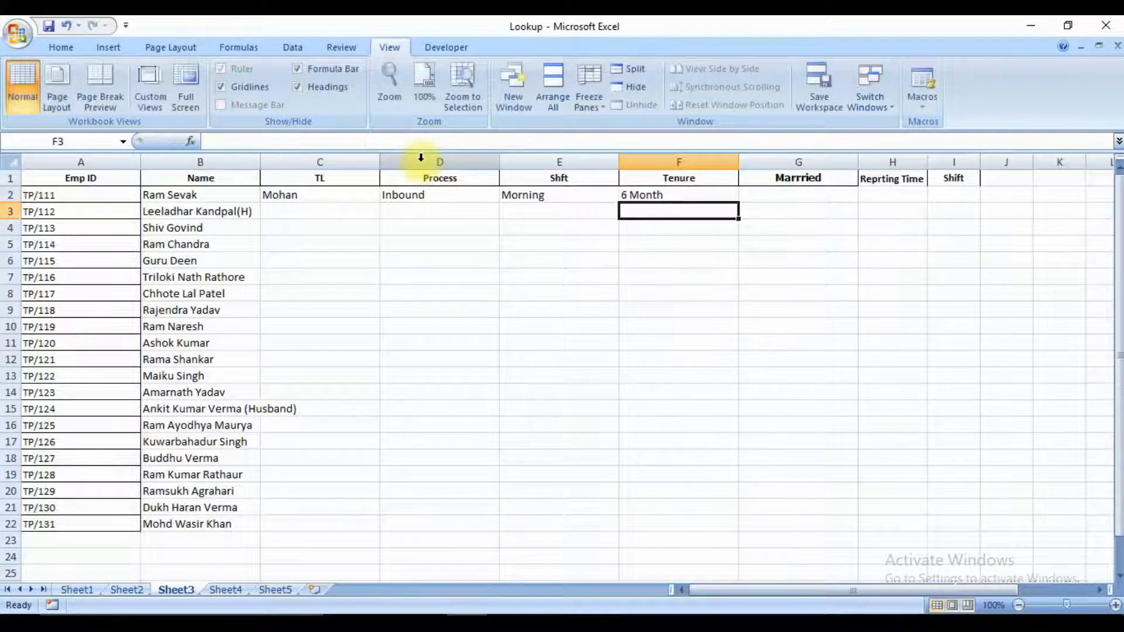
Copy F2's VLOOKUP formula into G2 and set its column index number to 7 to return the marital status.
{"action": "key", "text": "Up"}
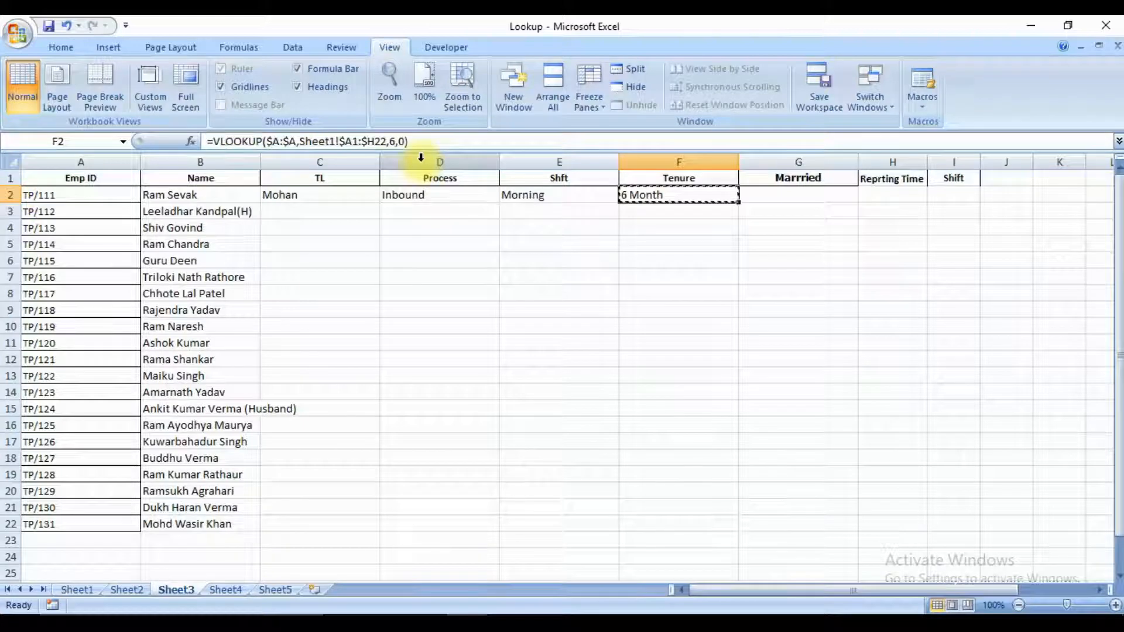
{"action": "key", "text": "ctrl+c"}
{"action": "key", "text": "Right"}
{"action": "key", "text": "ctrl+v"}
{"action": "key", "text": "F2"}
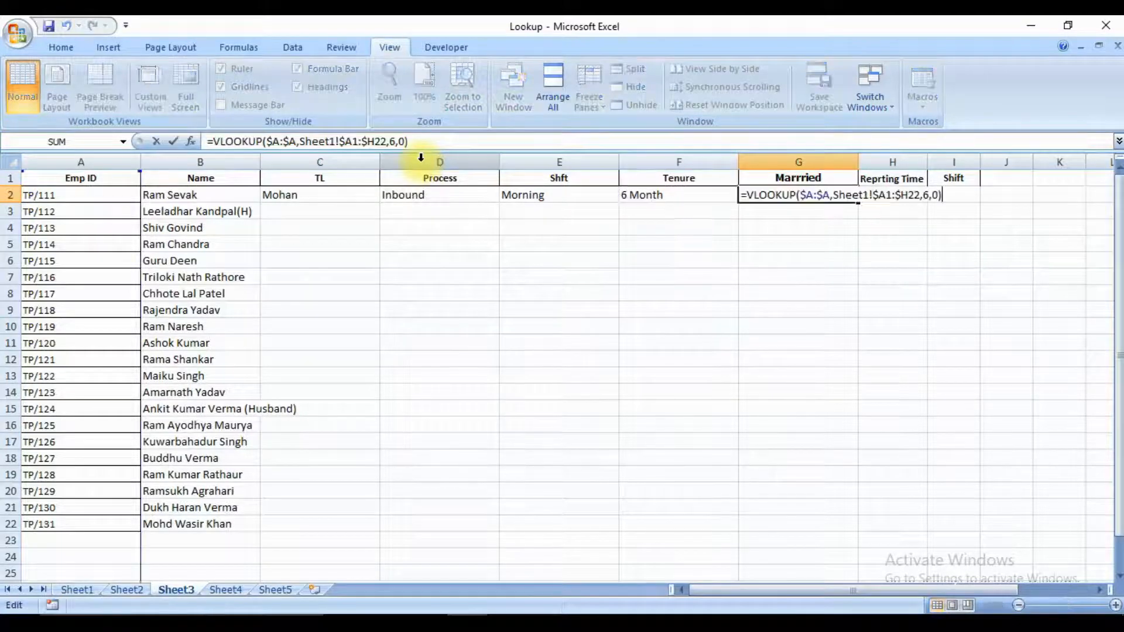
{"action": "key", "text": "Left"}
{"action": "key", "text": "Left"}
{"action": "key", "text": "Left"}
{"action": "key", "text": "shift+Left"}
{"action": "type", "text": "7"}
{"action": "key", "text": "Return"}
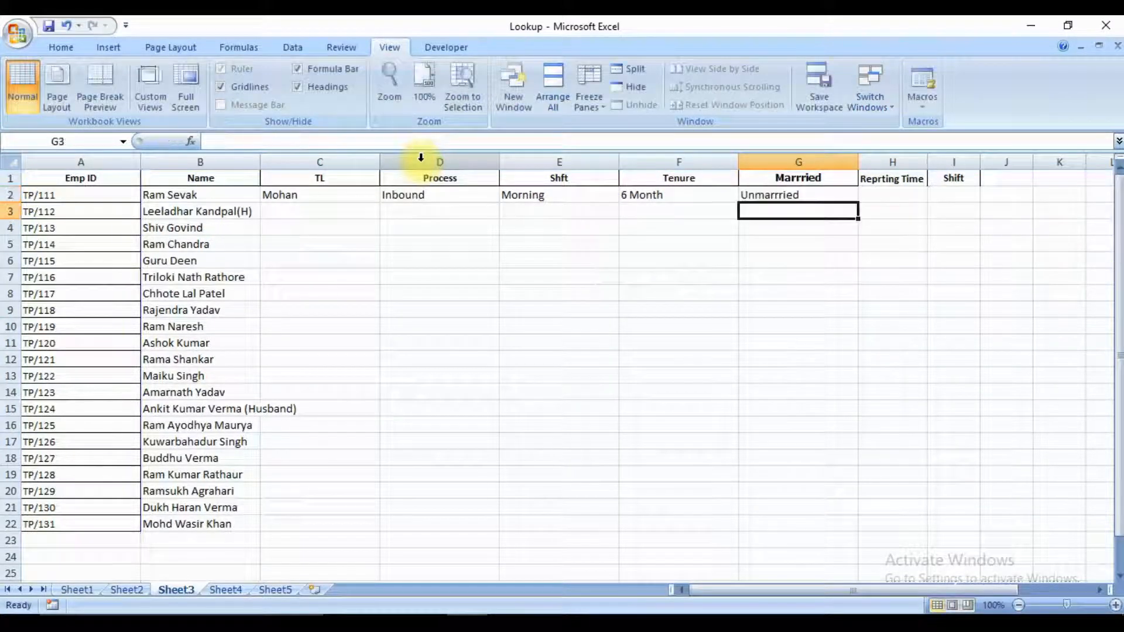
Copy G2's VLOOKUP formula into H2 and set its column index number to 8 to return the reporting time.
{"action": "key", "text": "Up"}
{"action": "key", "text": "ctrl+c"}
{"action": "key", "text": "Right"}
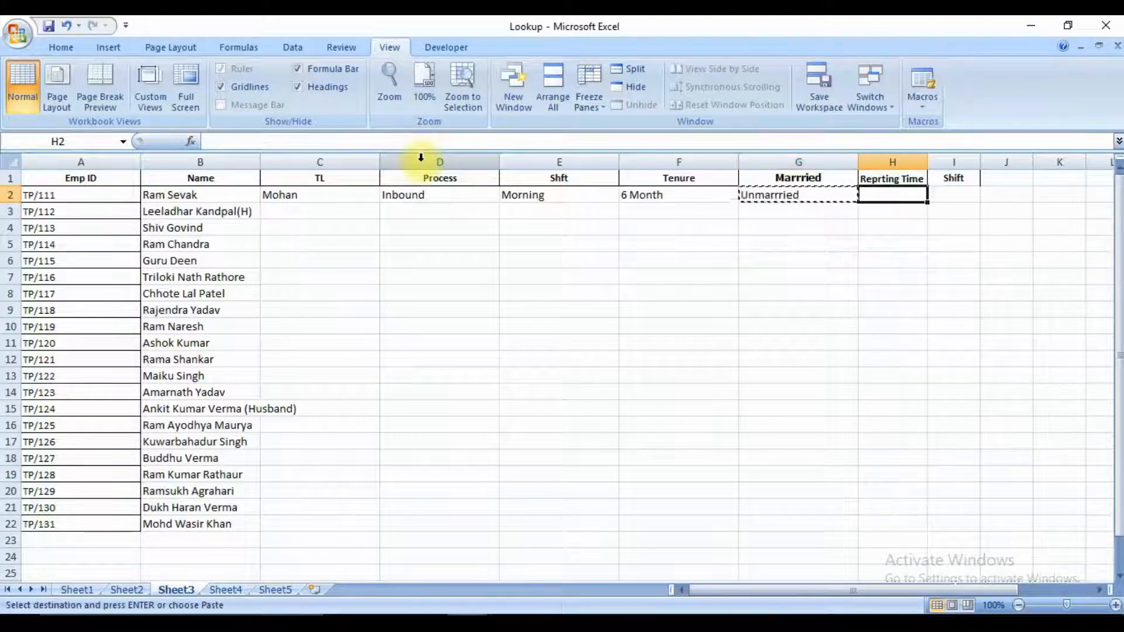
{"action": "key", "text": "ctrl+v"}
{"action": "key", "text": "F2"}
{"action": "key", "text": "Left"}
{"action": "key", "text": "Left"}
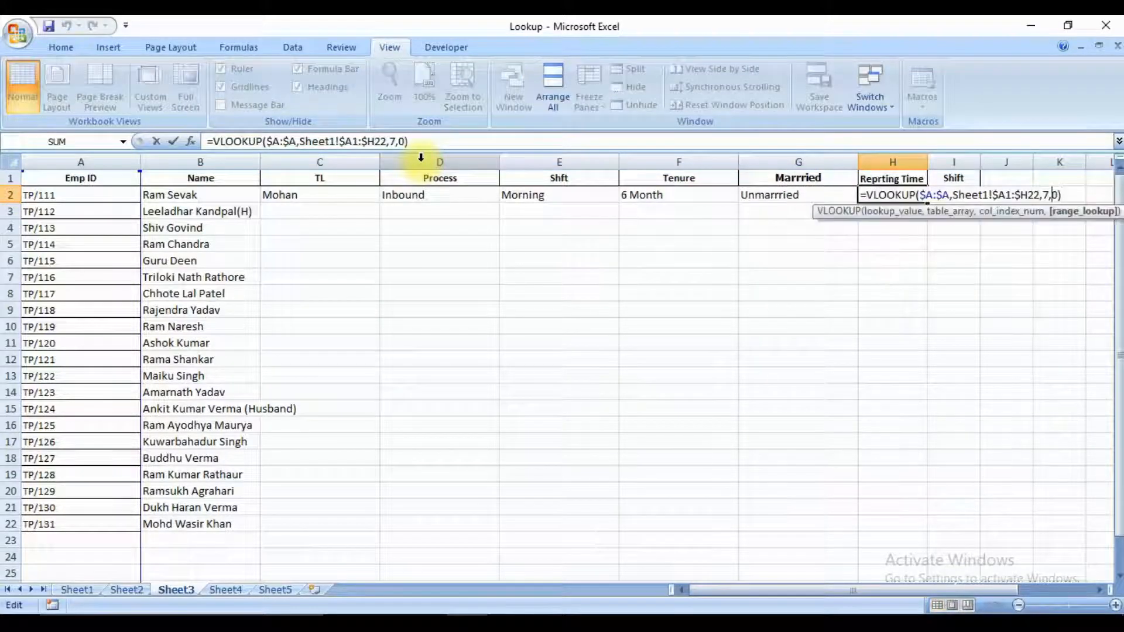
{"action": "key", "text": "Left"}
{"action": "key", "text": "shift+Left"}
{"action": "type", "text": "8"}
{"action": "key", "text": "ctrl+Return"}
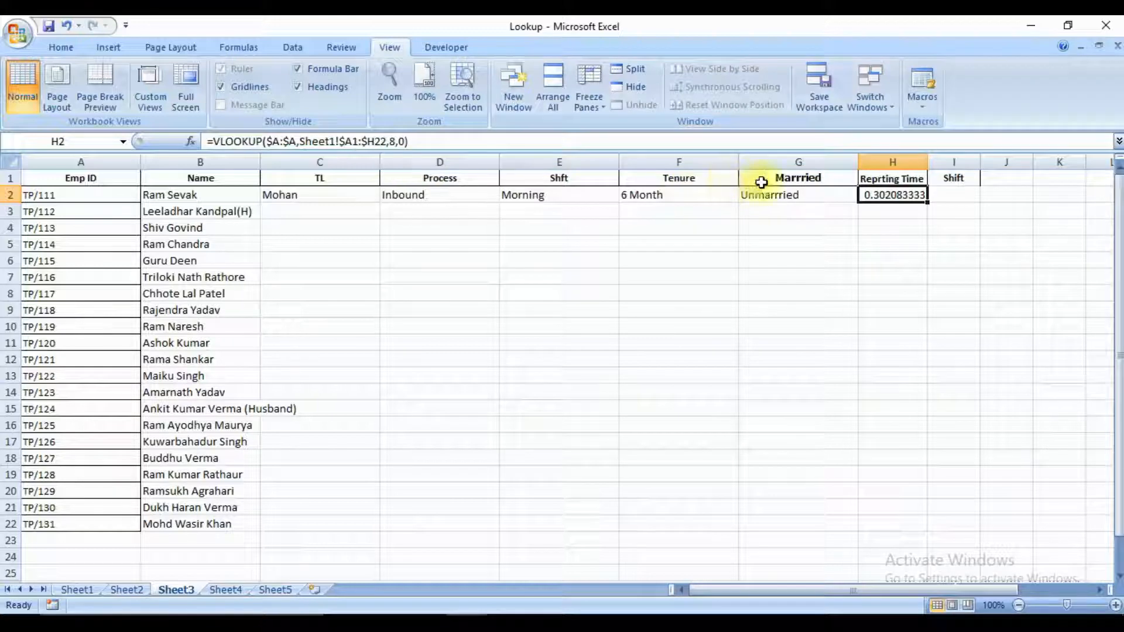
Format the reporting time in H2 with the custom number format h:mm AM/PM.
{"action": "right_click", "coordinate": [867, 195]}
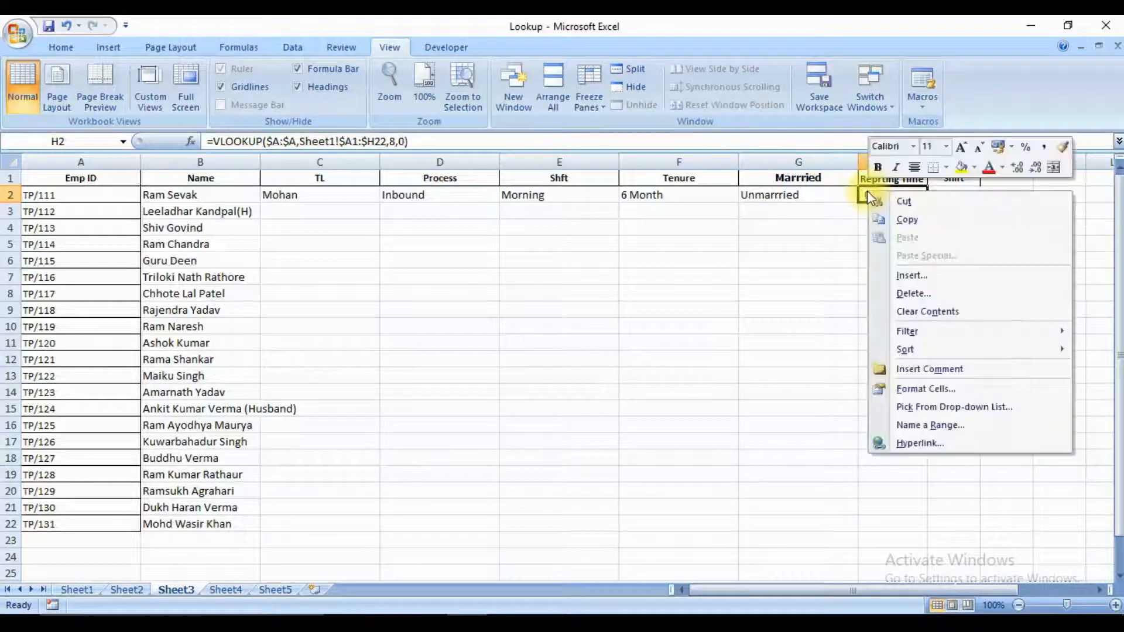
{"action": "left_click", "coordinate": [925, 388]}
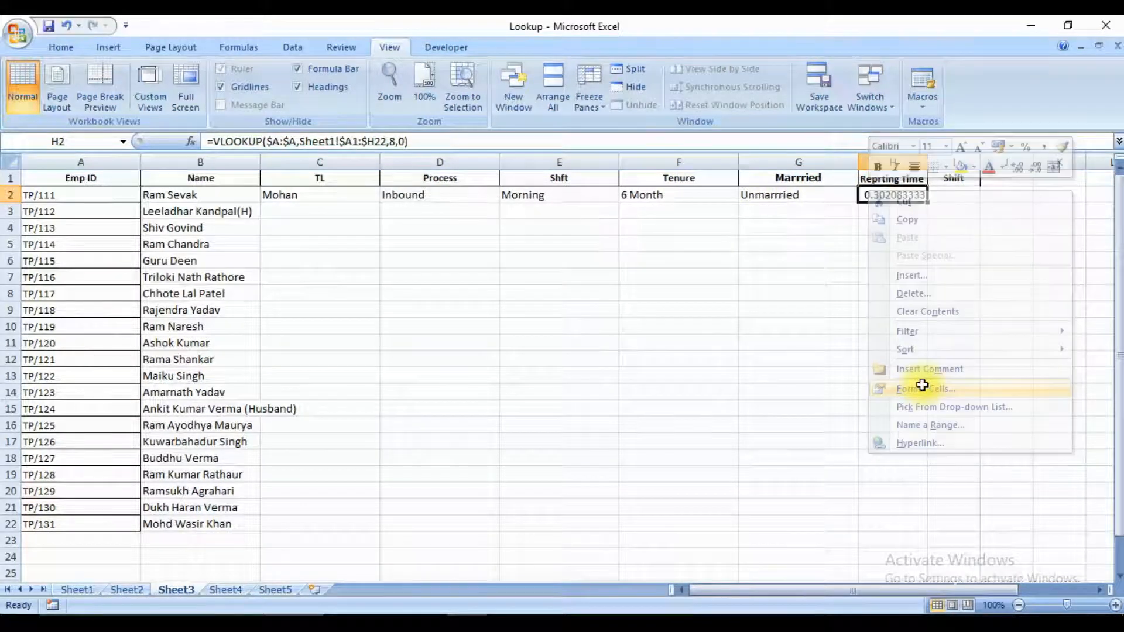
{"action": "right_click", "coordinate": [901, 194]}
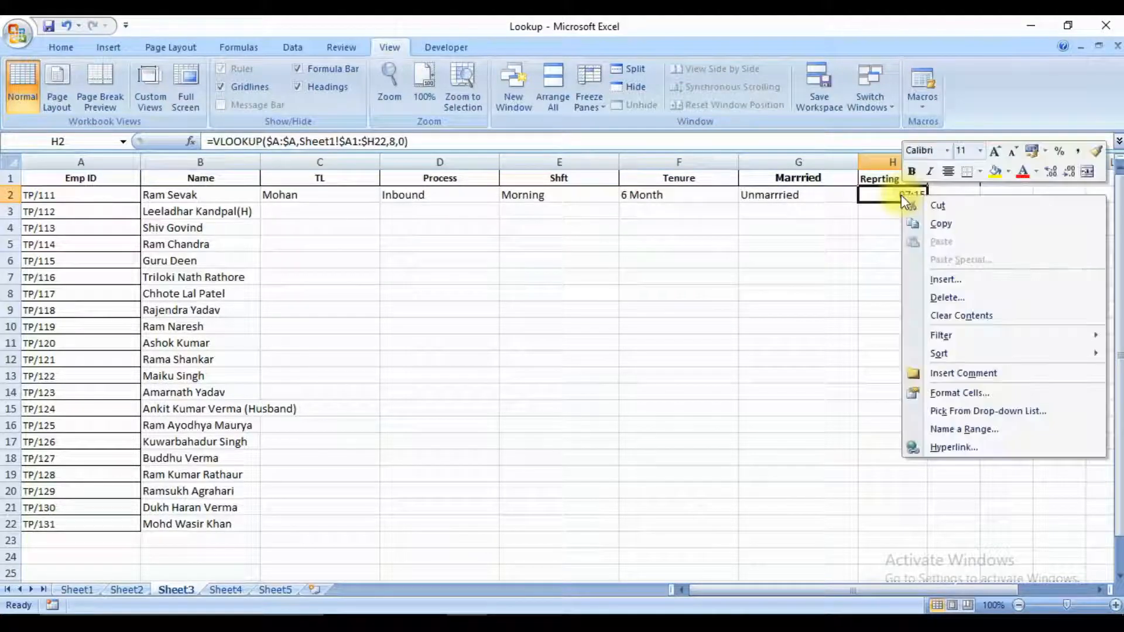
{"action": "left_click", "coordinate": [956, 394]}
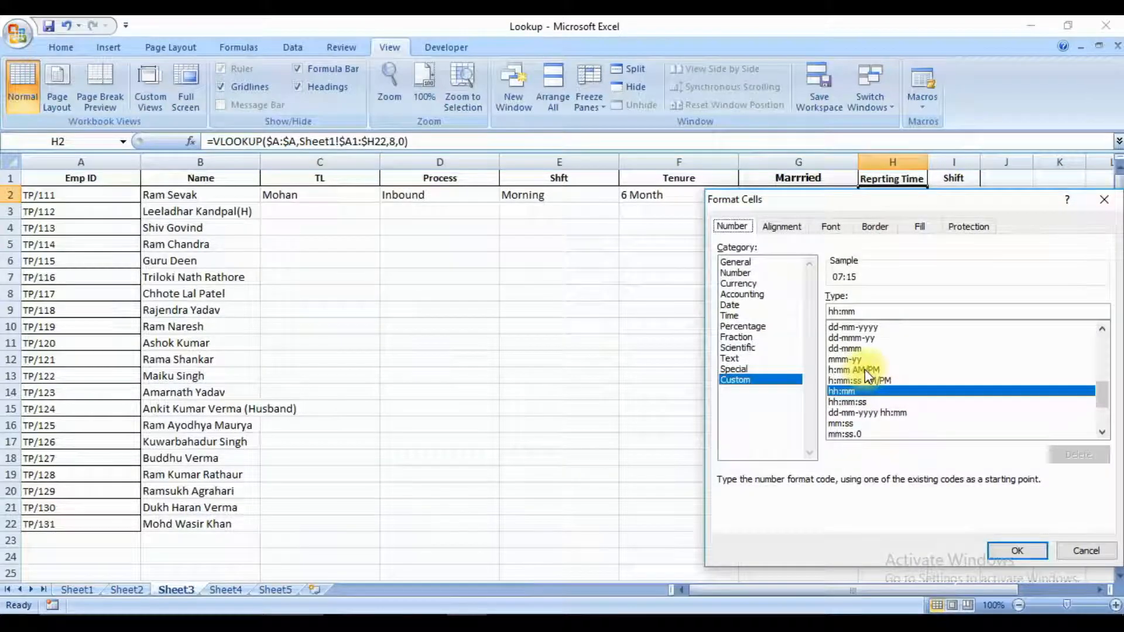
{"action": "left_click", "coordinate": [866, 369]}
{"action": "key", "text": "Return"}
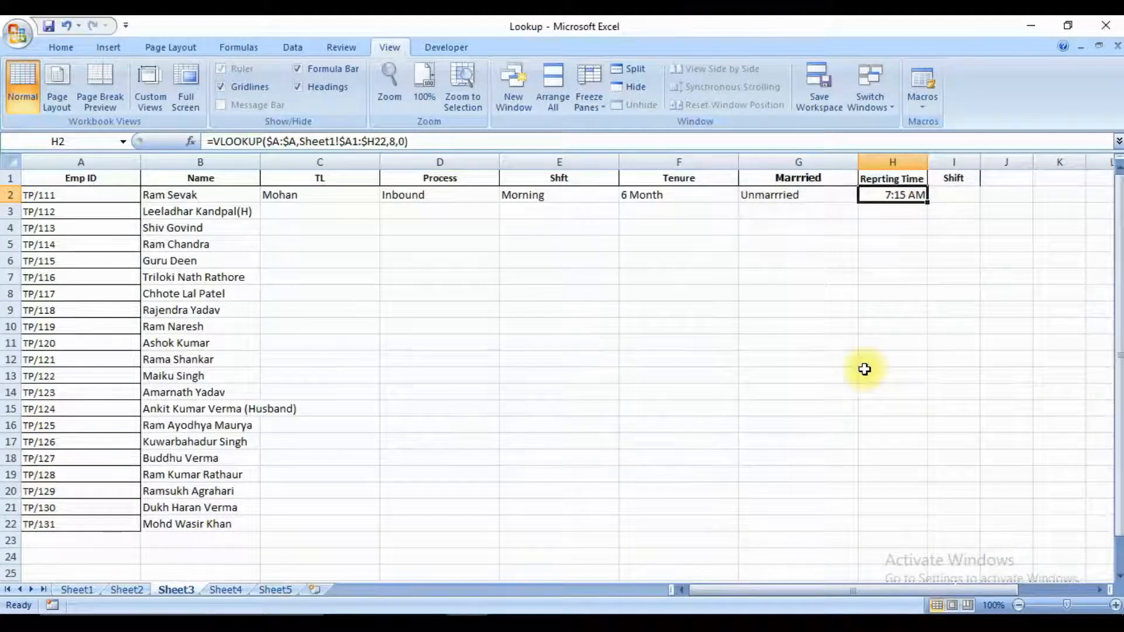
Compare the Shift column after Reprting Time on Sheet3 with the last column of Sheet1's employee table.
{"action": "key", "text": "Left"}
{"action": "key", "text": "Right"}
{"action": "key", "text": "Right"}
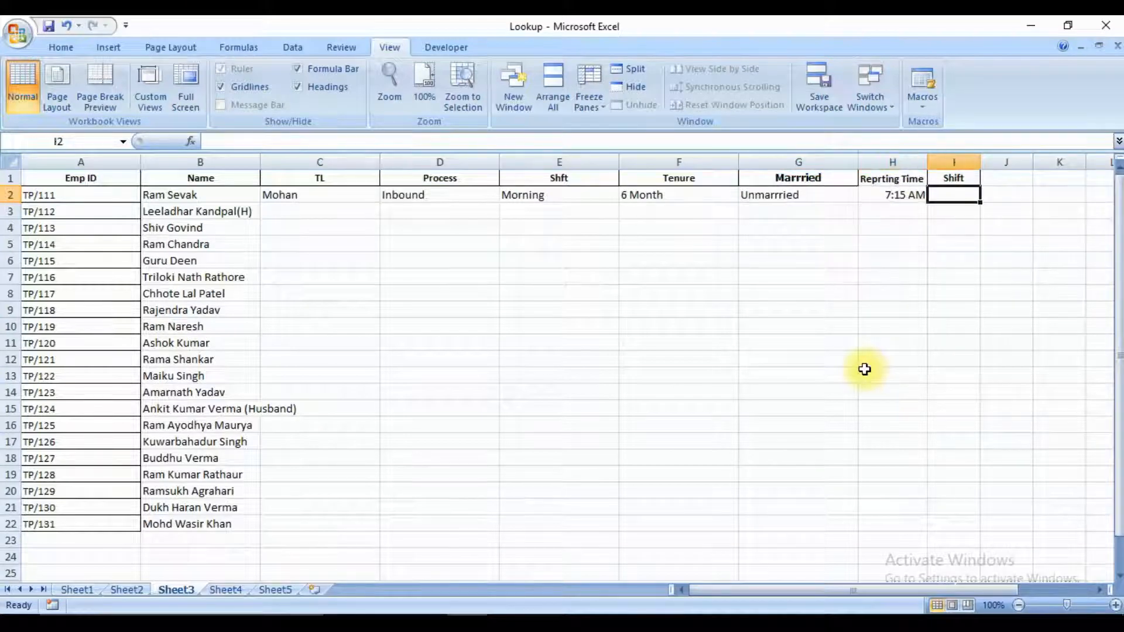
{"action": "key", "text": "Left"}
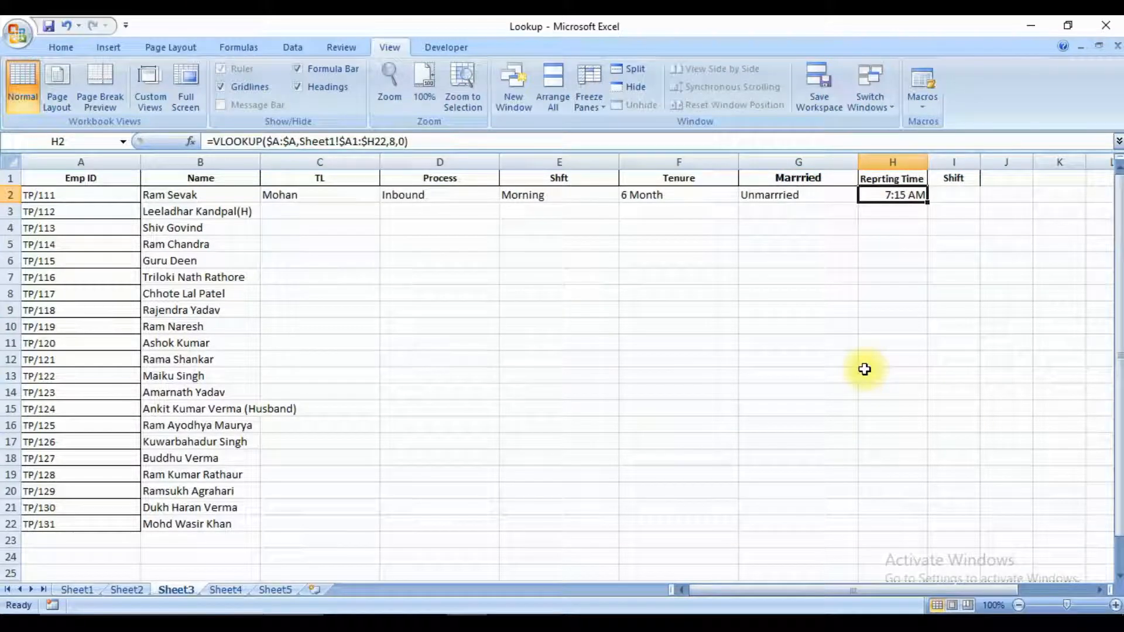
{"action": "key", "text": "ctrl+Page_Up"}
{"action": "key", "text": "ctrl+Page_Up"}
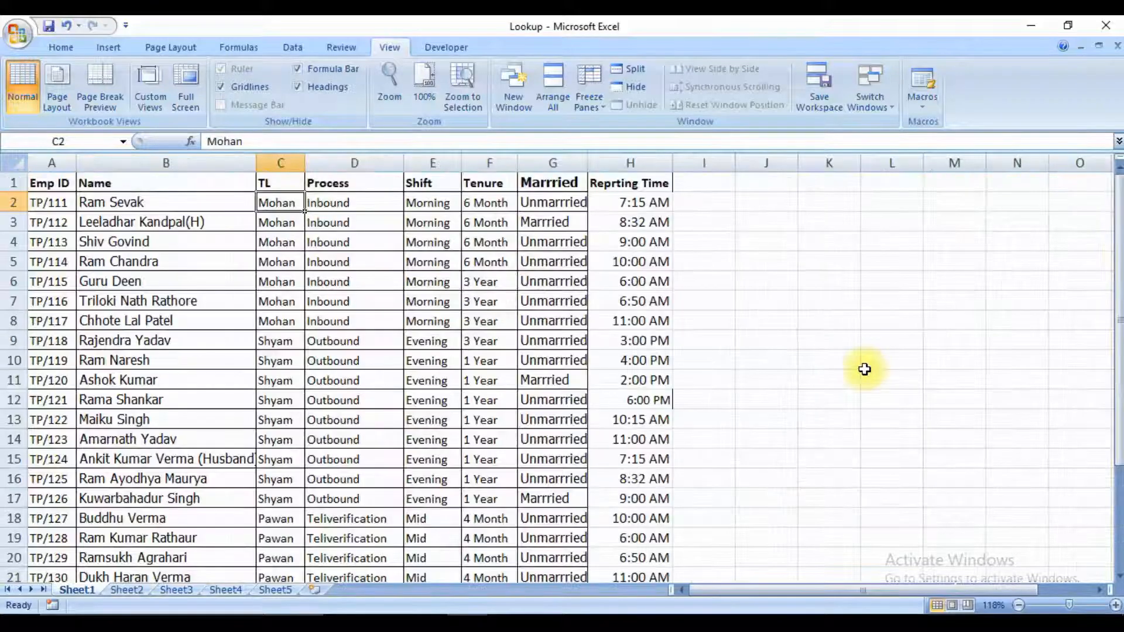
{"action": "key", "text": "Right"}
{"action": "key", "text": "Right"}
{"action": "key", "text": "Right"}
{"action": "key", "text": "Right"}
{"action": "key", "text": "Right"}
{"action": "key", "text": "Up"}
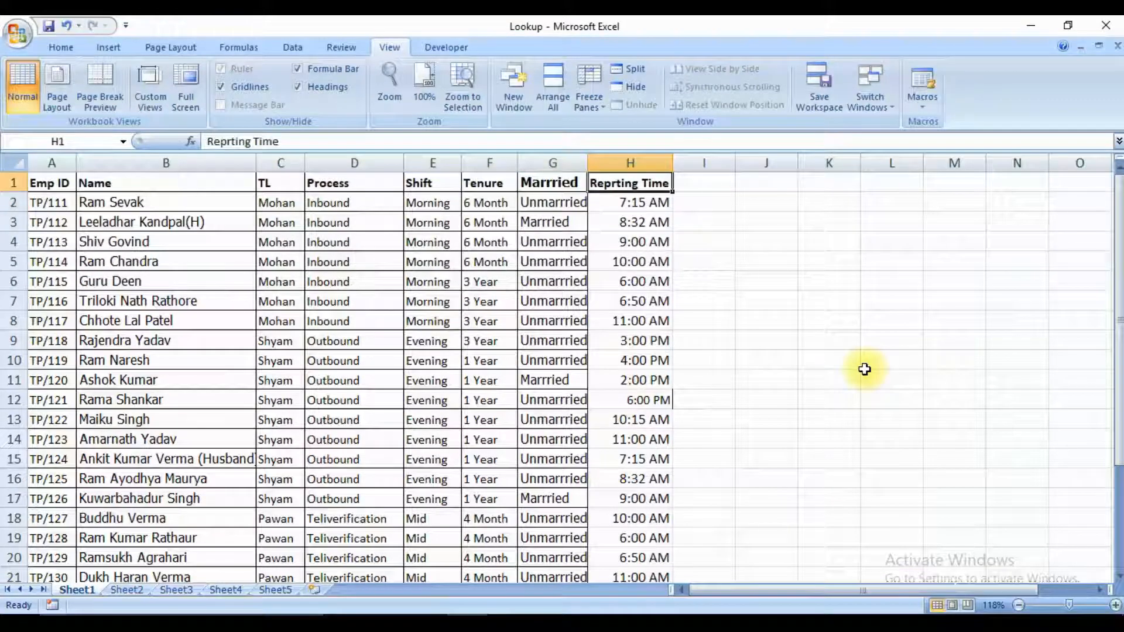
{"action": "key", "text": "ctrl+Page_Down"}
{"action": "key", "text": "ctrl+Page_Down"}
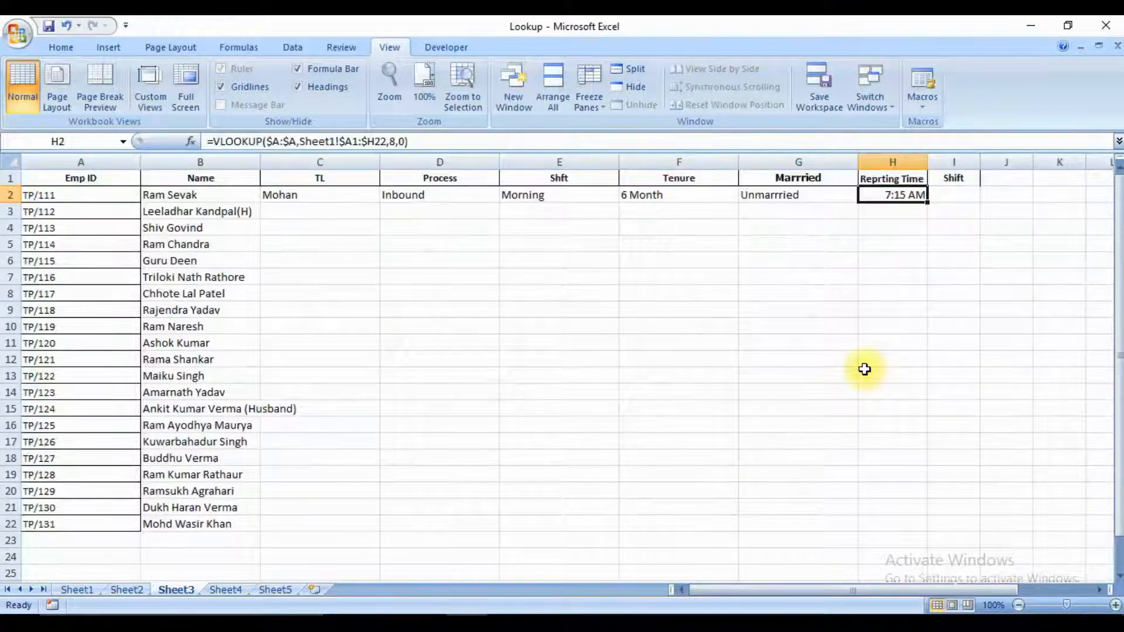
Try H2's VLOOKUP formula in I2 under Shift with column index number 9, and clear the cell again.
{"action": "key", "text": "ctrl+c"}
{"action": "key", "text": "Right"}
{"action": "key", "text": "ctrl+v"}
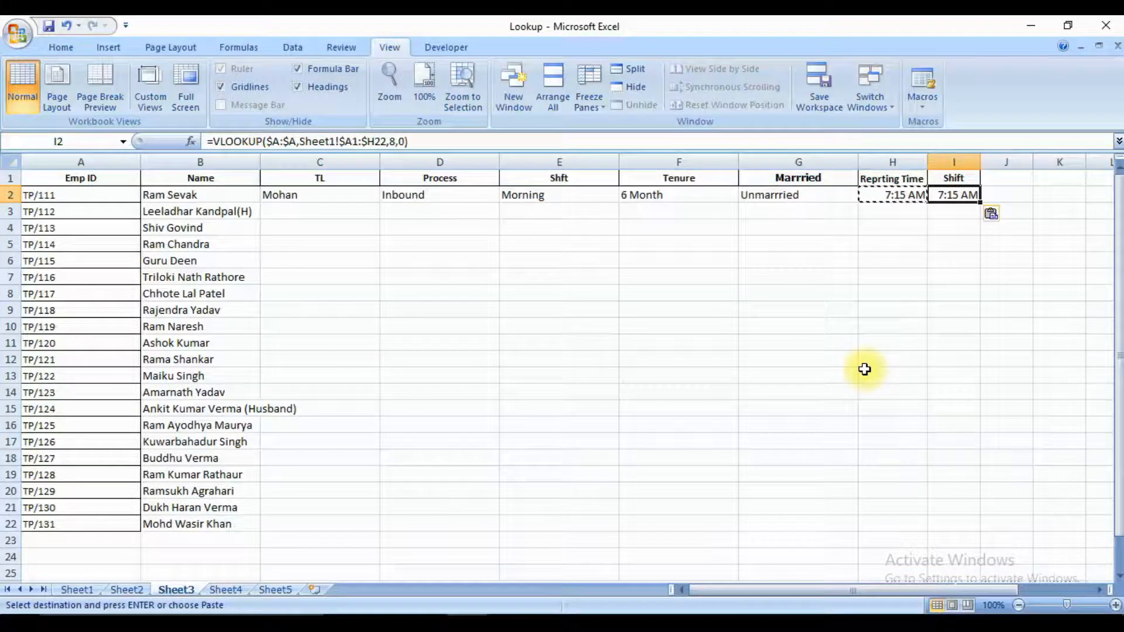
{"action": "key", "text": "F2"}
{"action": "key", "text": "Left"}
{"action": "key", "text": "Left"}
{"action": "key", "text": "Left"}
{"action": "key", "text": "shift+Left"}
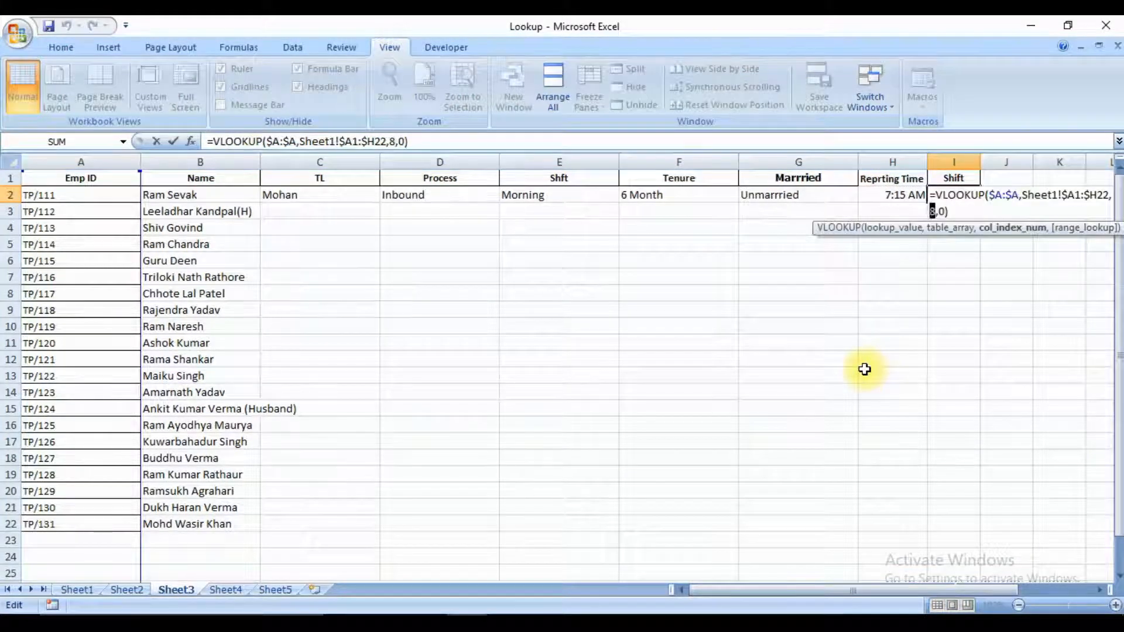
{"action": "type", "text": "9"}
{"action": "key", "text": "Return"}
{"action": "key", "text": "Up"}
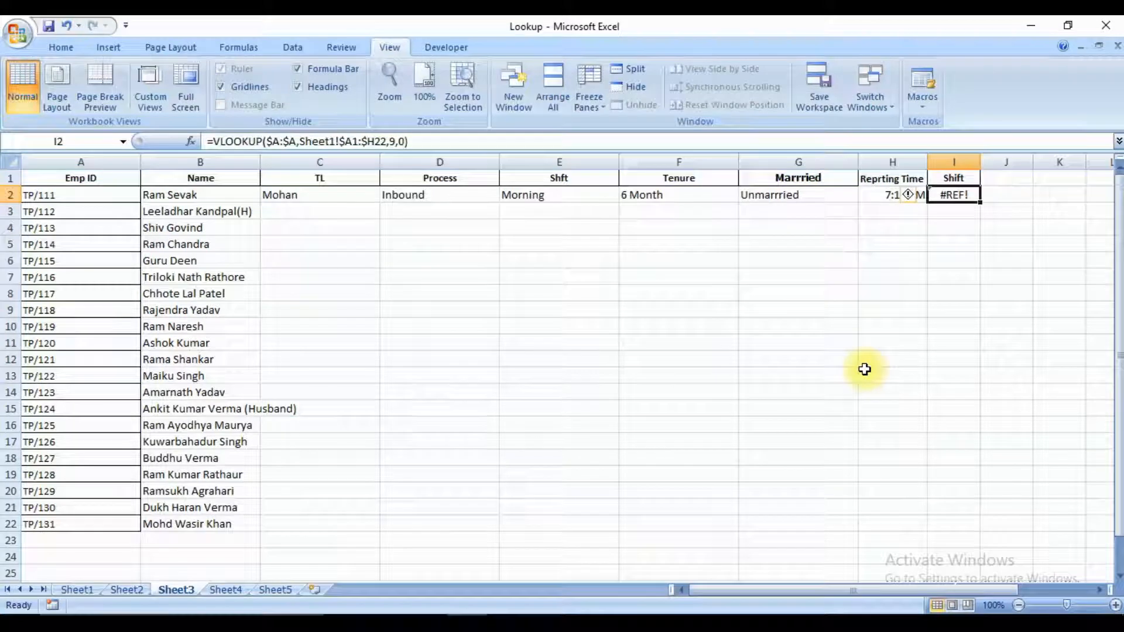
{"action": "key", "text": "Delete"}
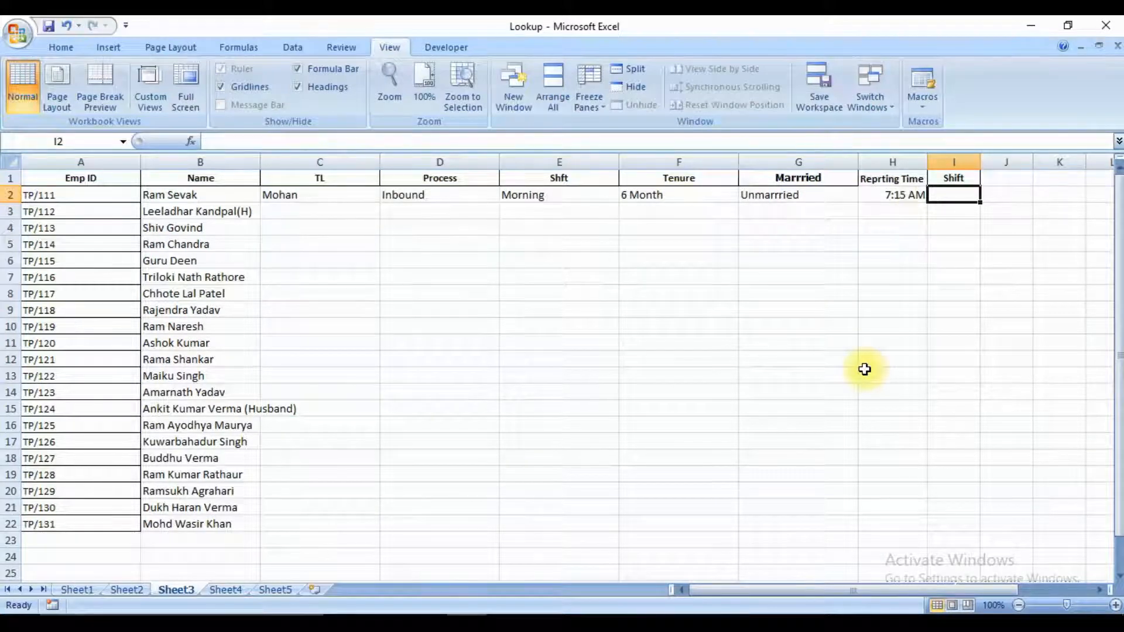
Fill the row 2 VLOOKUP formulas from TL through Reprting Time down through row 22, covering C2:H22.
{"action": "key", "text": "ctrl+Left"}
{"action": "key", "text": "ctrl+Left"}
{"action": "key", "text": "Right"}
{"action": "key", "text": "ctrl+Down"}
{"action": "key", "text": "Right"}
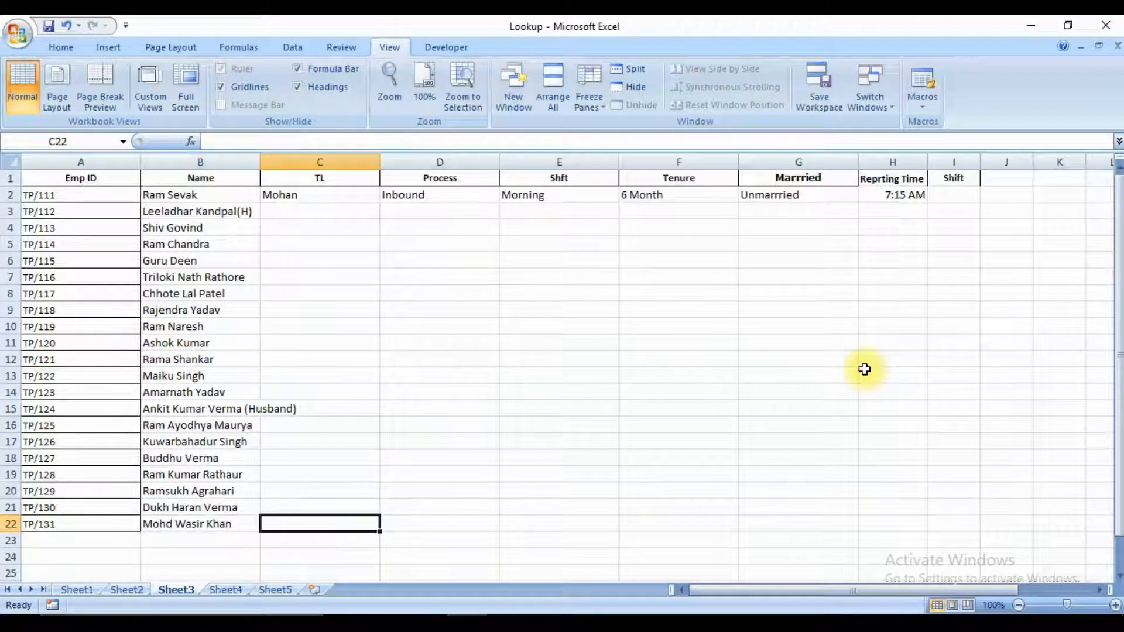
{"action": "key", "text": "shift+Up"}
{"action": "key", "text": "shift+Up"}
{"action": "key", "text": "shift+Up"}
{"action": "key", "text": "shift+Up"}
{"action": "key", "text": "shift+Up"}
{"action": "key", "text": "shift+Up"}
{"action": "key", "text": "shift+Up"}
{"action": "key", "text": "shift+Up"}
{"action": "key", "text": "shift+Up"}
{"action": "key", "text": "shift+Up"}
{"action": "key", "text": "shift+Up"}
{"action": "key", "text": "shift+Up"}
{"action": "key", "text": "shift+Up"}
{"action": "key", "text": "shift+Up"}
{"action": "key", "text": "shift+Up"}
{"action": "key", "text": "shift+Up"}
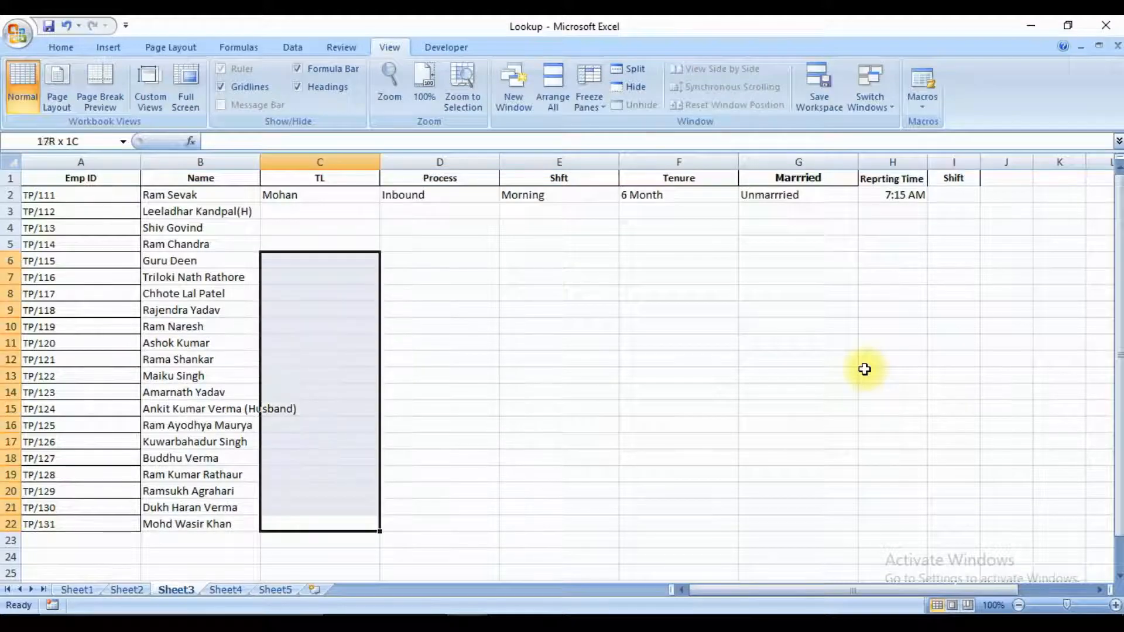
{"action": "key", "text": "shift+Up"}
{"action": "key", "text": "shift+Up"}
{"action": "key", "text": "shift+Up"}
{"action": "key", "text": "shift+Up"}
{"action": "key", "text": "shift+Right"}
{"action": "key", "text": "shift+Right"}
{"action": "key", "text": "shift+Right"}
{"action": "key", "text": "shift+Right"}
{"action": "key", "text": "shift+Right"}
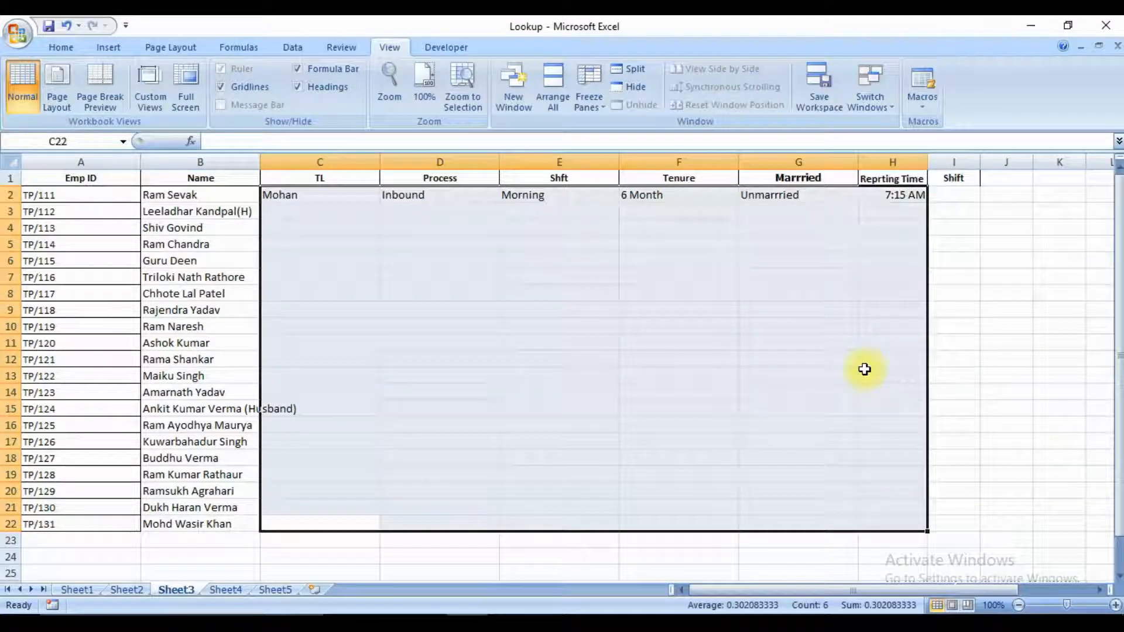
{"action": "key", "text": "ctrl+d"}
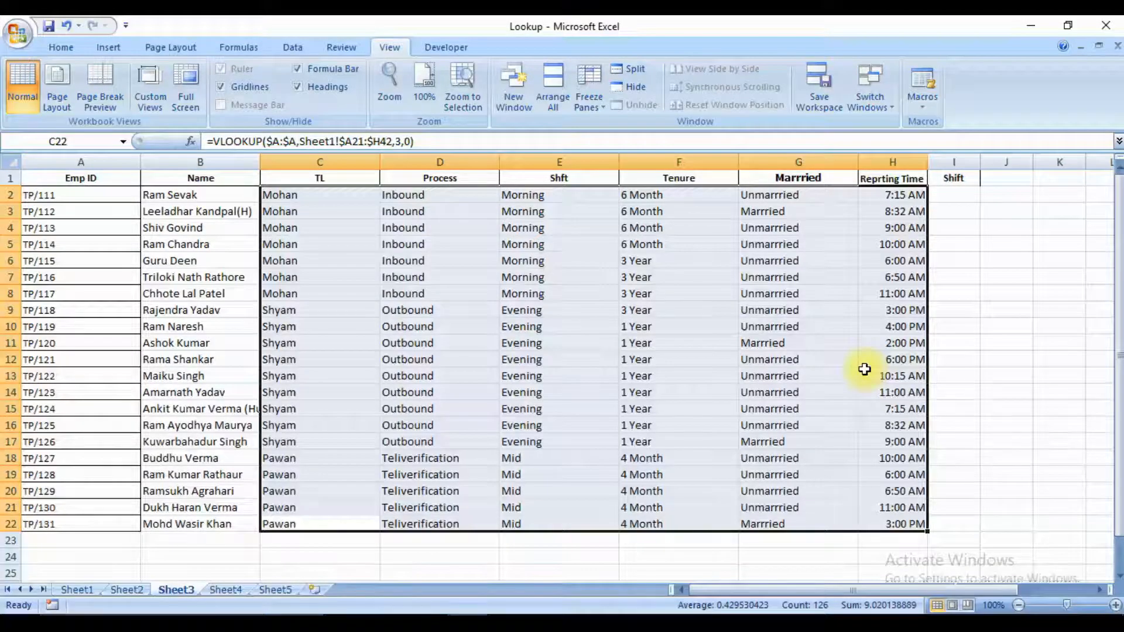
{"action": "key", "text": "Up"}
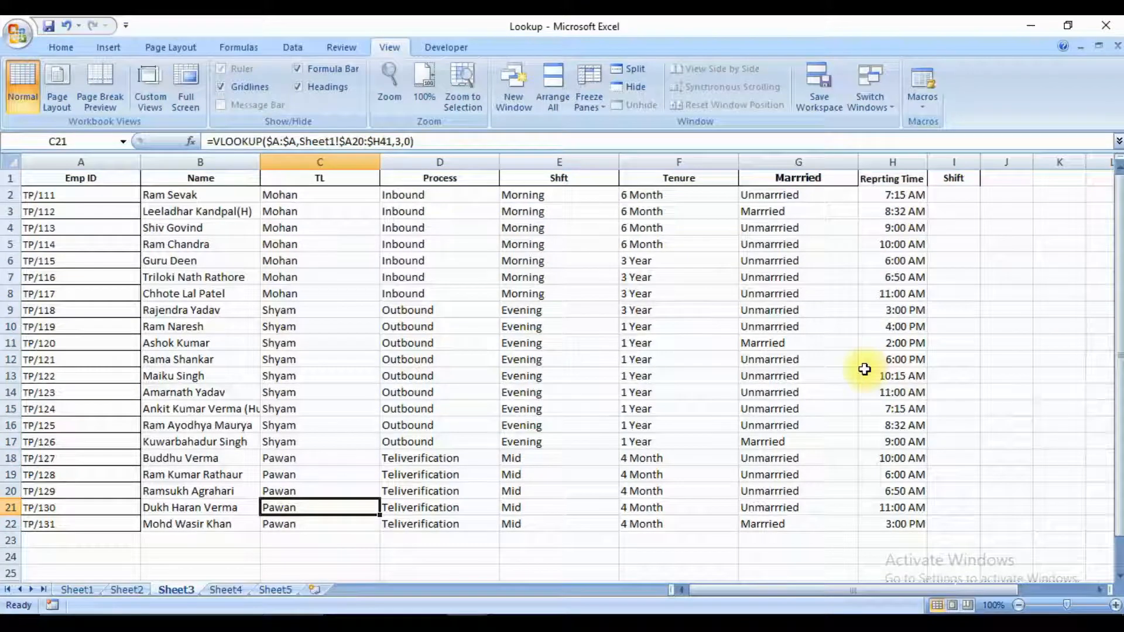
{"action": "key", "text": "ctrl+Up"}
{"action": "key", "text": "Down"}
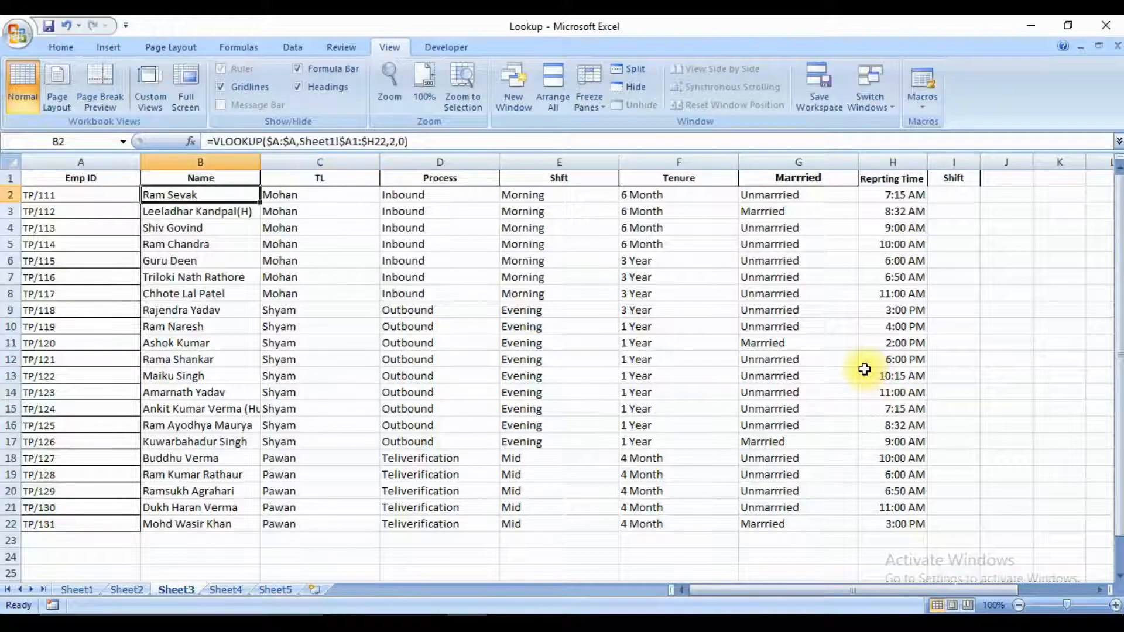
Check the column index numbers in the row 2 VLOOKUP formulas from Name through Reprting Time.
{"action": "key", "text": "Right"}
{"action": "key", "text": "Right"}
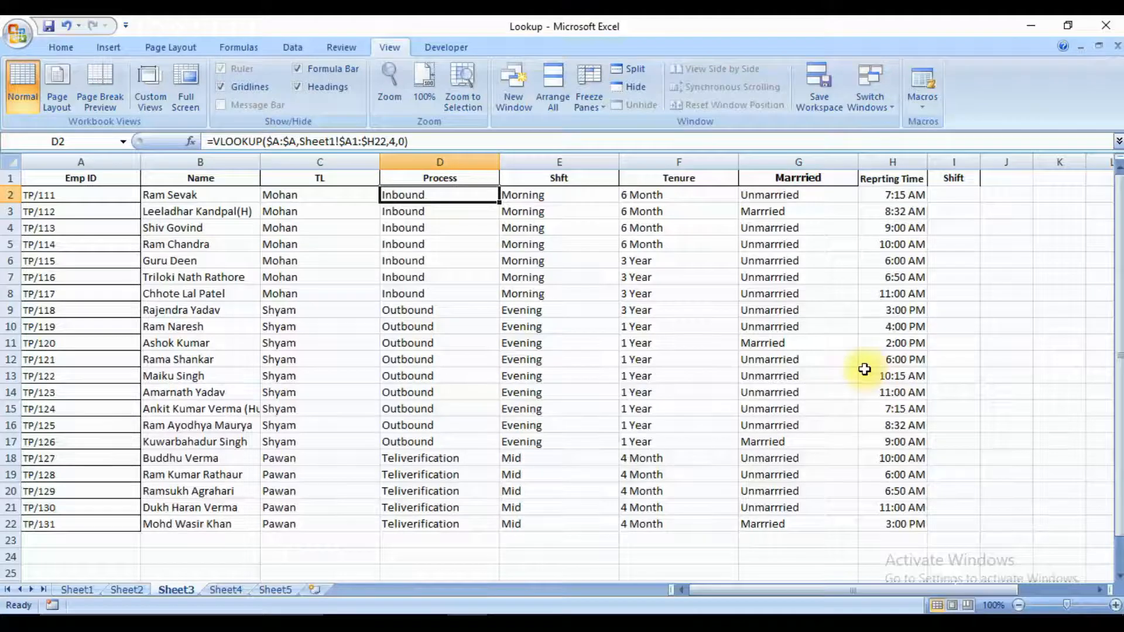
{"action": "key", "text": "Right"}
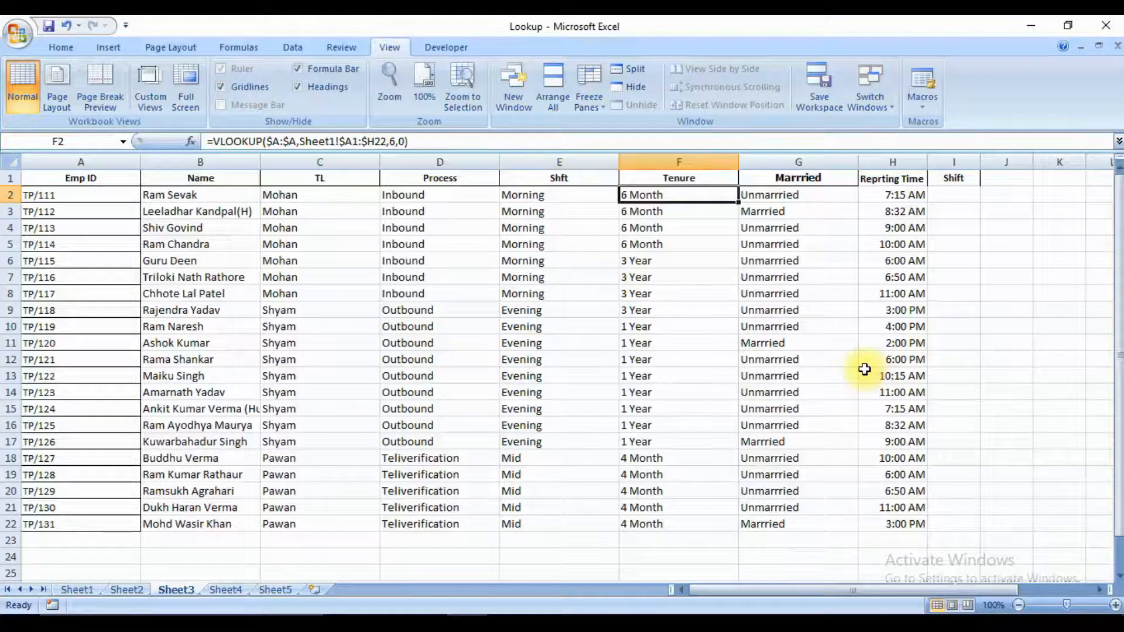
{"action": "key", "text": "Right"}
{"action": "key", "text": "Right"}
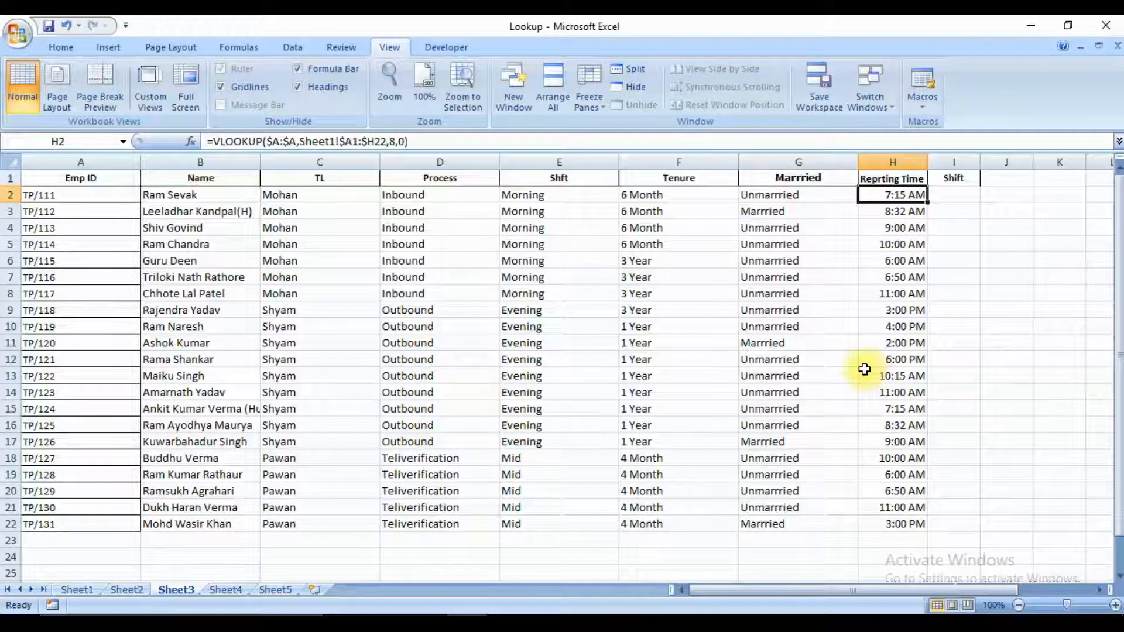
{"action": "key", "text": "Home"}
{"action": "key", "text": "Right"}
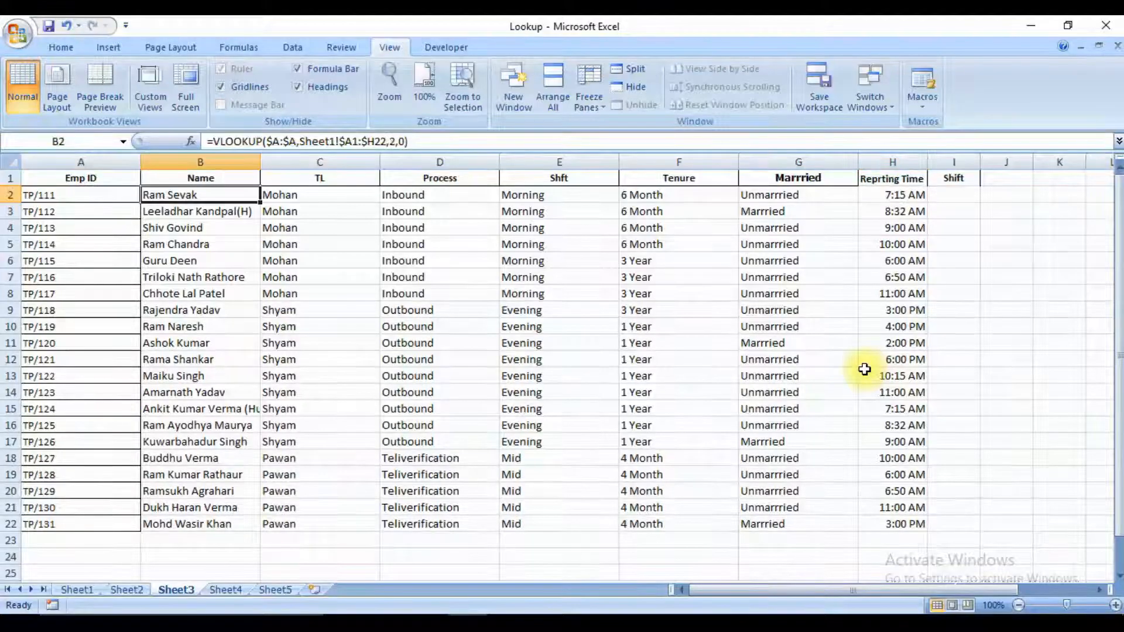
{"action": "key", "text": "Right"}
{"action": "key", "text": "Right"}
{"action": "key", "text": "Right"}
{"action": "key", "text": "Right"}
{"action": "key", "text": "Right"}
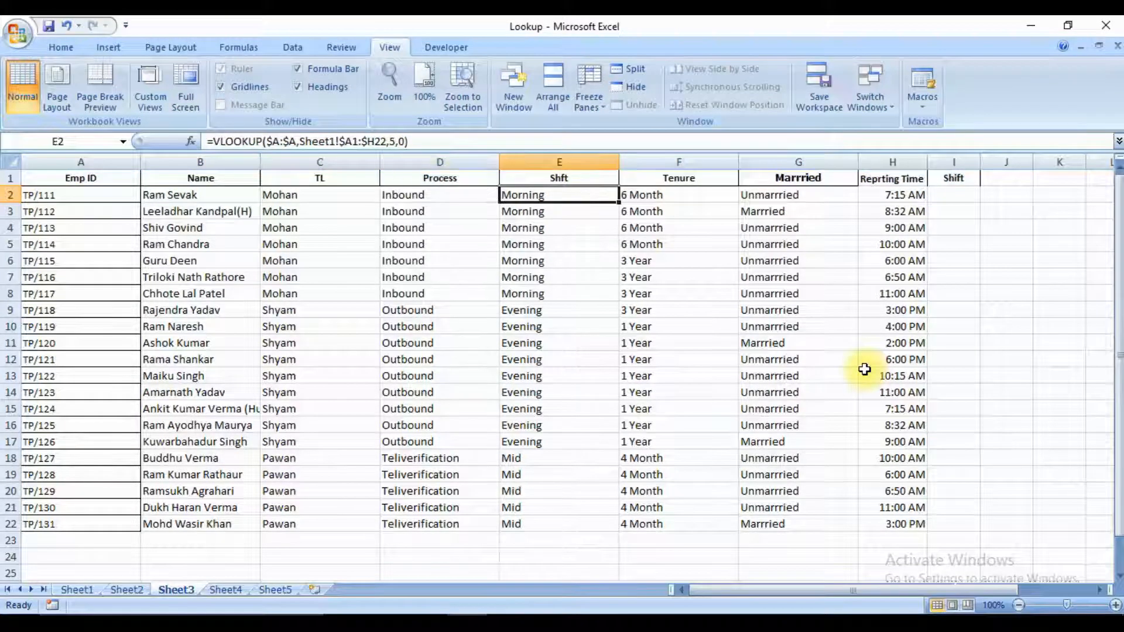
{"action": "key", "text": "Left"}
{"action": "key", "text": "Left"}
{"action": "key", "text": "Left"}
{"action": "key", "text": "Left"}
{"action": "key", "text": "Left"}
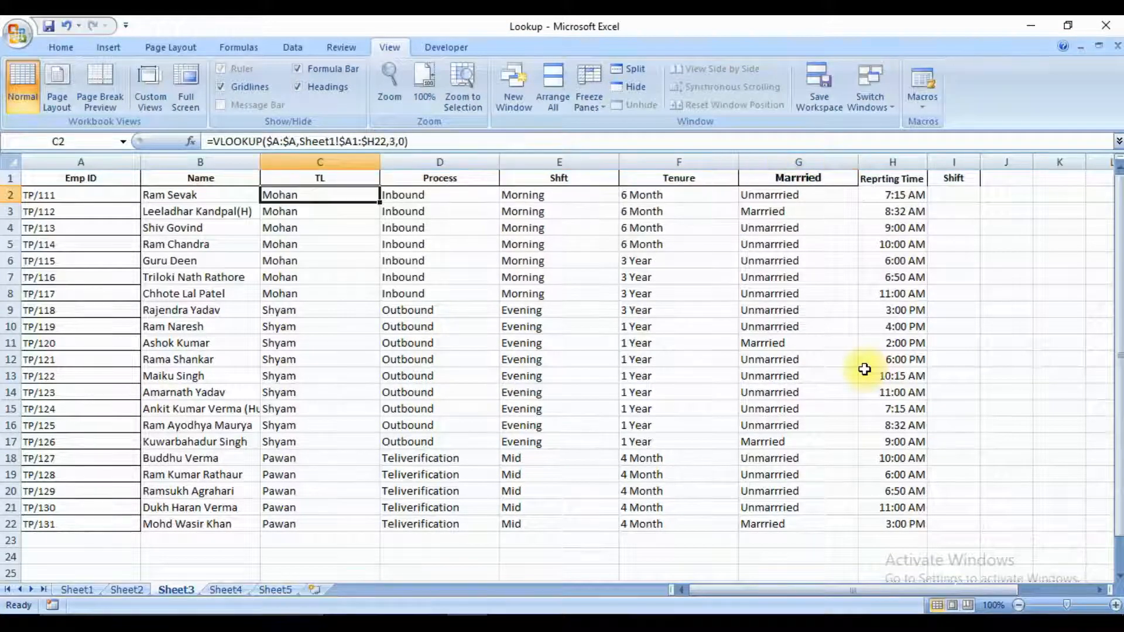
Clear the VLOOKUP formulas from the TL through Reprting Time columns, range C2:H22.
{"action": "key", "text": "Right"}
{"action": "key", "text": "ctrl+shift+Right"}
{"action": "key", "text": "ctrl+shift+Down"}
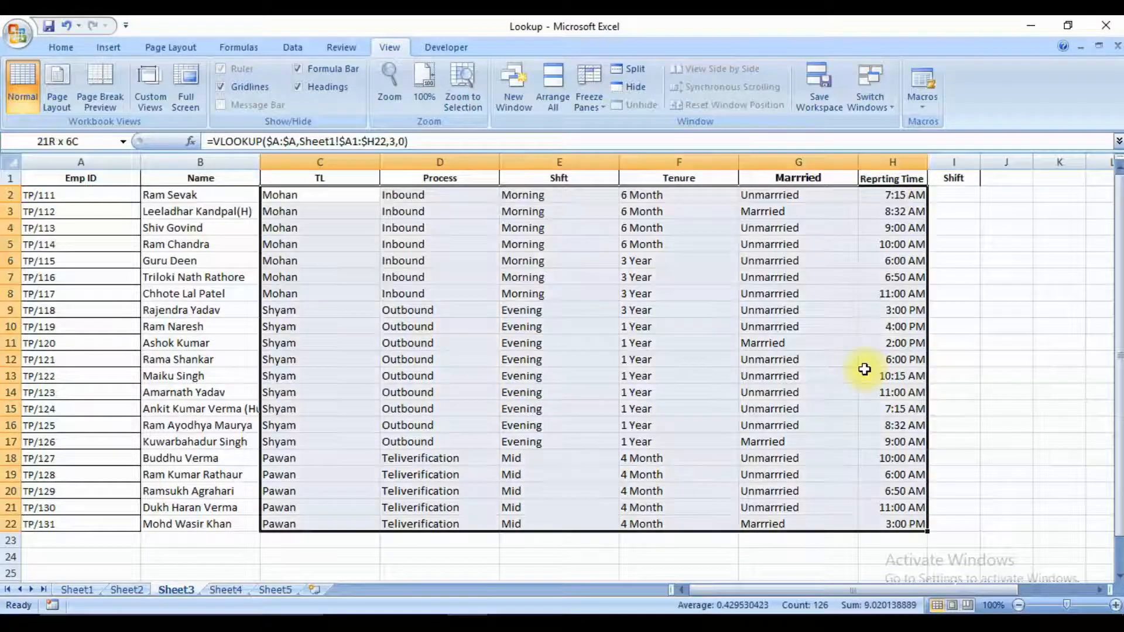
{"action": "key", "text": "Delete"}
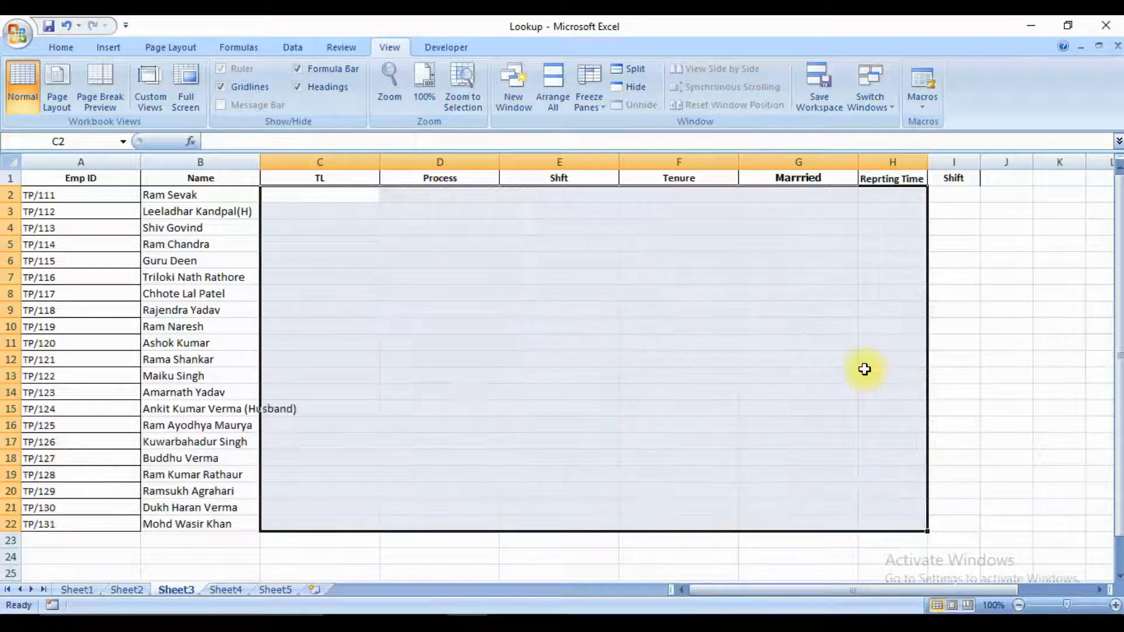
Replace the column index number in B2's VLOOKUP formula with COLUMNS($A$1:B1).
{"action": "key", "text": "Left"}
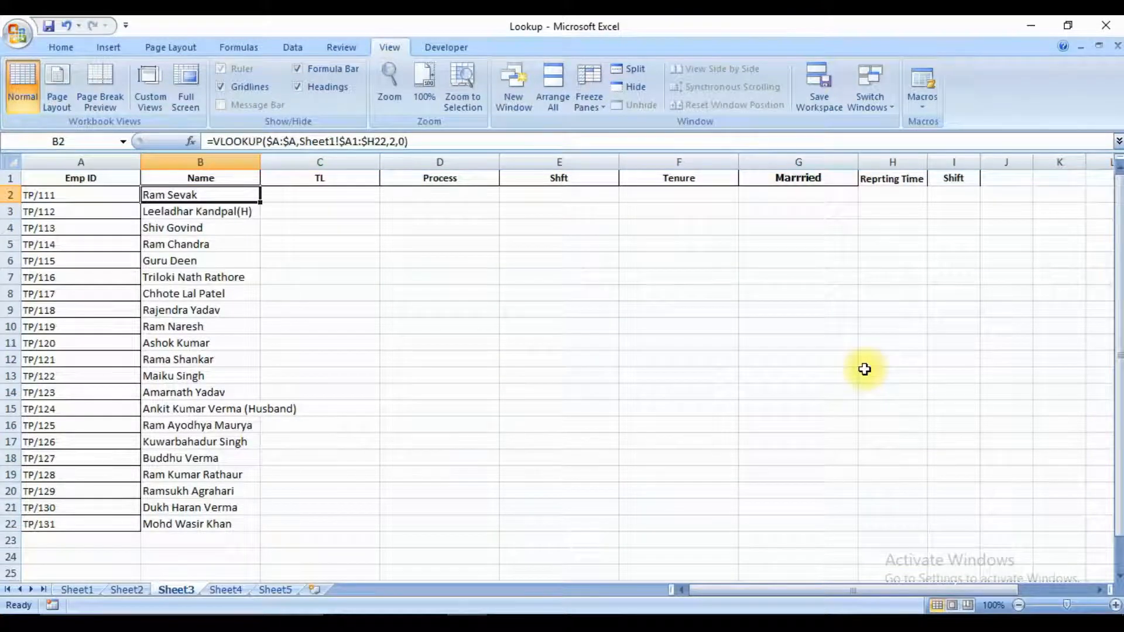
{"action": "key", "text": "F2"}
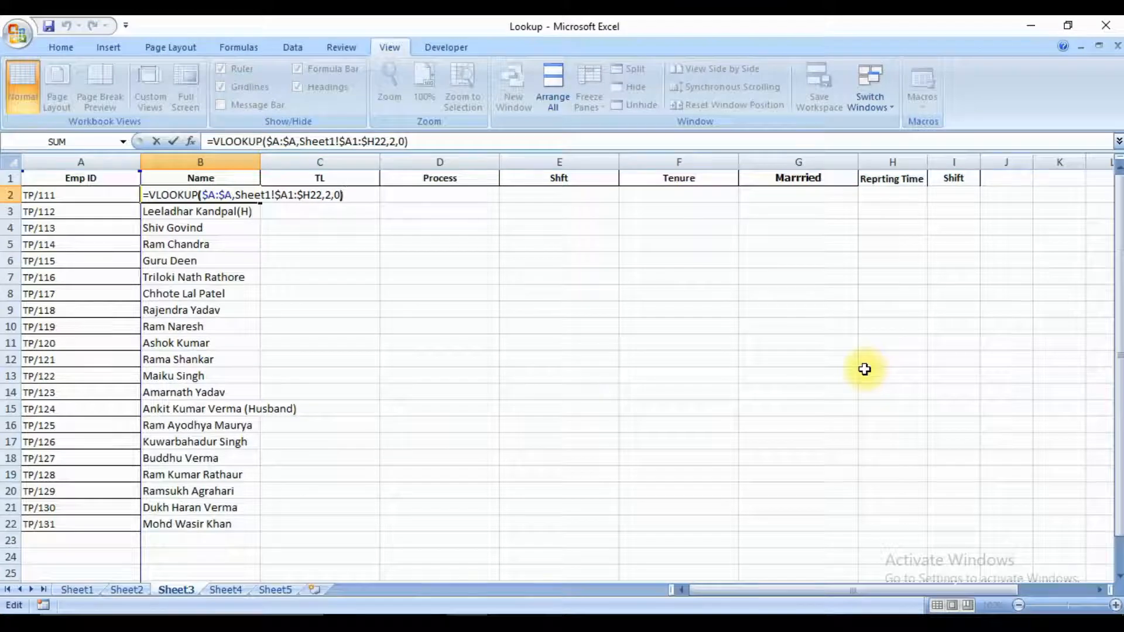
{"action": "key", "text": "Left"}
{"action": "key", "text": "Left"}
{"action": "key", "text": "Left"}
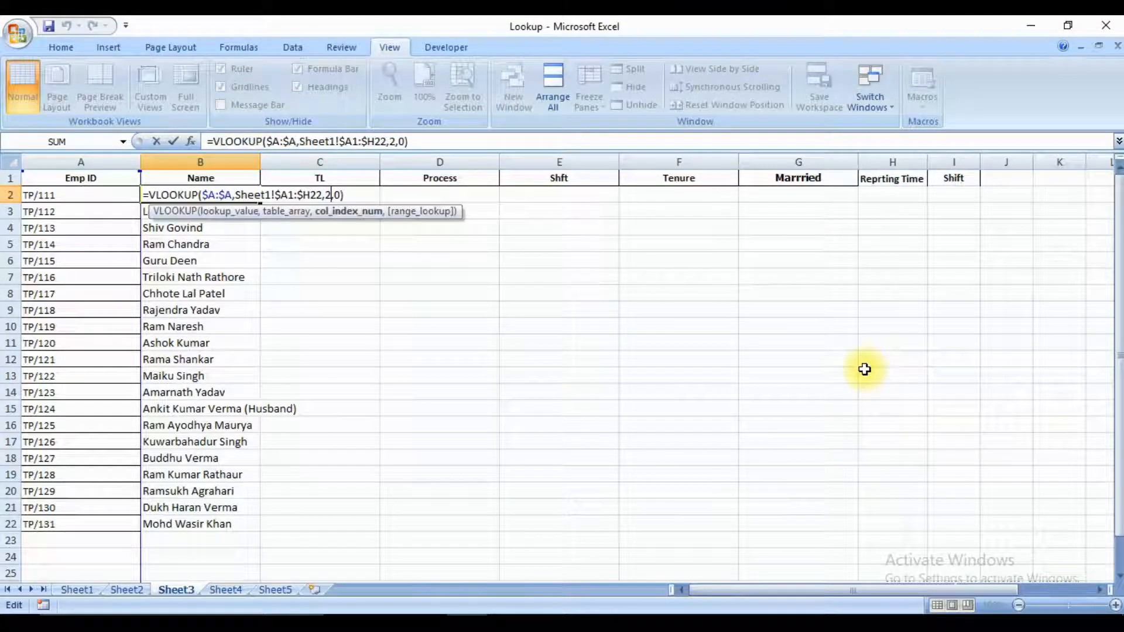
{"action": "key", "text": "BackSpace"}
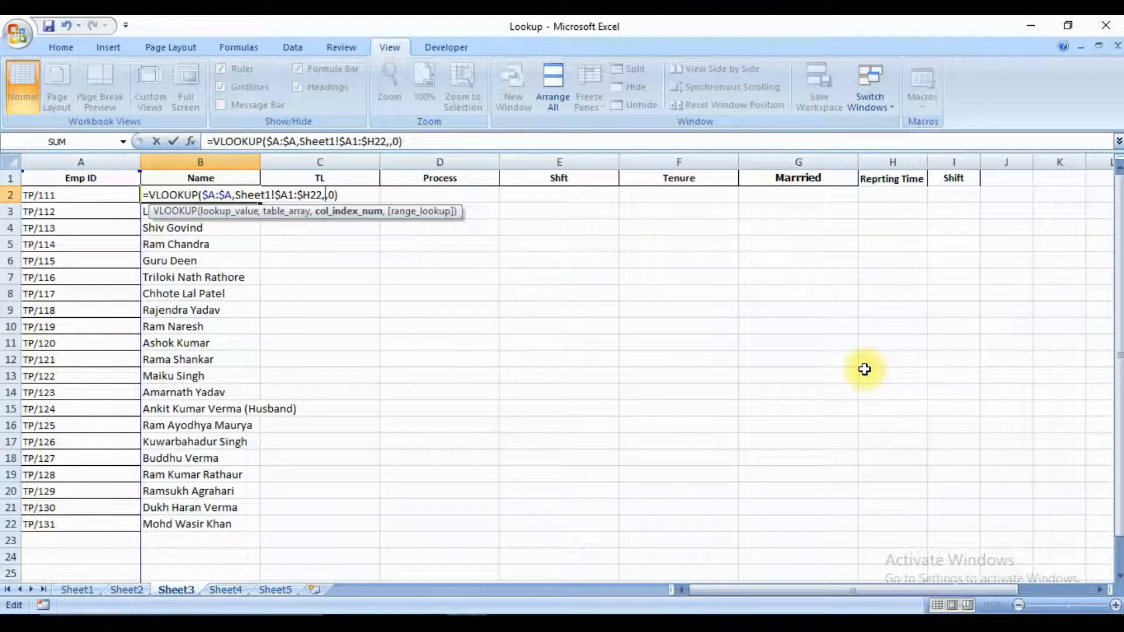
{"action": "type", "text": "co"}
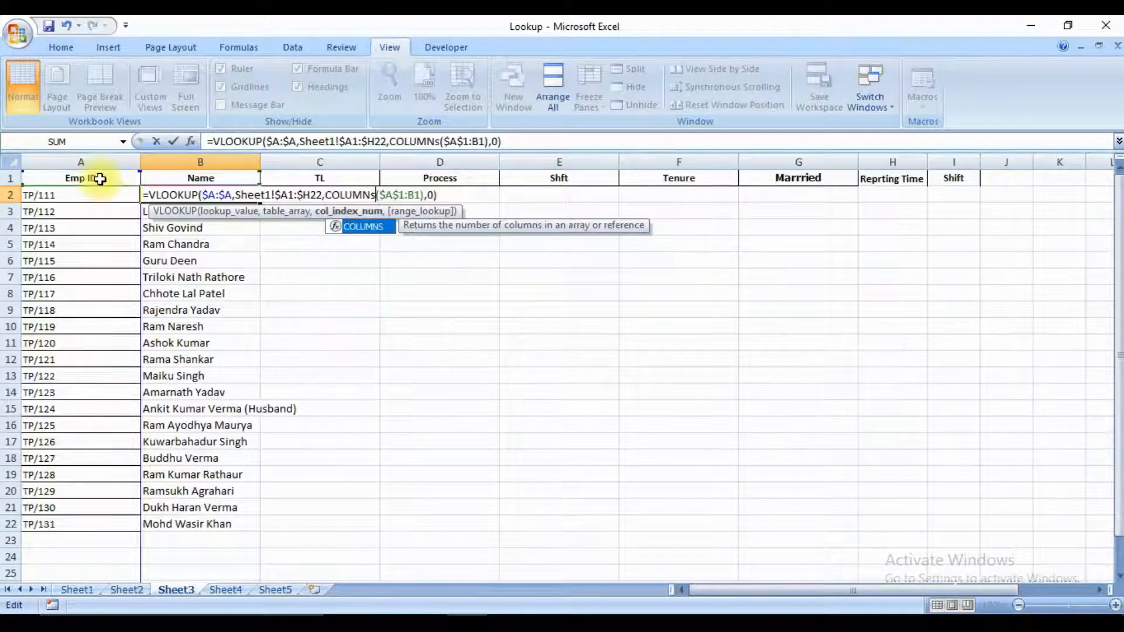
{"action": "key", "text": "BackSpace"}
{"action": "type", "text": "S"}
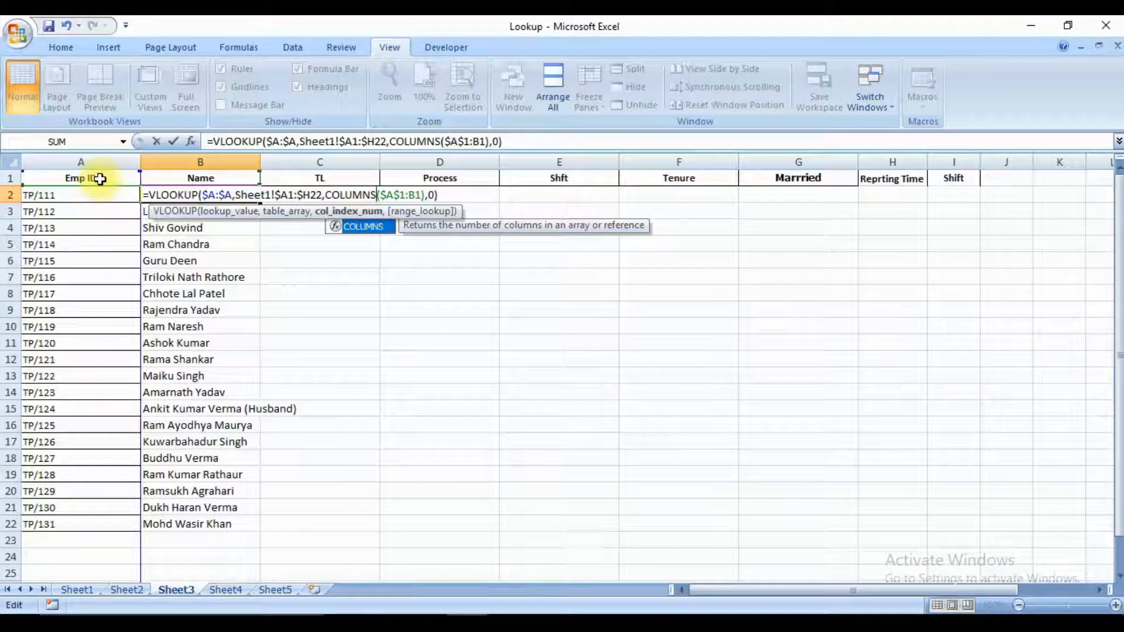
{"action": "key", "text": "Right"}
{"action": "key", "text": "Left"}
{"action": "key", "text": "Left"}
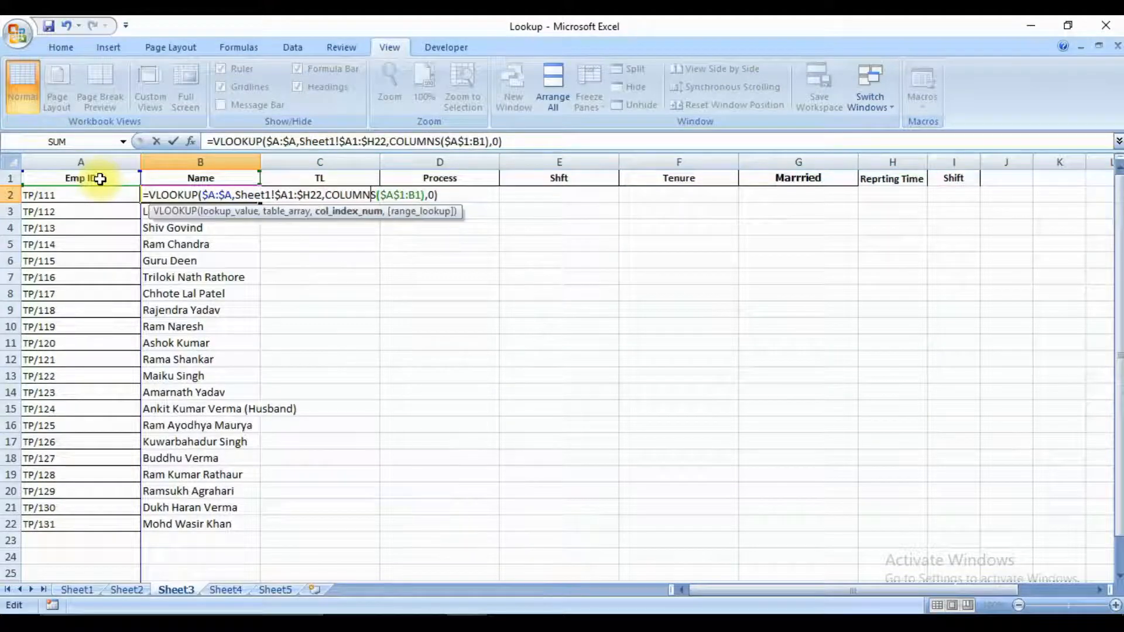
{"action": "left_click", "coordinate": [79, 177]}
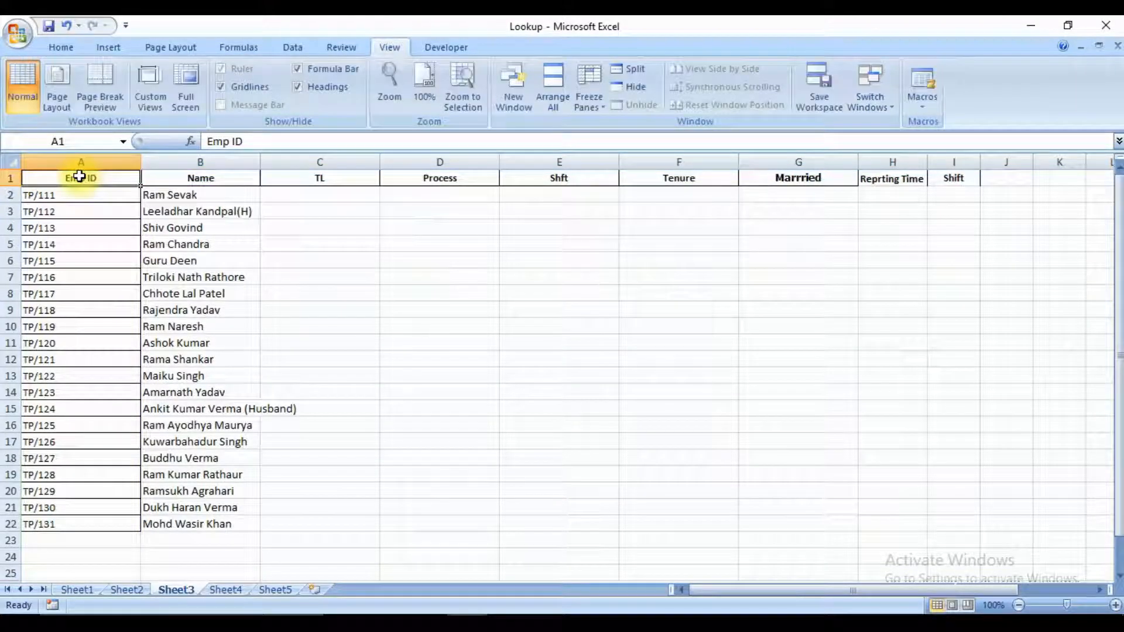
Change the COLUMNS range in B2's formula to $A1:B1, locking only the column of the first reference.
{"action": "key", "text": "Down"}
{"action": "key", "text": "Right"}
{"action": "key", "text": "F2"}
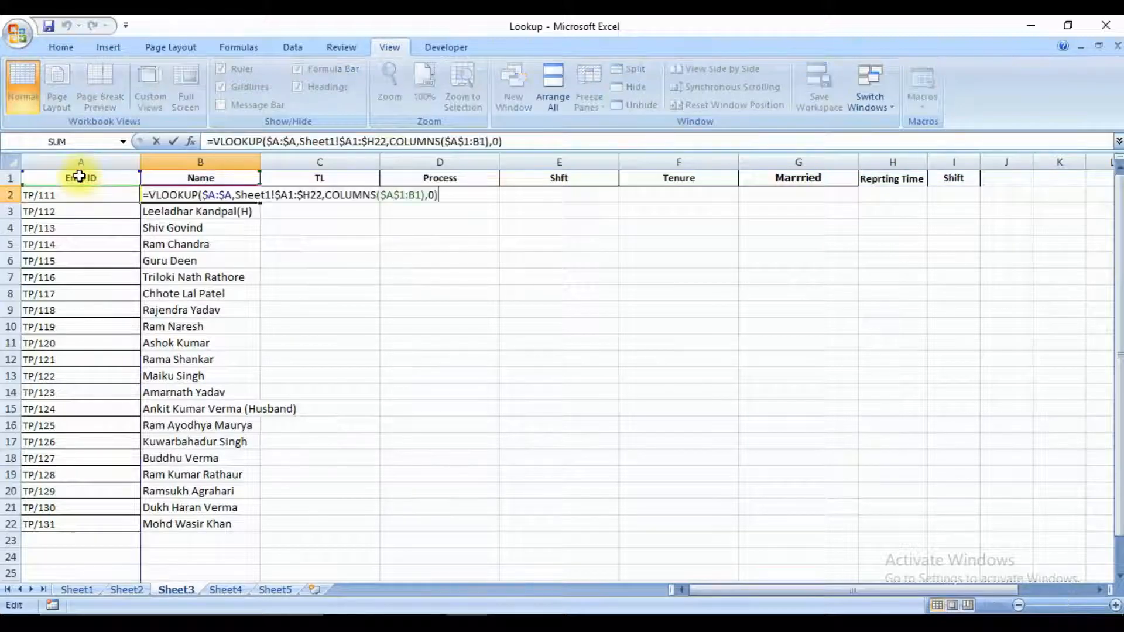
{"action": "key", "text": "Left"}
{"action": "key", "text": "Left"}
{"action": "key", "text": "Left"}
{"action": "key", "text": "Left"}
{"action": "key", "text": "Left"}
{"action": "key", "text": "Left"}
{"action": "key", "text": "Left"}
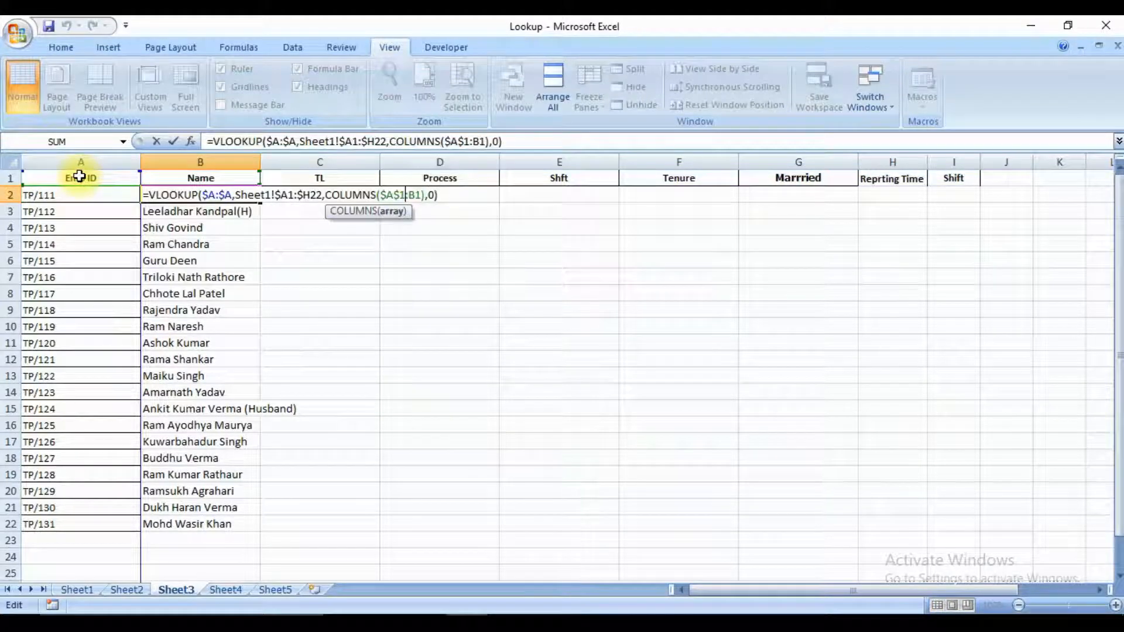
{"action": "key", "text": "Left"}
{"action": "key", "text": "Left"}
{"action": "key", "text": "Right"}
{"action": "key", "text": "BackSpace"}
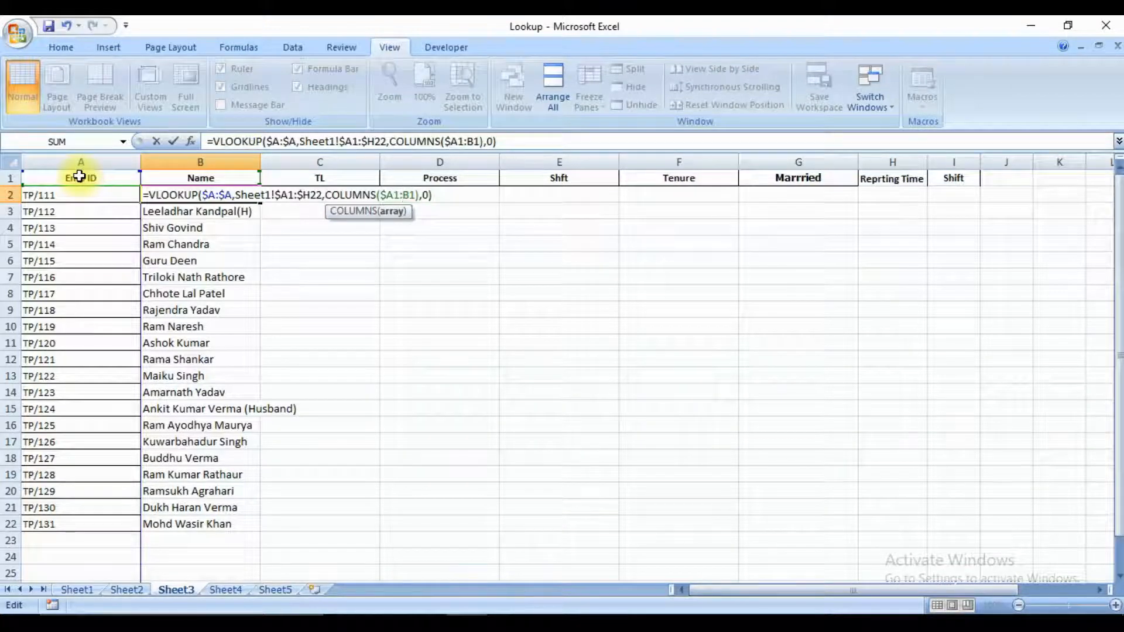
{"action": "key", "text": "Return"}
{"action": "key", "text": "Up"}
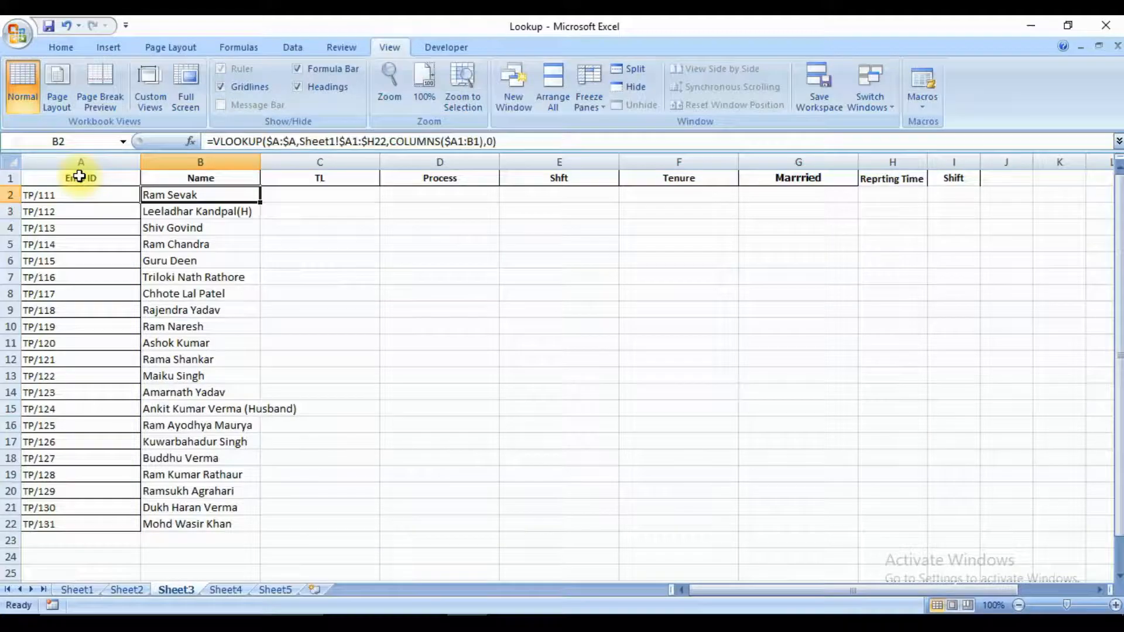
Copy B2's VLOOKUP formula with COLUMNS across row 2 from TL through Reprting Time, cells C2 to H2.
{"action": "key", "text": "F2"}
{"action": "key", "text": "Return"}
{"action": "key", "text": "Up"}
{"action": "key", "text": "ctrl+c"}
{"action": "key", "text": "Right"}
{"action": "key", "text": "ctrl+v"}
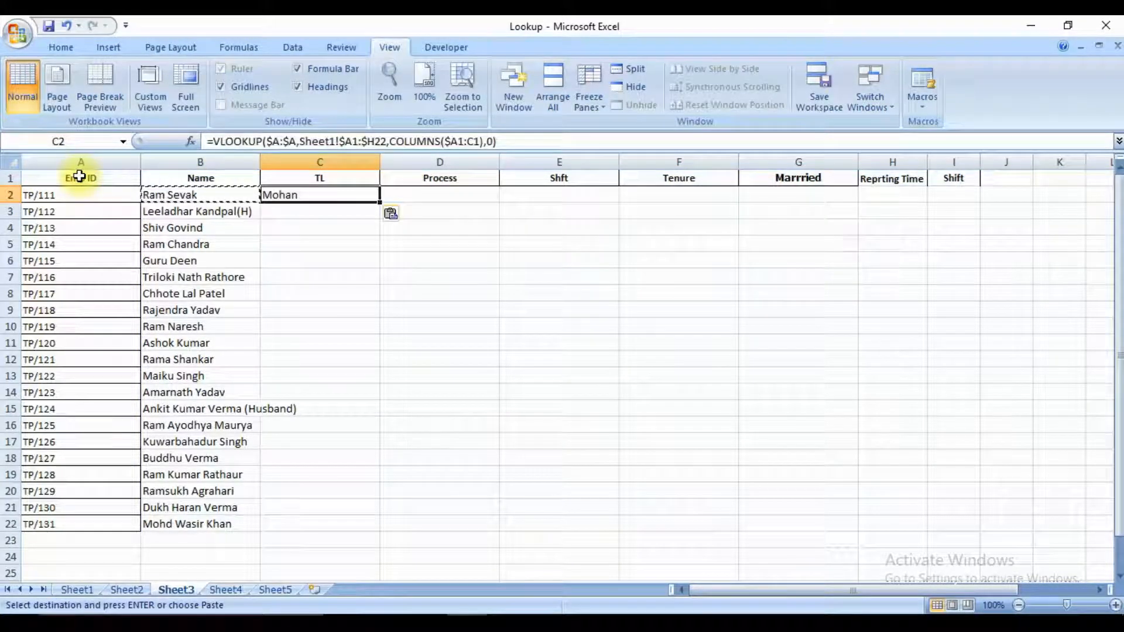
{"action": "key", "text": "Right"}
{"action": "key", "text": "ctrl+v"}
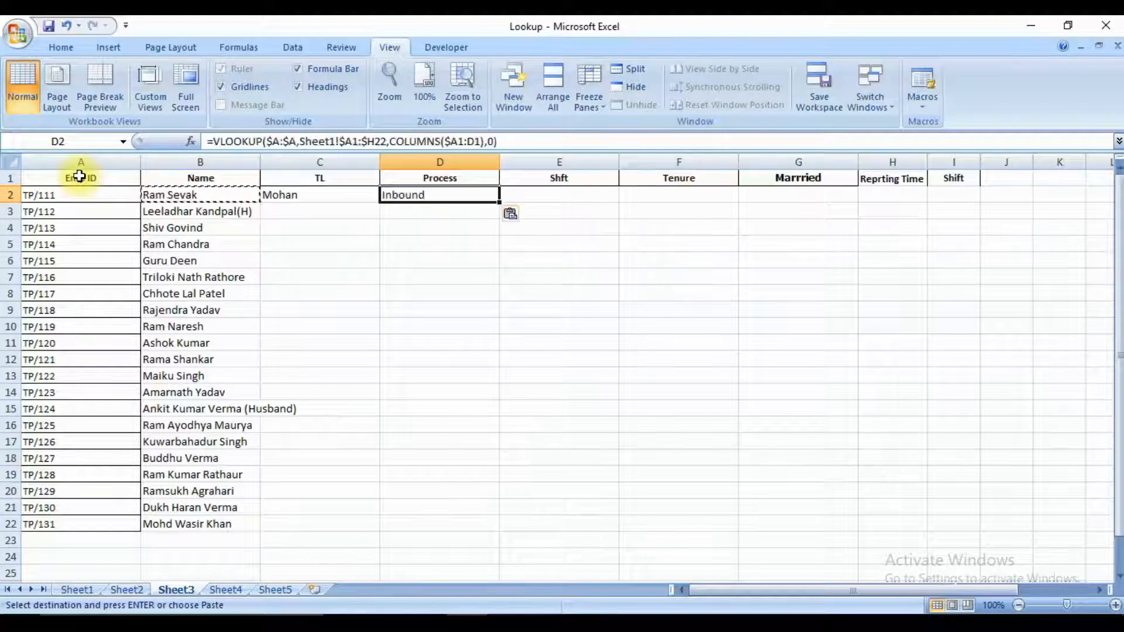
{"action": "key", "text": "Right"}
{"action": "key", "text": "ctrl+v"}
{"action": "key", "text": "Right"}
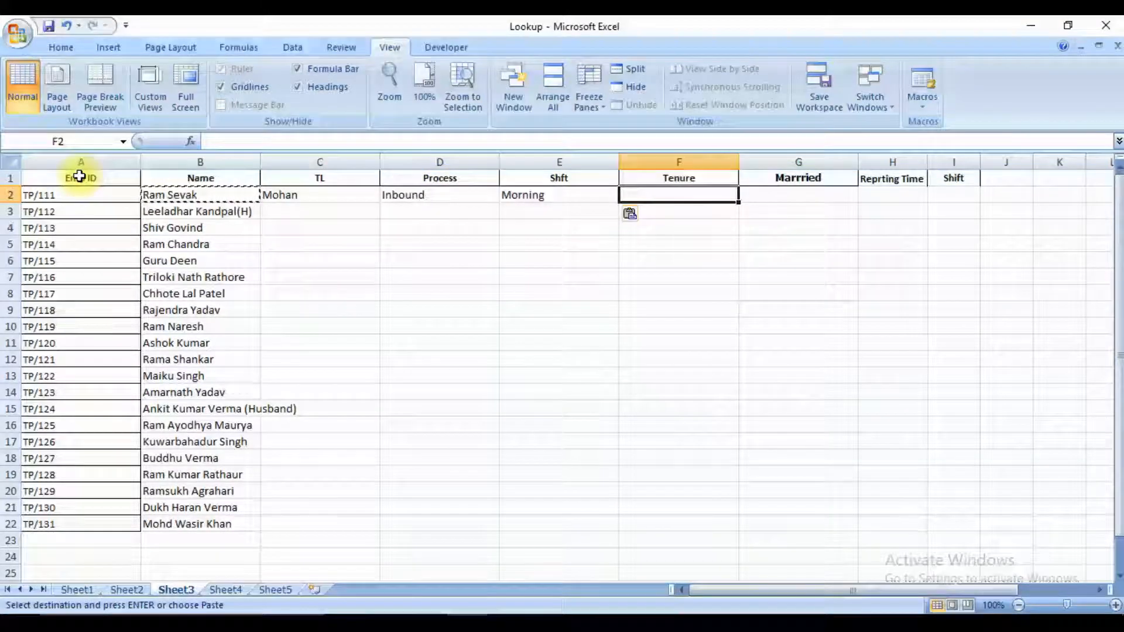
{"action": "key", "text": "ctrl+v"}
{"action": "key", "text": "Right"}
{"action": "key", "text": "ctrl+v"}
{"action": "key", "text": "Right"}
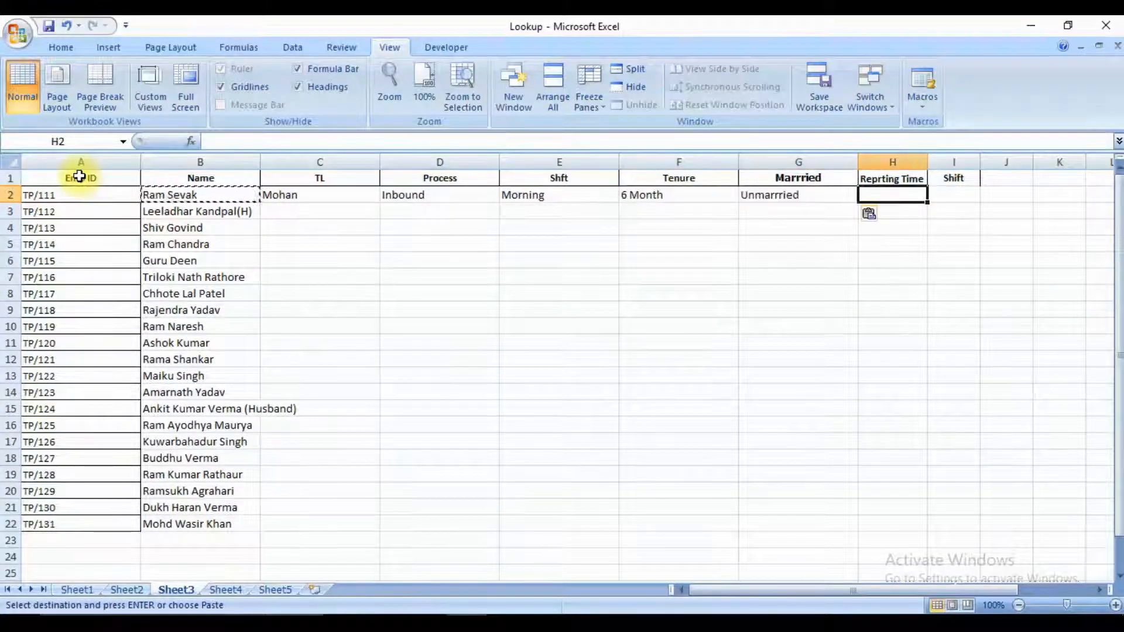
{"action": "key", "text": "ctrl+v"}
{"action": "key", "text": "Left"}
{"action": "key", "text": "Right"}
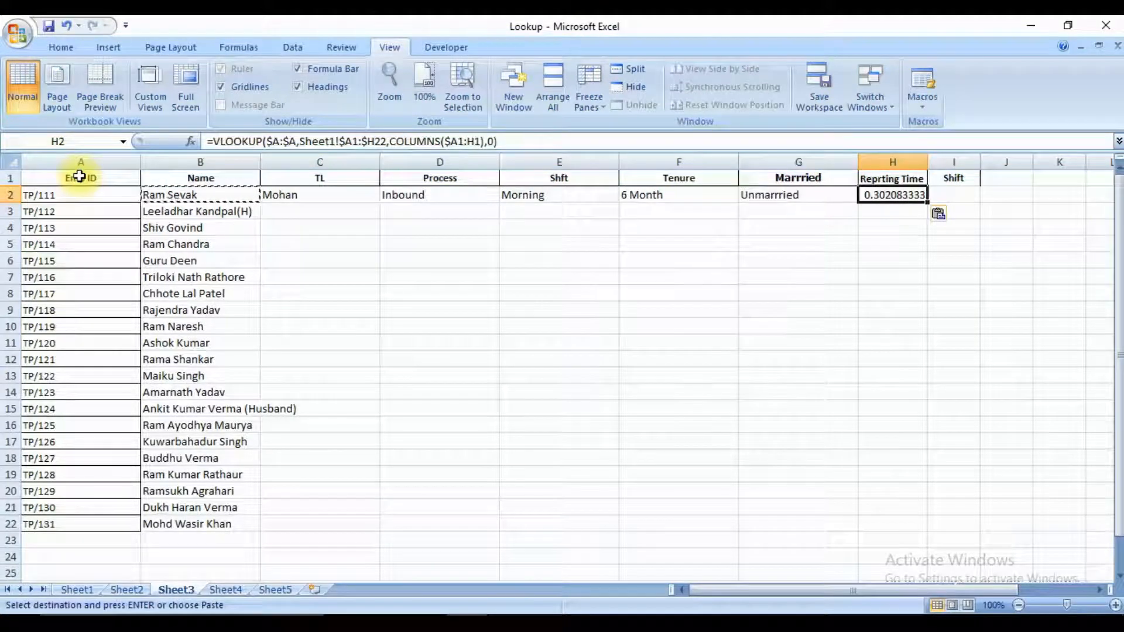
Apply the custom number format h:mm AM/PM to the reporting time in H2.
{"action": "right_click", "coordinate": [869, 190]}
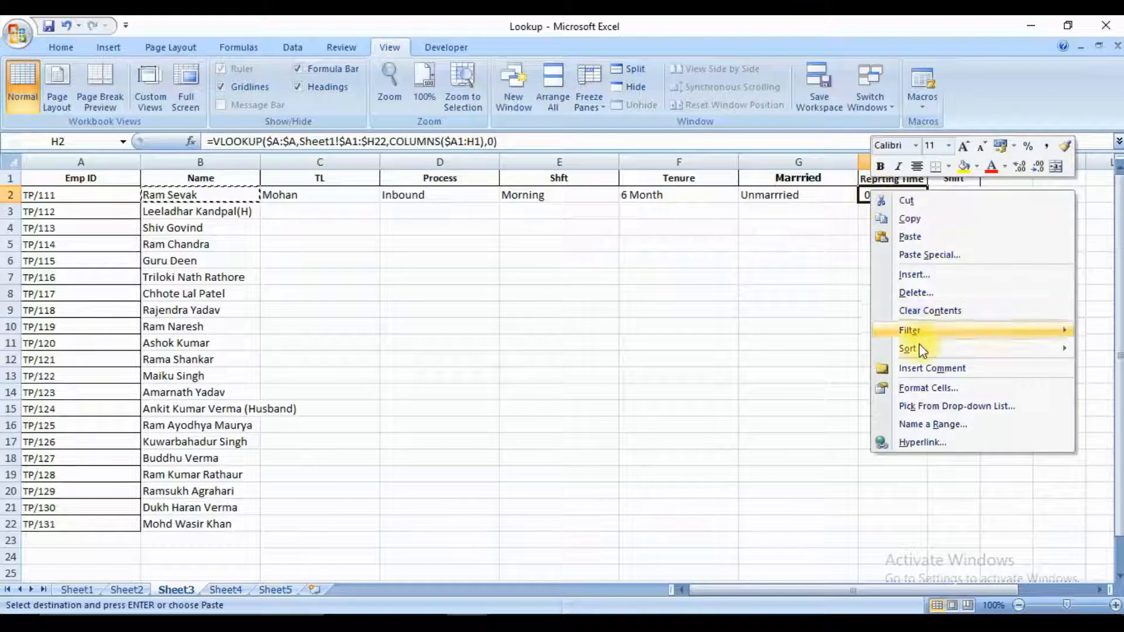
{"action": "left_click", "coordinate": [923, 388]}
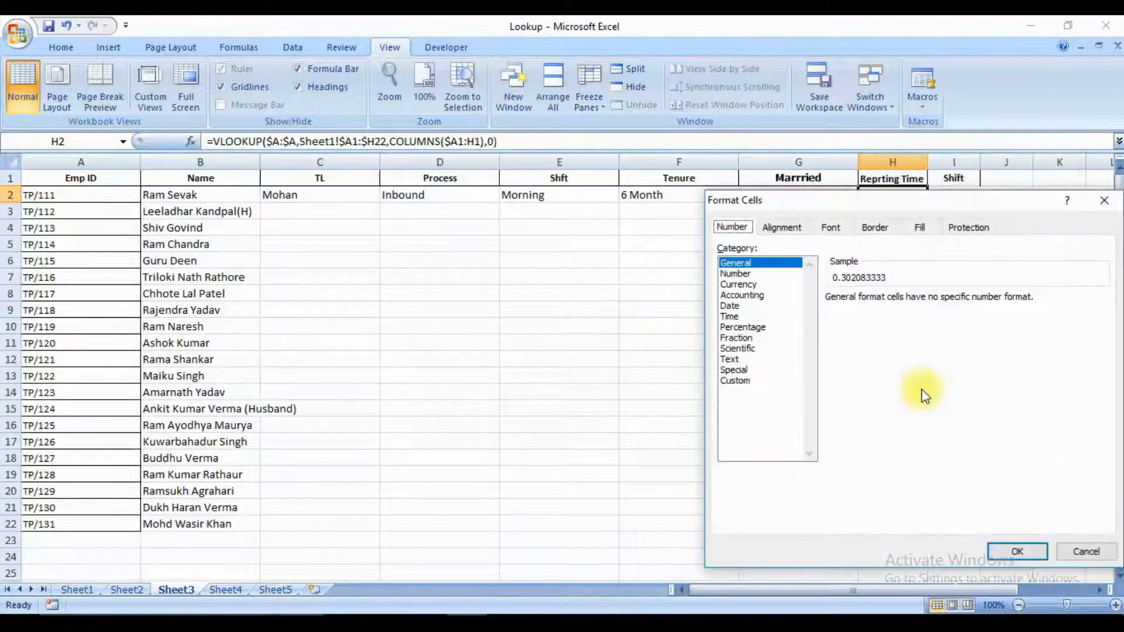
{"action": "left_click", "coordinate": [739, 381]}
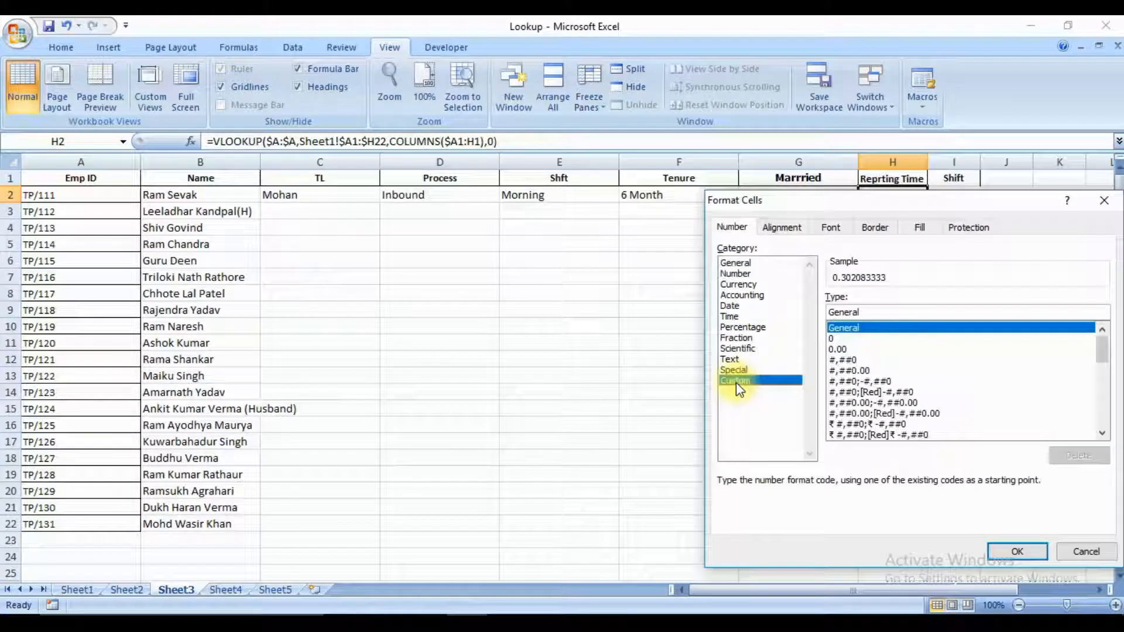
{"action": "left_click_drag", "start_coordinate": [1105, 366], "coordinate": [1104, 414]}
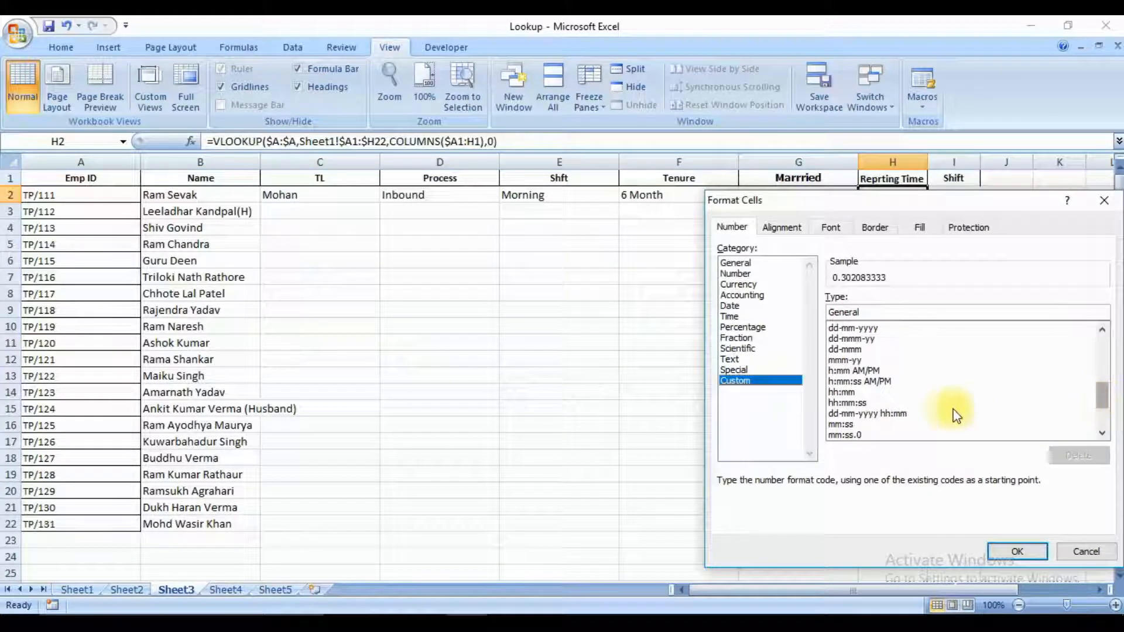
{"action": "left_click", "coordinate": [871, 370]}
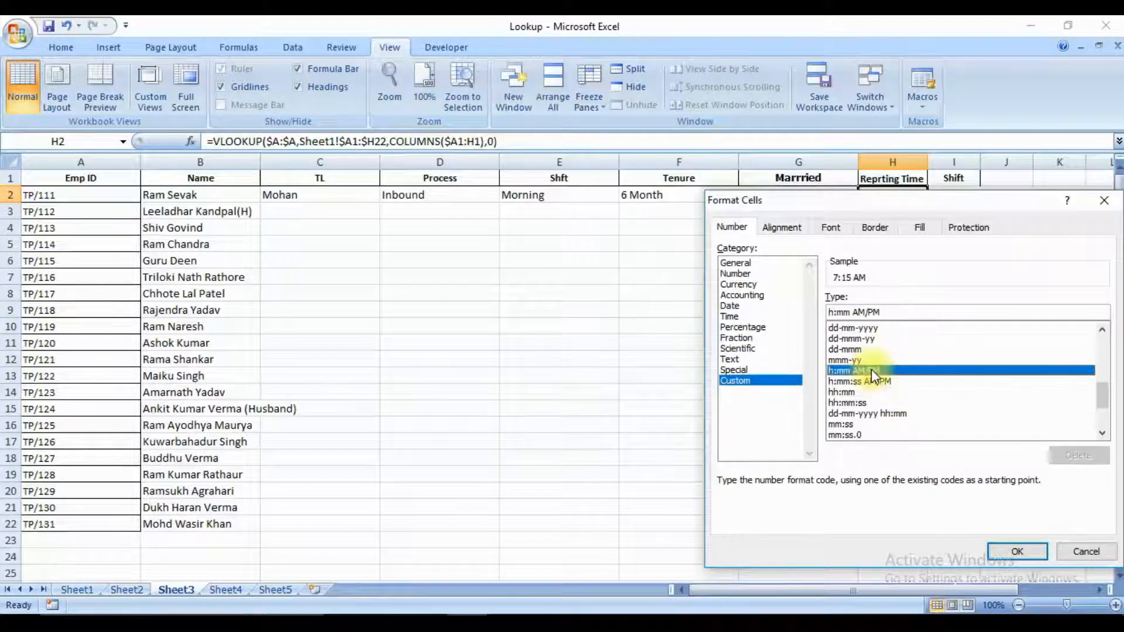
{"action": "double_click", "coordinate": [871, 370]}
Examine the COLUMNS range used as the column index in the VLOOKUP formulas of C2 and D2.
{"action": "key", "text": "Left"}
{"action": "key", "text": "Left"}
{"action": "key", "text": "Left"}
{"action": "key", "text": "Left"}
{"action": "key", "text": "Left"}
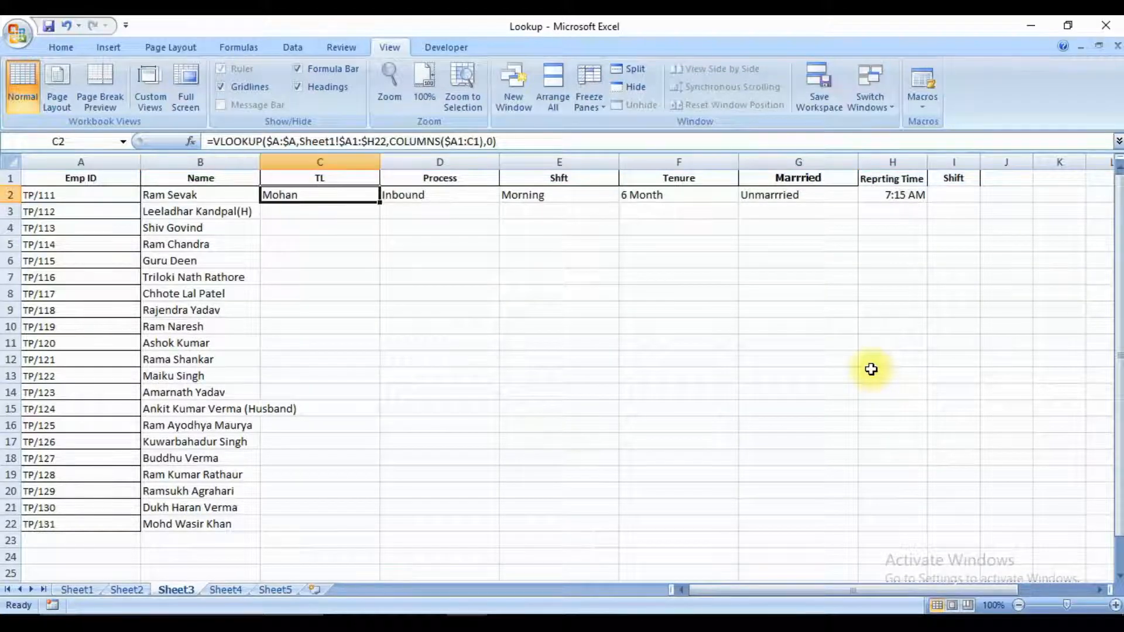
{"action": "key", "text": "F2"}
{"action": "key", "text": "Left"}
{"action": "key", "text": "Left"}
{"action": "key", "text": "Left"}
{"action": "key", "text": "Left"}
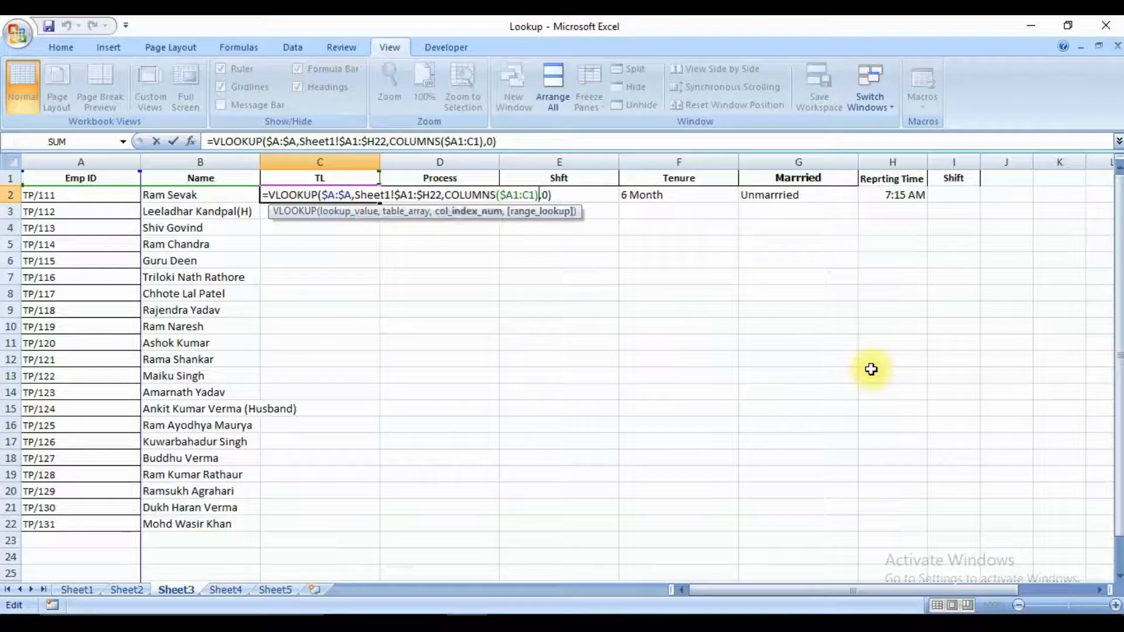
{"action": "key", "text": "Left"}
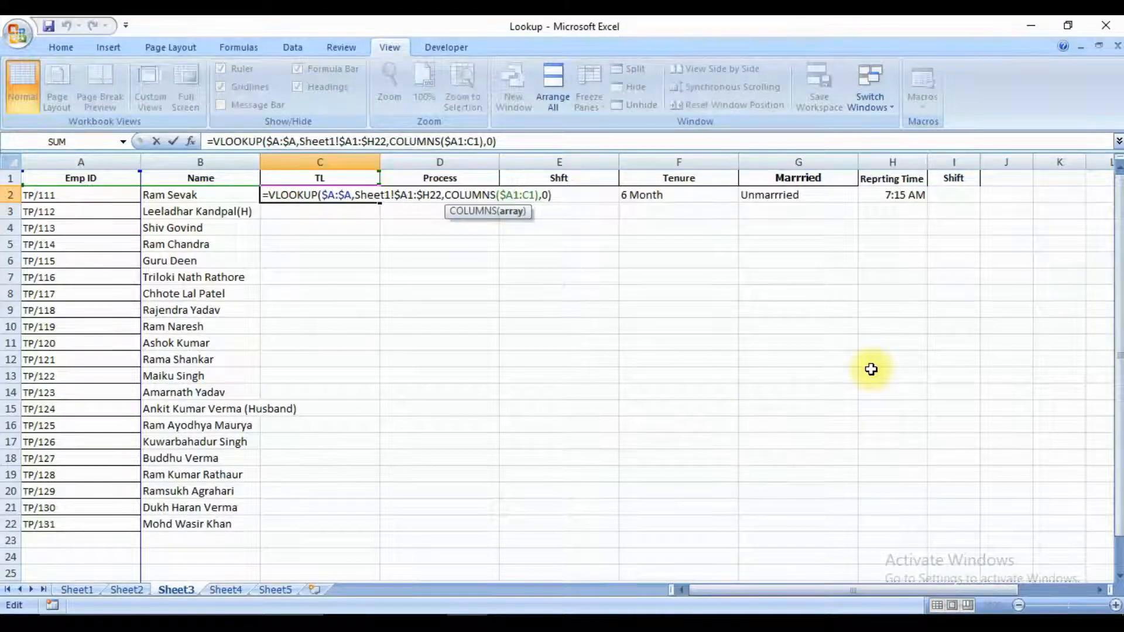
{"action": "key", "text": "ctrl+Return"}
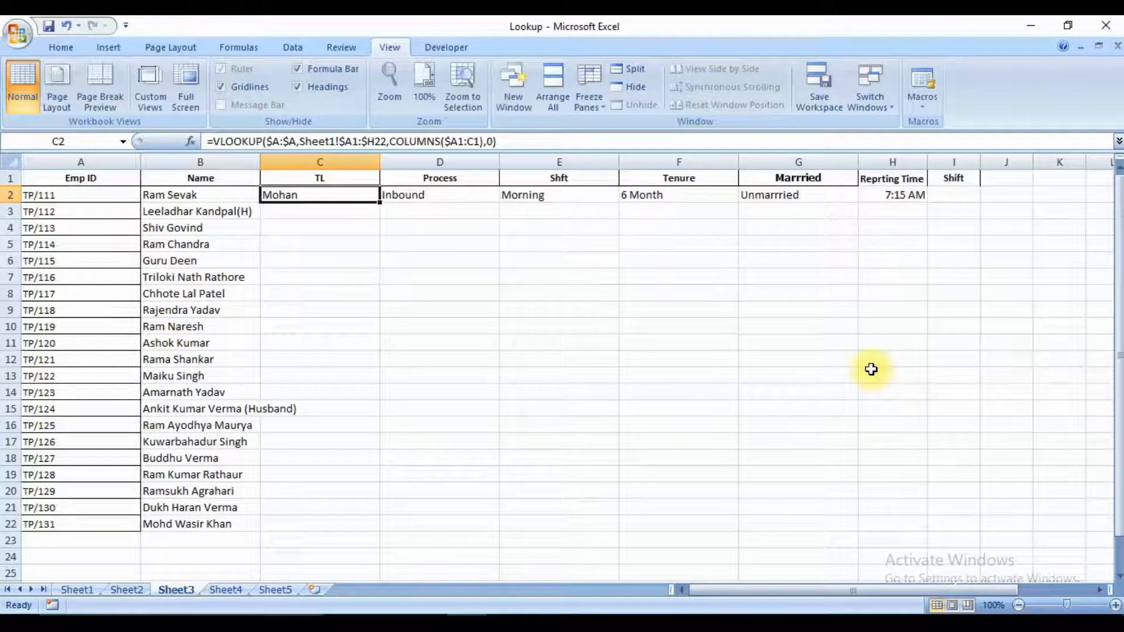
{"action": "key", "text": "Right"}
{"action": "key", "text": "F2"}
{"action": "key", "text": "Left"}
{"action": "key", "text": "Escape"}
{"action": "key", "text": "Left"}
{"action": "key", "text": "Left"}
{"action": "key", "text": "Left"}
Copy the VLOOKUP formula in C2 across row 2 through the Reprting Time cell H2.
{"action": "key", "text": "Right"}
{"action": "key", "text": "Right"}
{"action": "key", "text": "ctrl+c"}
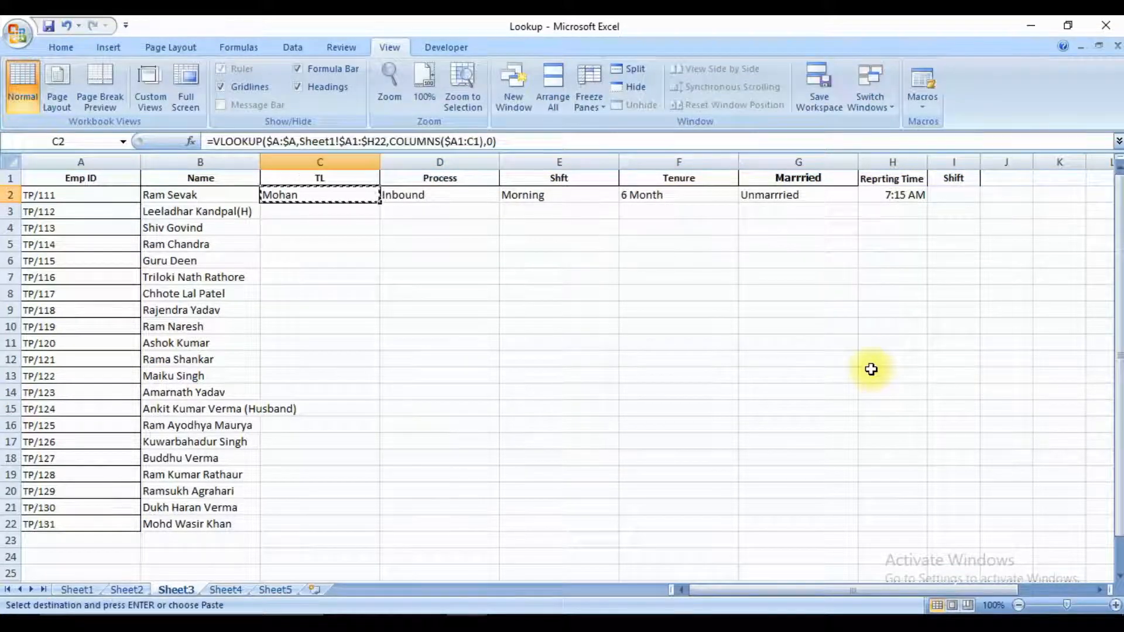
{"action": "key", "text": "ctrl+shift+Right"}
{"action": "key", "text": "ctrl+v"}
{"action": "key", "text": "Right"}
{"action": "key", "text": "Right"}
{"action": "key", "text": "Right"}
{"action": "key", "text": "Right"}
{"action": "key", "text": "Right"}
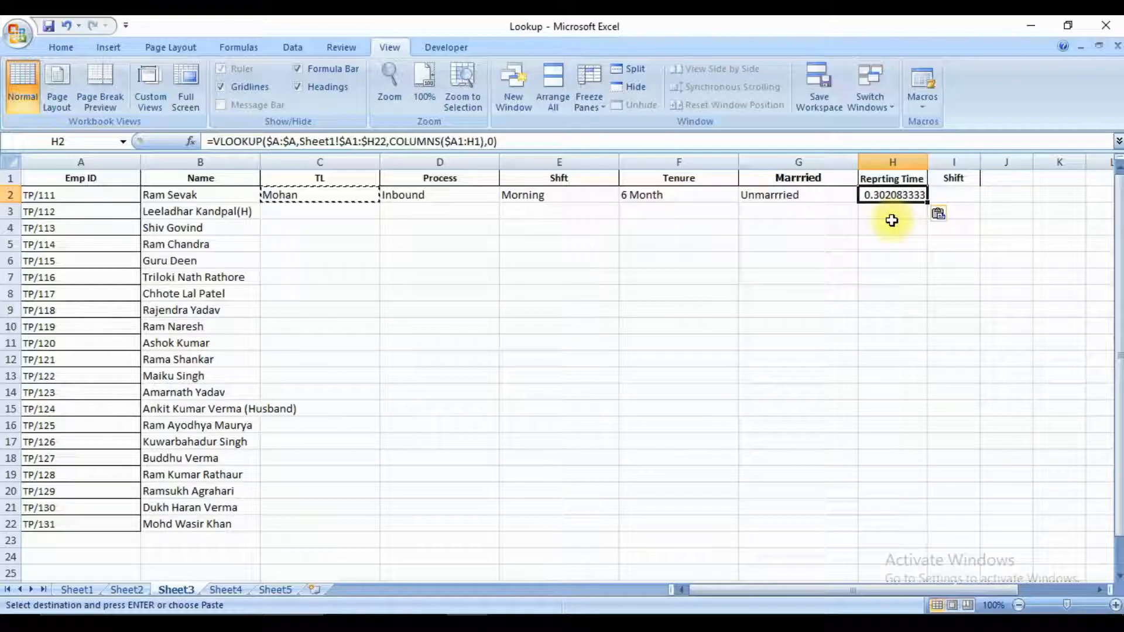
Fill the copied VLOOKUP formula into C2:H22 for all employees, from TL through Reprting Time.
{"action": "key", "text": "Home"}
{"action": "key", "text": "Right"}
{"action": "key", "text": "ctrl+Down"}
{"action": "key", "text": "Right"}
{"action": "key", "text": "shift+Right"}
{"action": "key", "text": "shift+Right"}
{"action": "key", "text": "shift+Right"}
{"action": "key", "text": "shift+Right"}
{"action": "key", "text": "shift+Right"}
{"action": "key", "text": "ctrl+shift+Up"}
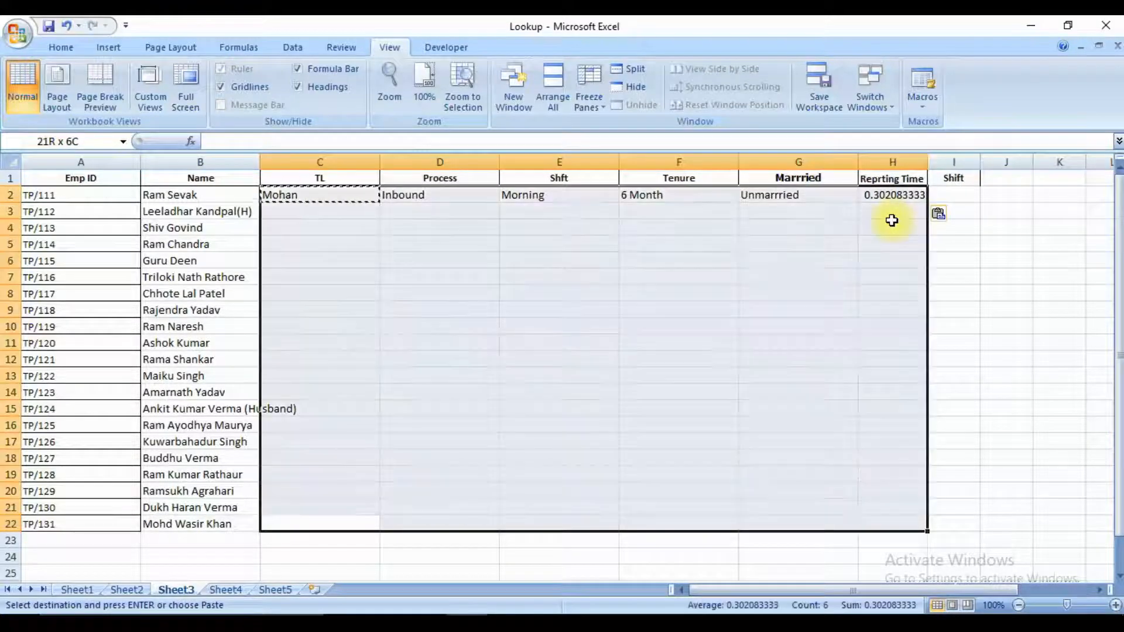
{"action": "key", "text": "Return"}
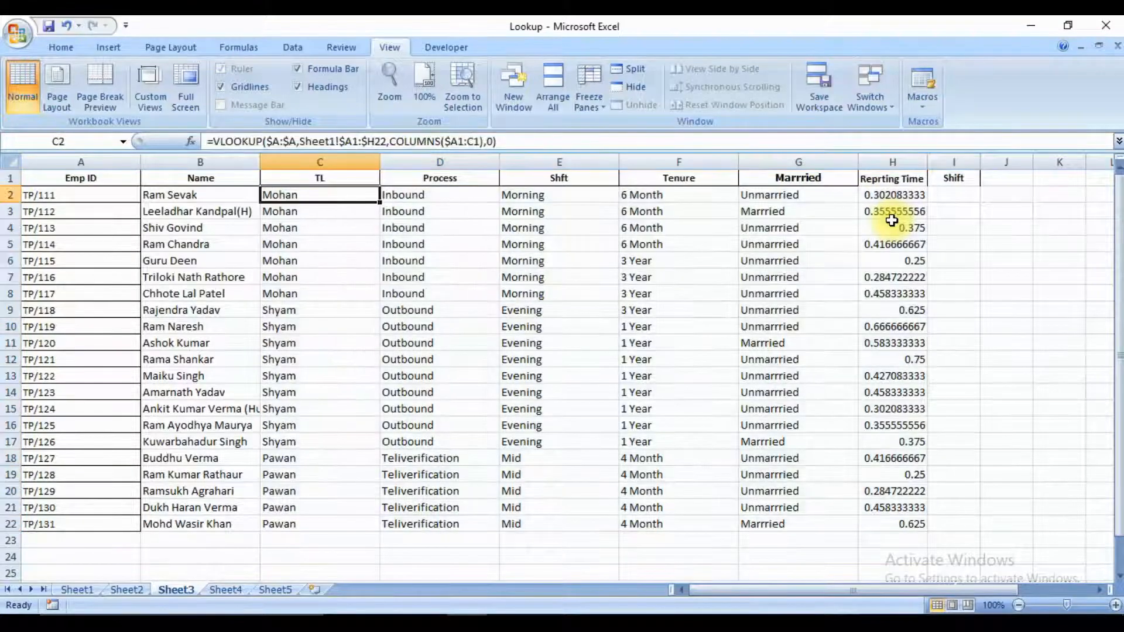
Apply the custom number format h:mm AM/PM to the reporting times in H2:H22.
{"action": "key", "text": "Right"}
{"action": "key", "text": "Right"}
{"action": "key", "text": "Right"}
{"action": "key", "text": "Right"}
{"action": "key", "text": "Right"}
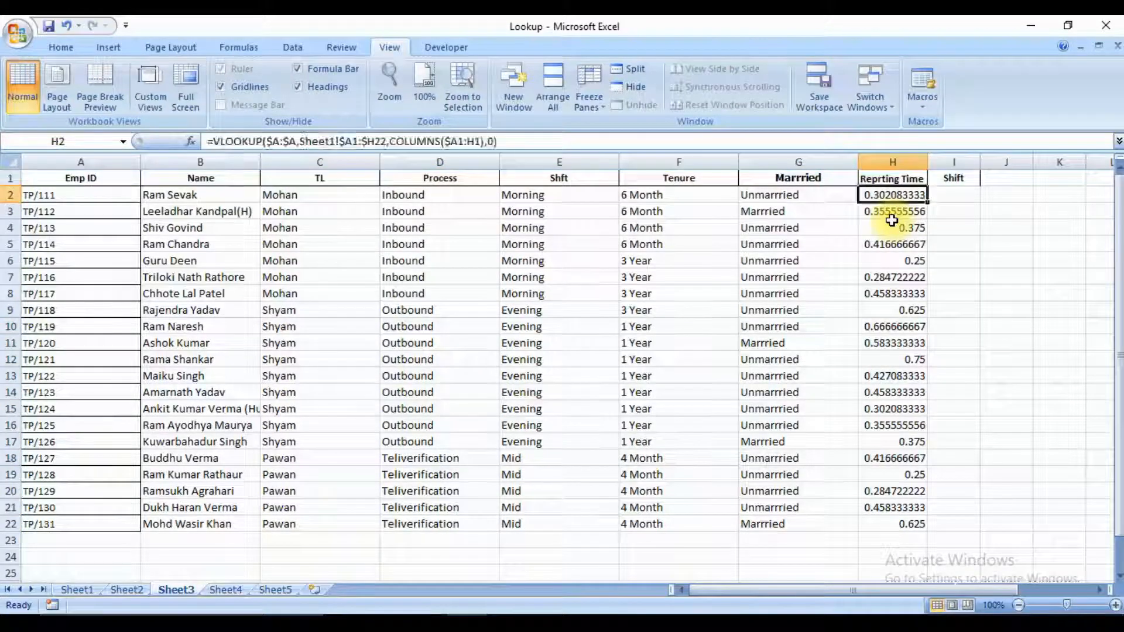
{"action": "key", "text": "Right"}
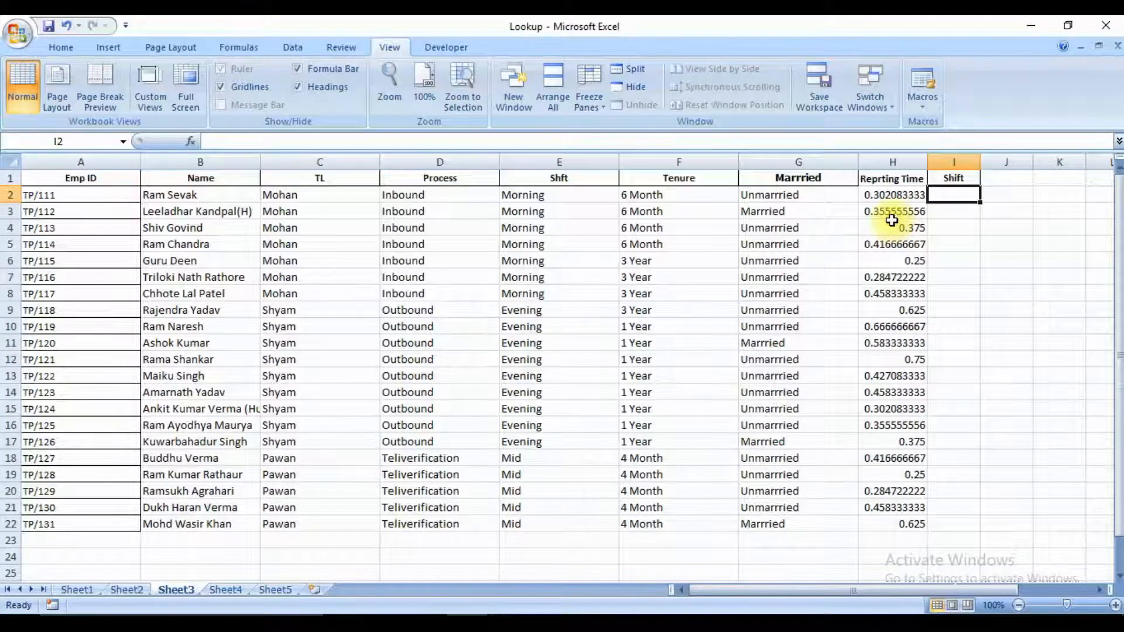
{"action": "key", "text": "Left"}
{"action": "key", "text": "ctrl+shift+Down"}
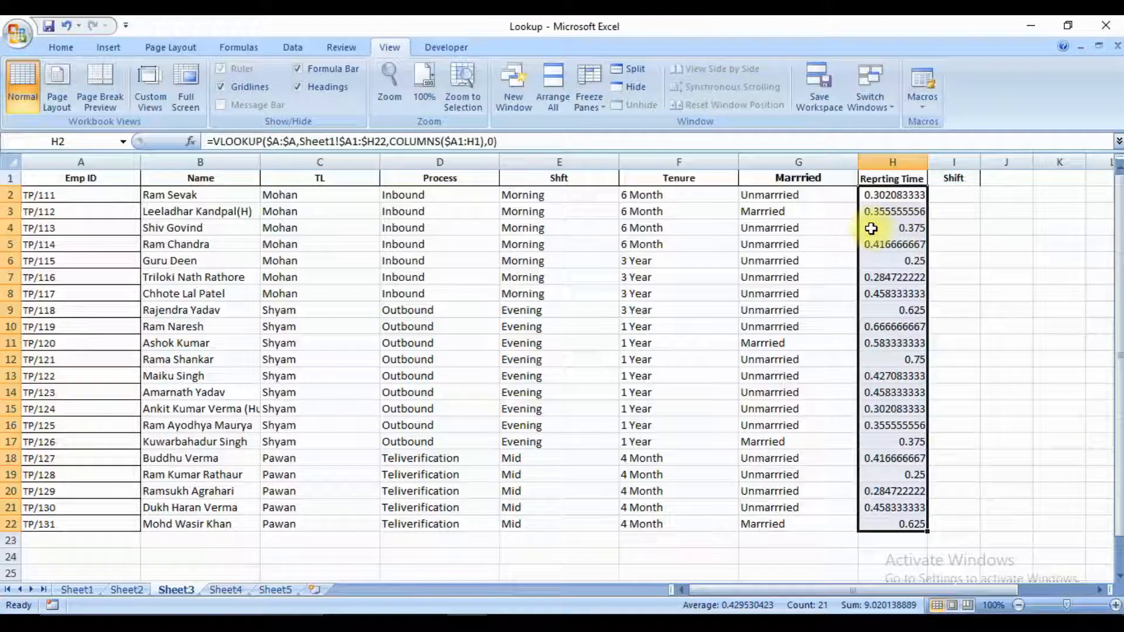
{"action": "right_click", "coordinate": [871, 229]}
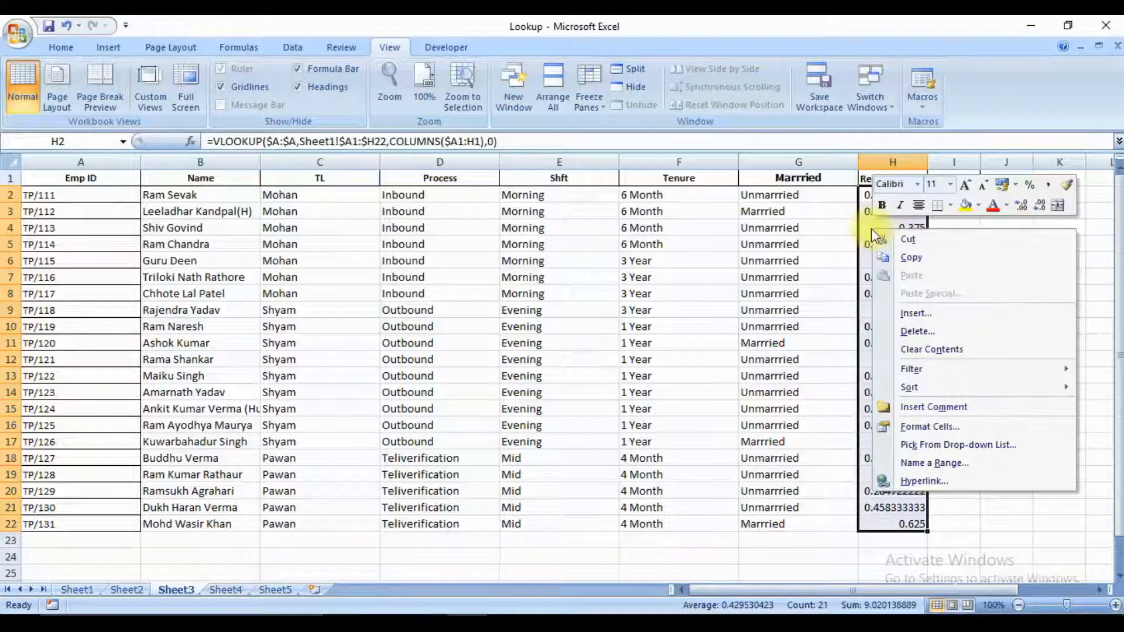
{"action": "left_click", "coordinate": [953, 434]}
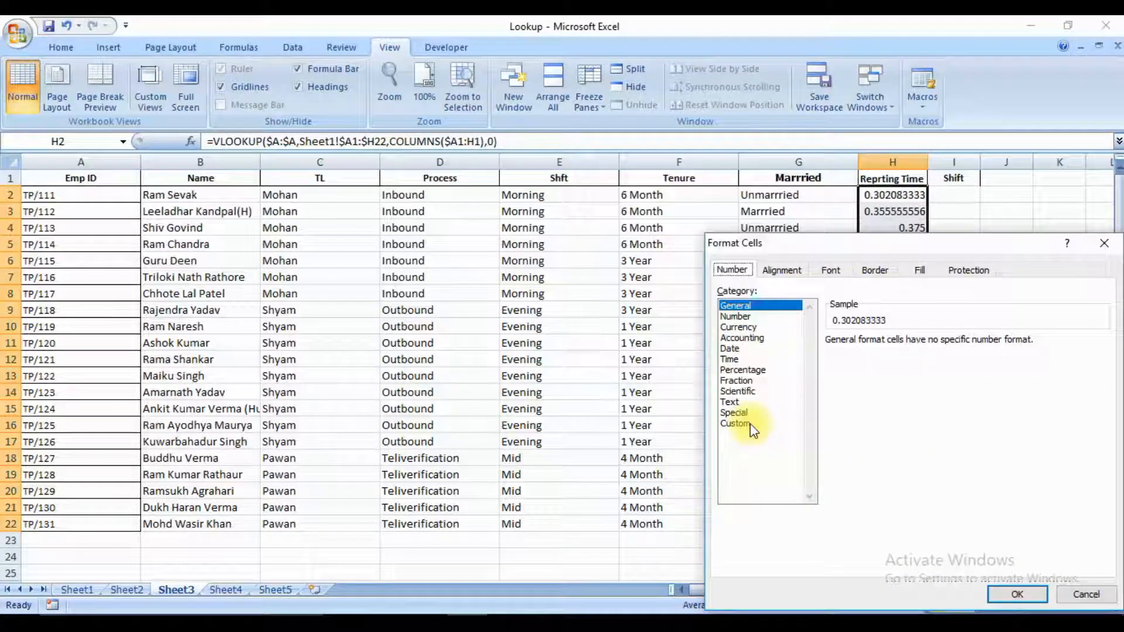
{"action": "left_click", "coordinate": [734, 424]}
{"action": "left_click_drag", "start_coordinate": [1103, 397], "coordinate": [1099, 451]}
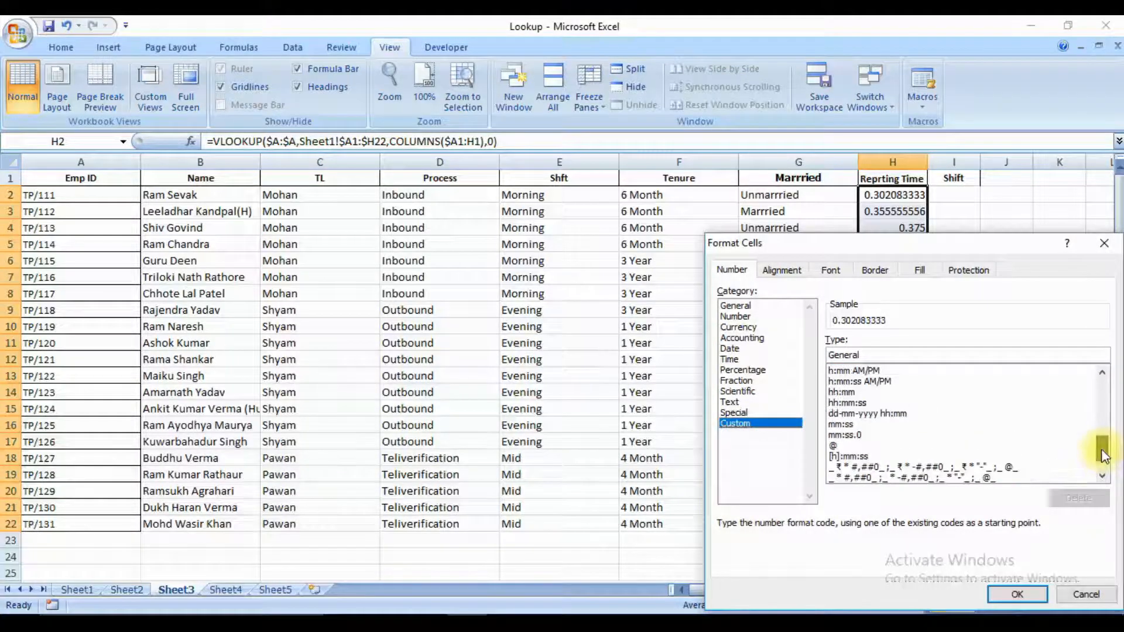
{"action": "left_click", "coordinate": [872, 371]}
{"action": "double_click", "coordinate": [872, 373]}
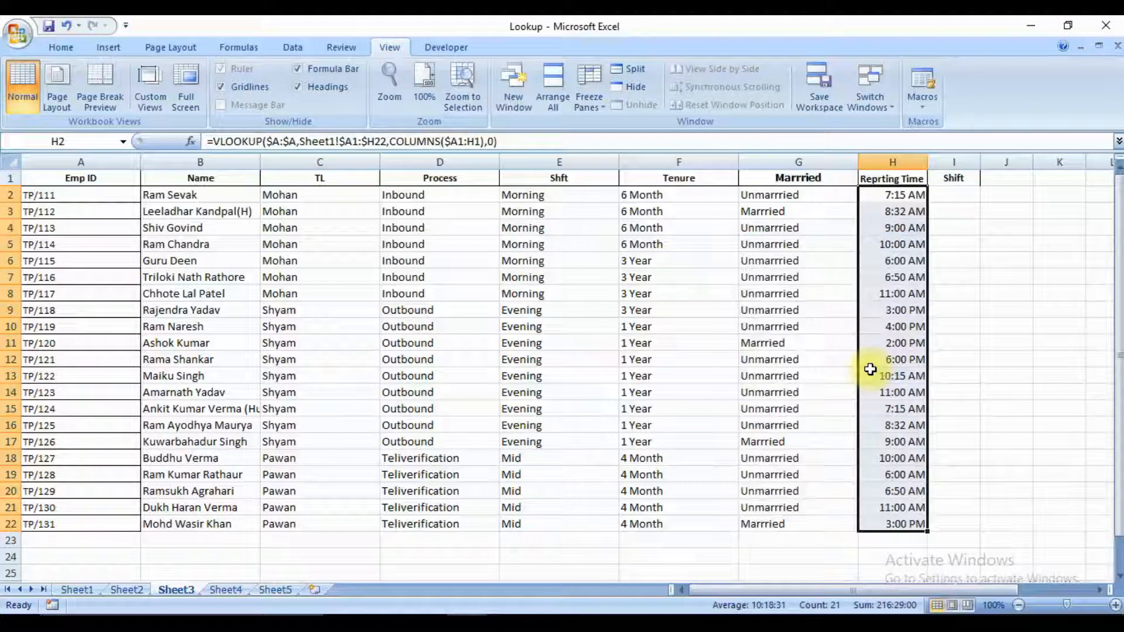
{"action": "key", "text": "Right"}
{"action": "key", "text": "Left"}
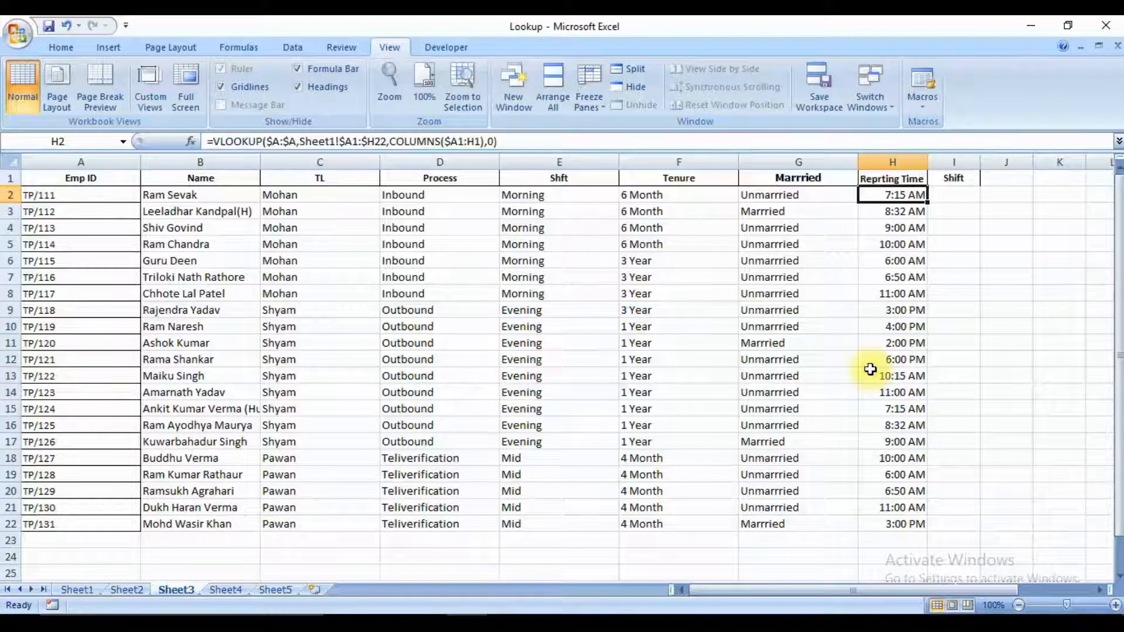
Examine the Shift and Timing table on Sheet4, matching each start time with its shift name.
{"action": "key", "text": "ctrl+Page_Down"}
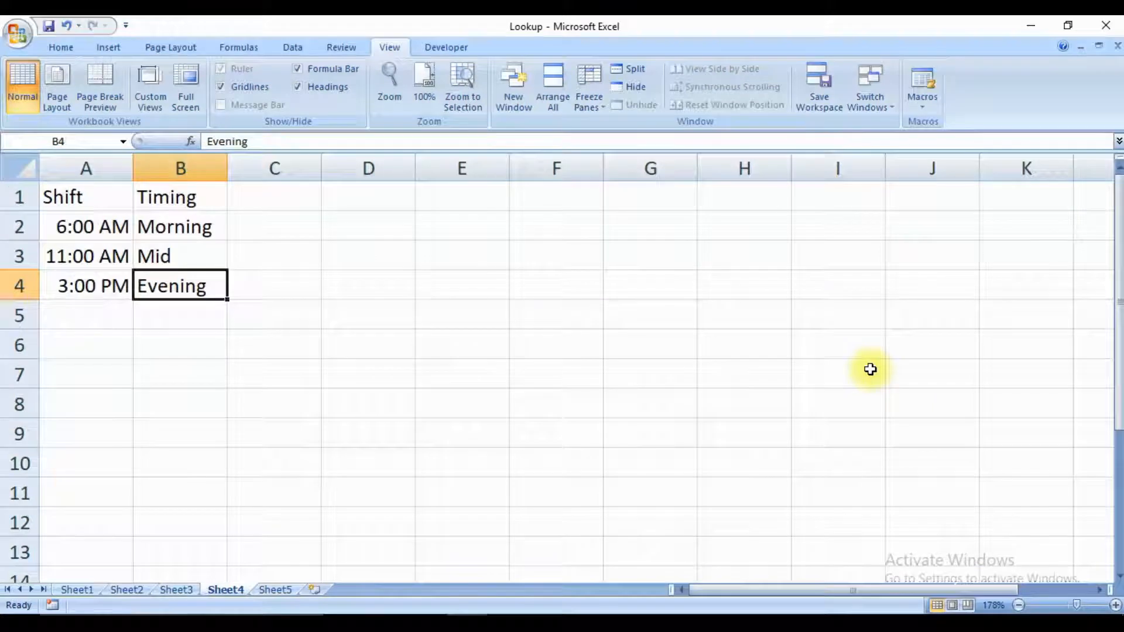
{"action": "key", "text": "Up"}
{"action": "key", "text": "Left"}
{"action": "key", "text": "Up"}
{"action": "key", "text": "Up"}
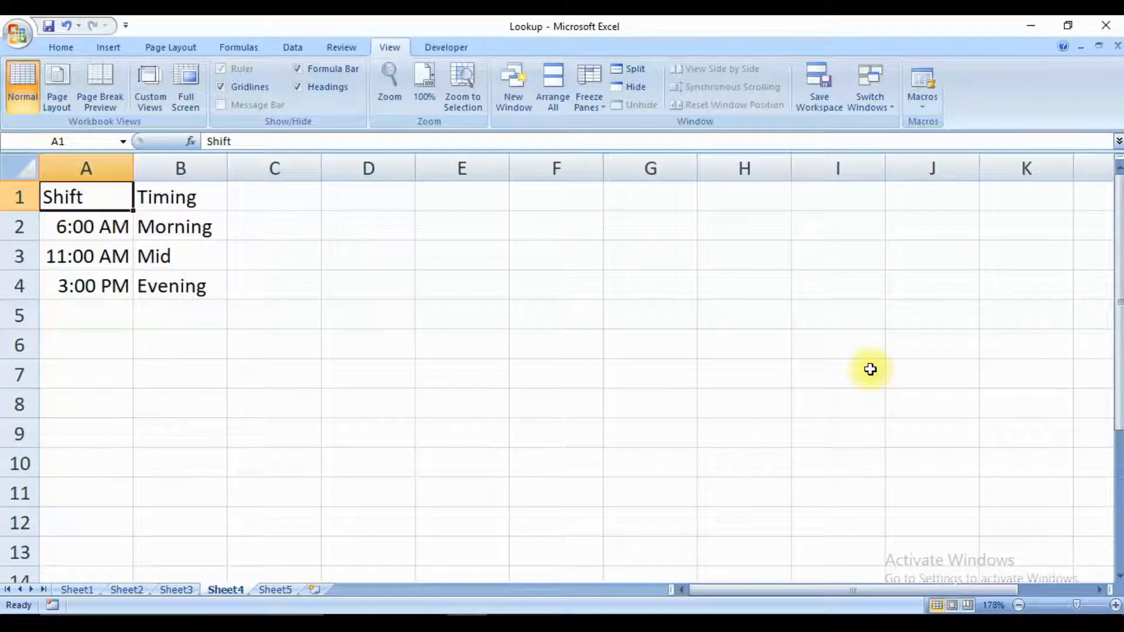
{"action": "key", "text": "Tab"}
{"action": "key", "text": "Return"}
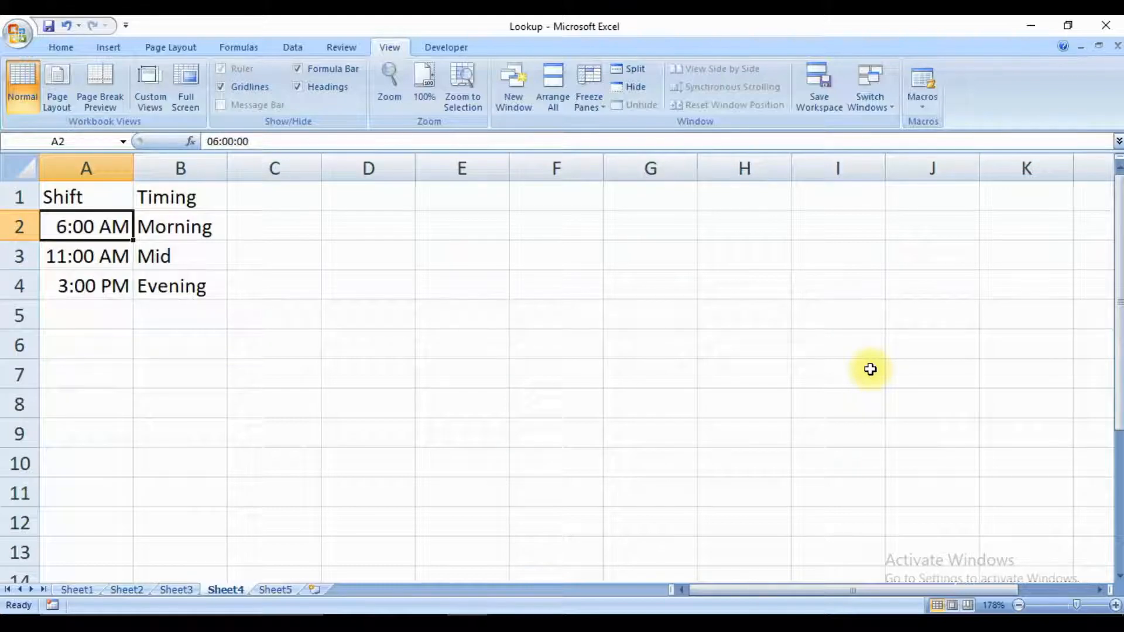
{"action": "key", "text": "Down"}
{"action": "key", "text": "Up"}
{"action": "key", "text": "Down"}
{"action": "key", "text": "Up"}
{"action": "key", "text": "Right"}
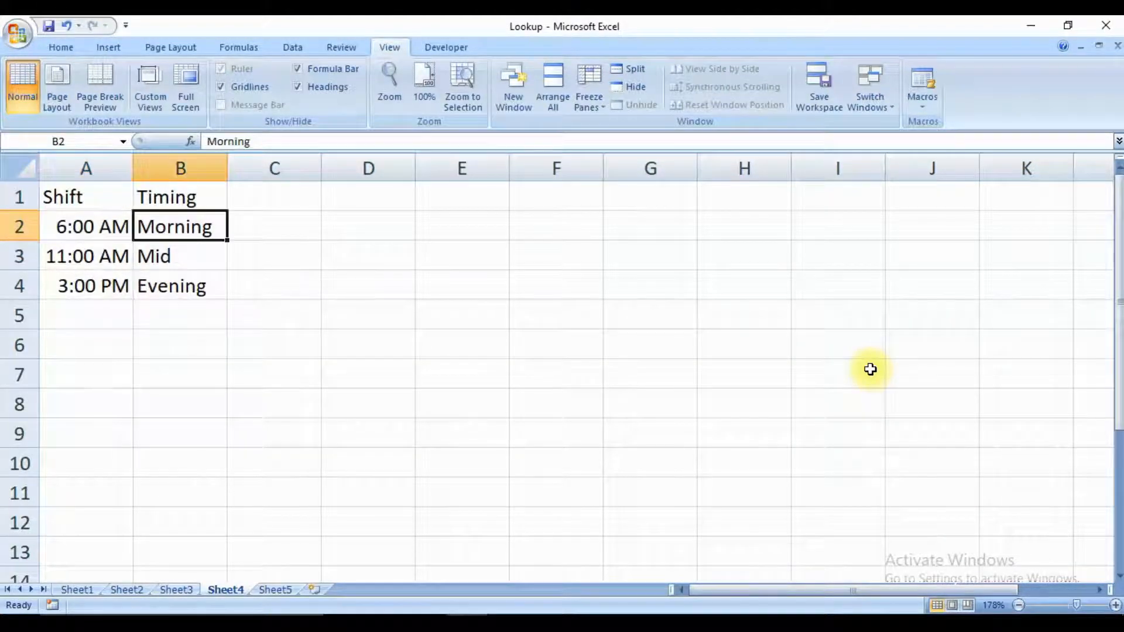
{"action": "key", "text": "Left"}
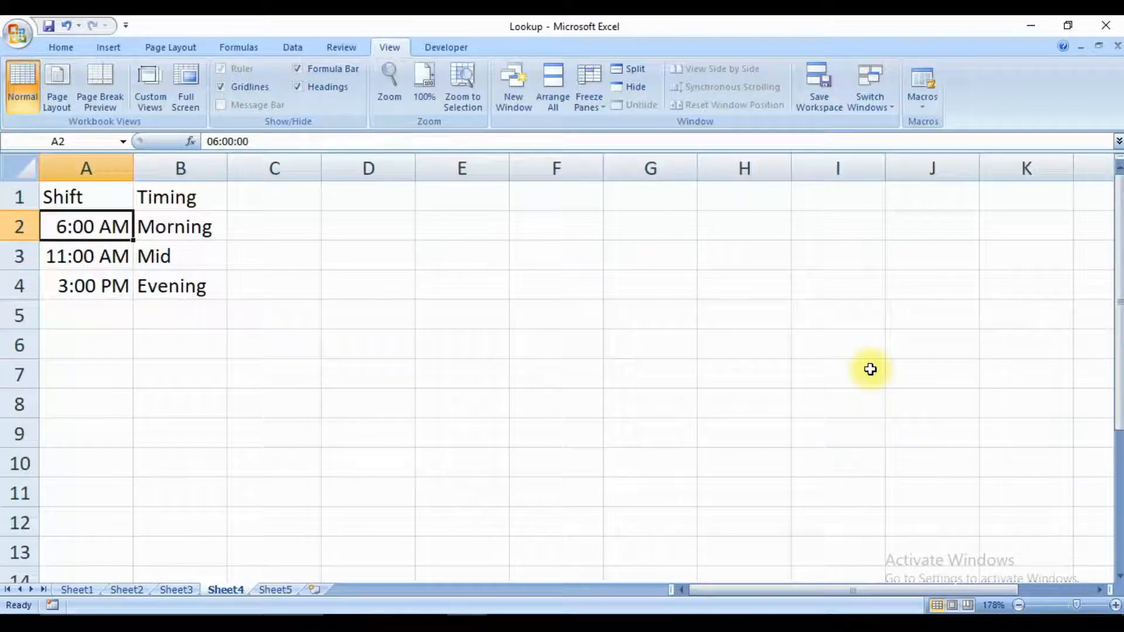
{"action": "key", "text": "Down"}
{"action": "key", "text": "Down"}
{"action": "key", "text": "Up"}
{"action": "key", "text": "Right"}
{"action": "key", "text": "Down"}
{"action": "key", "text": "Left"}
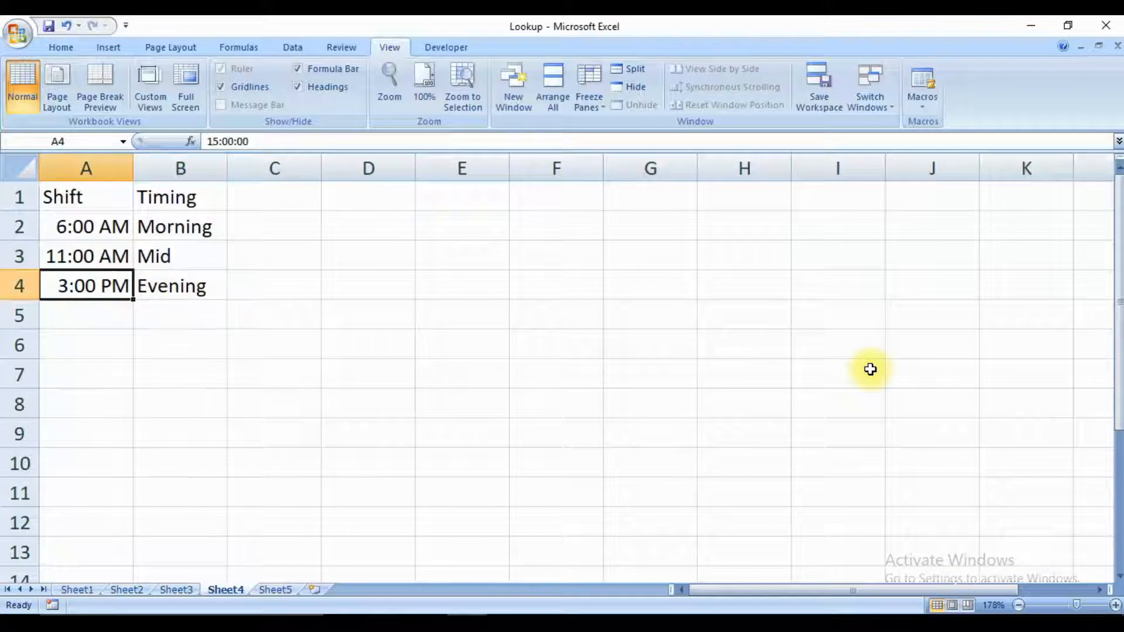
{"action": "key", "text": "Right"}
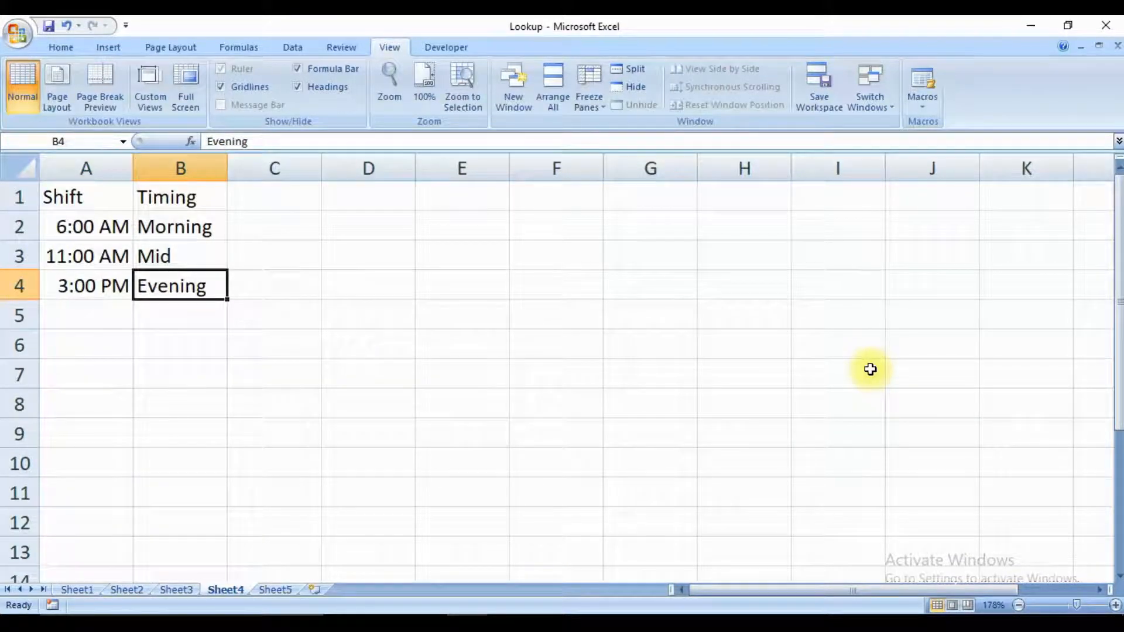
Compare the reporting times in Sheet3's column H with the shift table on Sheet4.
{"action": "key", "text": "ctrl+Page_Up"}
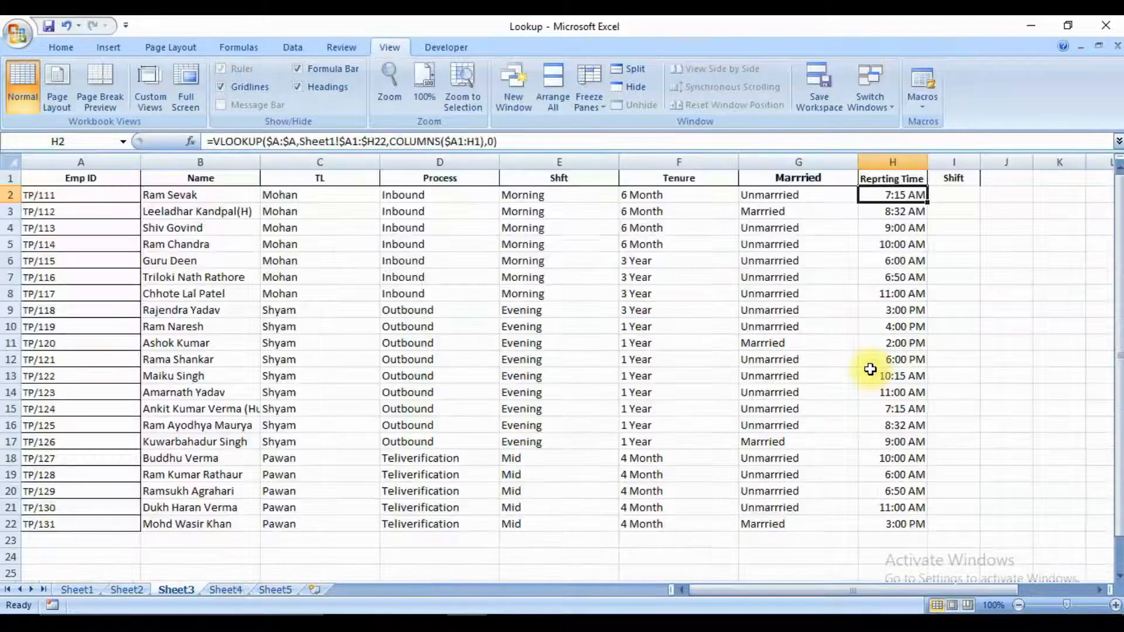
{"action": "key", "text": "Right"}
{"action": "key", "text": "Left"}
{"action": "key", "text": "Down"}
{"action": "key", "text": "Down"}
{"action": "key", "text": "Down"}
{"action": "key", "text": "Down"}
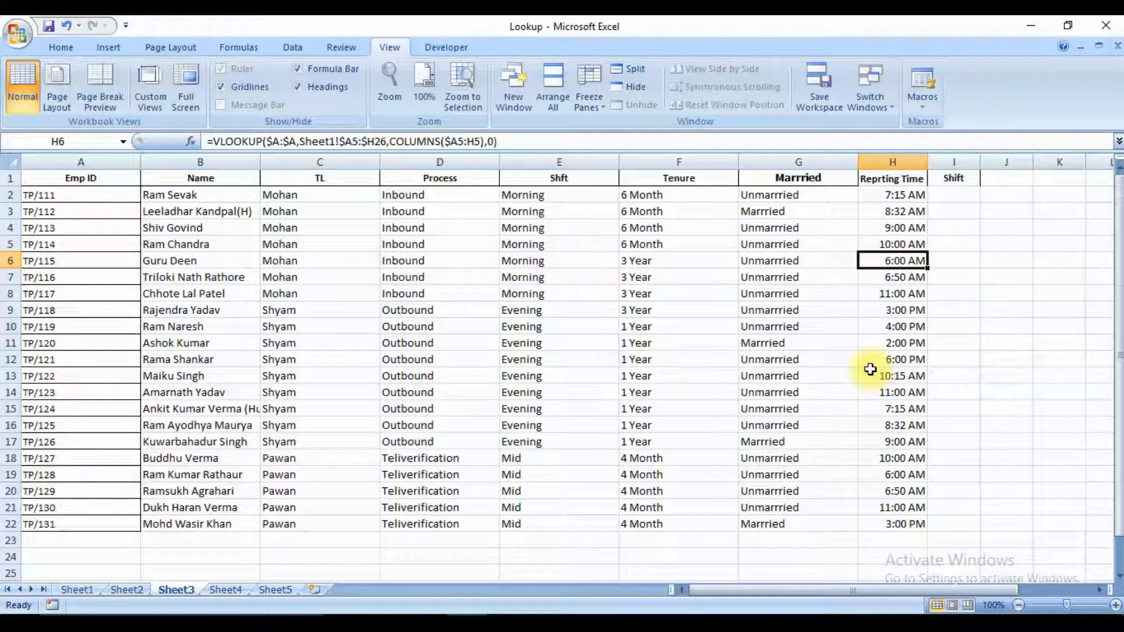
{"action": "key", "text": "ctrl+Page_Down"}
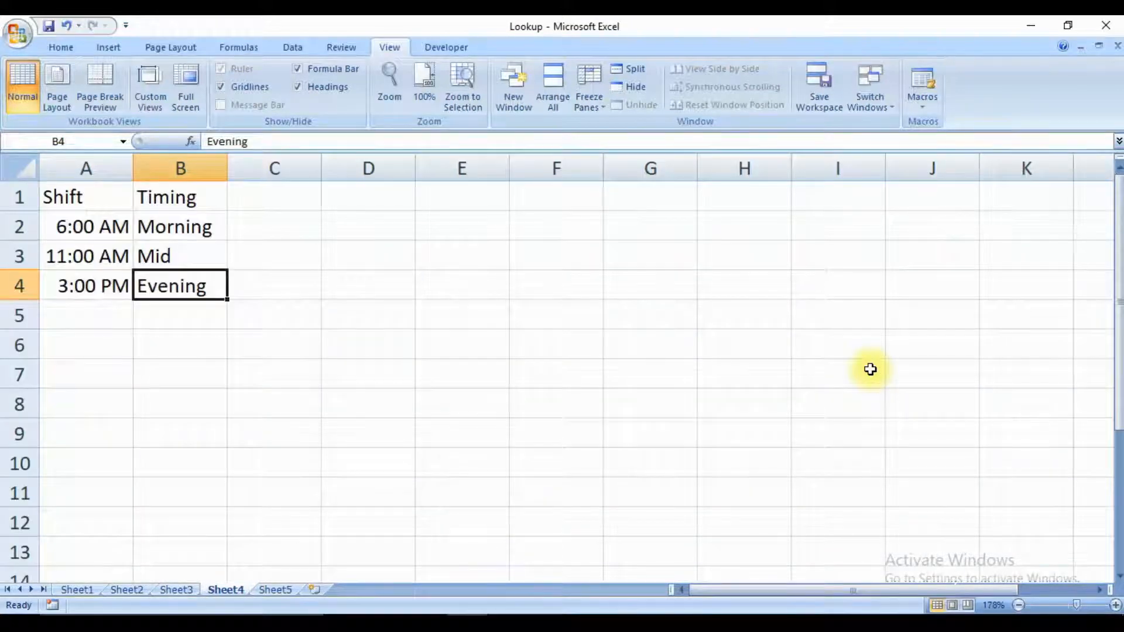
{"action": "key", "text": "Up"}
{"action": "key", "text": "Up"}
{"action": "key", "text": "Up"}
{"action": "key", "text": "ctrl+Page_Up"}
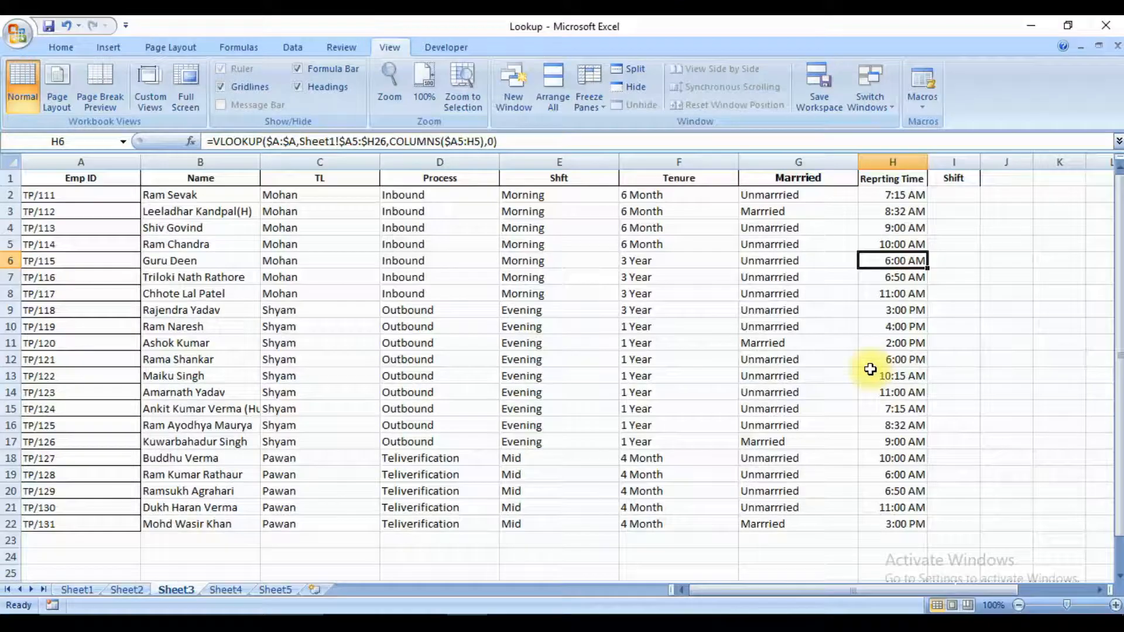
Start a VLOOKUP formula in Sheet3's I2, under Shift, with column H:H as the lookup value.
{"action": "key", "text": "Up"}
{"action": "key", "text": "Up"}
{"action": "key", "text": "Up"}
{"action": "key", "text": "Up"}
{"action": "key", "text": "Up"}
{"action": "key", "text": "Right"}
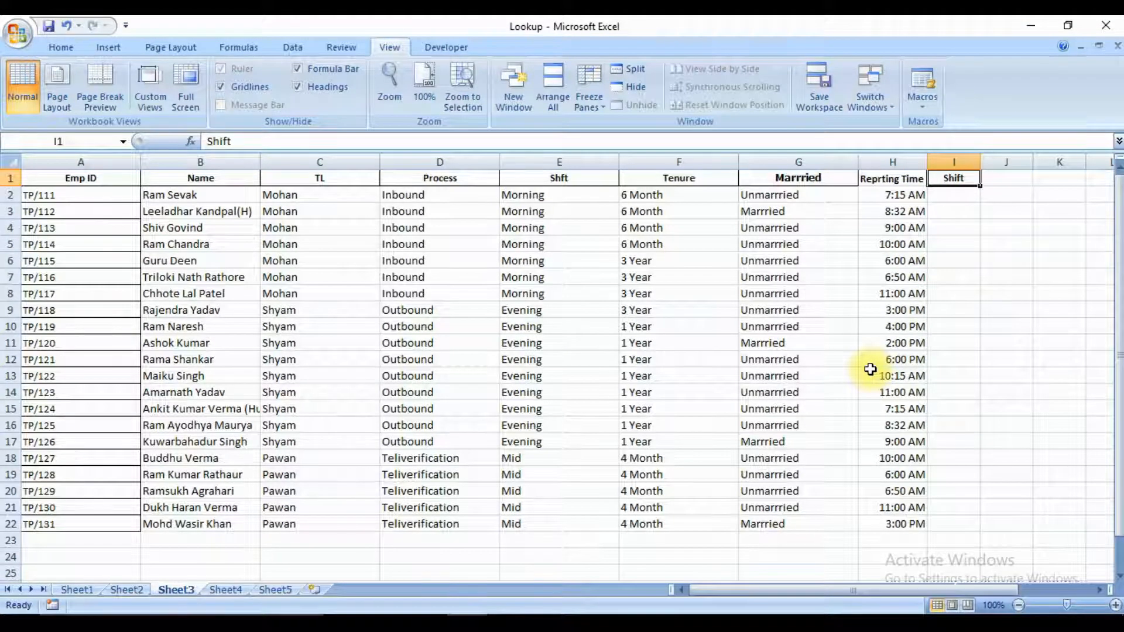
{"action": "key", "text": "Down"}
{"action": "type", "text": "=VALUE("}
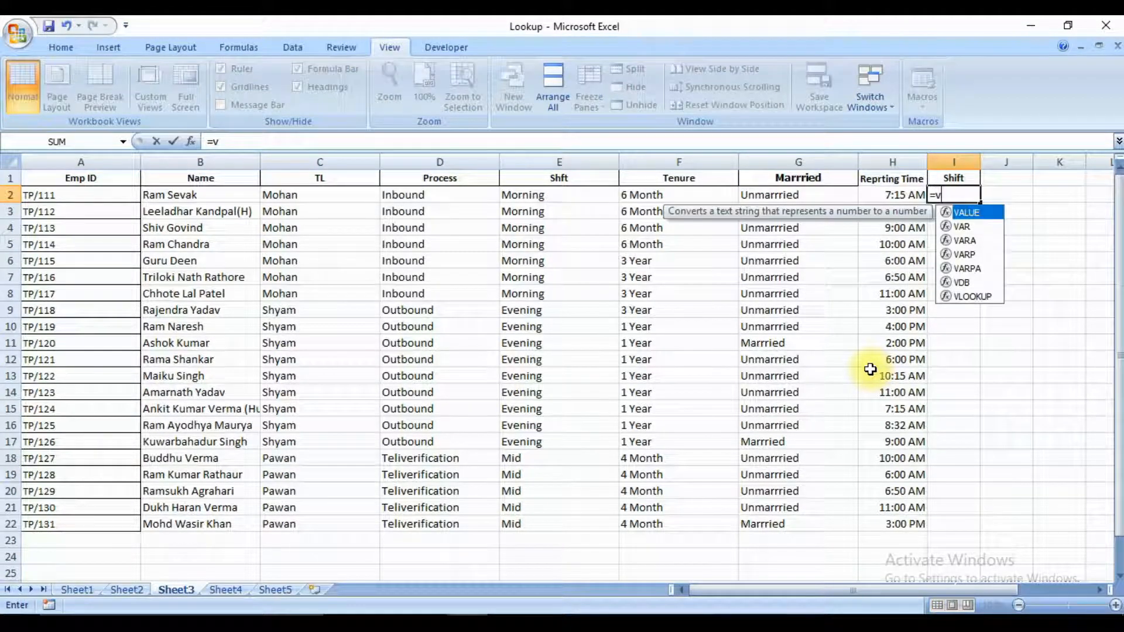
{"action": "key", "text": "BackSpace"}
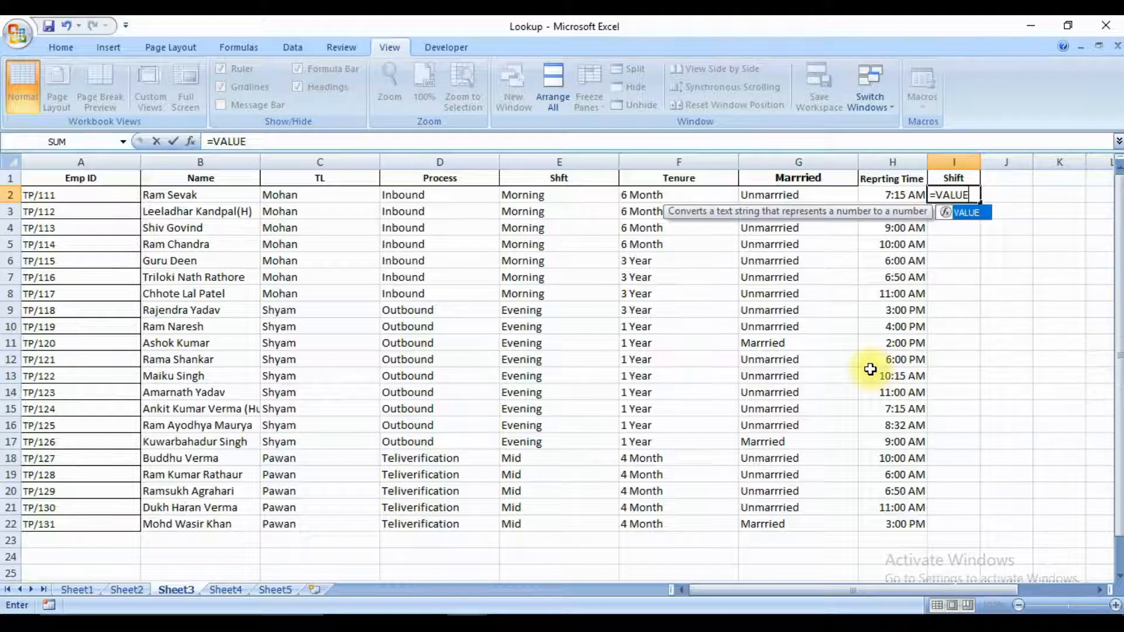
{"action": "key", "text": "BackSpace"}
{"action": "key", "text": "BackSpace"}
{"action": "key", "text": "BackSpace"}
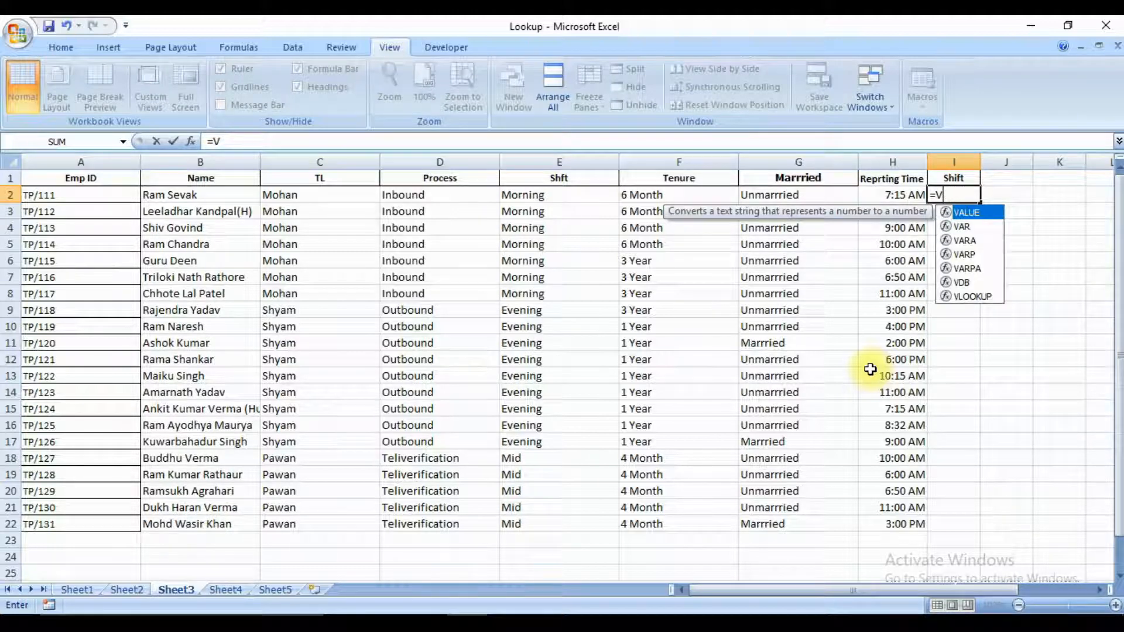
{"action": "type", "text": "LOOKUP("}
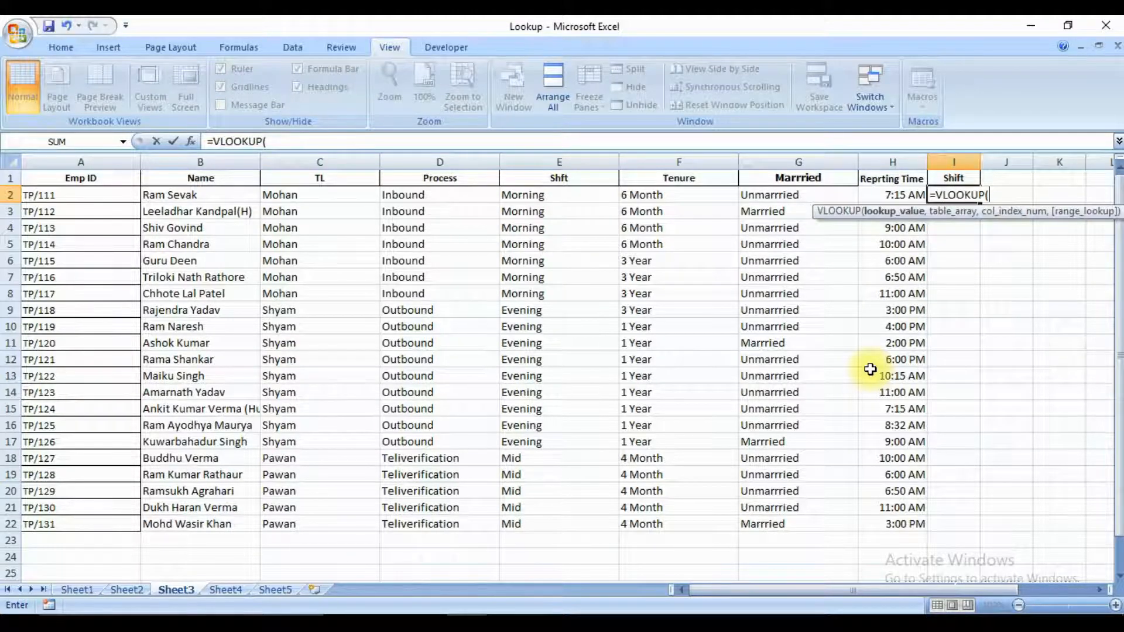
{"action": "key", "text": "Left"}
{"action": "key", "text": "ctrl+space"}
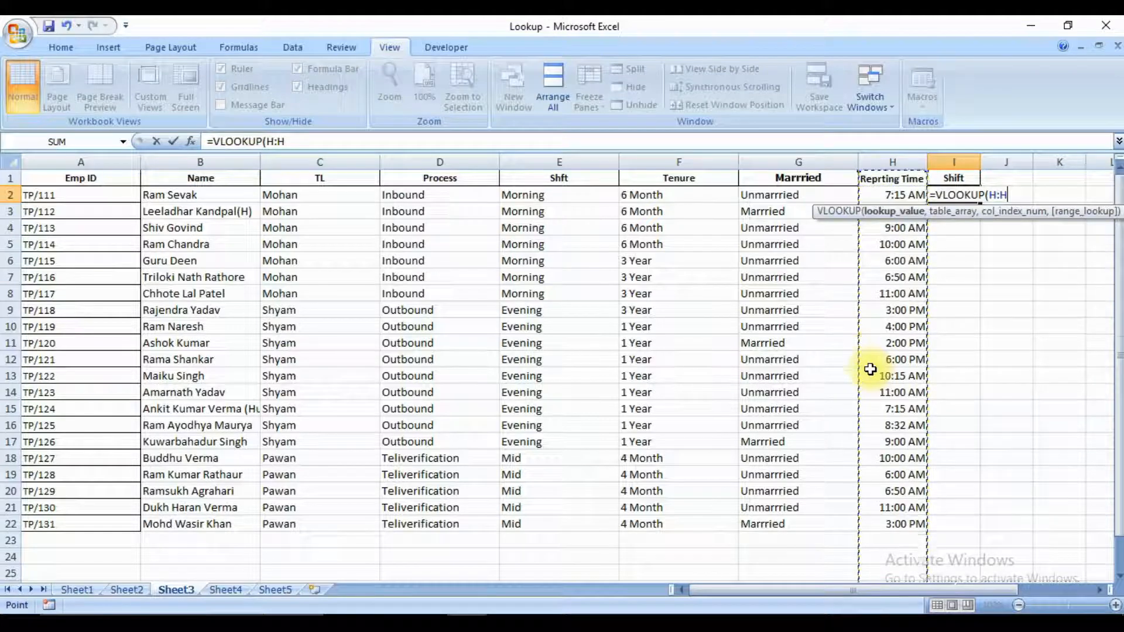
{"action": "type", "text": ","}
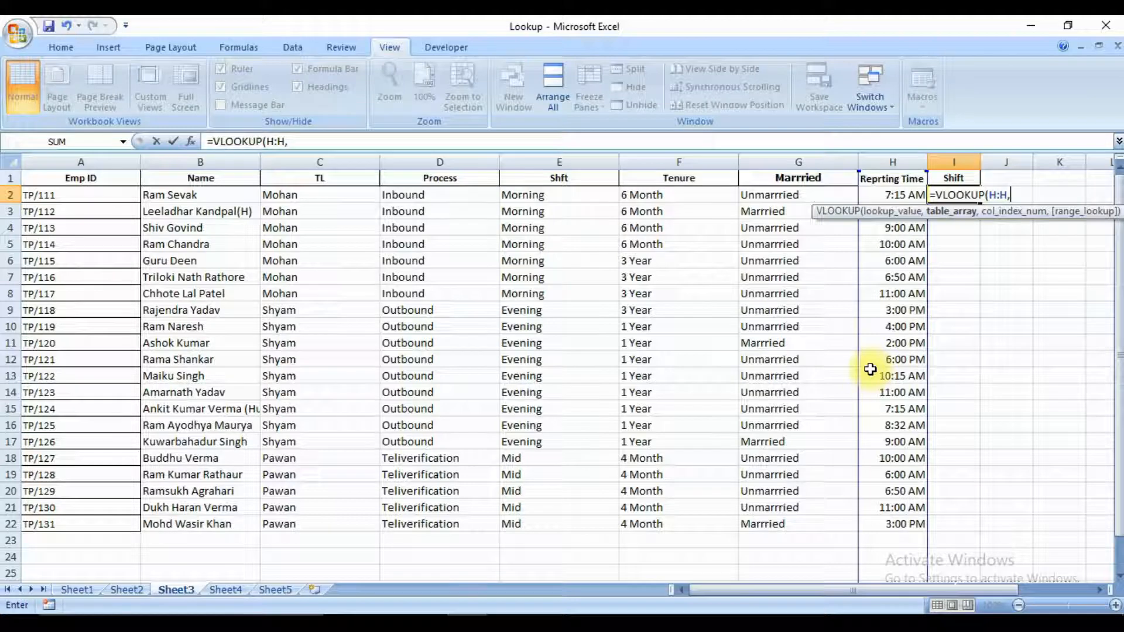
Add the shift table range Sheet4!A1:B4 as the VLOOKUP formula's table array.
{"action": "key", "text": "ctrl+Page_Down"}
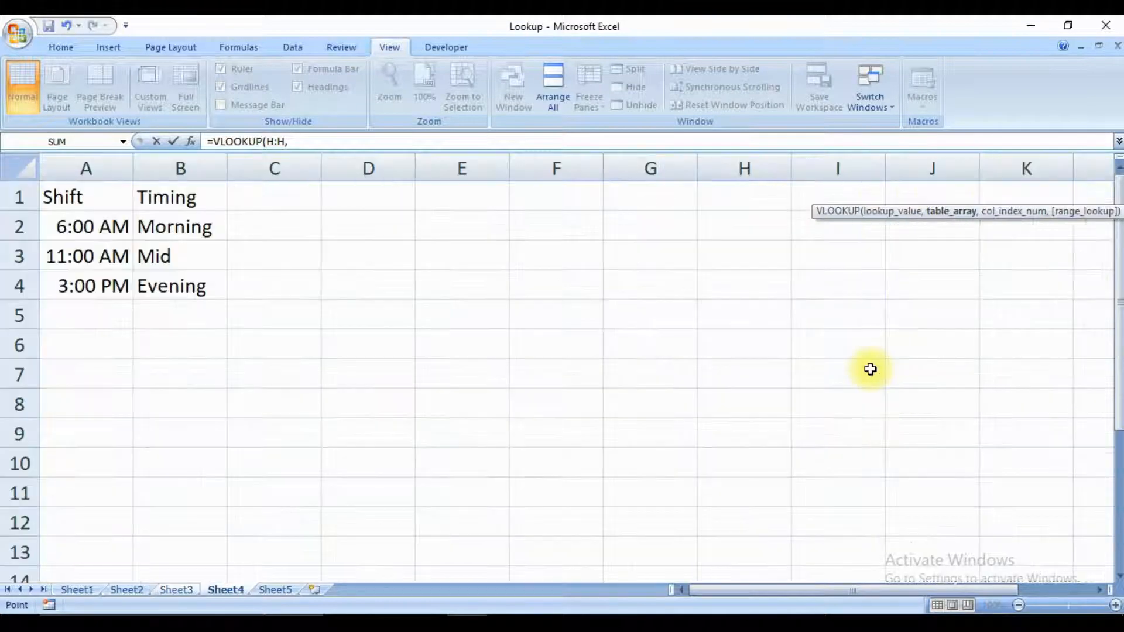
{"action": "key", "text": "Up"}
{"action": "key", "text": "shift+Right"}
{"action": "key", "text": "shift+Down"}
{"action": "key", "text": "shift+Down"}
{"action": "key", "text": "shift+Down"}
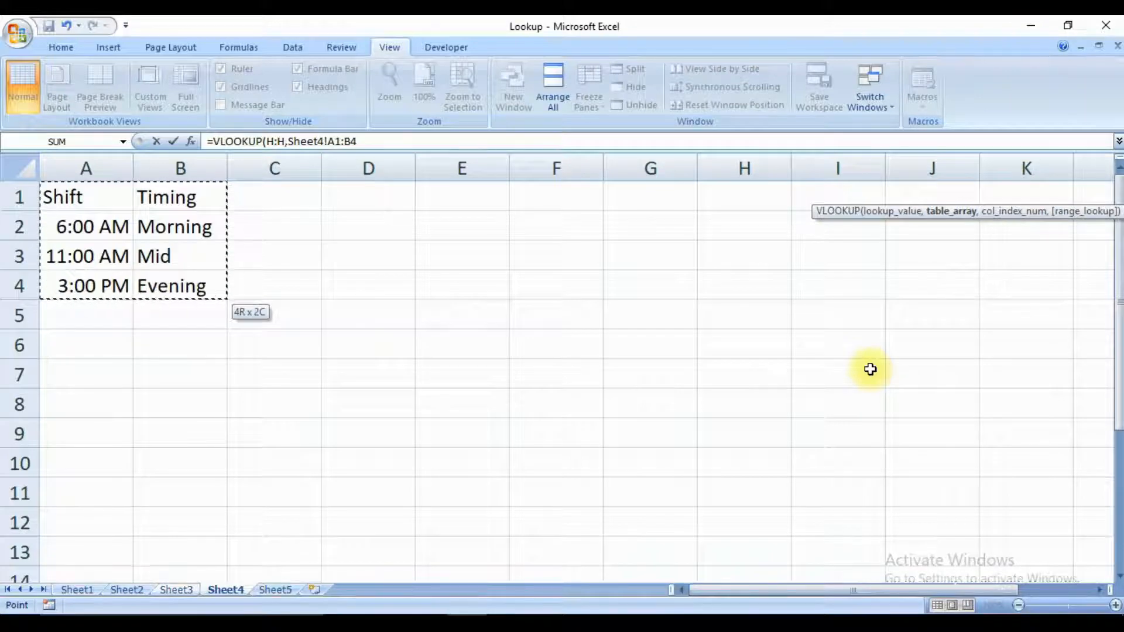
{"action": "type", "text": ","}
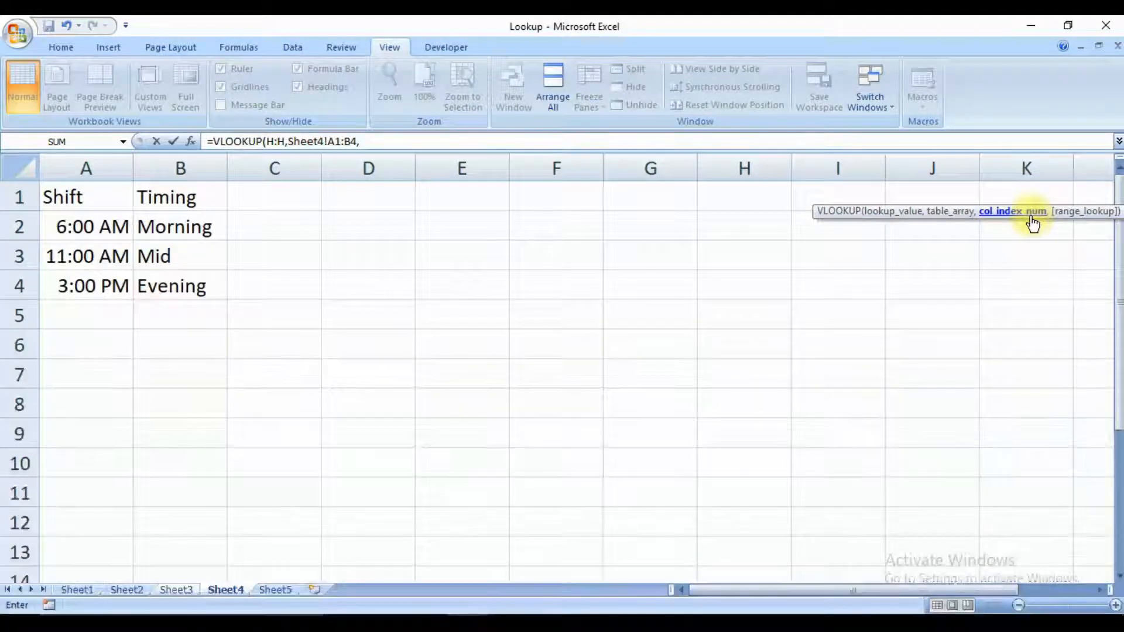
Complete the VLOOKUP formula in Sheet3's I2 with column index 2 and range lookup 0 for an exact match.
{"action": "type", "text": "2,"}
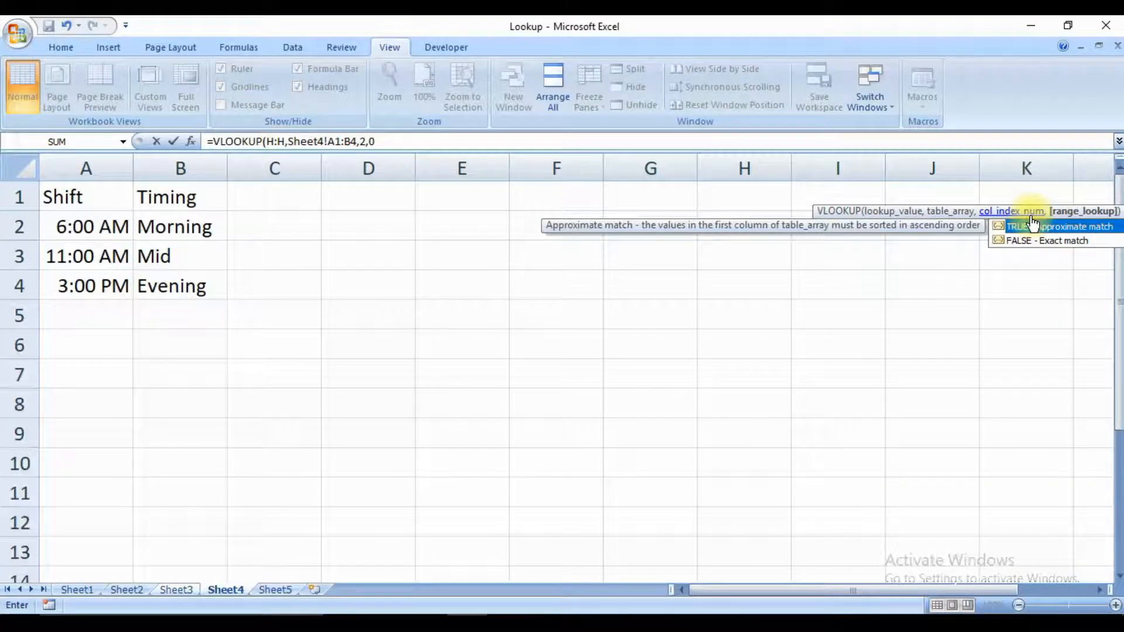
{"action": "type", "text": "0"}
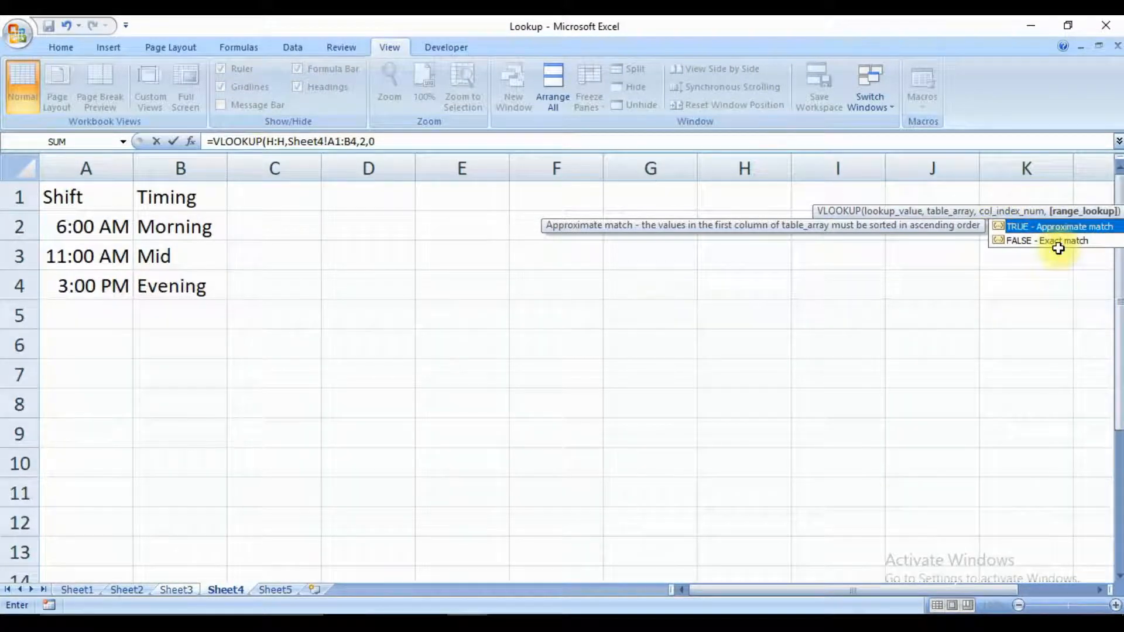
{"action": "type", "text": ")"}
{"action": "key", "text": "Return"}
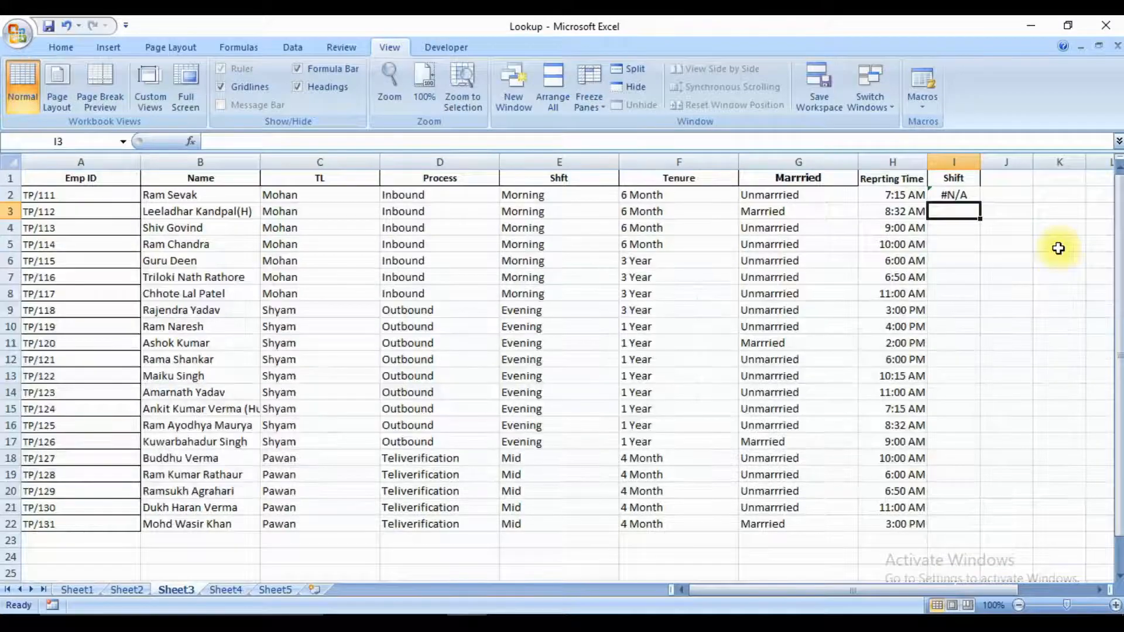
Fill the I2 VLOOKUP formula down the Shift column through I22.
{"action": "key", "text": "Up"}
{"action": "key", "text": "Left"}
{"action": "key", "text": "ctrl+Down"}
{"action": "key", "text": "Right"}
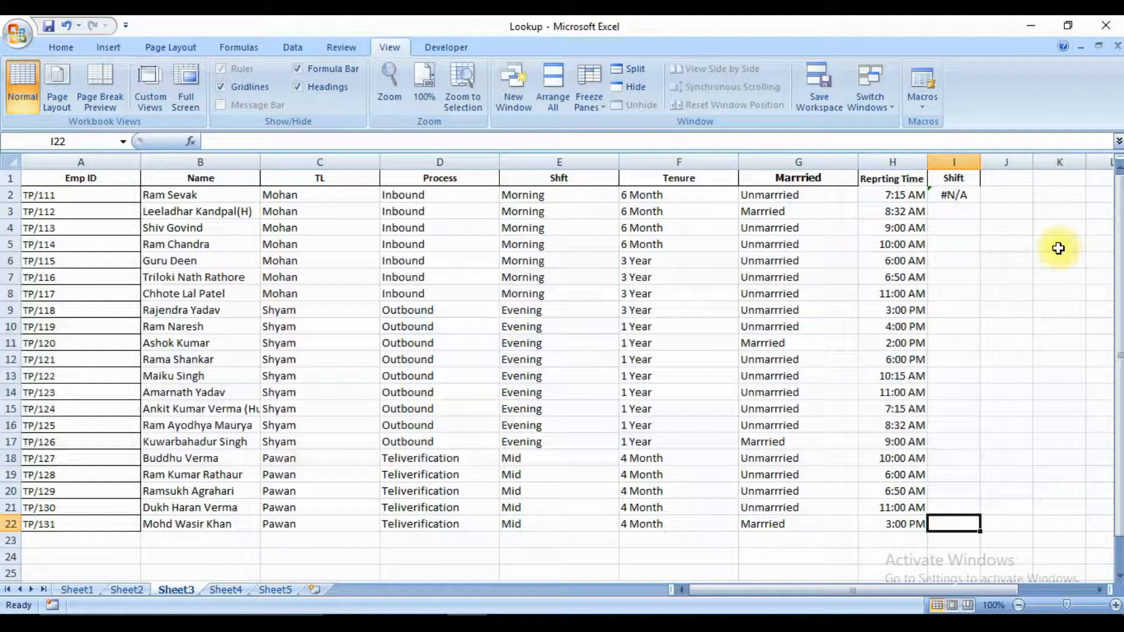
{"action": "key", "text": "ctrl+shift+Up"}
{"action": "key", "text": "ctrl+d"}
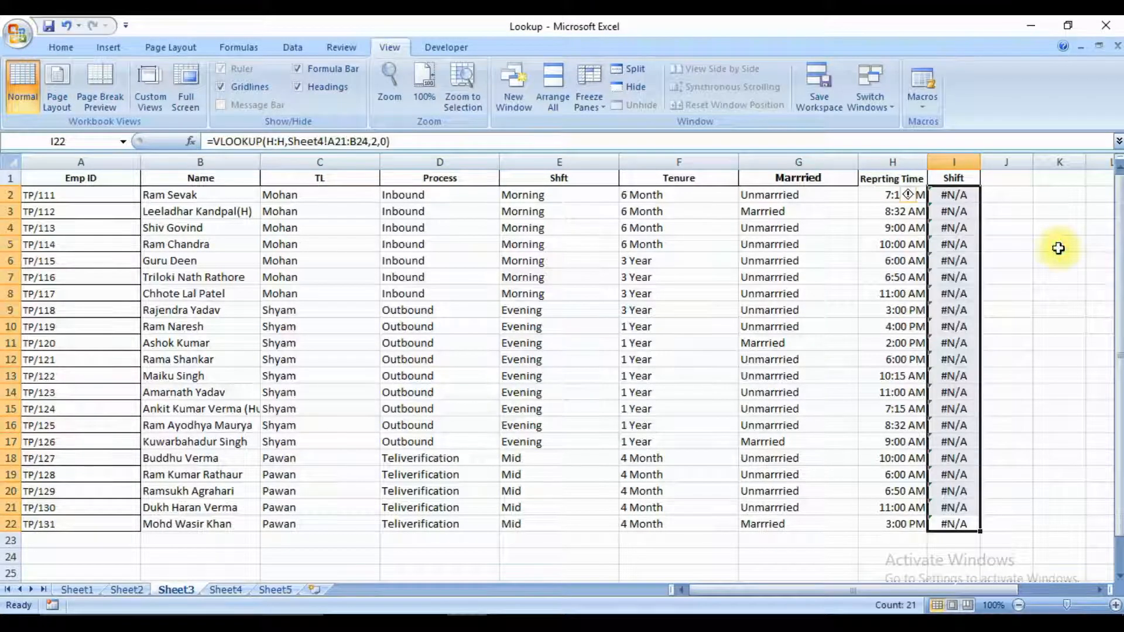
{"action": "key", "text": "ctrl+Up"}
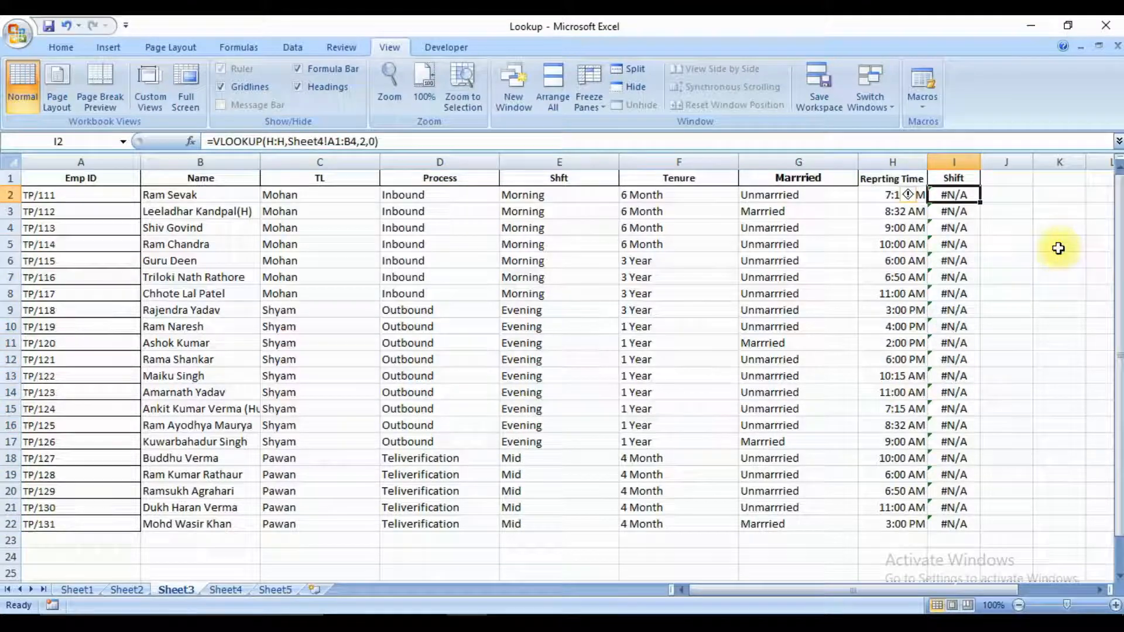
Examine the Shift results beside the reporting times in columns H and I, down to row 6.
{"action": "key", "text": "Left"}
{"action": "key", "text": "Down"}
{"action": "key", "text": "Down"}
{"action": "key", "text": "Down"}
{"action": "key", "text": "Down"}
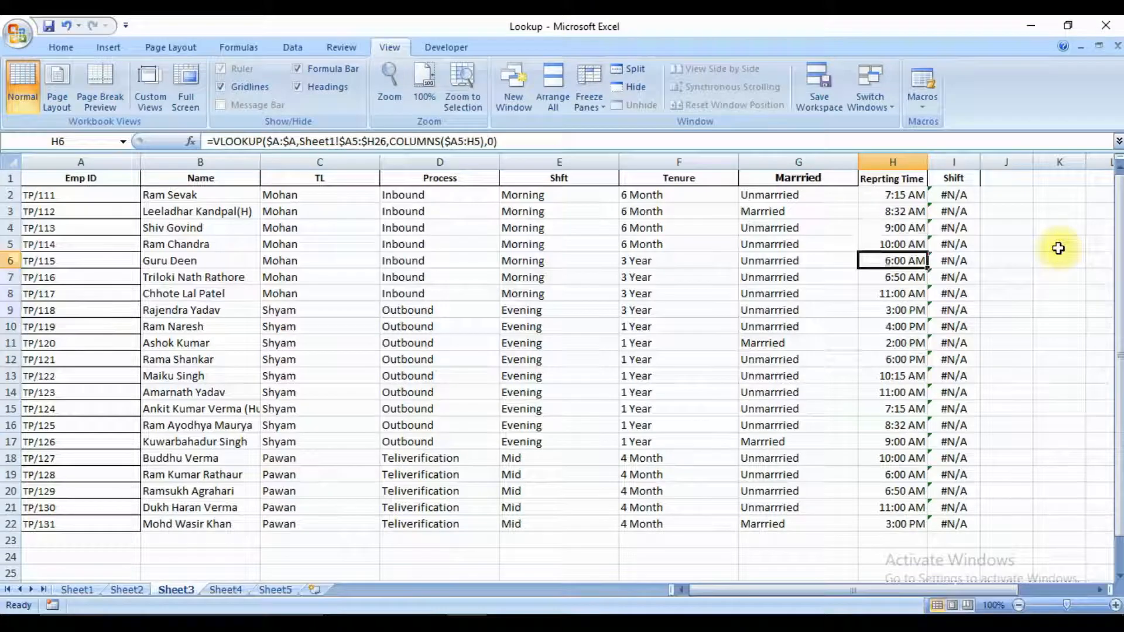
{"action": "key", "text": "Right"}
{"action": "key", "text": "Up"}
{"action": "key", "text": "Up"}
{"action": "key", "text": "Down"}
{"action": "key", "text": "Down"}
{"action": "key", "text": "Left"}
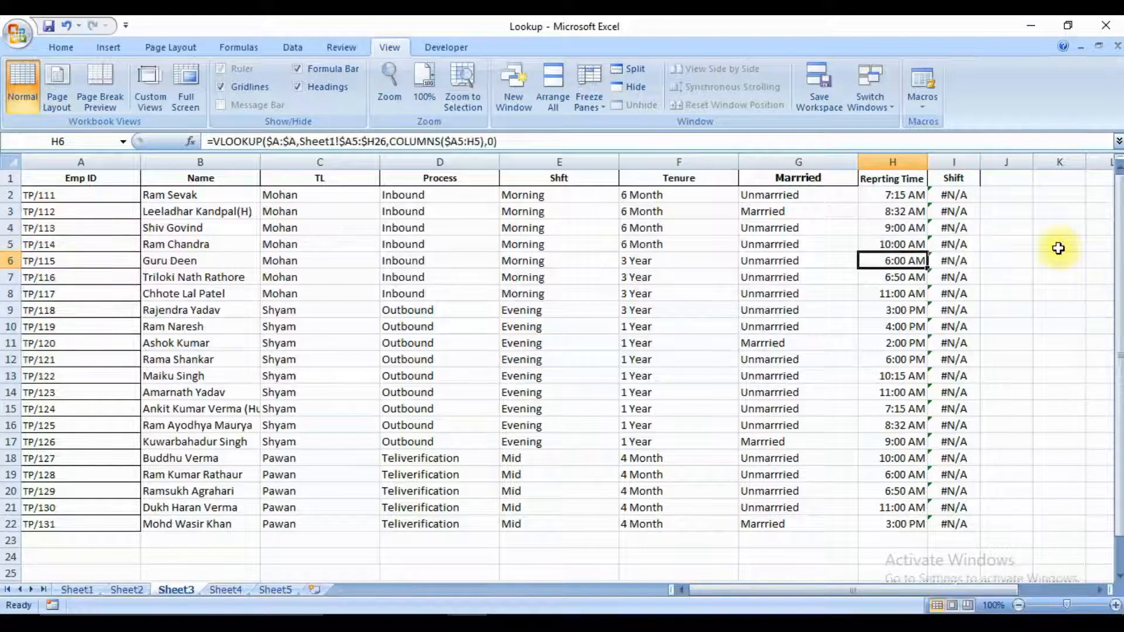
Compare the contents of Sheet3's reporting time cell H6 with the Morning start time in Sheet4's A2.
{"action": "key", "text": "ctrl+c"}
{"action": "key", "text": "ctrl+minus"}
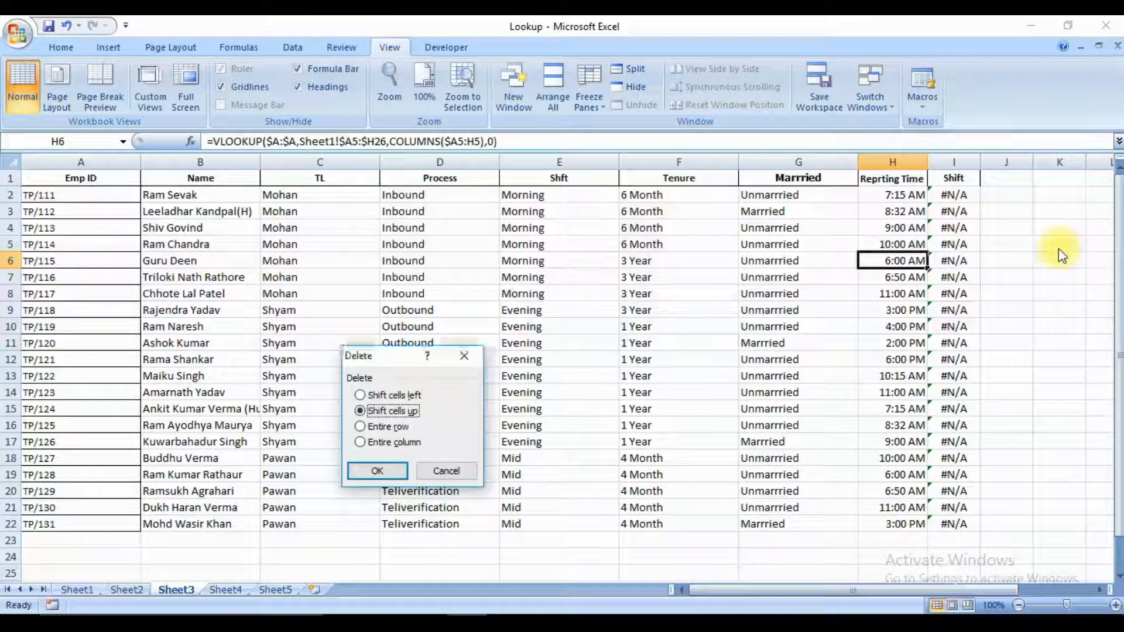
{"action": "key", "text": "Escape"}
{"action": "key", "text": "ctrl+Page_Down"}
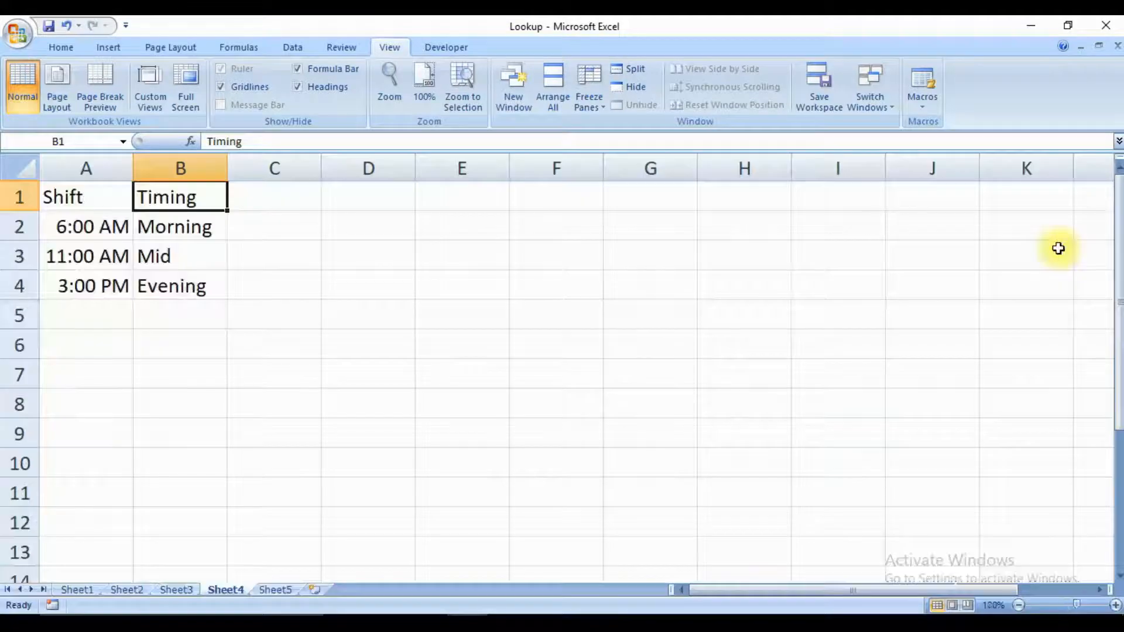
{"action": "key", "text": "Left"}
{"action": "key", "text": "Down"}
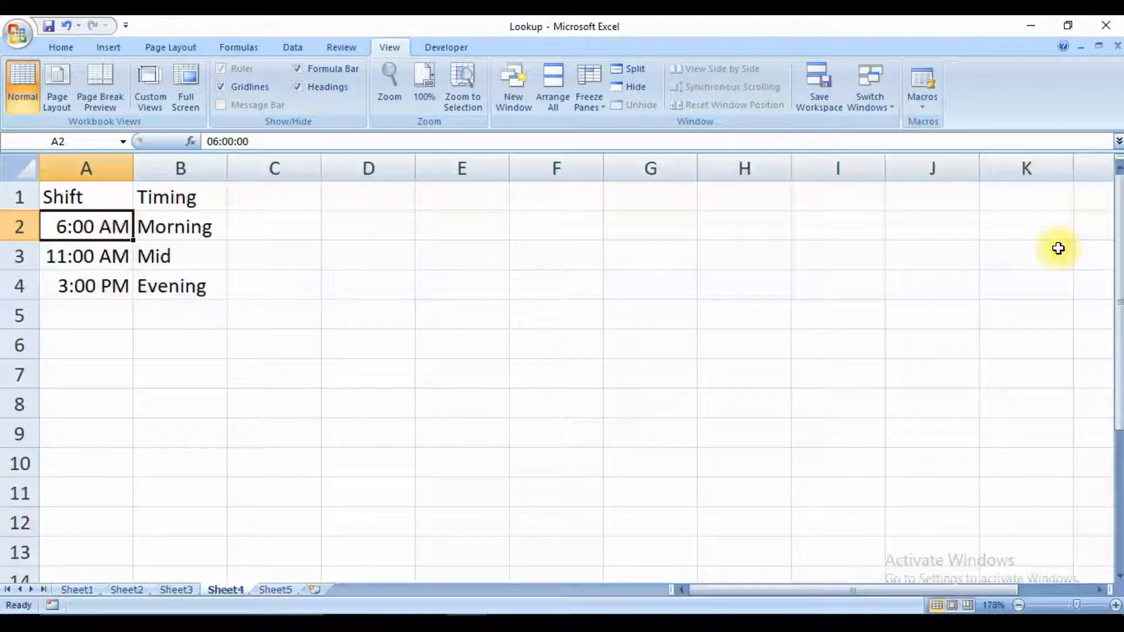
{"action": "key", "text": "ctrl+Page_Up"}
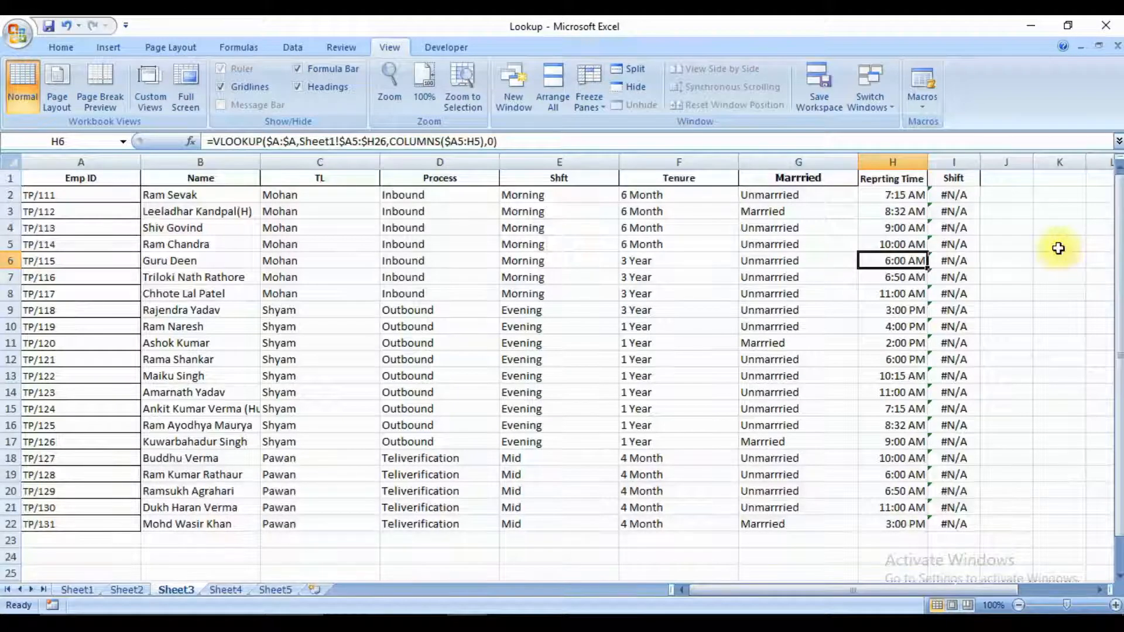
{"action": "key", "text": "F2"}
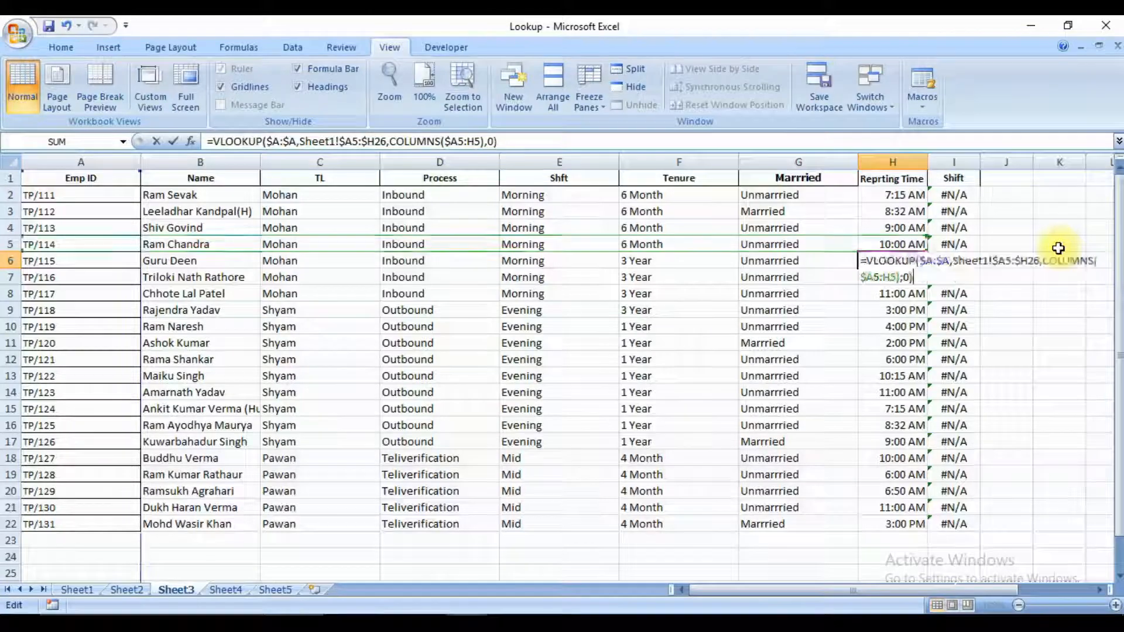
{"action": "key", "text": "Escape"}
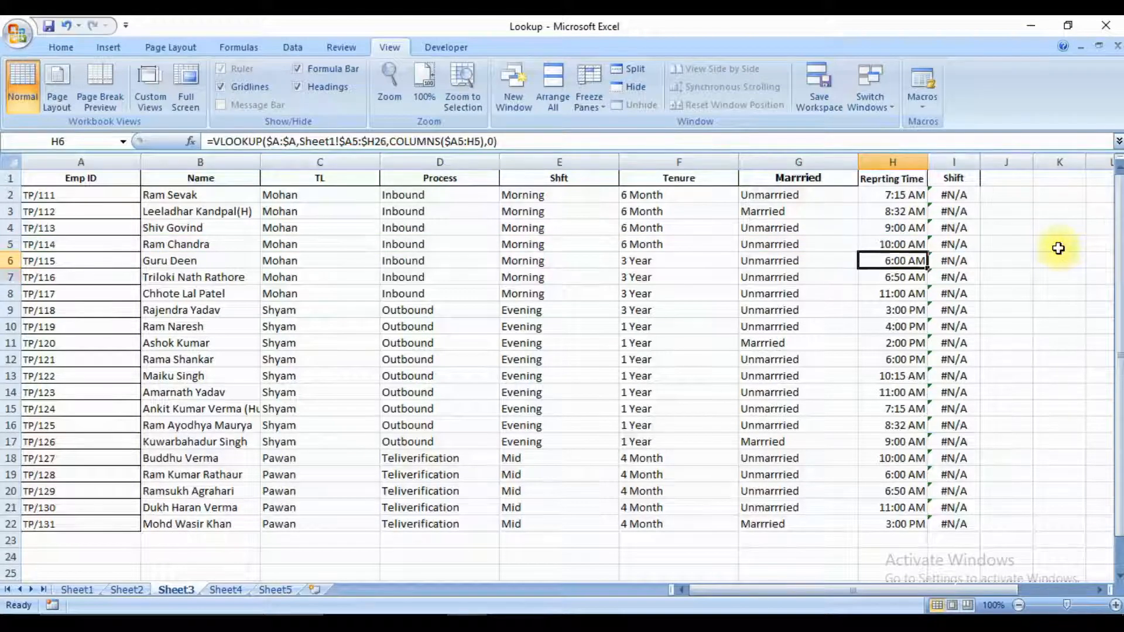
Replace the reporting time formulas in H2:H22 with their values and number formats using Paste Special.
{"action": "key", "text": "Right"}
{"action": "key", "text": "Left"}
{"action": "key", "text": "Up"}
{"action": "key", "text": "Up"}
{"action": "key", "text": "Up"}
{"action": "key", "text": "Up"}
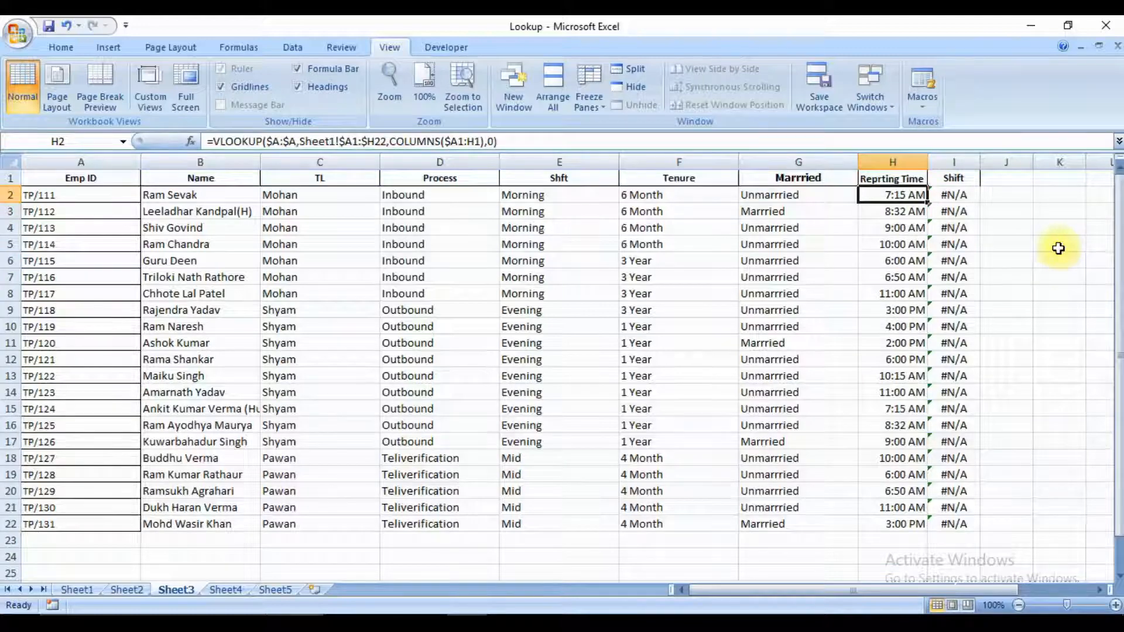
{"action": "key", "text": "ctrl+shift+Down"}
{"action": "key", "text": "ctrl+shift+Up"}
{"action": "key", "text": "ctrl+shift+Down"}
{"action": "key", "text": "ctrl+c"}
{"action": "key", "text": "ctrl+alt+v"}
{"action": "key", "text": "u"}
{"action": "key", "text": "Return"}
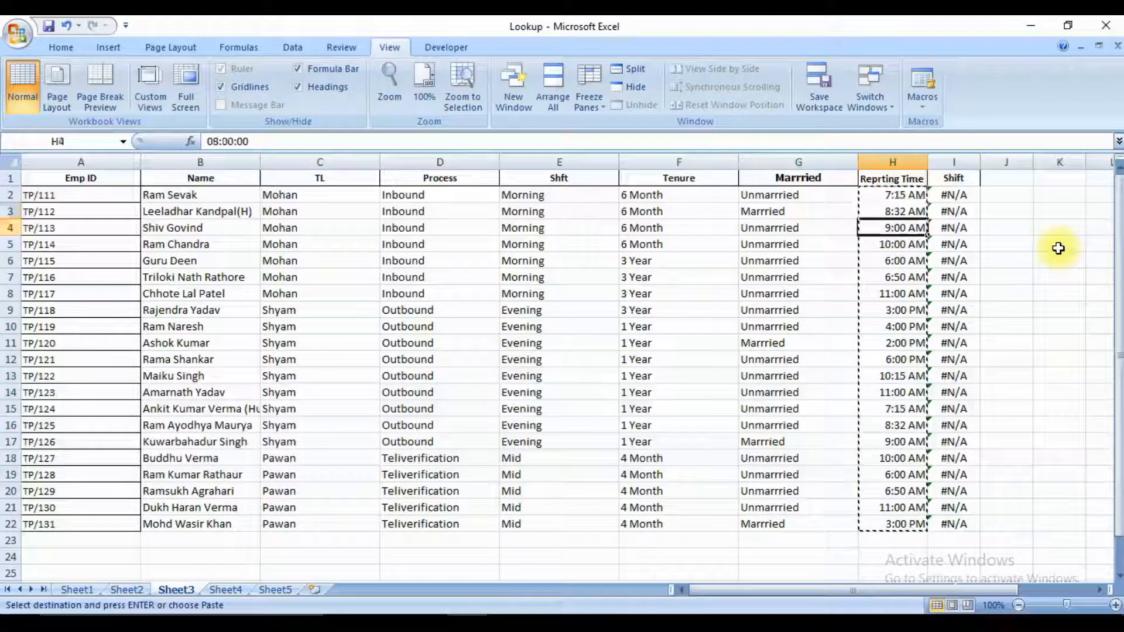
Inspect the pasted reporting times between H4 and H8, and re-enter the value in H6.
{"action": "key", "text": "Down"}
{"action": "key", "text": "Down"}
{"action": "key", "text": "Down"}
{"action": "key", "text": "Down"}
{"action": "key", "text": "Down"}
{"action": "key", "text": "Down"}
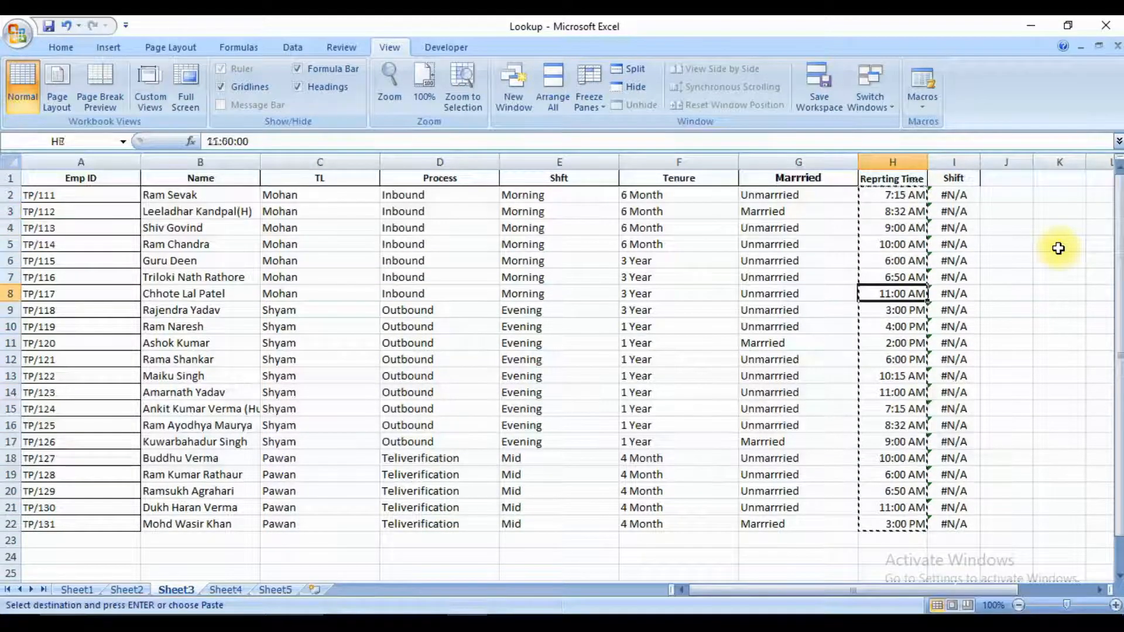
{"action": "key", "text": "Up"}
{"action": "key", "text": "Up"}
{"action": "key", "text": "Up"}
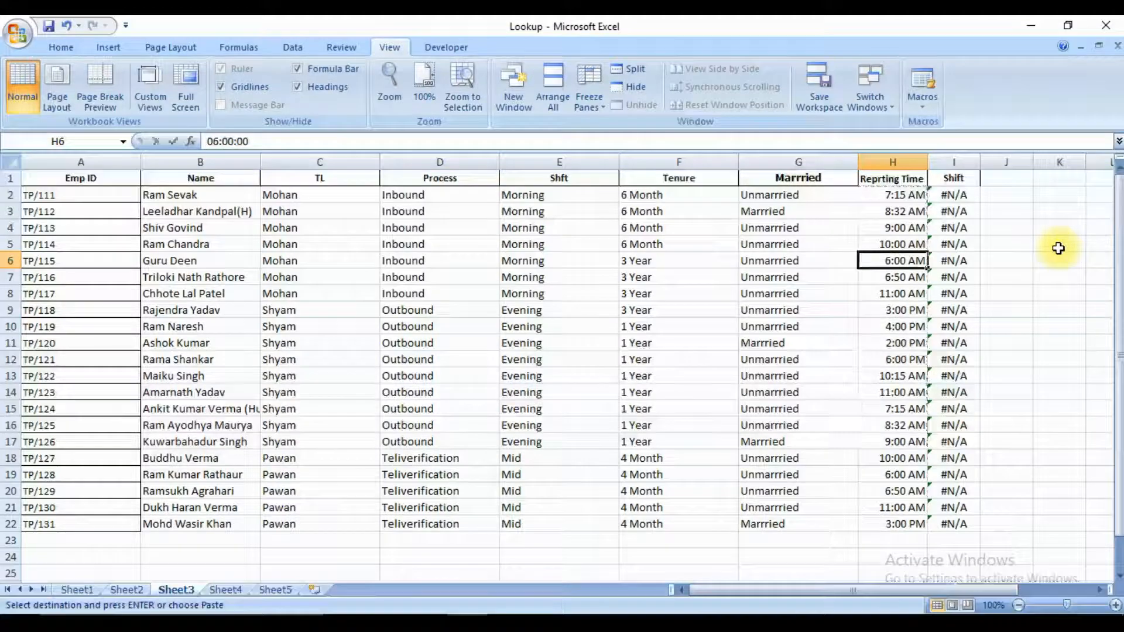
{"action": "key", "text": "F2"}
{"action": "key", "text": "ctrl+Return"}
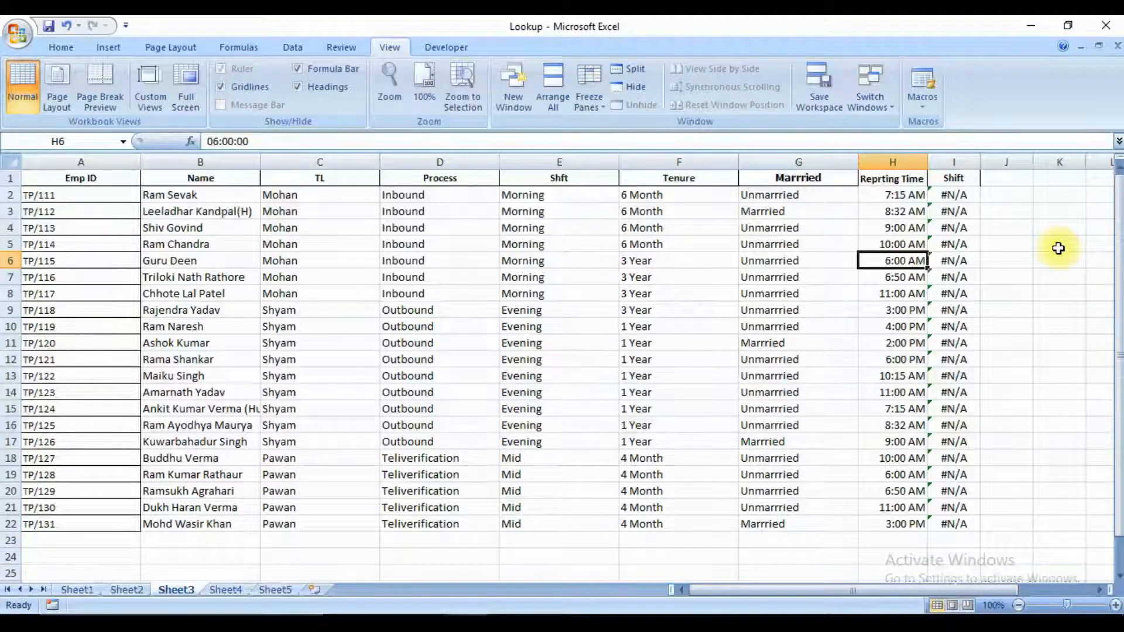
Copy the time in Sheet3's H6 into Sheet4's A2 as values and number formats.
{"action": "key", "text": "ctrl+c"}
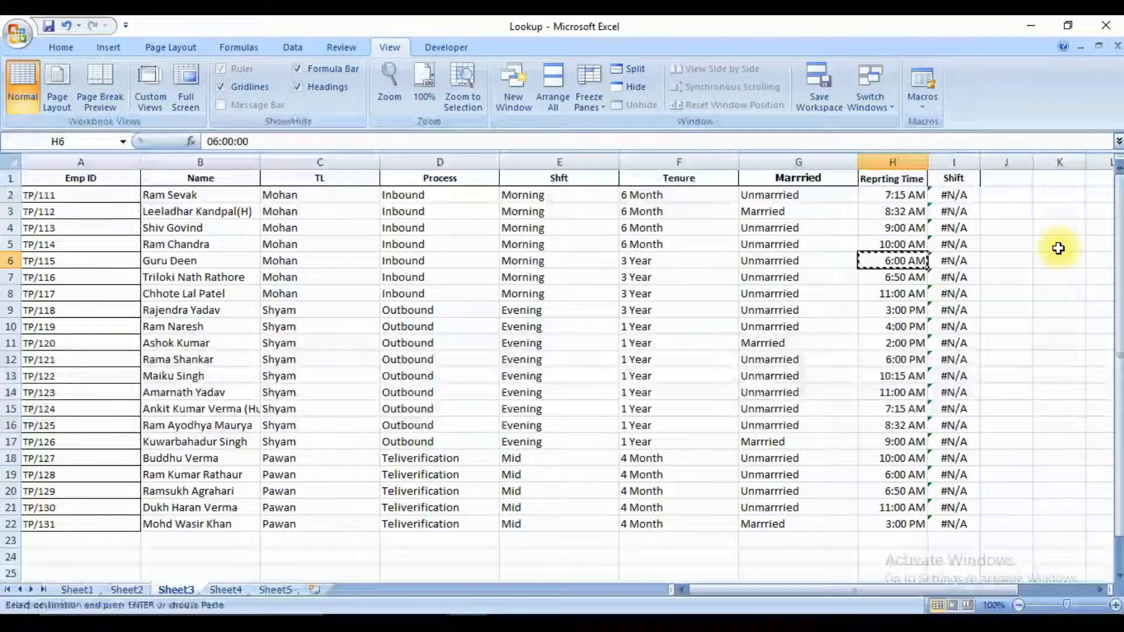
{"action": "key", "text": "ctrl+Page_Down"}
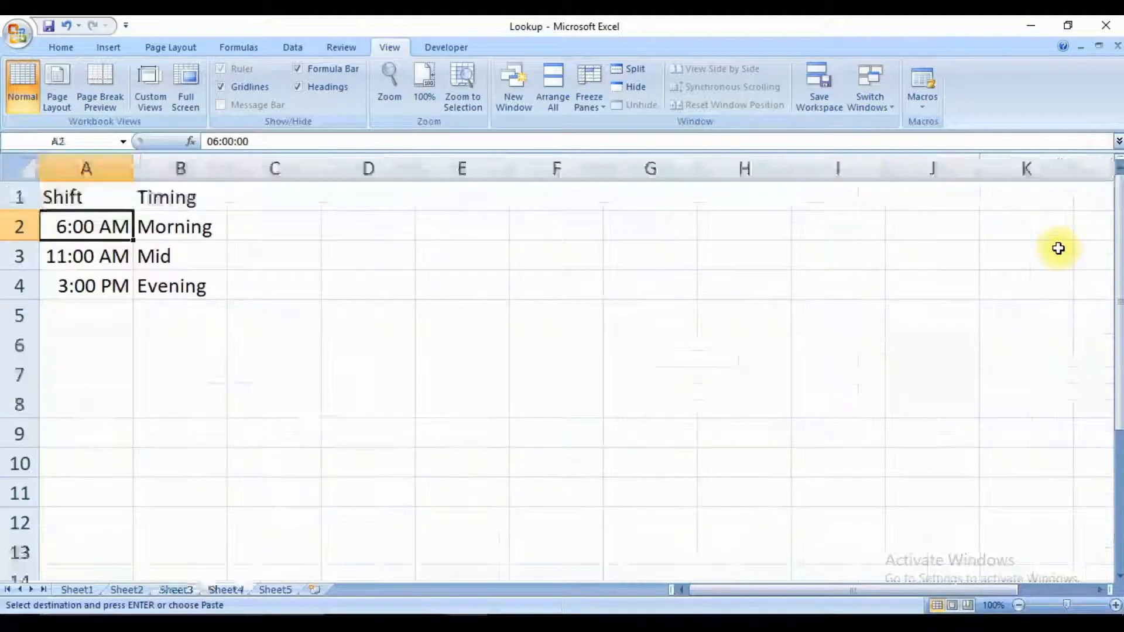
{"action": "key", "text": "ctrl+alt+v"}
{"action": "key", "text": "u"}
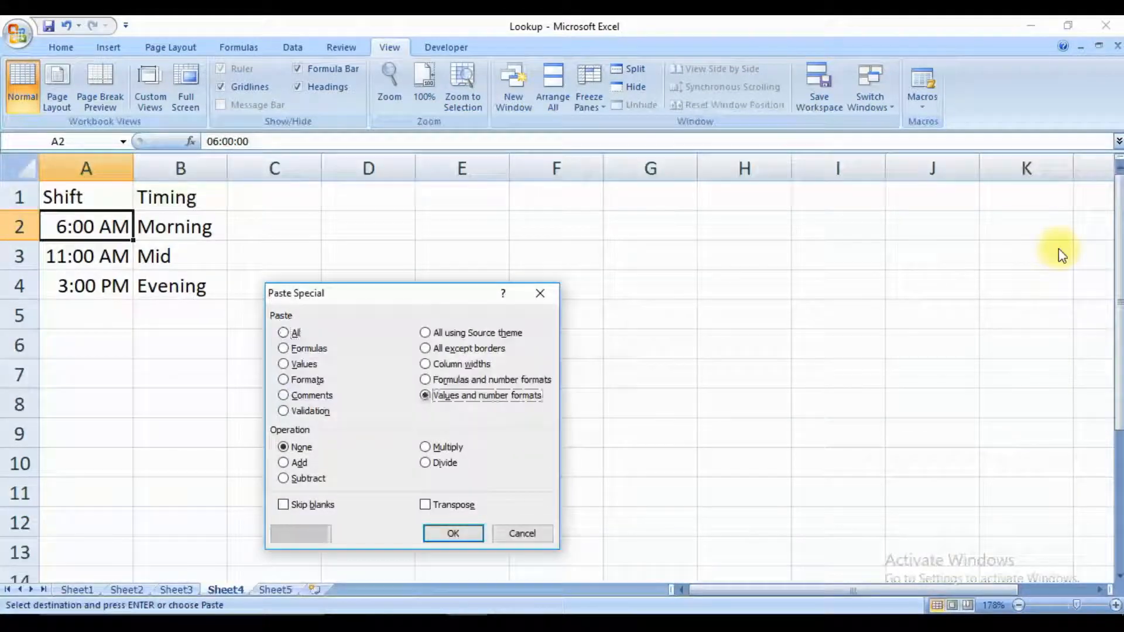
{"action": "key", "text": "Return"}
Clear the VLOOKUP formulas from the Shift column range I2:I22 on Sheet3.
{"action": "key", "text": "ctrl+Page_Up"}
{"action": "key", "text": "ctrl+Page_Up"}
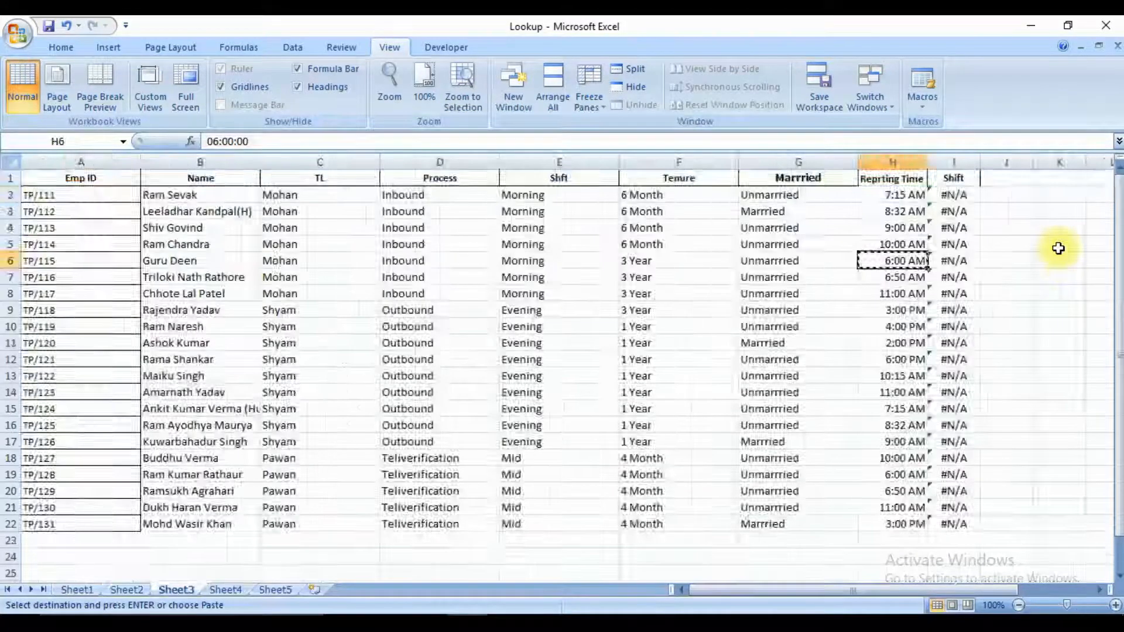
{"action": "key", "text": "ctrl+Page_Down"}
{"action": "key", "text": "Right"}
{"action": "key", "text": "ctrl+Up"}
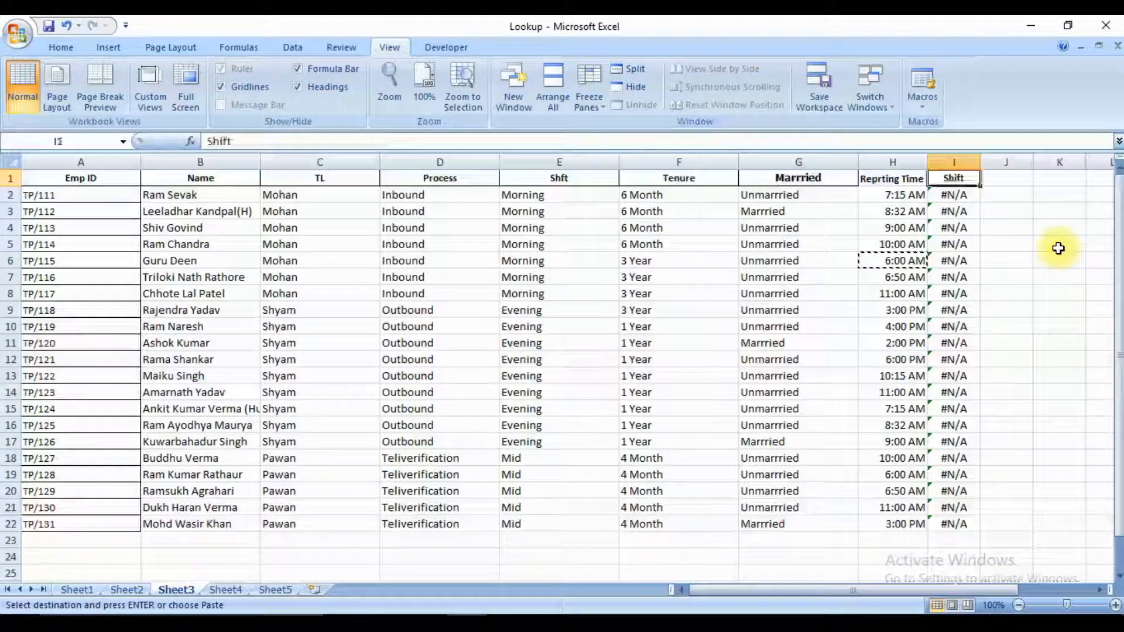
{"action": "key", "text": "Down"}
{"action": "key", "text": "ctrl+shift+Down"}
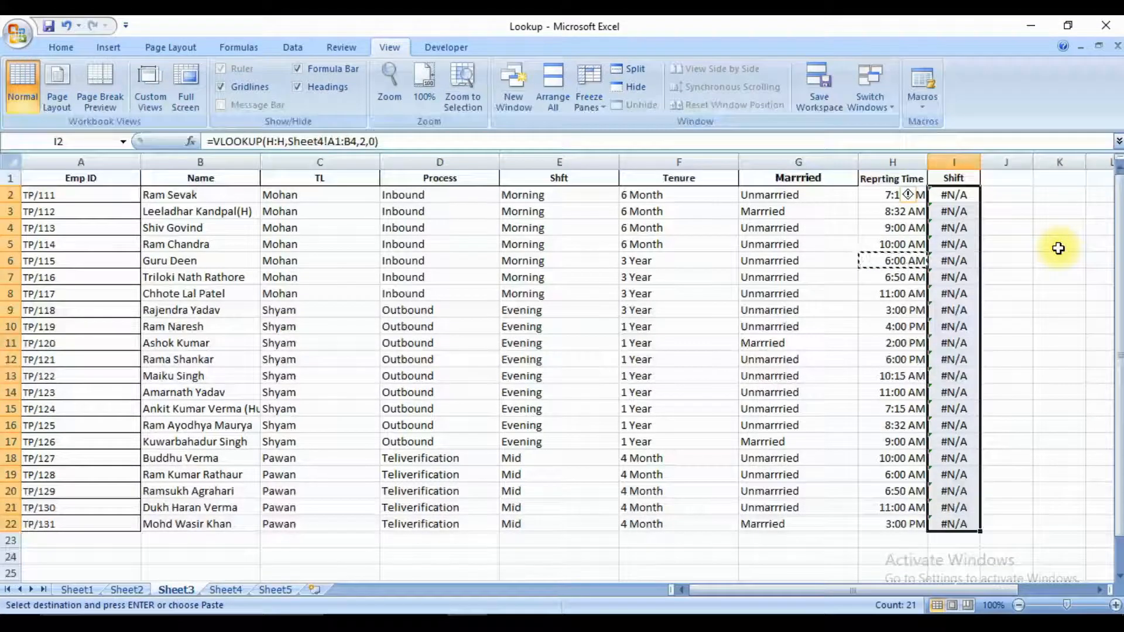
{"action": "key", "text": "Delete"}
Start a new VLOOKUP formula in I2 with column H:H as the lookup value.
{"action": "key", "text": "Up"}
{"action": "key", "text": "Down"}
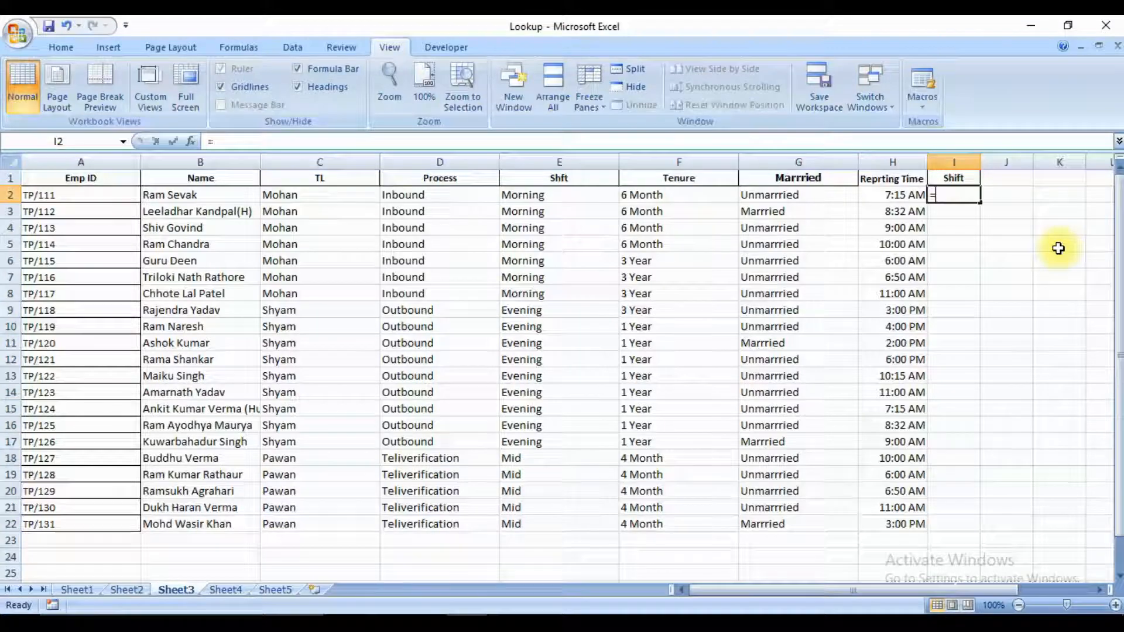
{"action": "type", "text": "=VLOOKUP("}
{"action": "key", "text": "Left"}
{"action": "key", "text": "ctrl+space"}
{"action": "type", "text": ","}
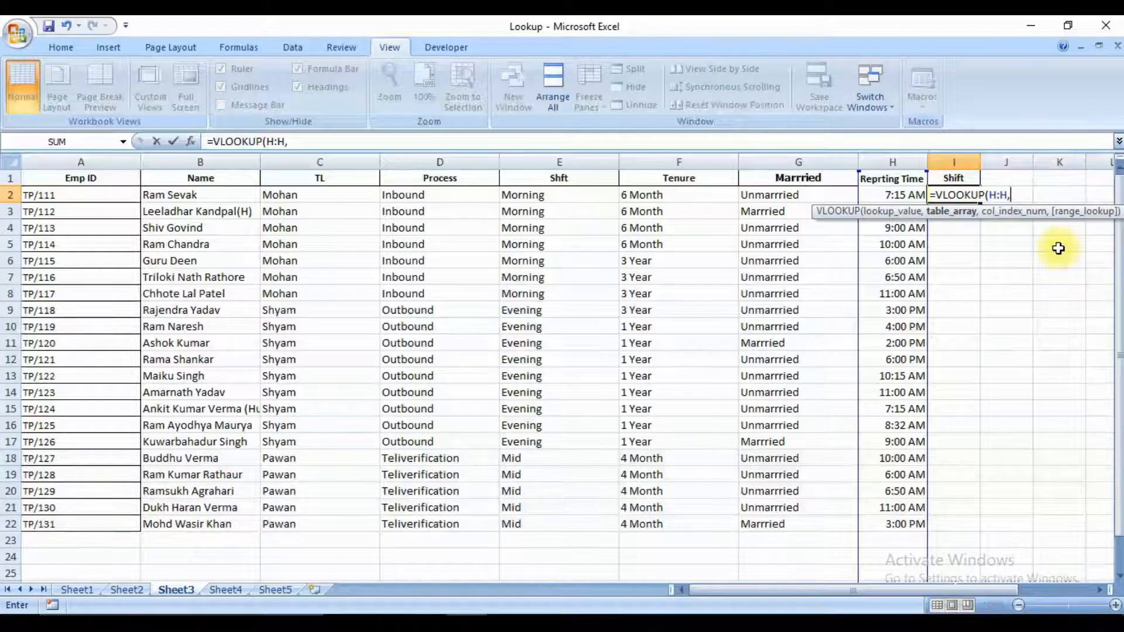
Complete the formula with Sheet4!A:B as the table array, column index 2 and range lookup 0.
{"action": "key", "text": "ctrl+Page_Down"}
{"action": "key", "text": "ctrl+space"}
{"action": "key", "text": "shift+Right"}
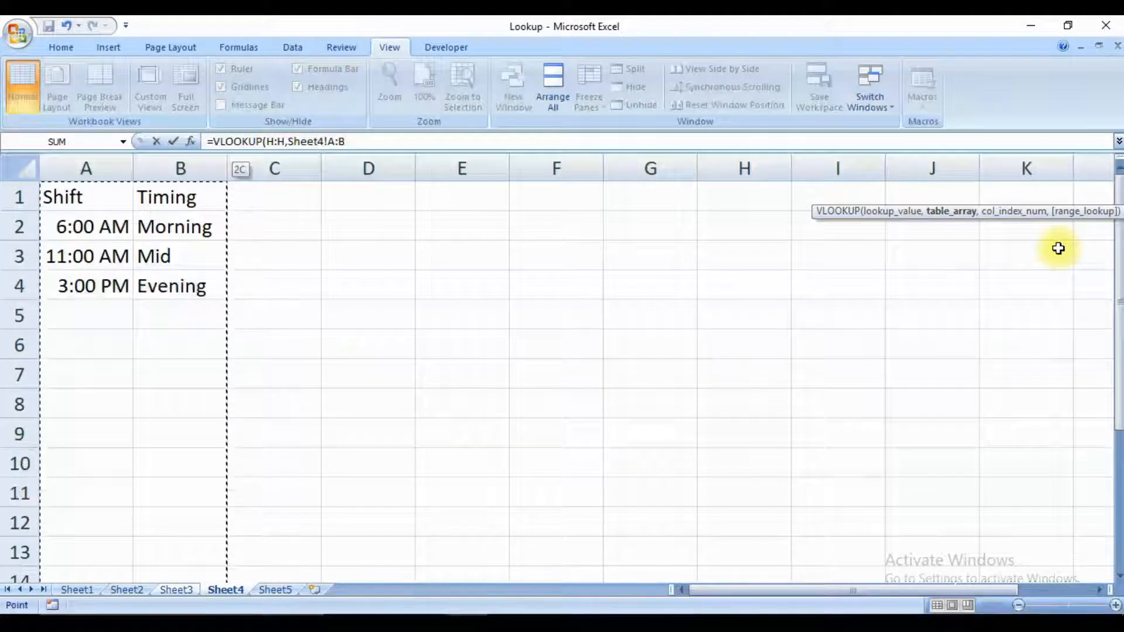
{"action": "type", "text": ",2m,0"}
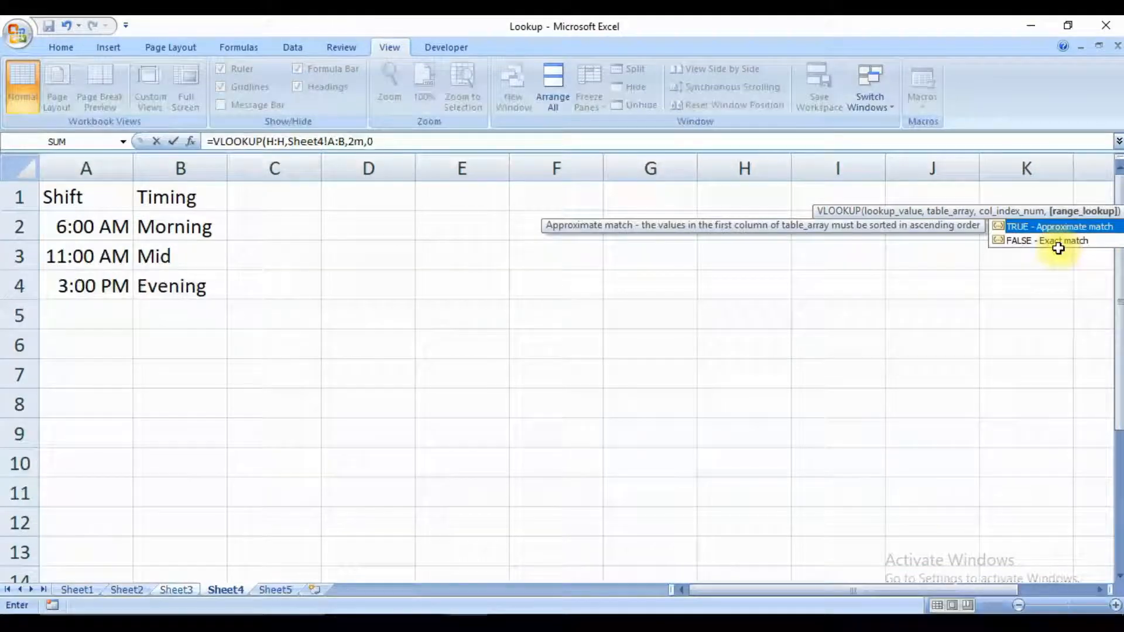
{"action": "key", "text": "BackSpace"}
{"action": "key", "text": "BackSpace"}
{"action": "key", "text": "BackSpace"}
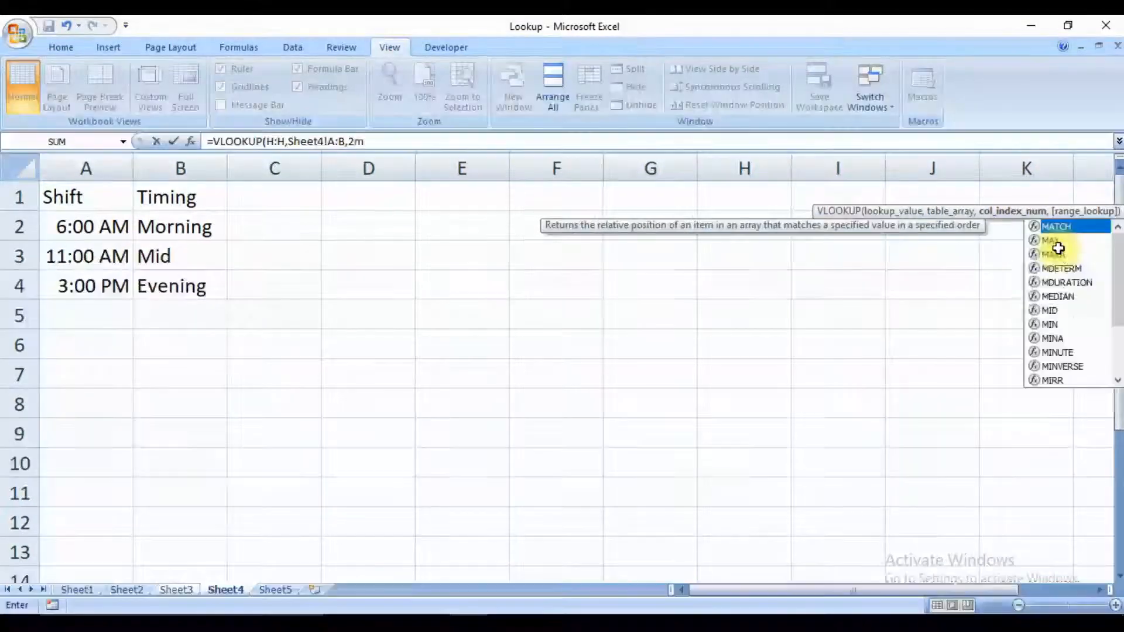
{"action": "type", "text": ",0"}
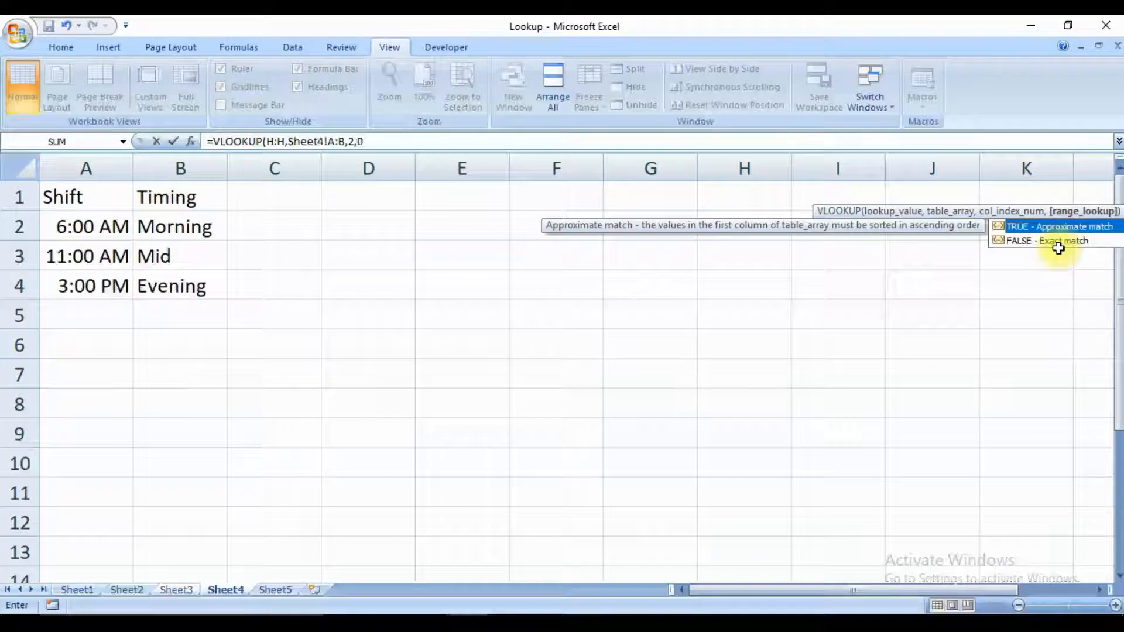
{"action": "key", "text": "Return"}
Fill the new I2 VLOOKUP formula with full-column references down the Shift column through I22.
{"action": "key", "text": "Up"}
{"action": "key", "text": "Left"}
{"action": "key", "text": "ctrl+Down"}
{"action": "key", "text": "Right"}
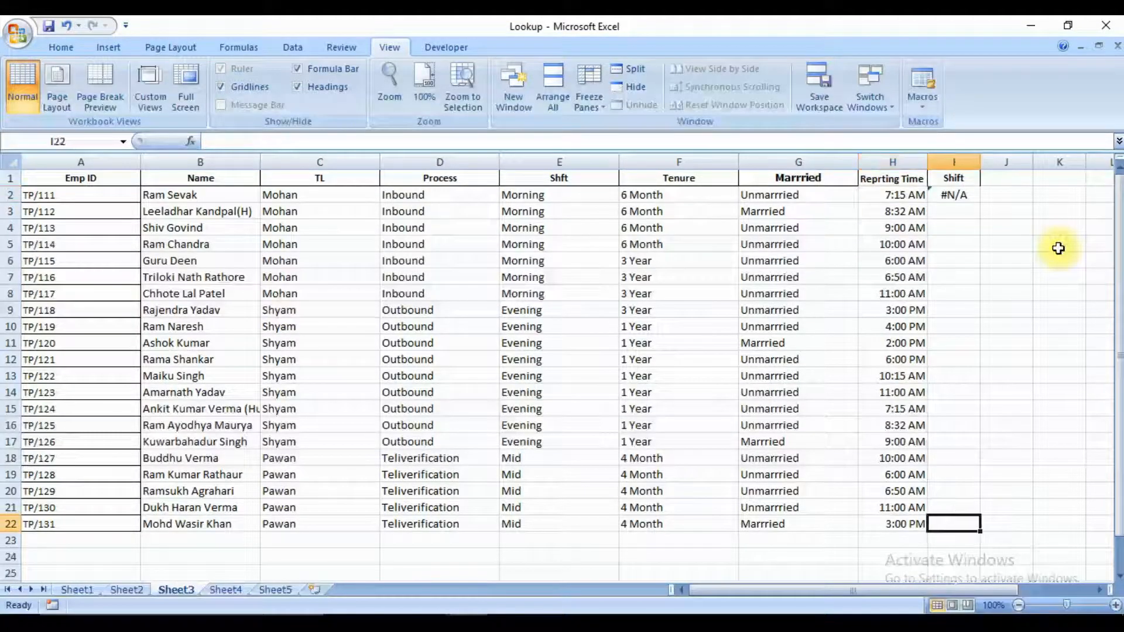
{"action": "key", "text": "ctrl+shift+Up"}
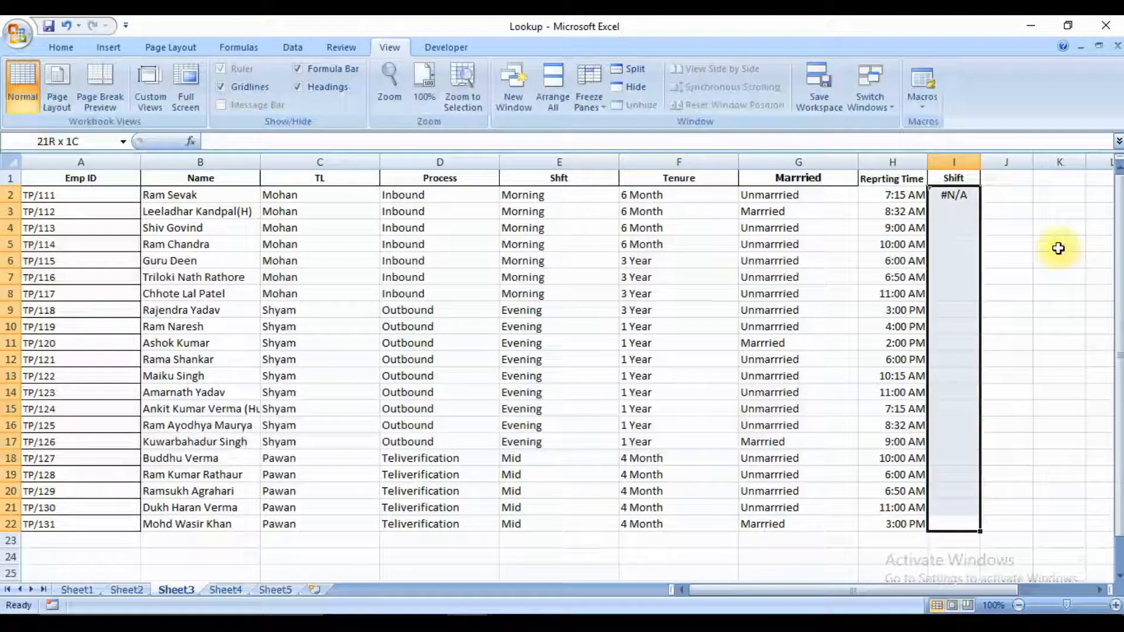
{"action": "key", "text": "ctrl+d"}
Check the refilled Shift results against their reporting times, especially in rows 6 to 9.
{"action": "key", "text": "Down"}
{"action": "key", "text": "Up"}
{"action": "key", "text": "ctrl+Up"}
{"action": "key", "text": "Down"}
{"action": "key", "text": "Down"}
{"action": "key", "text": "Down"}
{"action": "key", "text": "Down"}
{"action": "key", "text": "Down"}
{"action": "key", "text": "Left"}
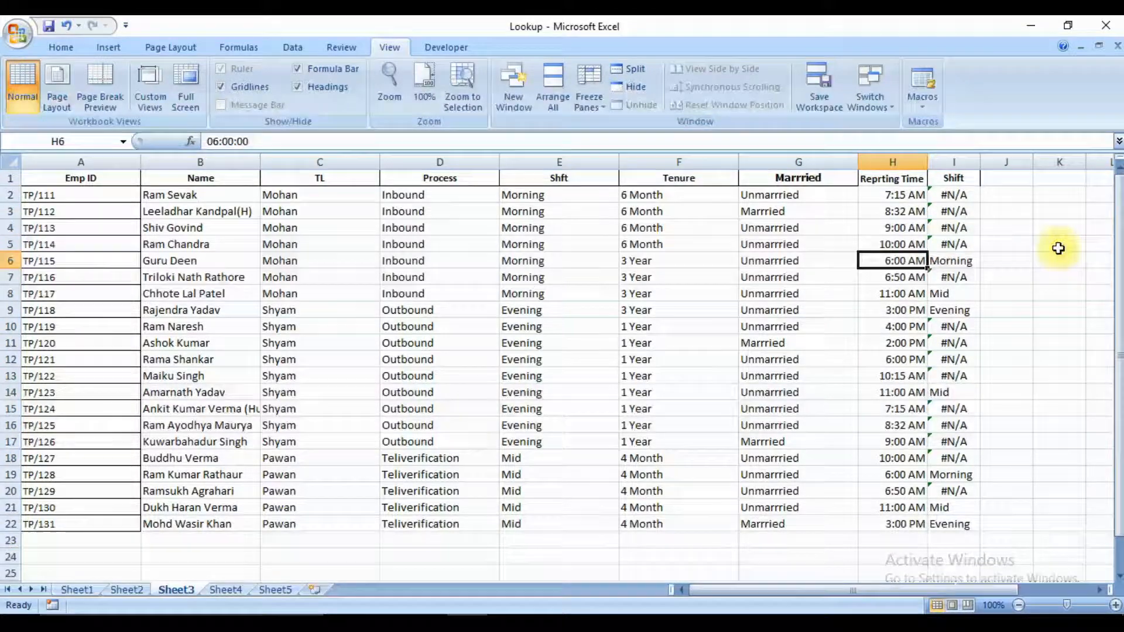
{"action": "key", "text": "Right"}
{"action": "key", "text": "Down"}
{"action": "key", "text": "Down"}
{"action": "key", "text": "Down"}
{"action": "key", "text": "Down"}
{"action": "key", "text": "Up"}
{"action": "key", "text": "Up"}
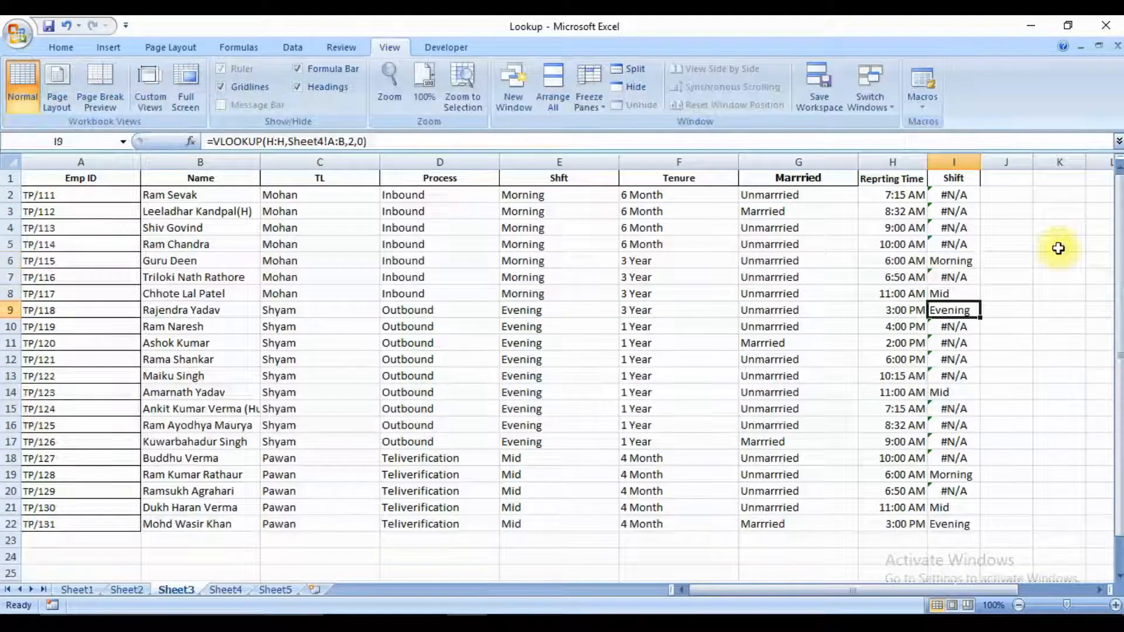
Compare the reporting times in rows 2 to 6 with their Shift results, and examine the whole Reprting Time column.
{"action": "key", "text": "Left"}
{"action": "key", "text": "Up"}
{"action": "key", "text": "Up"}
{"action": "key", "text": "Right"}
{"action": "key", "text": "Left"}
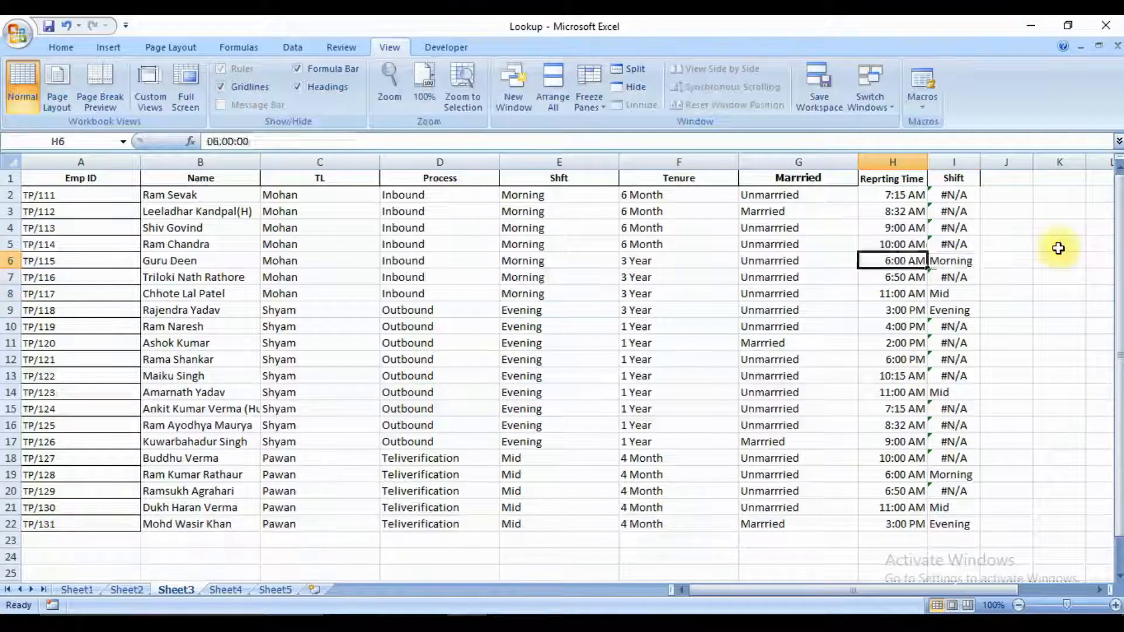
{"action": "key", "text": "Up"}
{"action": "key", "text": "Up"}
{"action": "key", "text": "Up"}
{"action": "key", "text": "Right"}
{"action": "key", "text": "Up"}
{"action": "key", "text": "Left"}
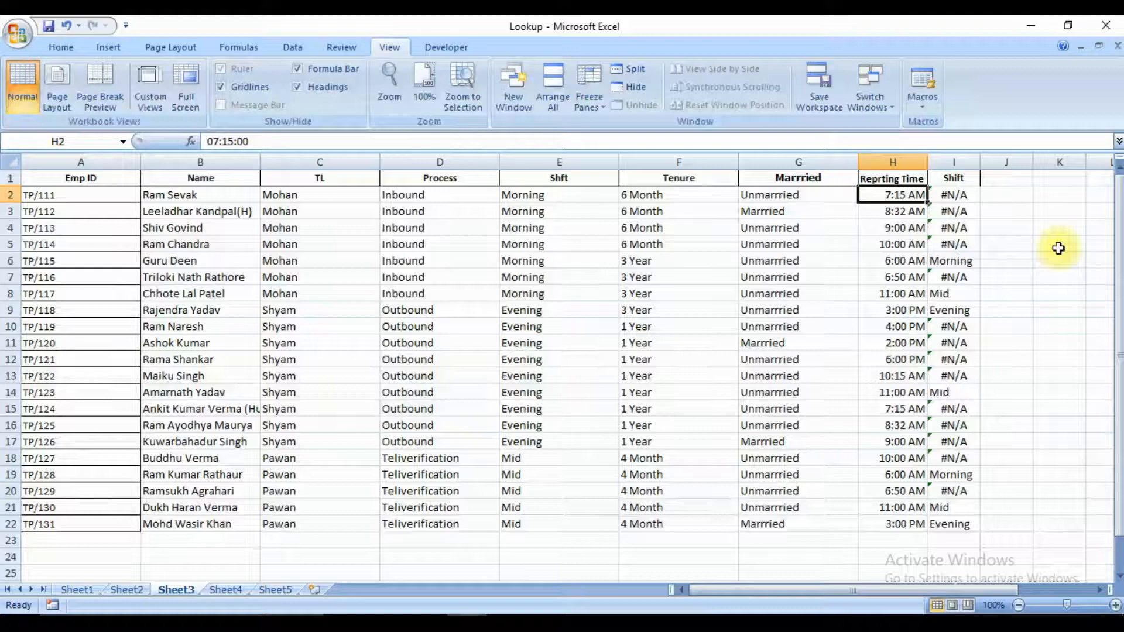
{"action": "key", "text": "Up"}
{"action": "key", "text": "ctrl+space"}
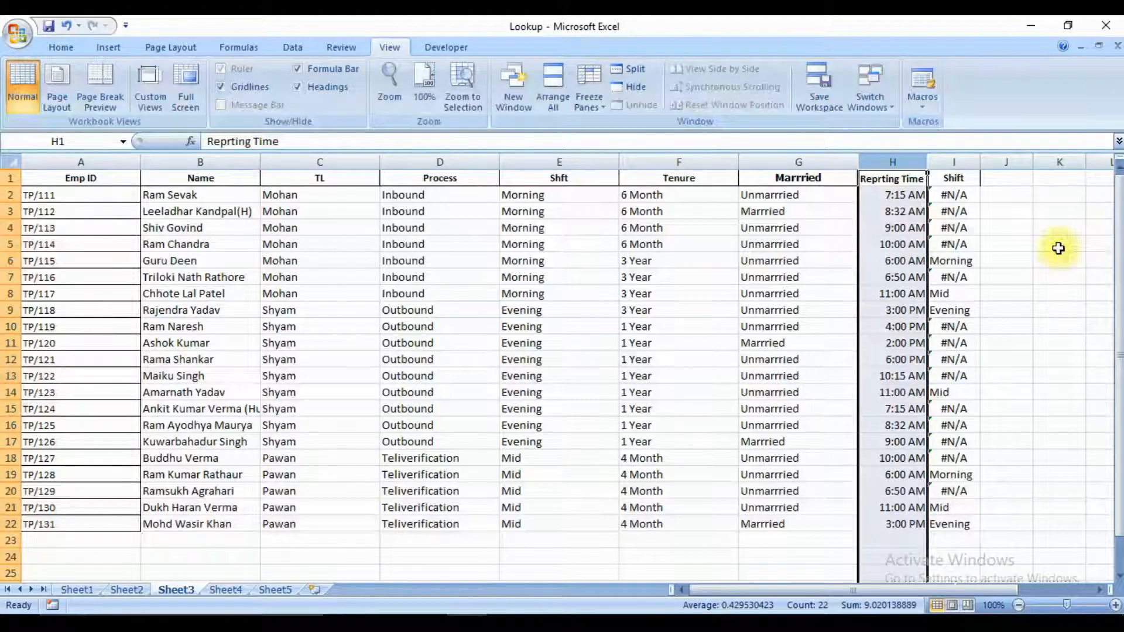
Examine the shift start times and shift names in the Sheet4 lookup table.
{"action": "key", "text": "ctrl+Page_Down"}
{"action": "key", "text": "Up"}
{"action": "key", "text": "shift+Down"}
{"action": "key", "text": "shift+Down"}
{"action": "key", "text": "shift+Down"}
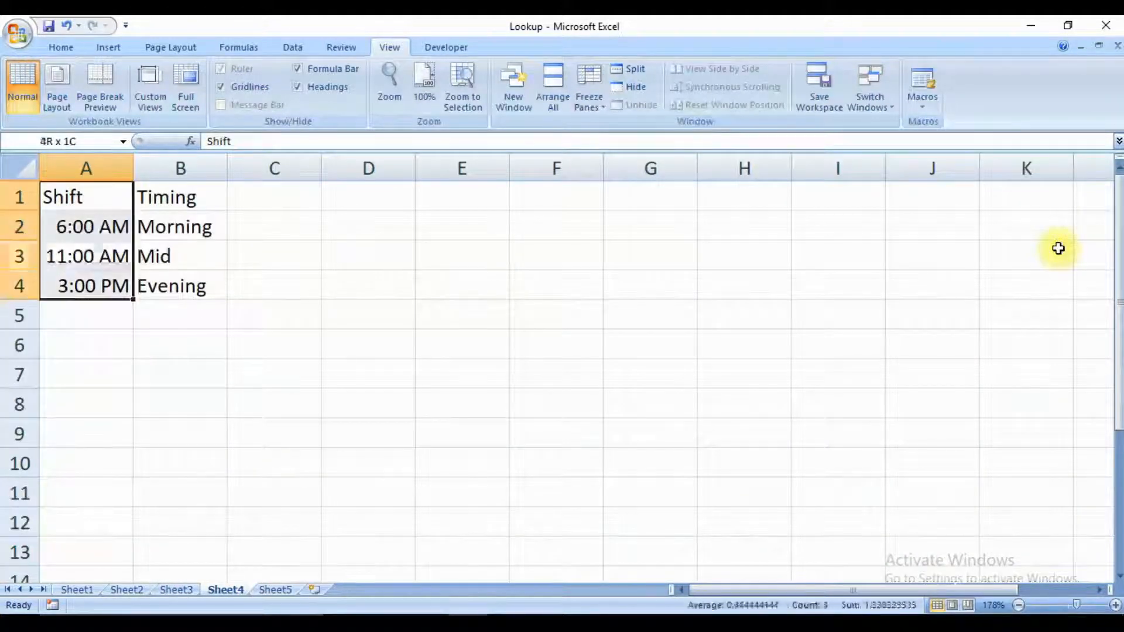
{"action": "key", "text": "shift+Right"}
{"action": "key", "text": "Down"}
{"action": "key", "text": "Down"}
{"action": "key", "text": "Down"}
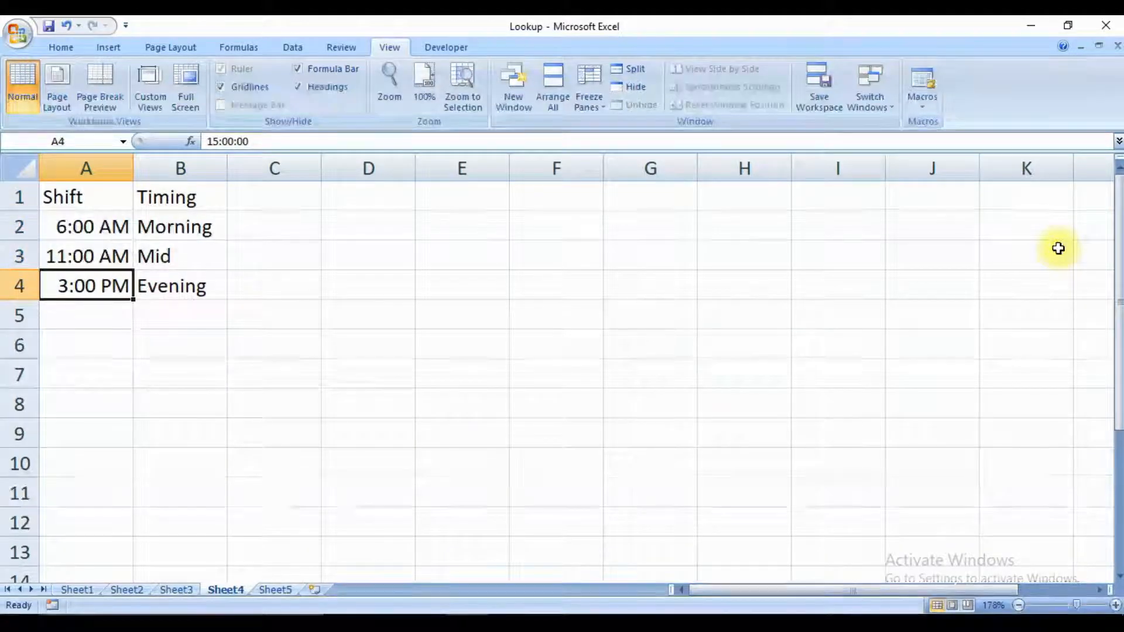
{"action": "key", "text": "ctrl+Page_Down"}
{"action": "key", "text": "ctrl+minus"}
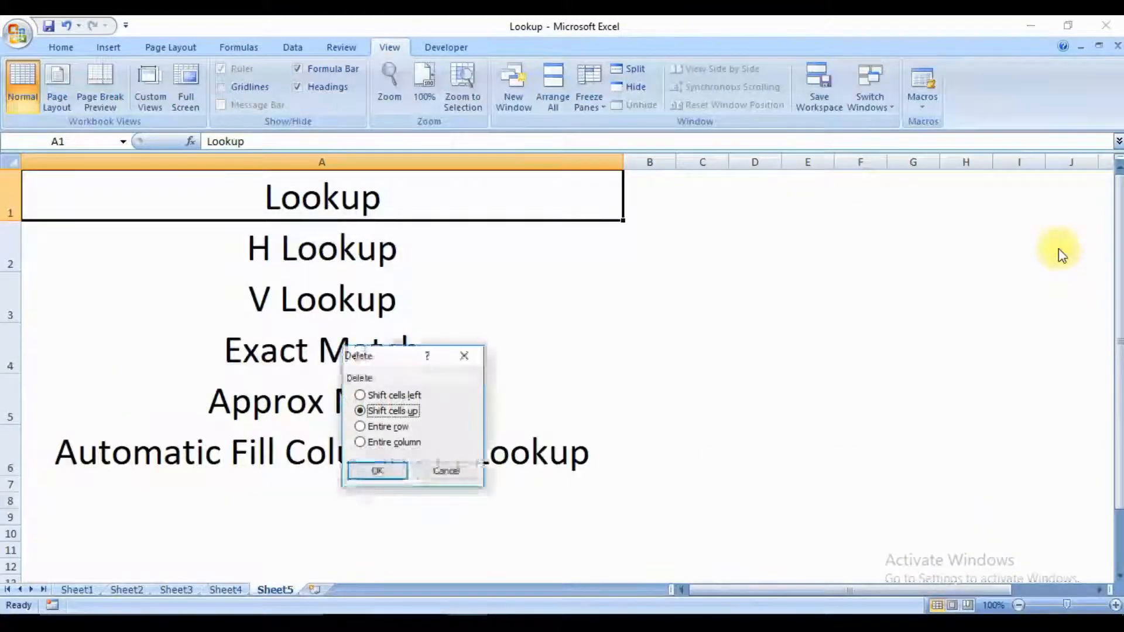
{"action": "key", "text": "Escape"}
{"action": "key", "text": "ctrl+Page_Up"}
{"action": "key", "text": "ctrl+Page_Up"}
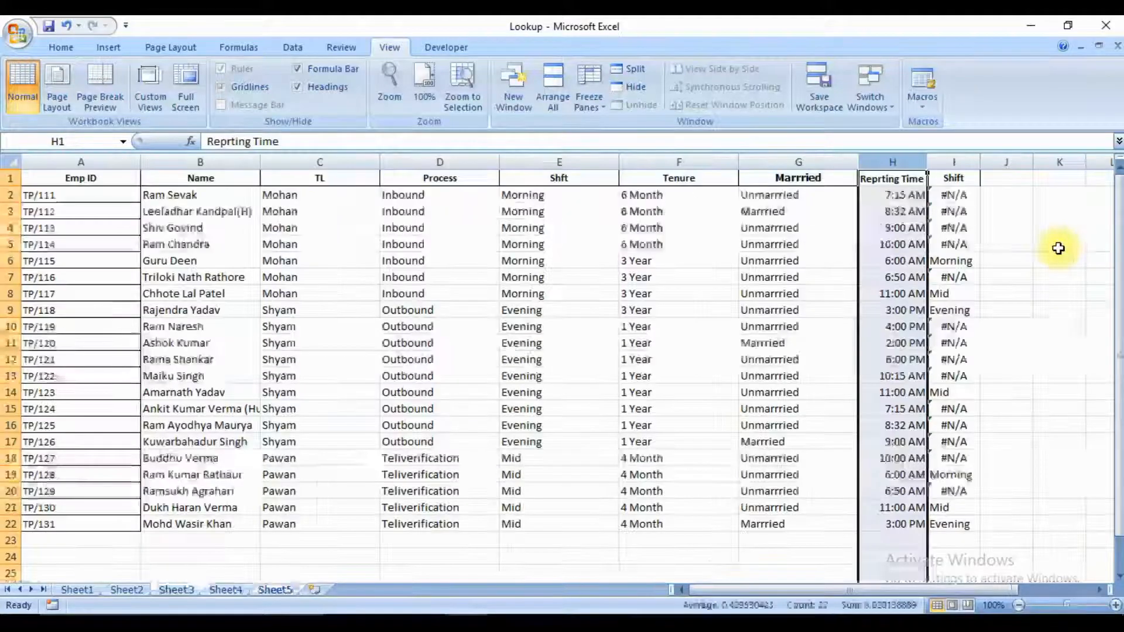
Review Sheet3's Reprting Time column as the lookup value and Sheet4's columns A:B as the table array.
{"action": "key", "text": "Up"}
{"action": "key", "text": "ctrl+space"}
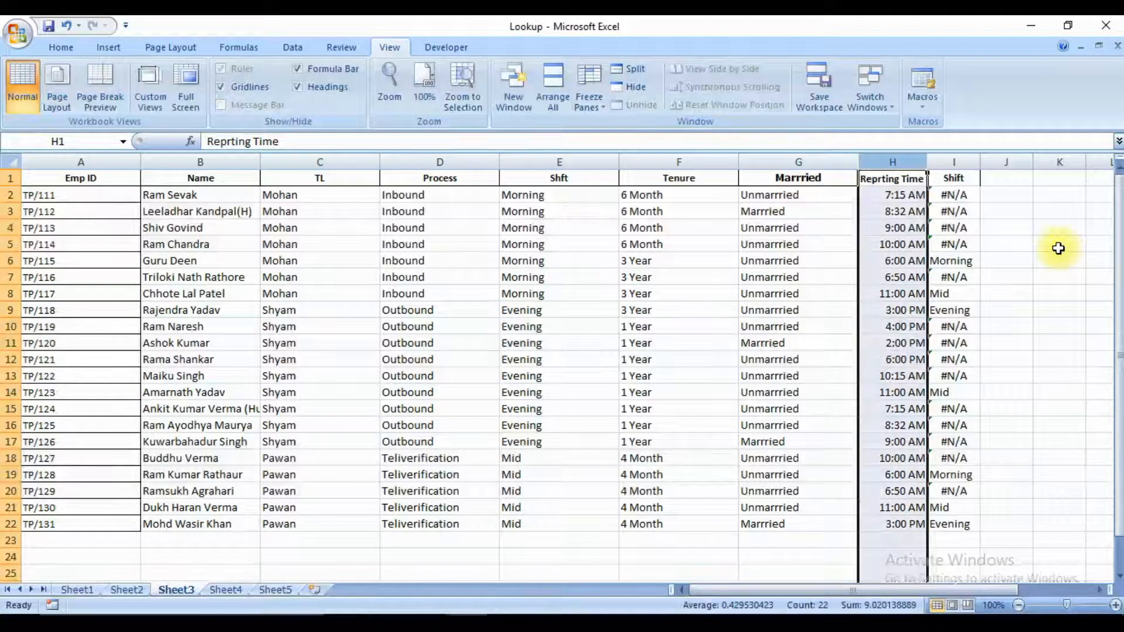
{"action": "key", "text": "ctrl+Page_Down"}
{"action": "key", "text": "ctrl+Page_Down"}
{"action": "key", "text": "ctrl+Page_Up"}
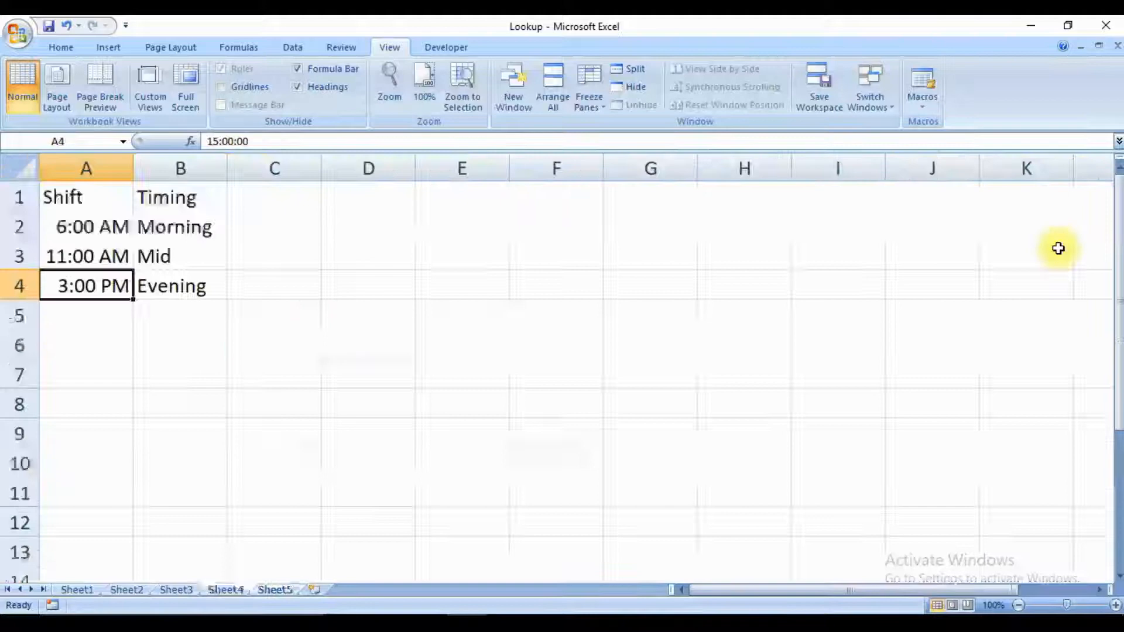
{"action": "key", "text": "ctrl+Home"}
{"action": "key", "text": "ctrl+shift+Right"}
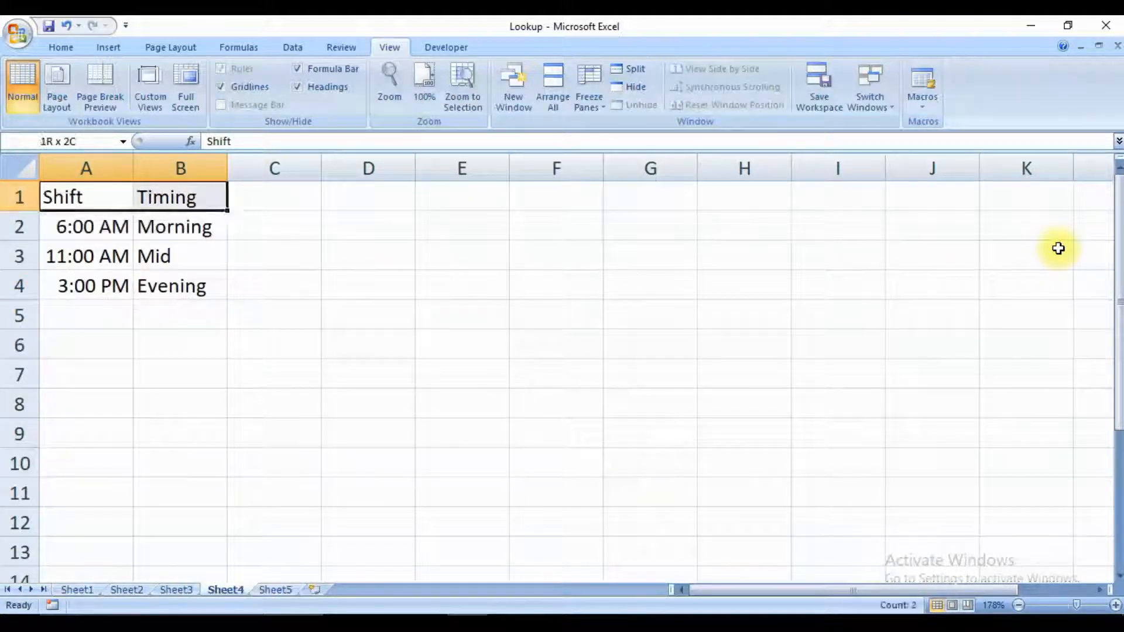
{"action": "key", "text": "ctrl+shift+Down"}
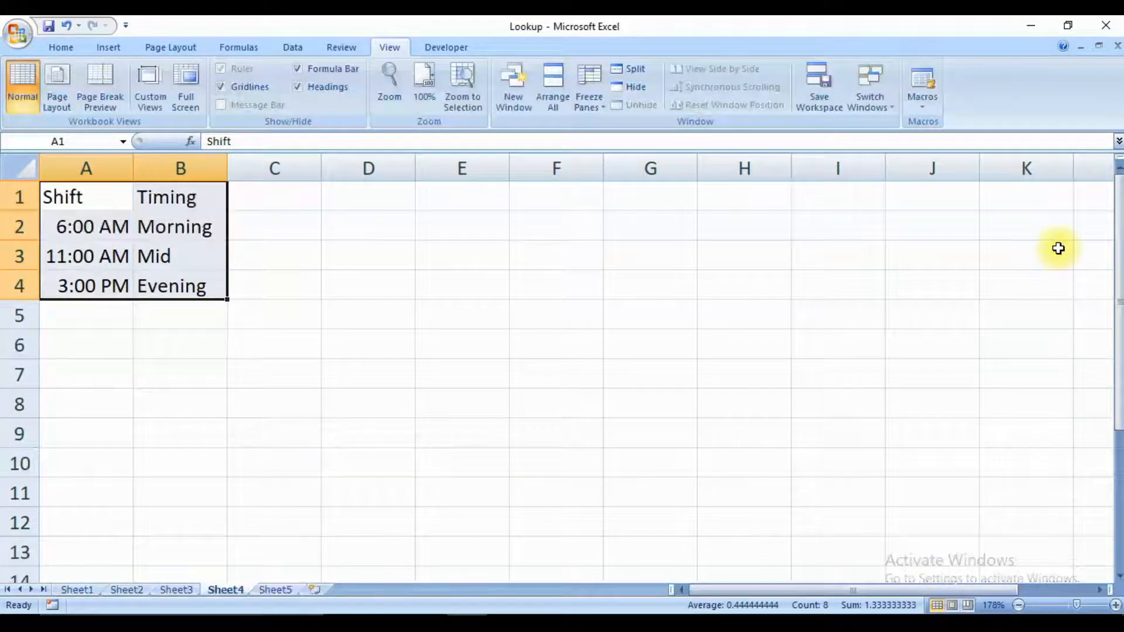
{"action": "key", "text": "Up"}
{"action": "key", "text": "ctrl+space"}
{"action": "key", "text": "shift+Right"}
{"action": "key", "text": "Up"}
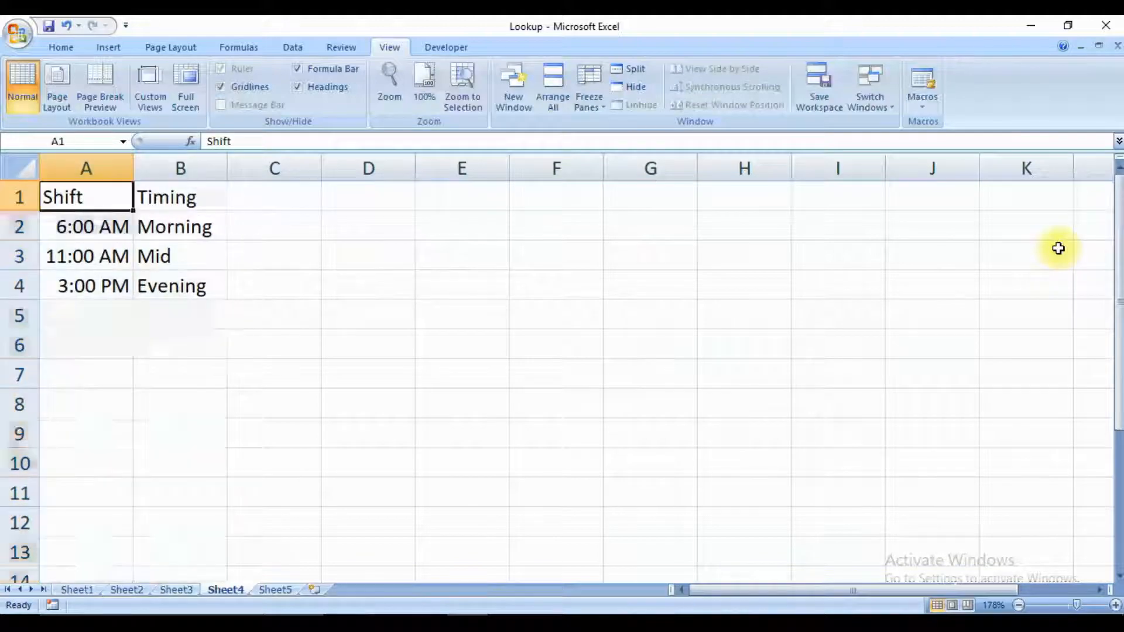
{"action": "key", "text": "ctrl+Page_Up"}
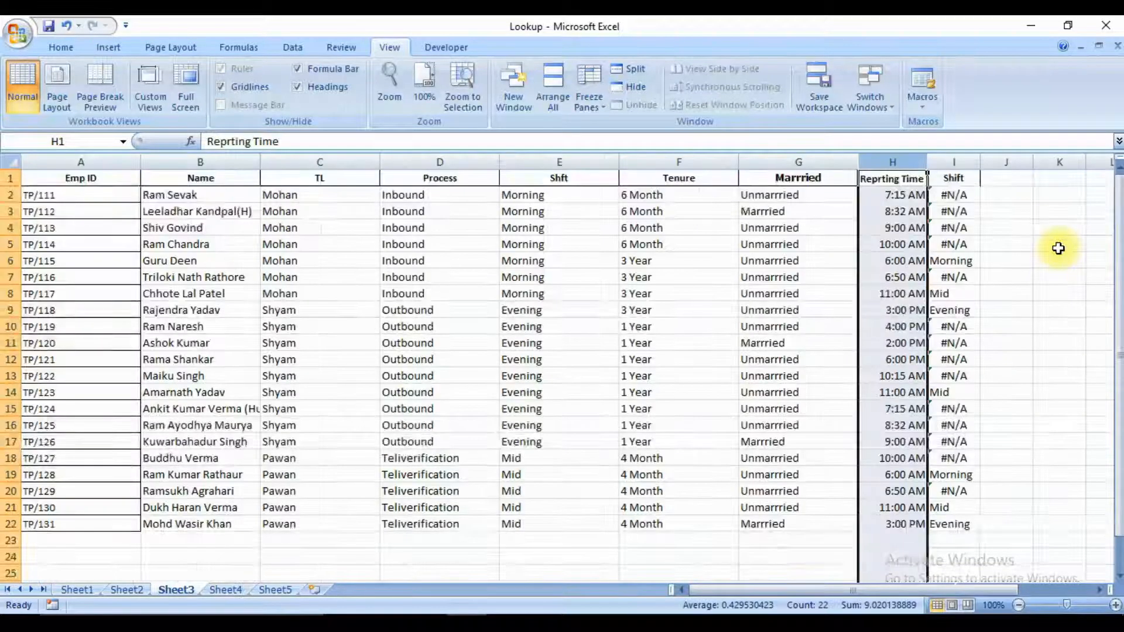
Compare the reporting time and VLOOKUP formula in row 2 of Sheet3 with the first start time on Sheet4.
{"action": "key", "text": "Right"}
{"action": "key", "text": "Down"}
{"action": "key", "text": "Left"}
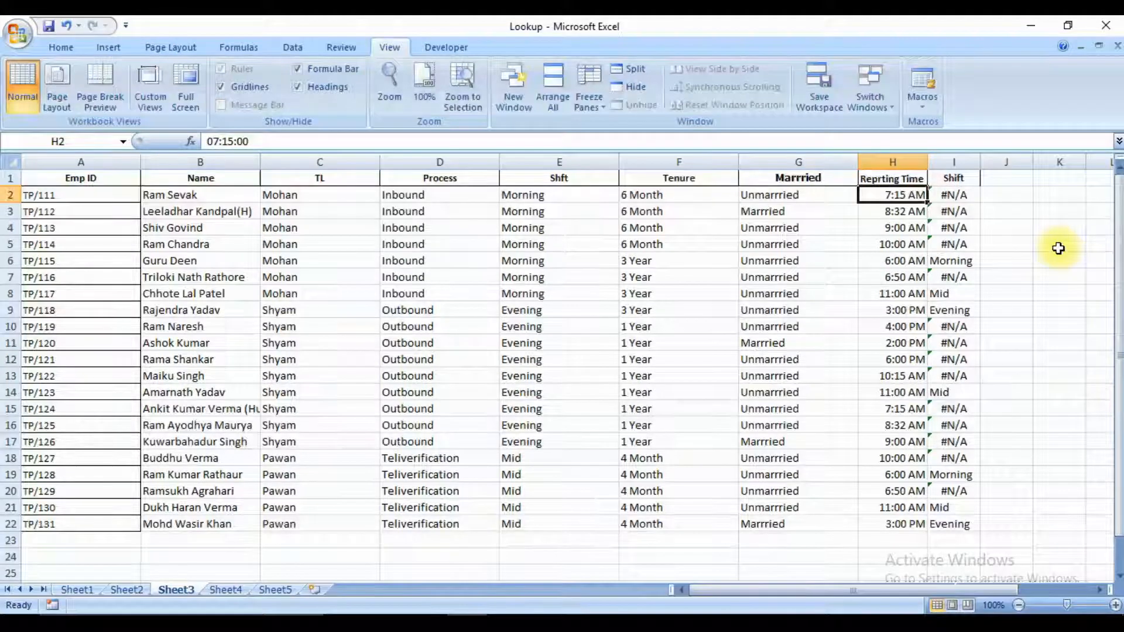
{"action": "key", "text": "Right"}
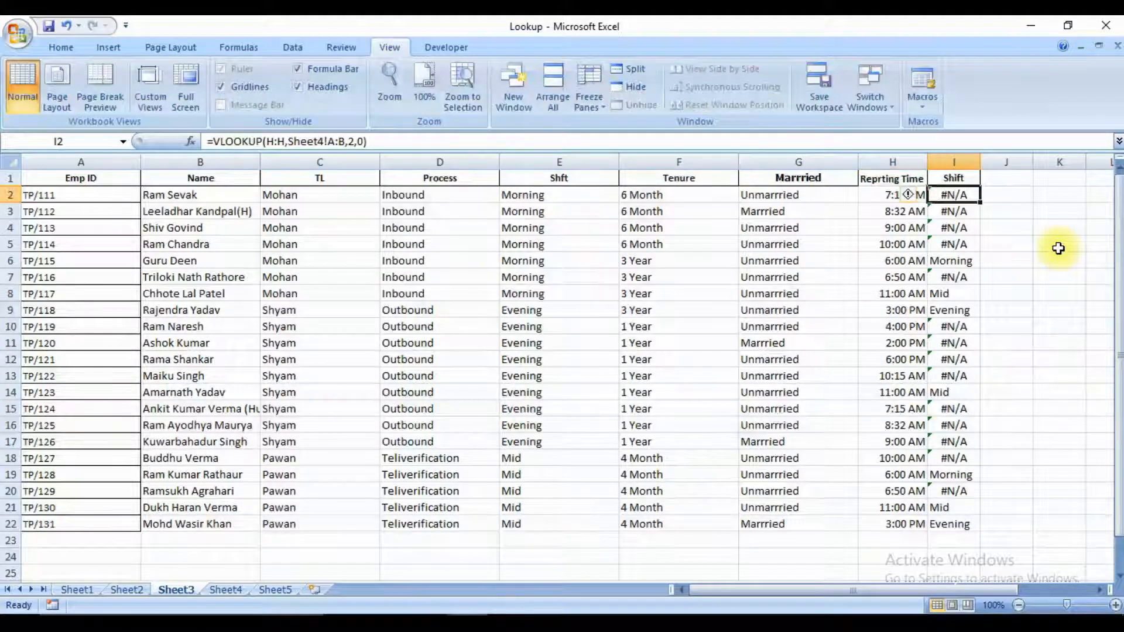
{"action": "key", "text": "ctrl+Page_Down"}
{"action": "key", "text": "Down"}
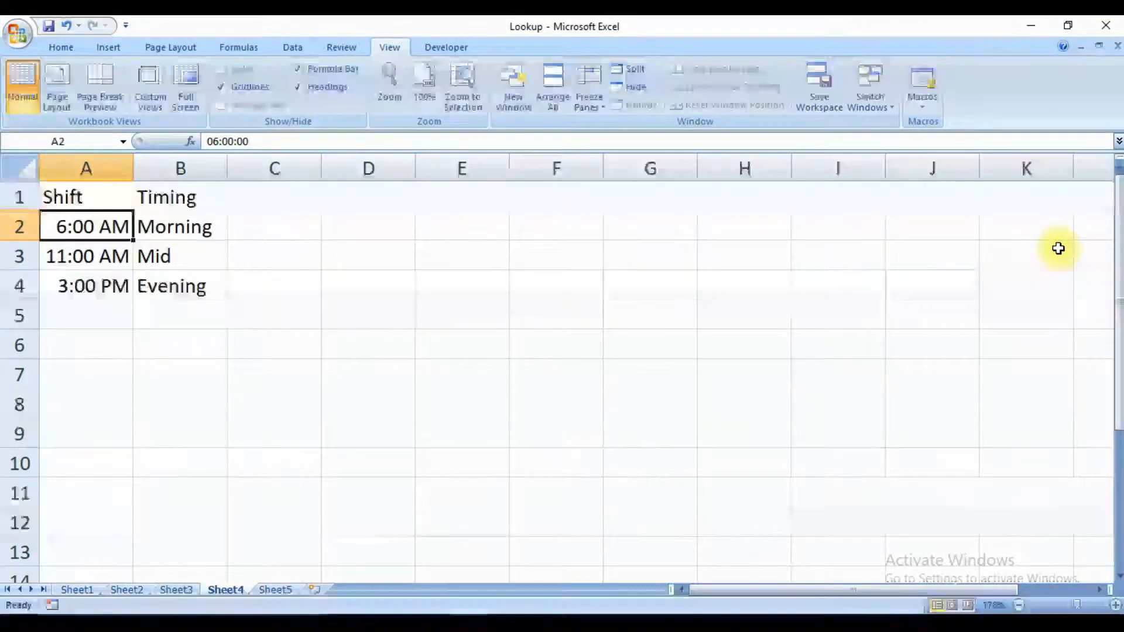
{"action": "key", "text": "ctrl+Page_Down"}
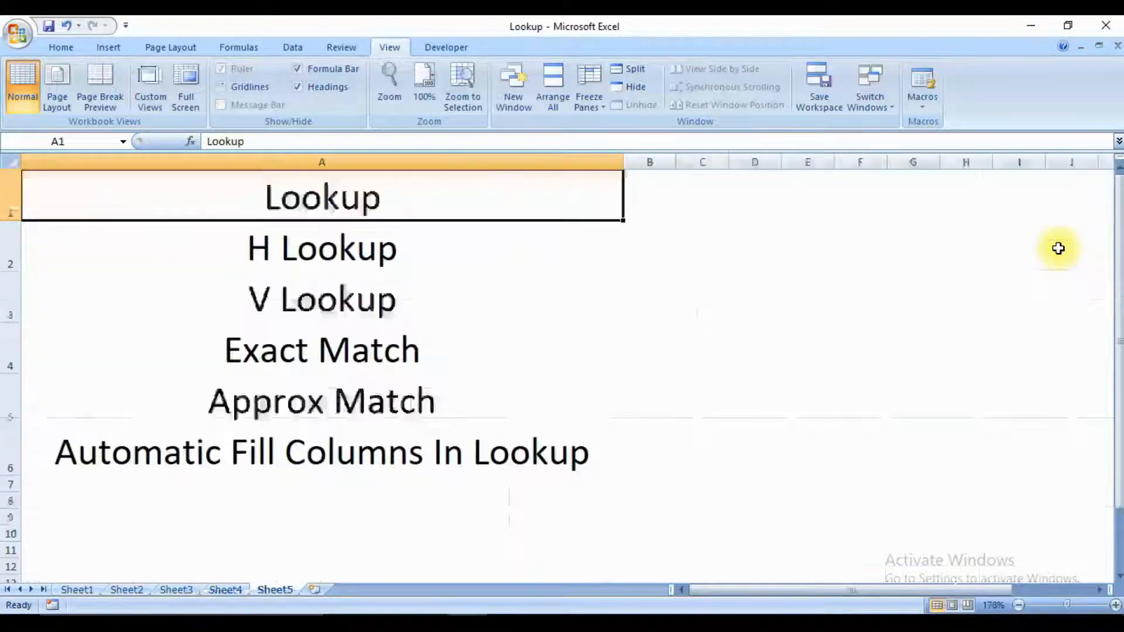
{"action": "key", "text": "ctrl+Page_Up"}
{"action": "key", "text": "ctrl+Page_Up"}
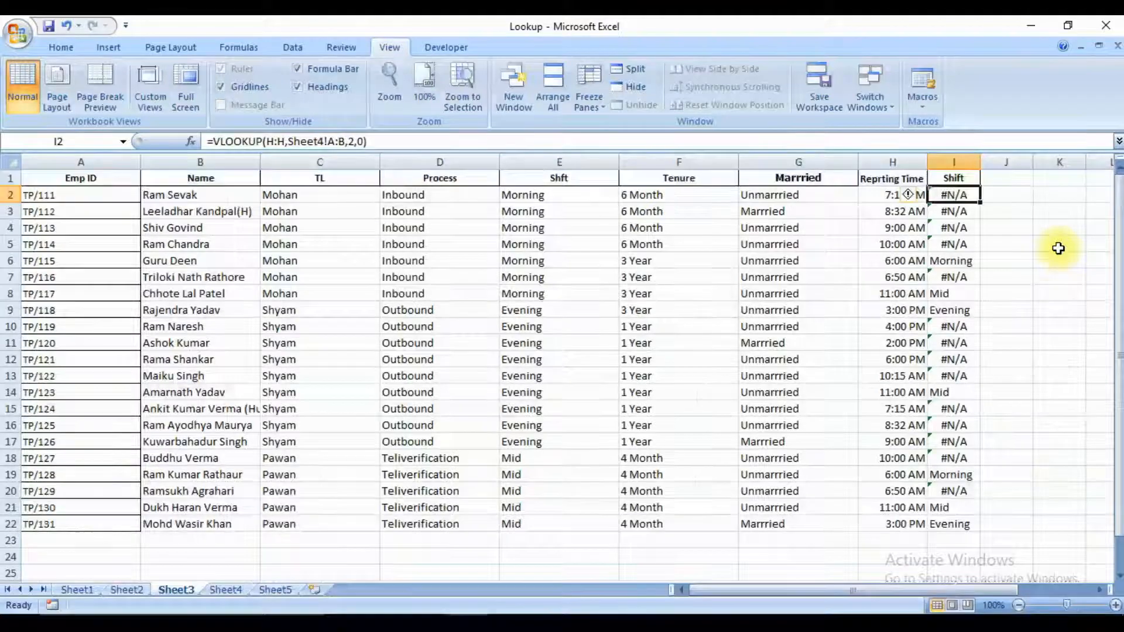
Change the range lookup argument of the VLOOKUP formula in I2 to 1 for an approximate match.
{"action": "key", "text": "F2"}
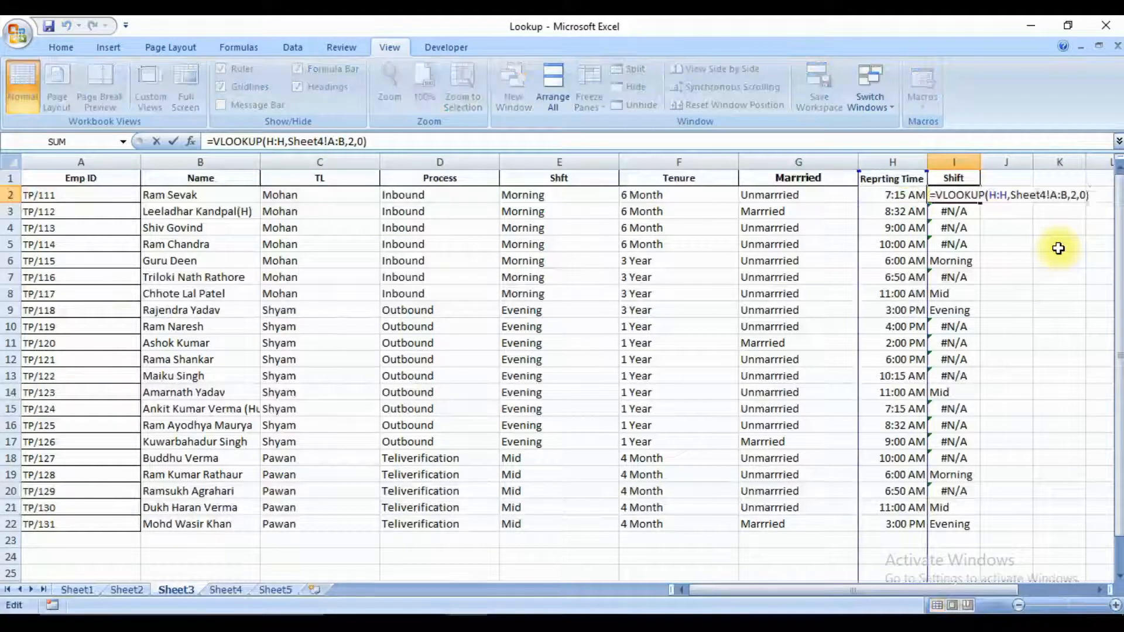
{"action": "key", "text": "Left"}
{"action": "key", "text": "Left"}
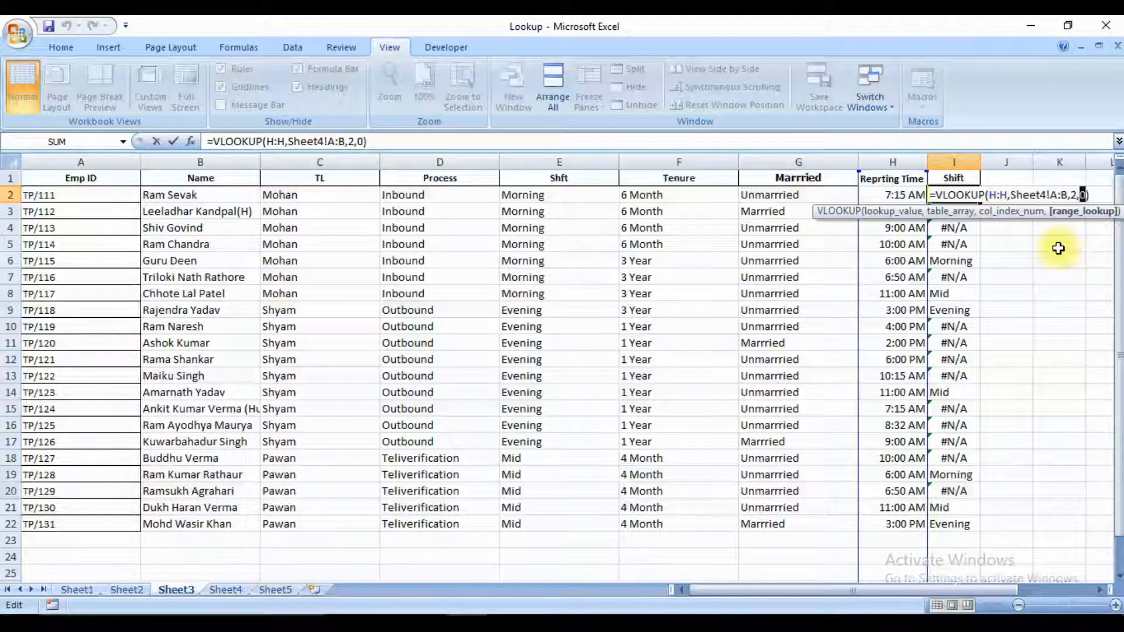
{"action": "key", "text": "BackSpace"}
{"action": "type", "text": "1"}
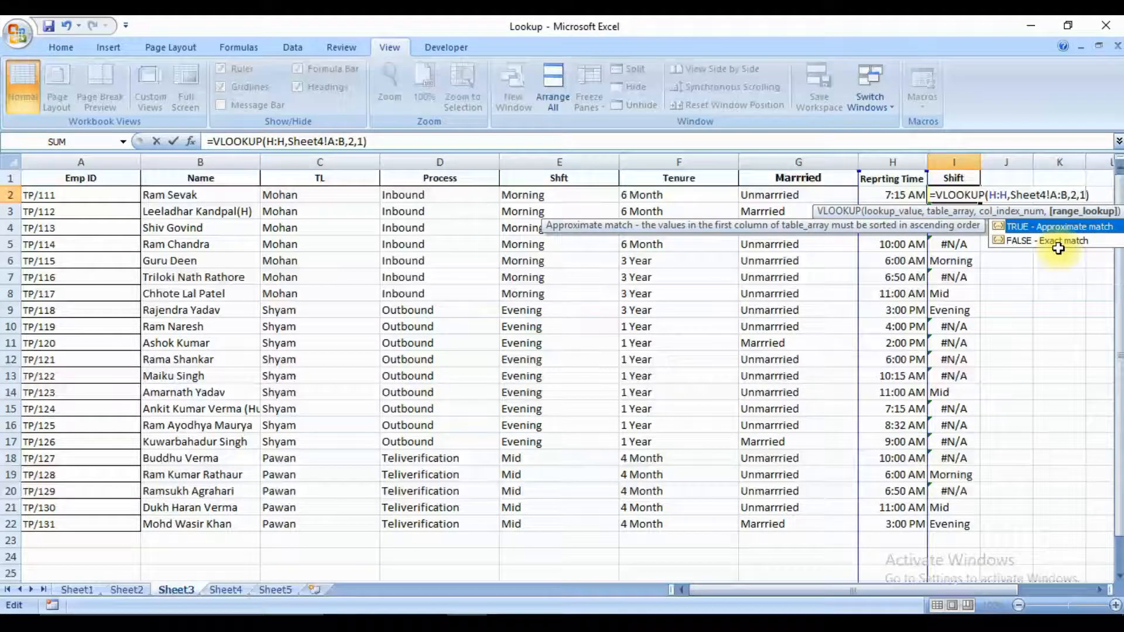
{"action": "key", "text": "Return"}
{"action": "key", "text": "Up"}
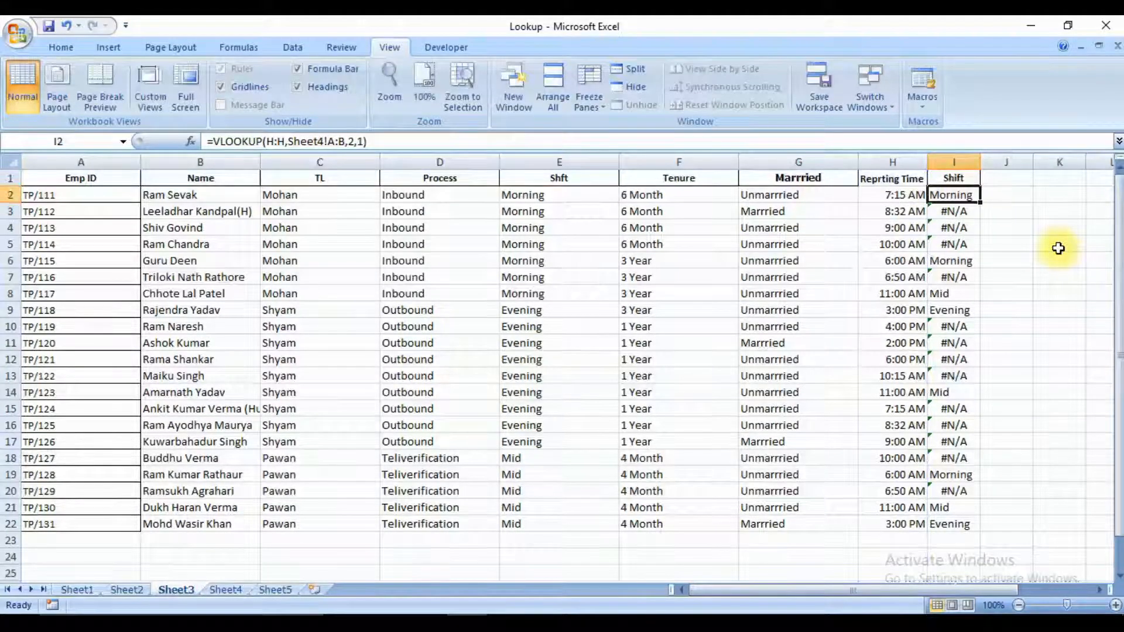
Fill the approximate-match VLOOKUP formula from I2 down the Shift column through I22.
{"action": "key", "text": "ctrl+shift+Down"}
{"action": "key", "text": "ctrl+d"}
{"action": "key", "text": "Down"}
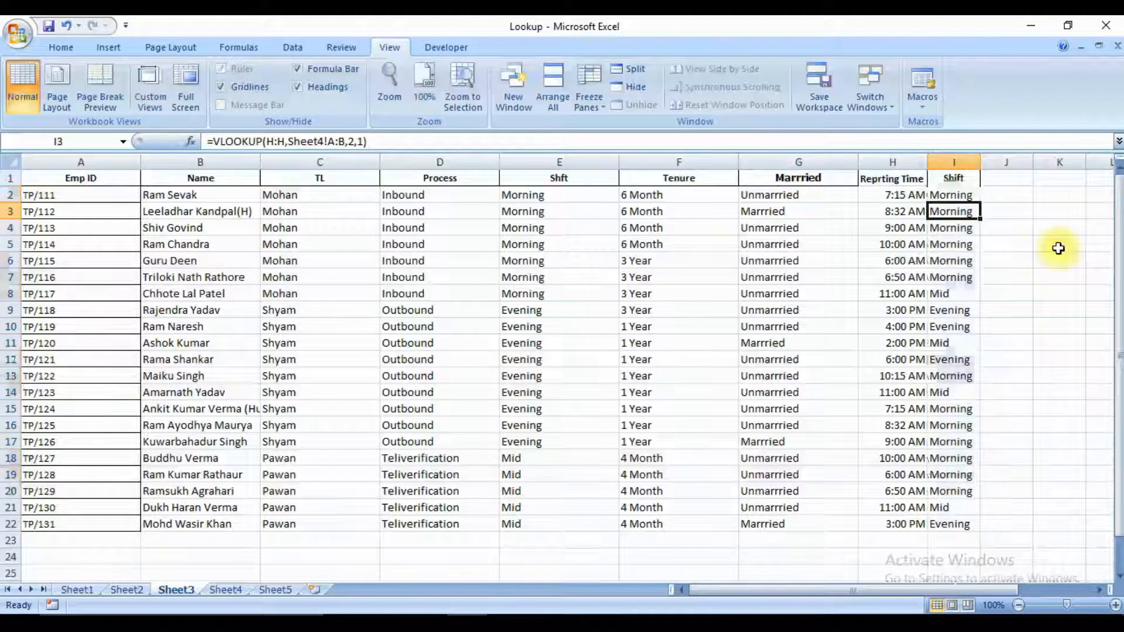
Check the approximate-match Shift results down the column against their reporting times.
{"action": "key", "text": "Down"}
{"action": "key", "text": "Down"}
{"action": "key", "text": "Down"}
{"action": "key", "text": "Up"}
{"action": "key", "text": "Up"}
{"action": "key", "text": "Up"}
{"action": "key", "text": "Up"}
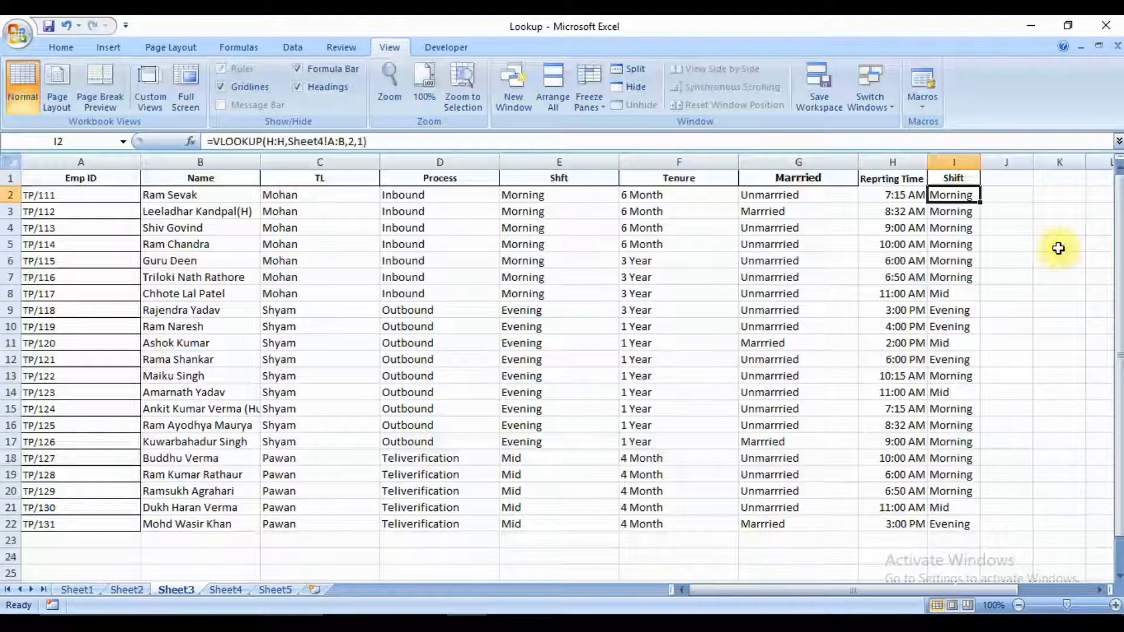
{"action": "key", "text": "ctrl+Down"}
{"action": "key", "text": "ctrl+Up"}
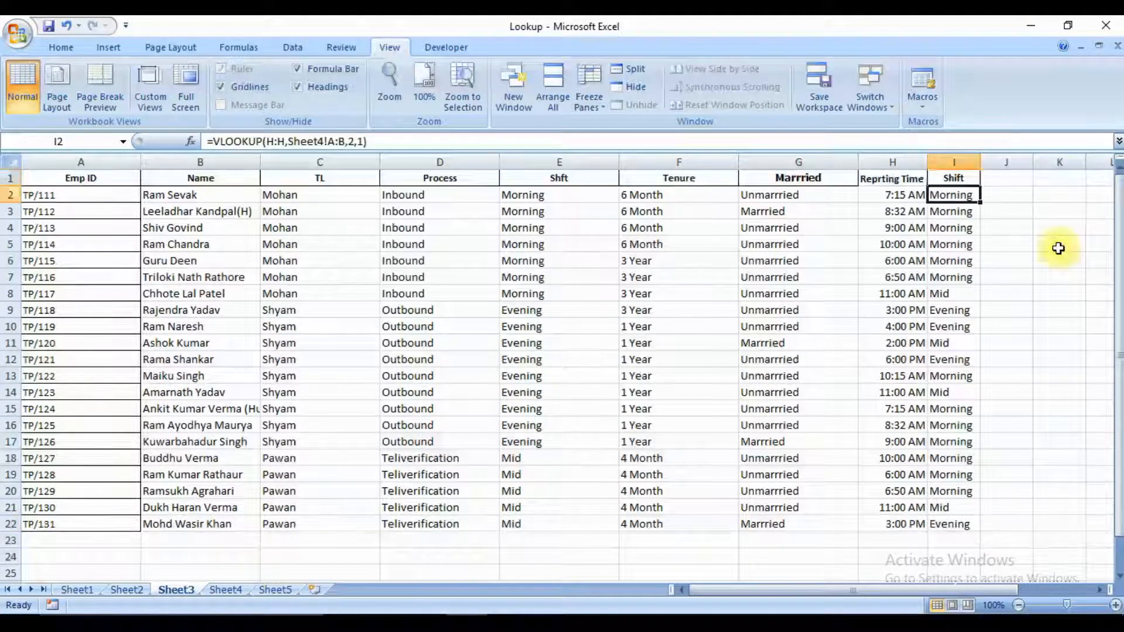
{"action": "key", "text": "Down"}
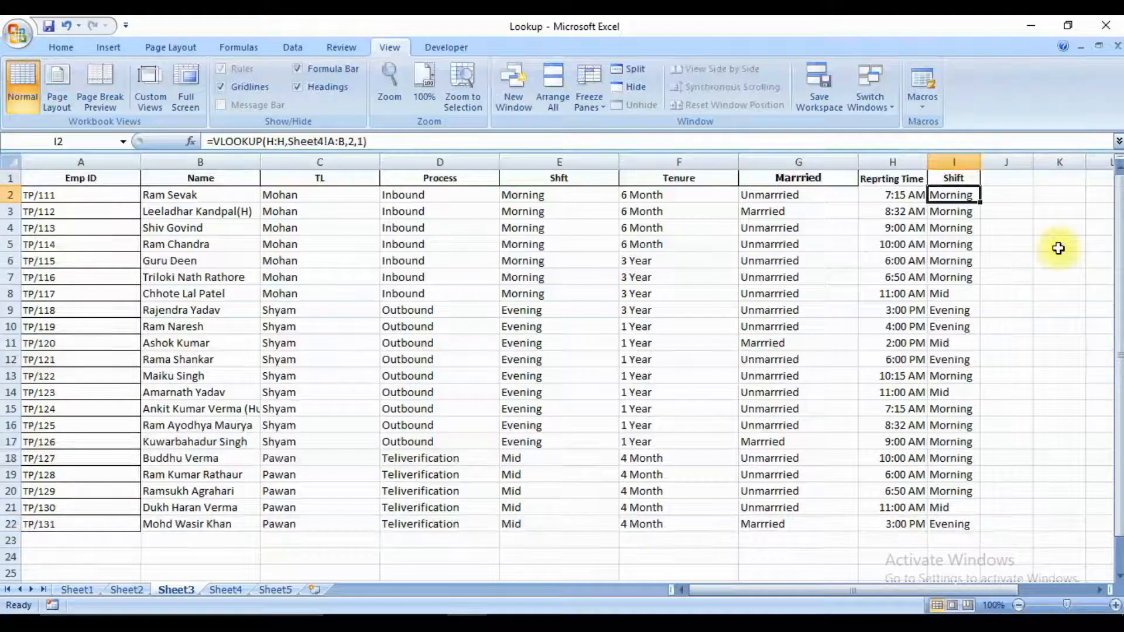
Try -1 as the range lookup argument in the I2 VLOOKUP formula and select the Shift cells I2:I22.
{"action": "key", "text": "F2"}
{"action": "key", "text": "Left"}
{"action": "key", "text": "Left"}
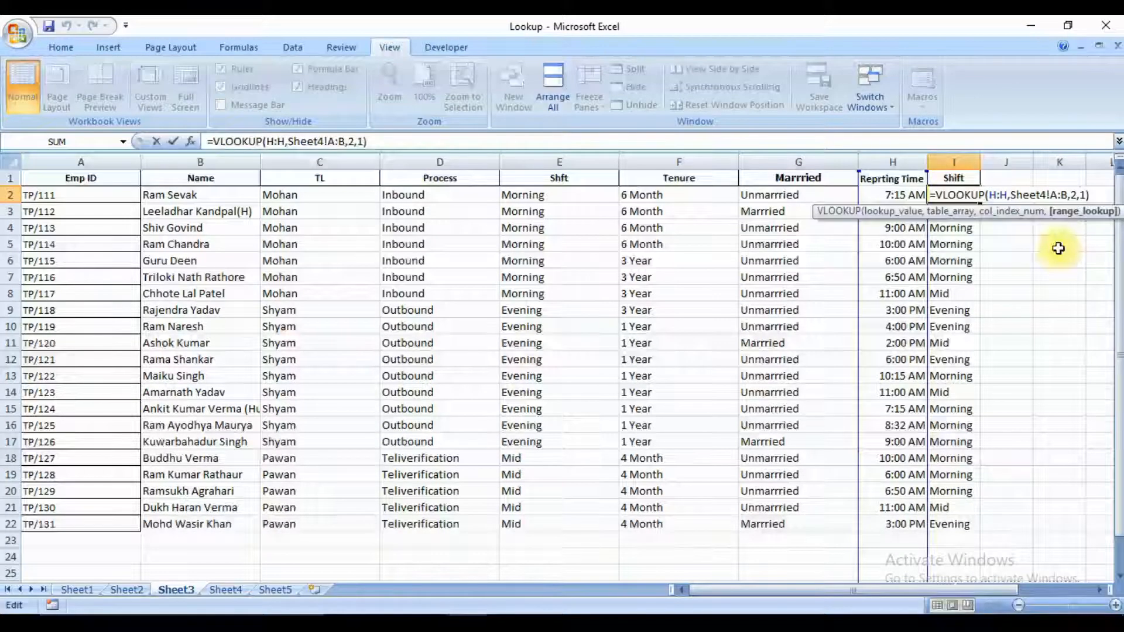
{"action": "key", "text": "Return"}
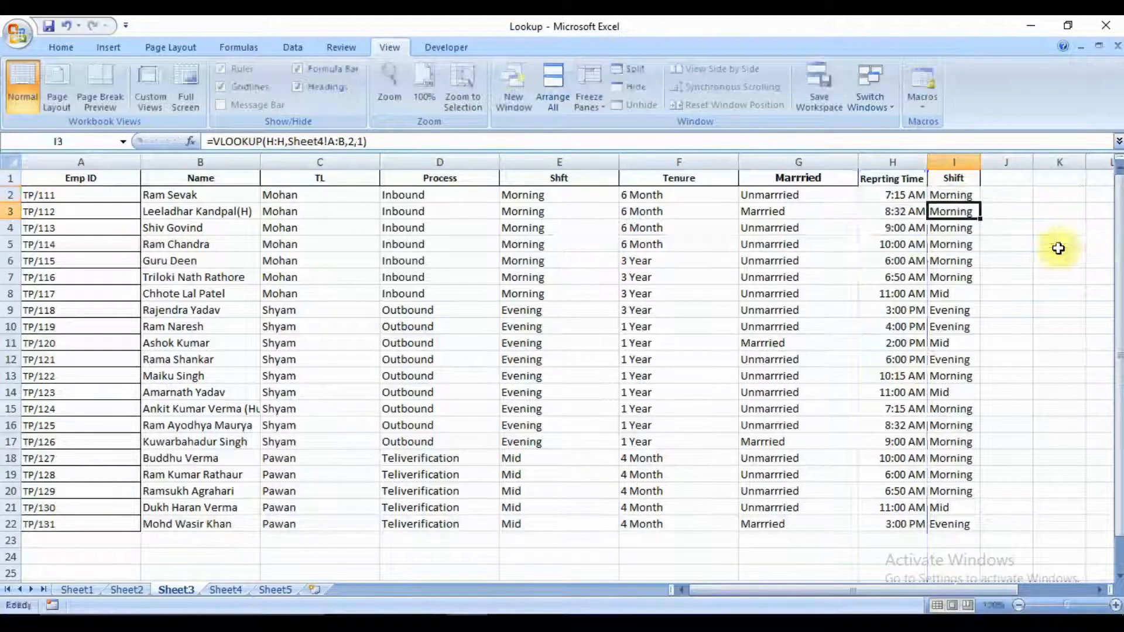
{"action": "key", "text": "Up"}
{"action": "key", "text": "ctrl+shift+Down"}
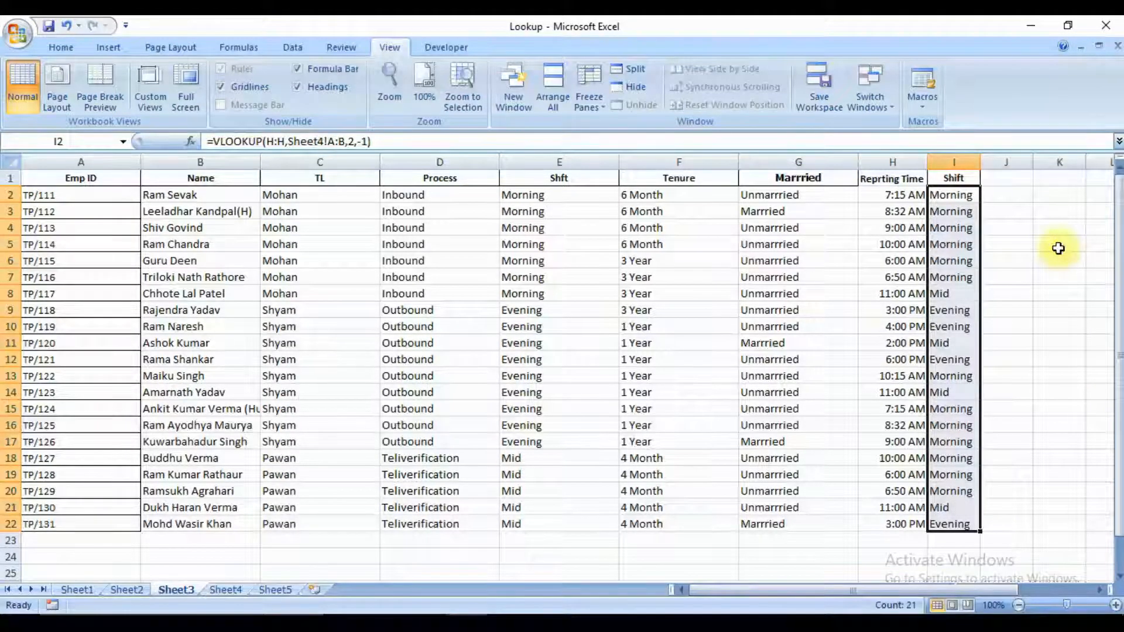
Check the Shift results in the upper rows with the range lookup of -1 in I2.
{"action": "key", "text": "Down"}
{"action": "key", "text": "Down"}
{"action": "key", "text": "Down"}
{"action": "key", "text": "Down"}
{"action": "key", "text": "Down"}
{"action": "key", "text": "Down"}
{"action": "key", "text": "Down"}
{"action": "key", "text": "Down"}
{"action": "key", "text": "Down"}
{"action": "key", "text": "Down"}
{"action": "key", "text": "Down"}
{"action": "key", "text": "Down"}
{"action": "key", "text": "Down"}
{"action": "key", "text": "Down"}
{"action": "key", "text": "Down"}
{"action": "key", "text": "Down"}
{"action": "key", "text": "Down"}
{"action": "key", "text": "Down"}
{"action": "key", "text": "Down"}
{"action": "key", "text": "Down"}
{"action": "key", "text": "Up"}
{"action": "key", "text": "Up"}
{"action": "key", "text": "Up"}
{"action": "key", "text": "Down"}
{"action": "key", "text": "Up"}
{"action": "key", "text": "Up"}
{"action": "key", "text": "ctrl+Up"}
{"action": "key", "text": "Down"}
{"action": "key", "text": "Down"}
{"action": "key", "text": "Down"}
{"action": "key", "text": "Down"}
{"action": "key", "text": "Down"}
{"action": "key", "text": "ctrl+Up"}
{"action": "key", "text": "Down"}
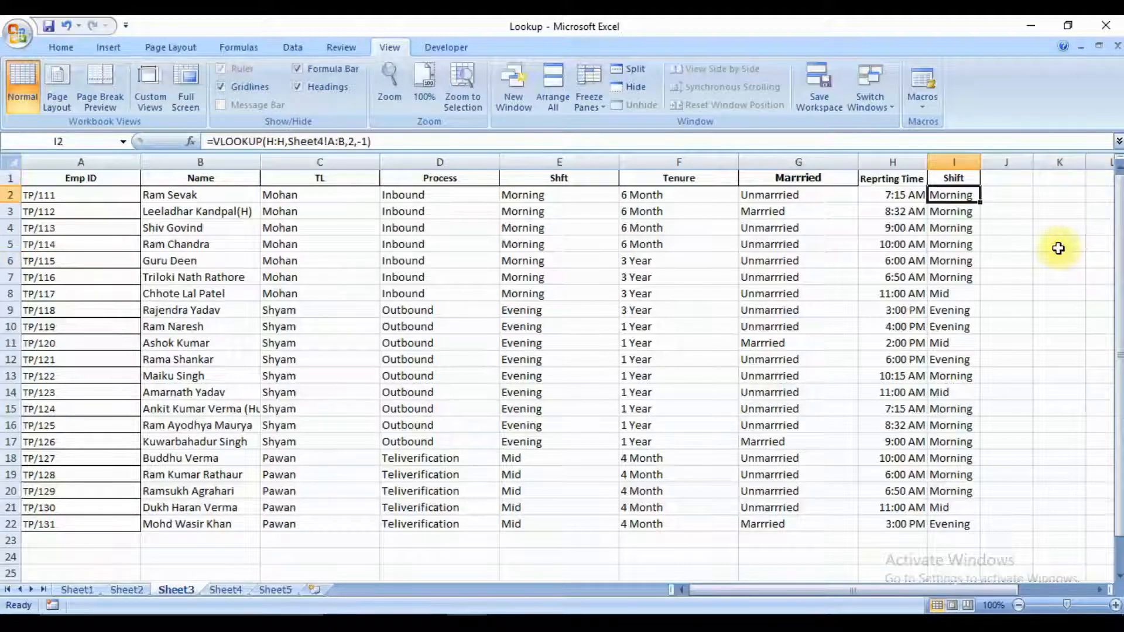
Set the range lookup argument in the I2 VLOOKUP formula back to 1 and select the Shift cells through I22.
{"action": "key", "text": "F2"}
{"action": "key", "text": "Left"}
{"action": "key", "text": "Left"}
{"action": "key", "text": "Left"}
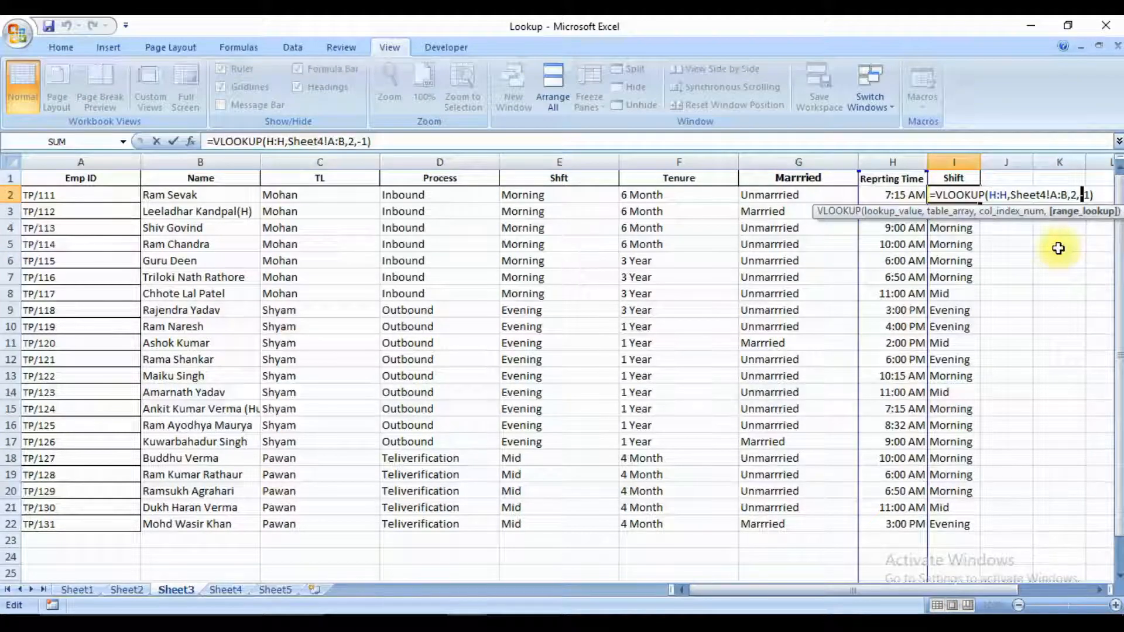
{"action": "key", "text": "BackSpace"}
{"action": "key", "text": "ctrl+Return"}
{"action": "key", "text": "shift+Down"}
{"action": "key", "text": "ctrl+shift+Down"}
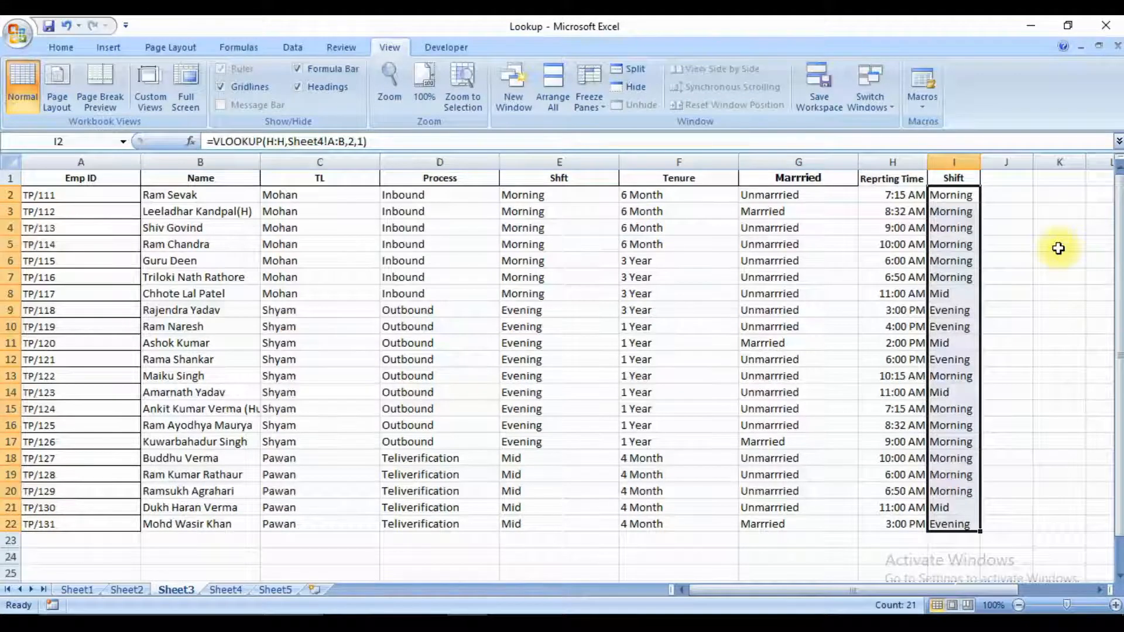
{"action": "key", "text": "ctrl+shift+Up"}
{"action": "key", "text": "Left"}
{"action": "key", "text": "Right"}
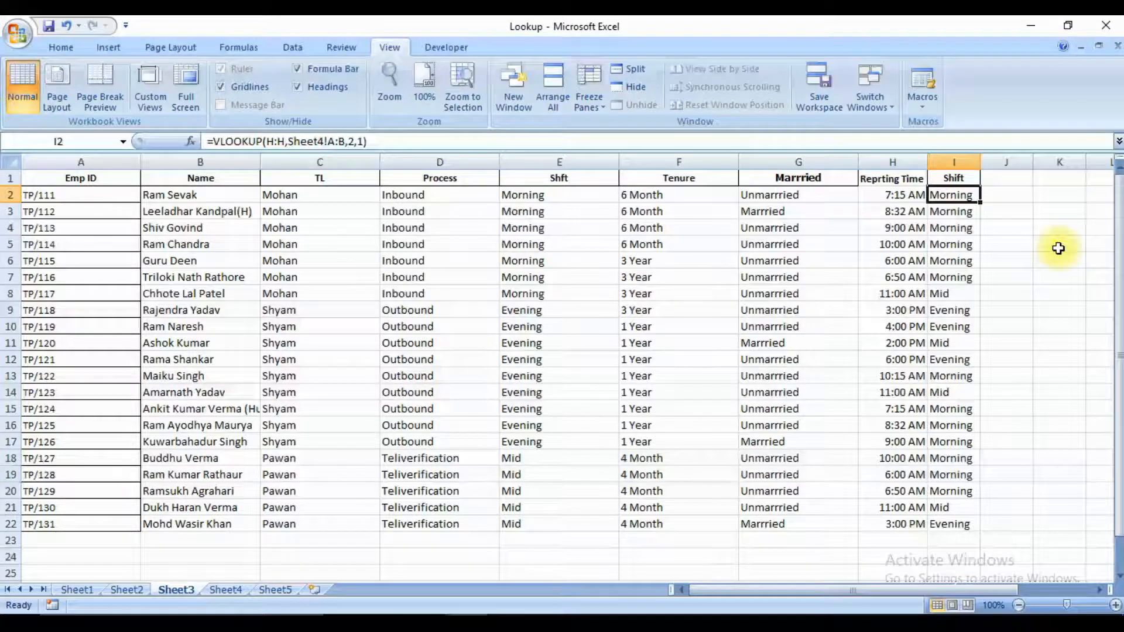
{"action": "key", "text": "ctrl+Page_Down"}
{"action": "key", "text": "ctrl+Page_Up"}
{"action": "key", "text": "ctrl+Page_Up"}
{"action": "key", "text": "ctrl+Page_Up"}
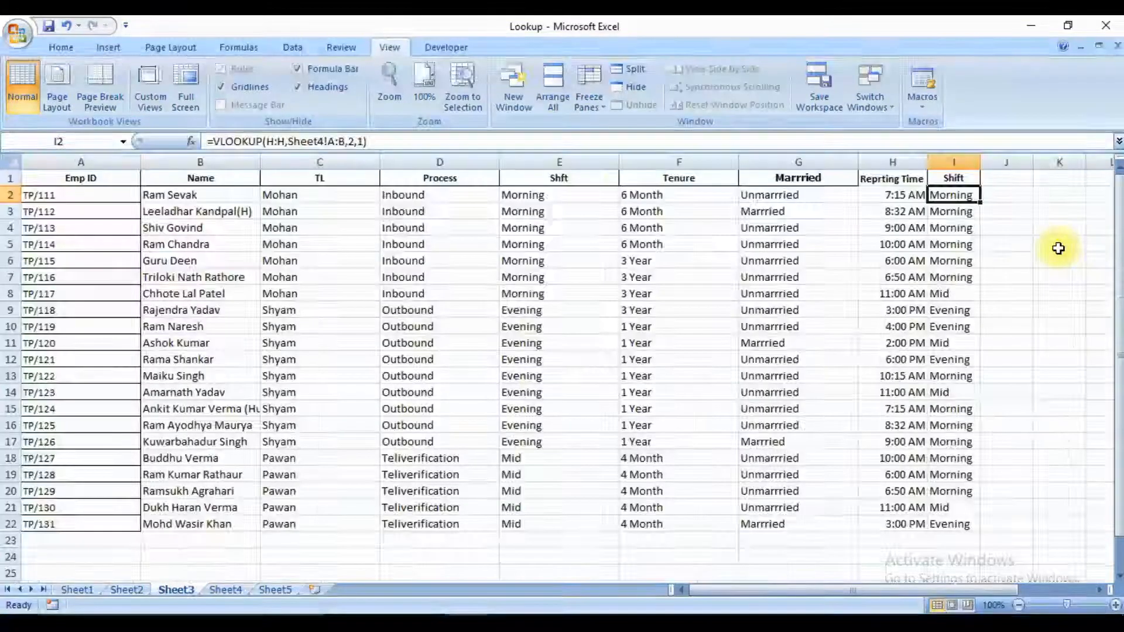
{"action": "key", "text": "ctrl+Page_Down"}
{"action": "key", "text": "ctrl+Page_Down"}
{"action": "key", "text": "ctrl+Page_Down"}
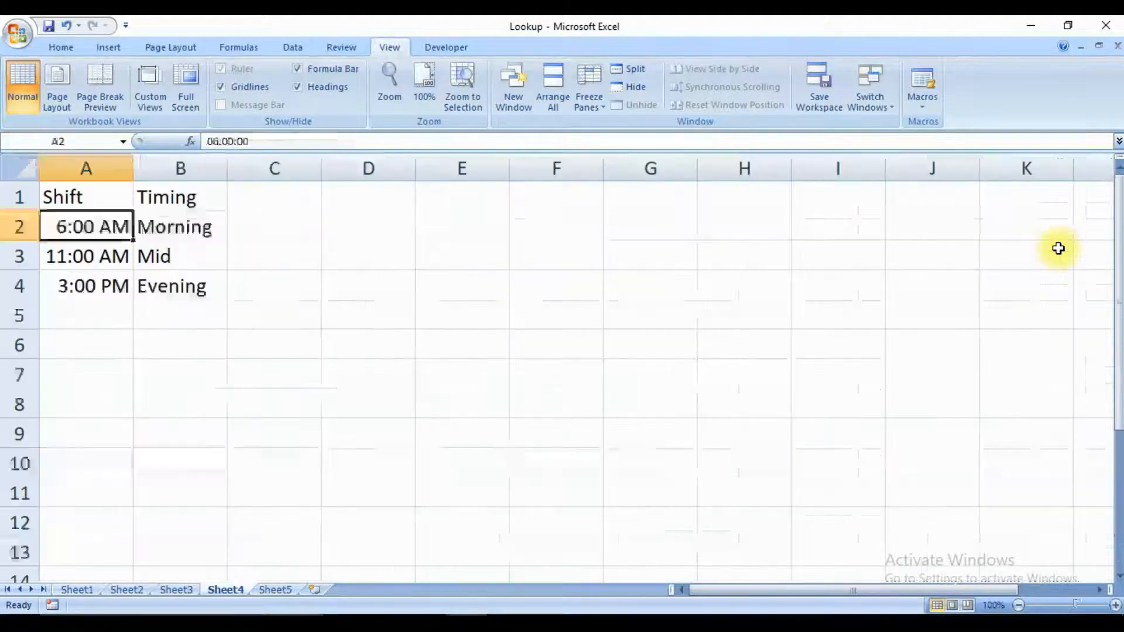
Review the lookup topics listed on Sheet5, from Lookup down to Approx Match.
{"action": "key", "text": "ctrl+Page_Down"}
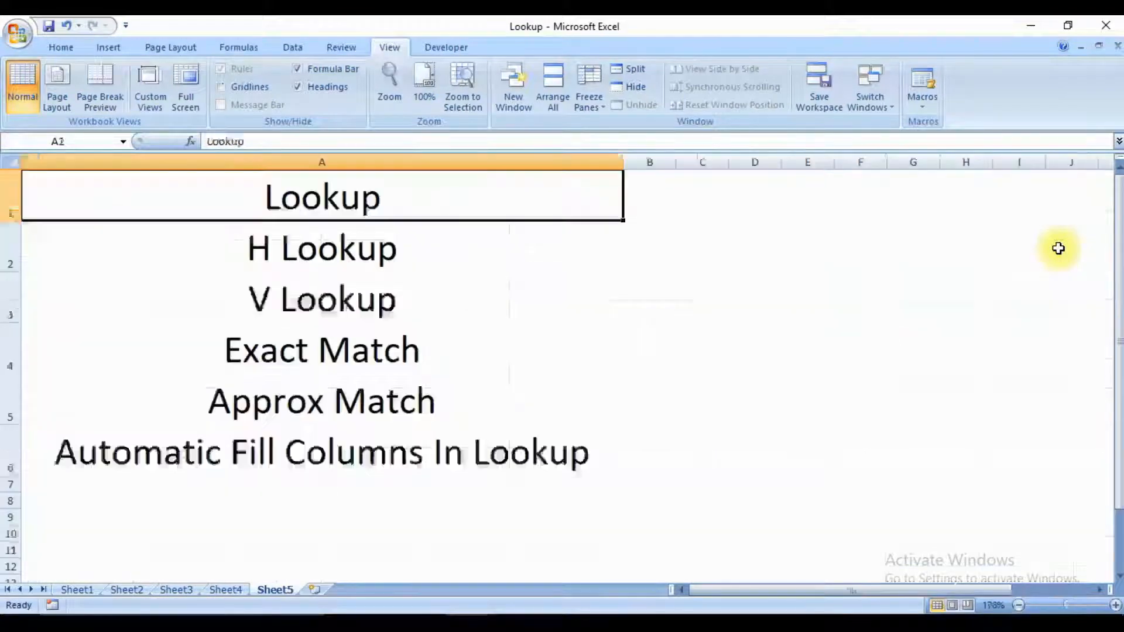
{"action": "key", "text": "Down"}
{"action": "key", "text": "Up"}
{"action": "key", "text": "Down"}
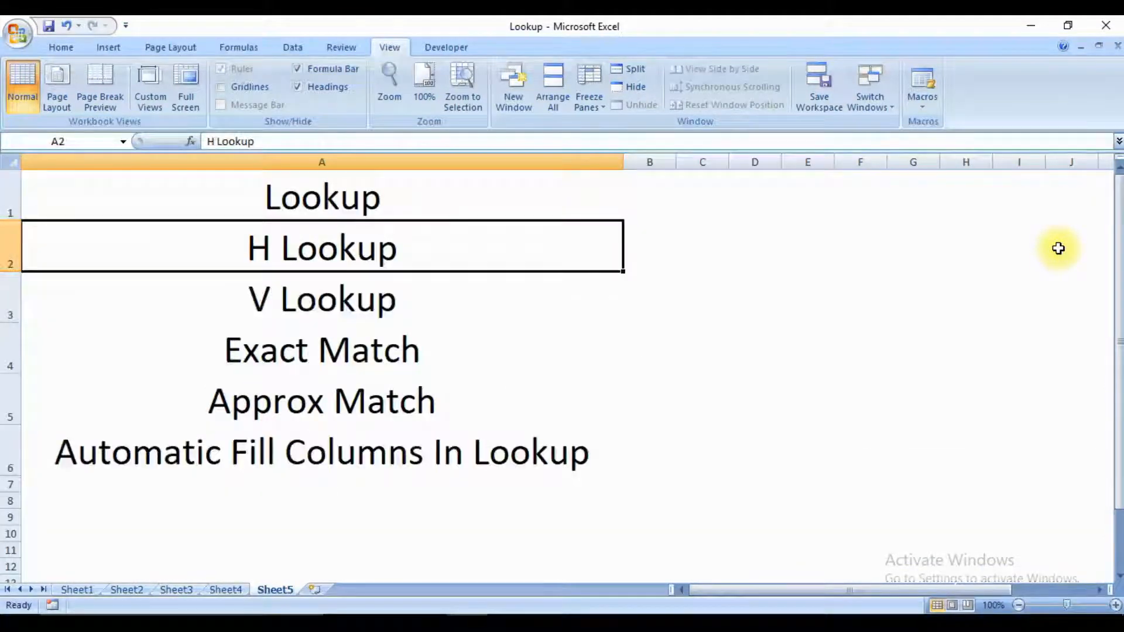
{"action": "key", "text": "Up"}
{"action": "key", "text": "Down"}
{"action": "key", "text": "Down"}
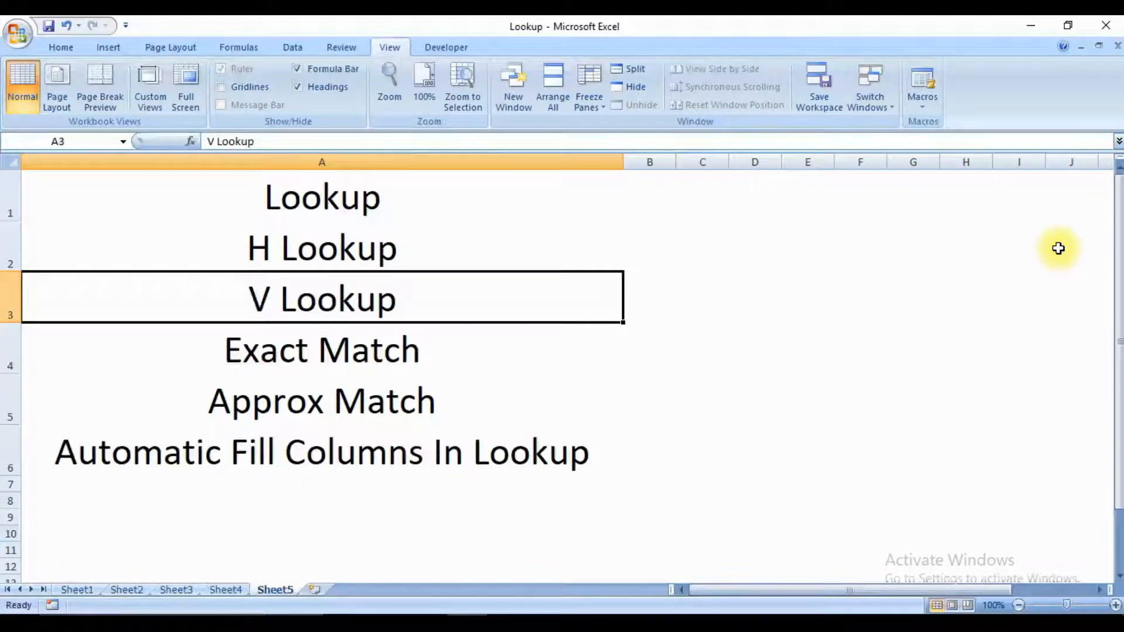
{"action": "key", "text": "Down"}
{"action": "key", "text": "Down"}
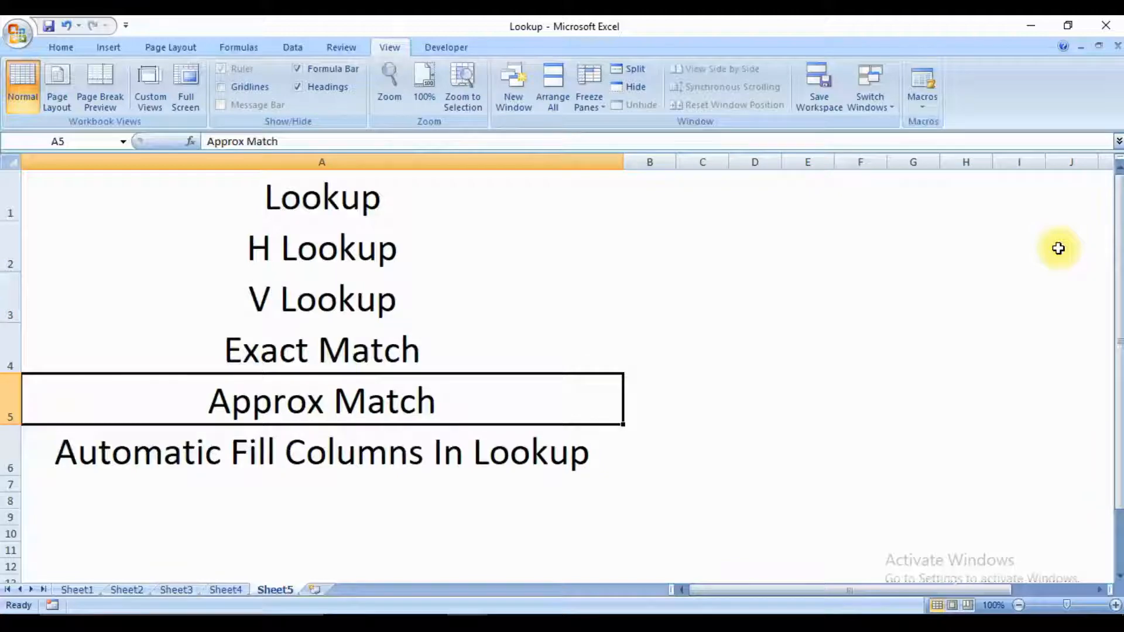
Clear the existing LOOKUP results from K3:Q3 on Sheet2.
{"action": "key", "text": "ctrl+Page_Up"}
{"action": "key", "text": "ctrl+Page_Up"}
{"action": "key", "text": "ctrl+Page_Up"}
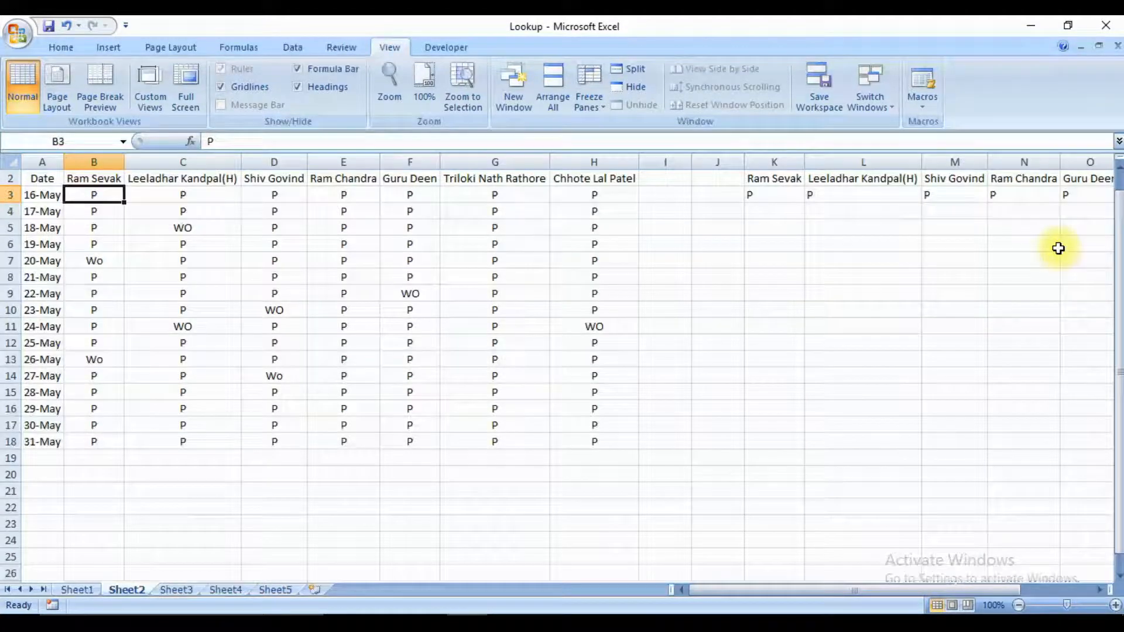
{"action": "key", "text": "Right"}
{"action": "key", "text": "Right"}
{"action": "key", "text": "Right"}
{"action": "key", "text": "Right"}
{"action": "key", "text": "Right"}
{"action": "key", "text": "Right"}
{"action": "key", "text": "Right"}
{"action": "key", "text": "Right"}
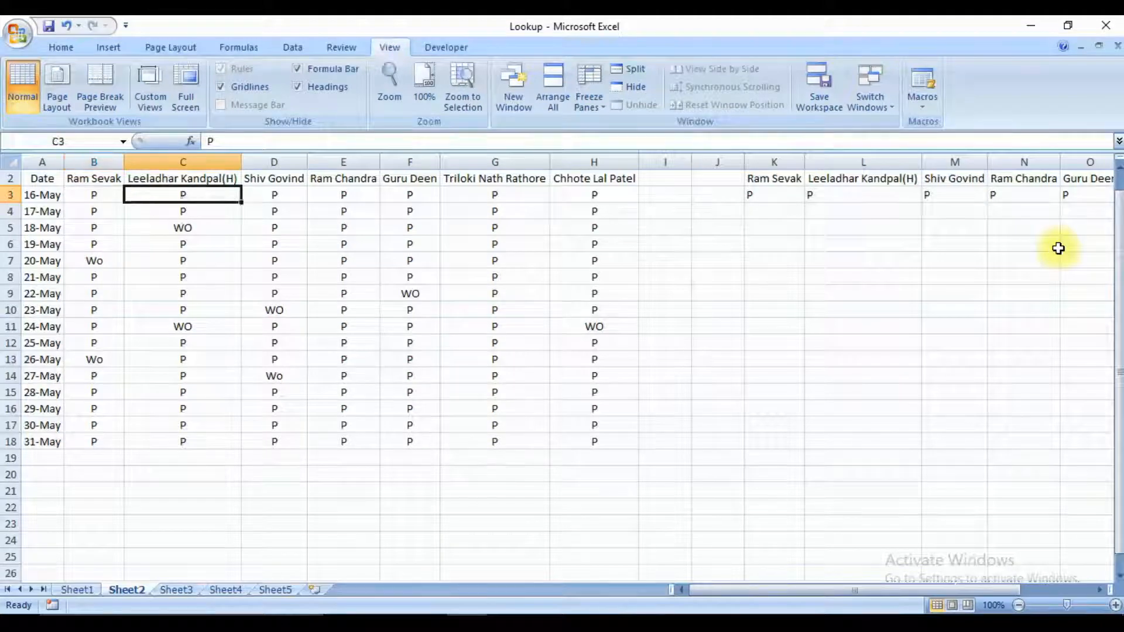
{"action": "key", "text": "Right"}
{"action": "key", "text": "ctrl+shift+Right"}
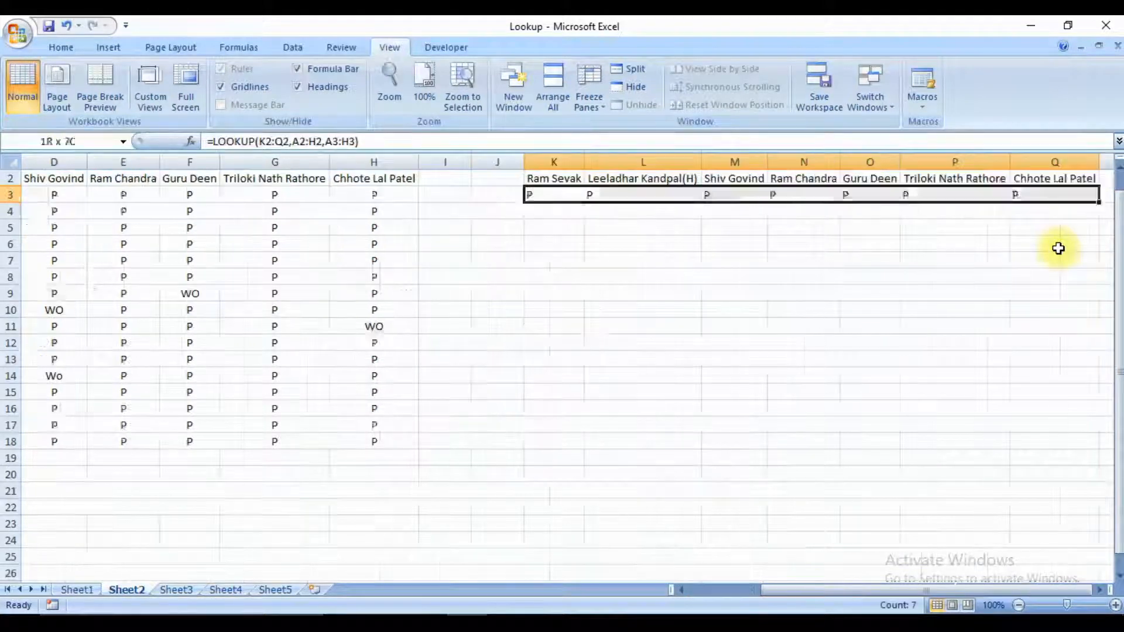
{"action": "key", "text": "Delete"}
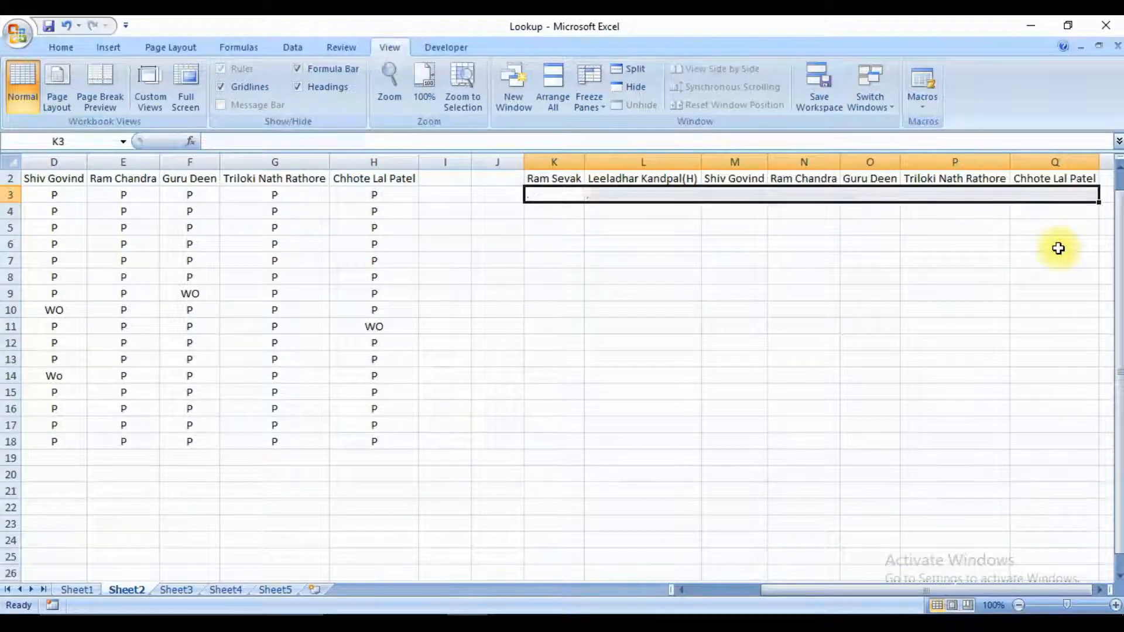
Begin an HLOOKUP formula in K3 with the header range K2:Q2 as the lookup value.
{"action": "key", "text": "Home"}
{"action": "key", "text": "Right"}
{"action": "key", "text": "Right"}
{"action": "key", "text": "Right"}
{"action": "key", "text": "Right"}
{"action": "key", "text": "Right"}
{"action": "key", "text": "Right"}
{"action": "key", "text": "Right"}
{"action": "key", "text": "Right"}
{"action": "key", "text": "Right"}
{"action": "key", "text": "Right"}
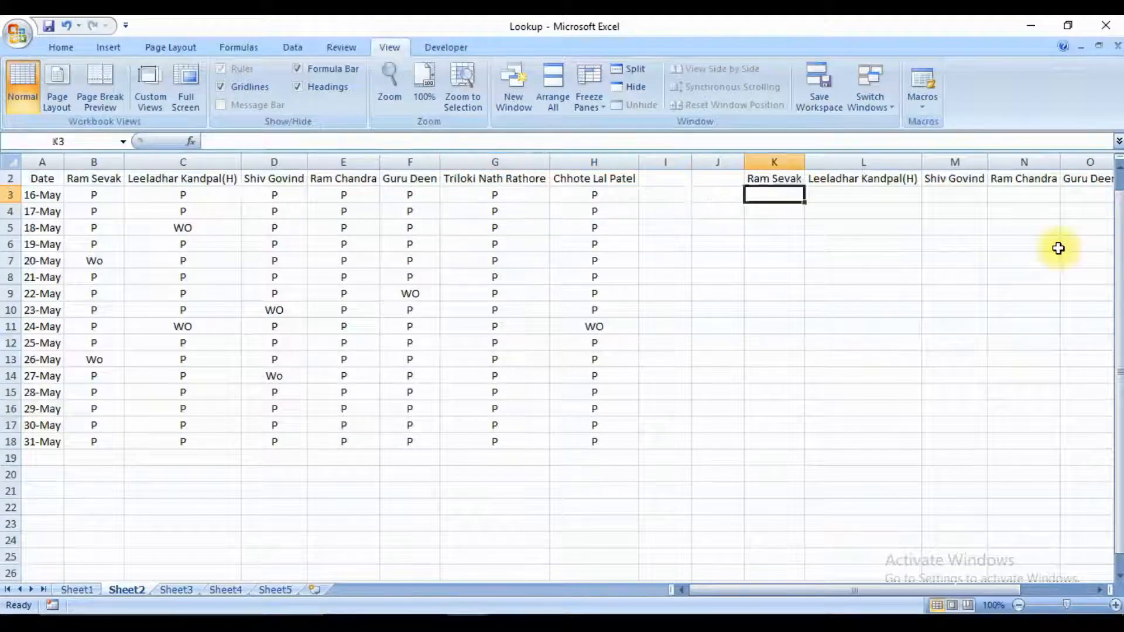
{"action": "type", "text": "="}
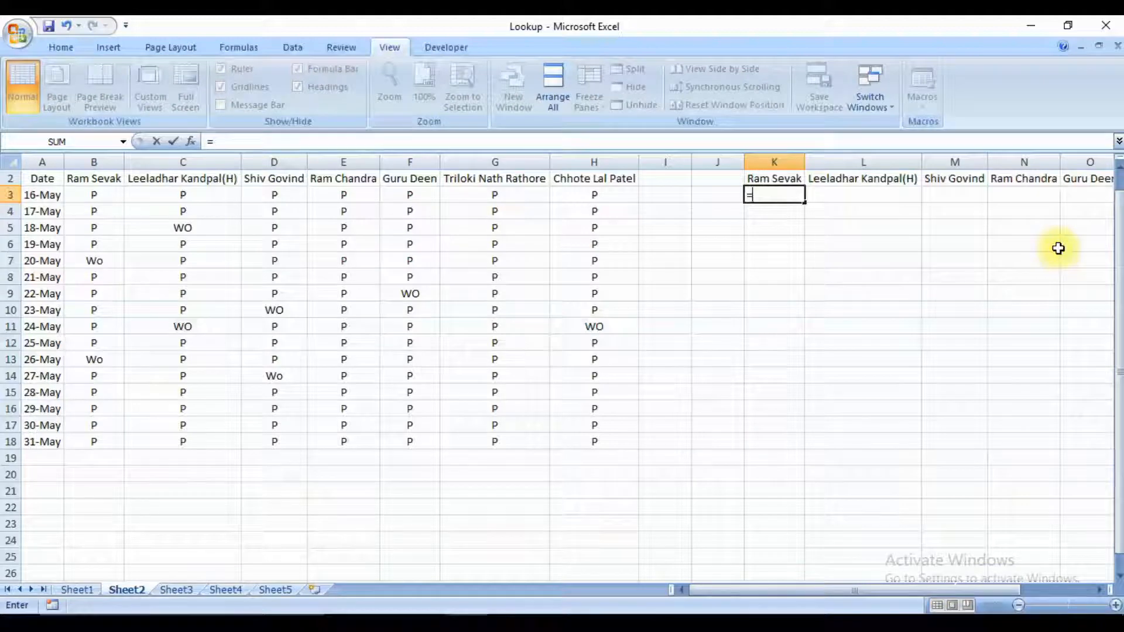
{"action": "type", "text": "hlo"}
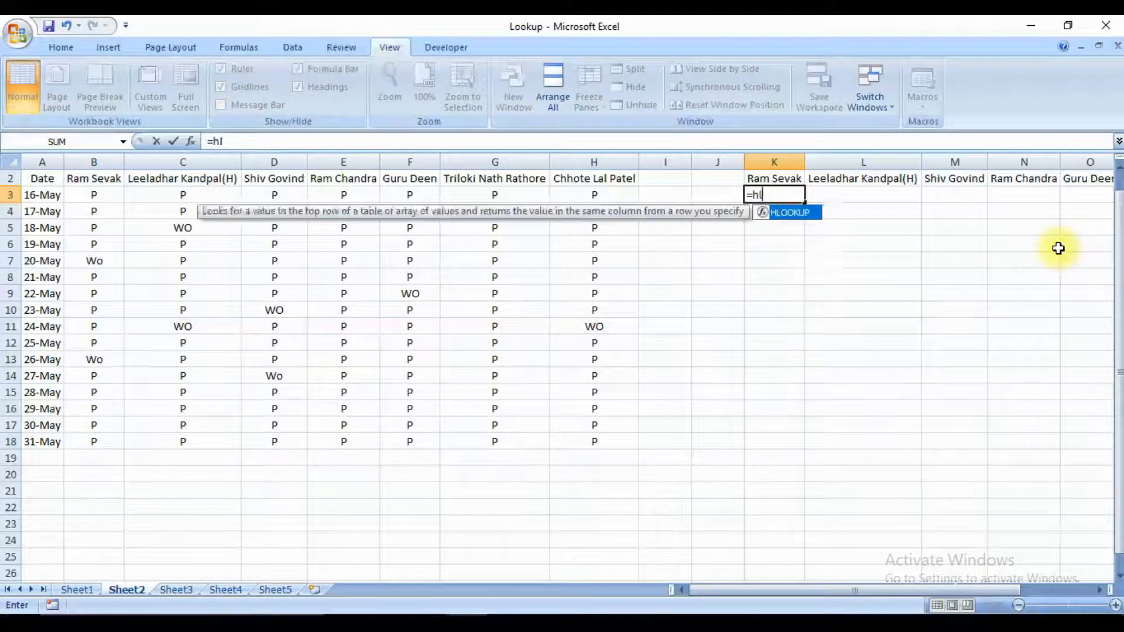
{"action": "key", "text": "Tab"}
{"action": "key", "text": "Up"}
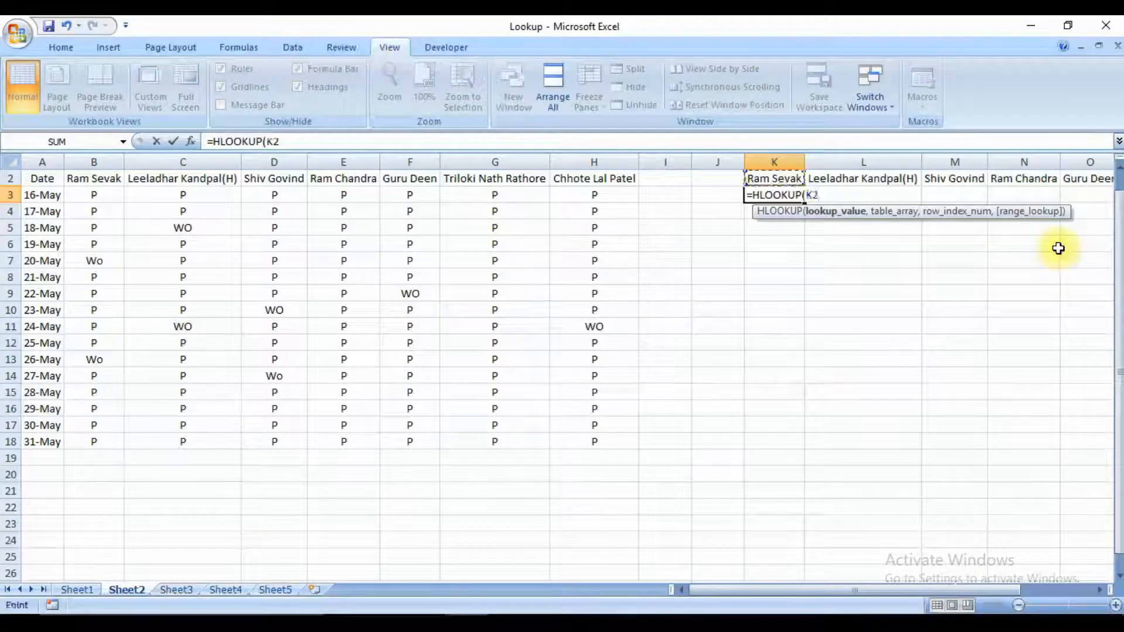
{"action": "key", "text": "shift+Right"}
{"action": "key", "text": "shift+Right"}
{"action": "key", "text": "shift+Right"}
{"action": "key", "text": "shift+Right"}
{"action": "key", "text": "shift+Right"}
{"action": "key", "text": "shift+Right"}
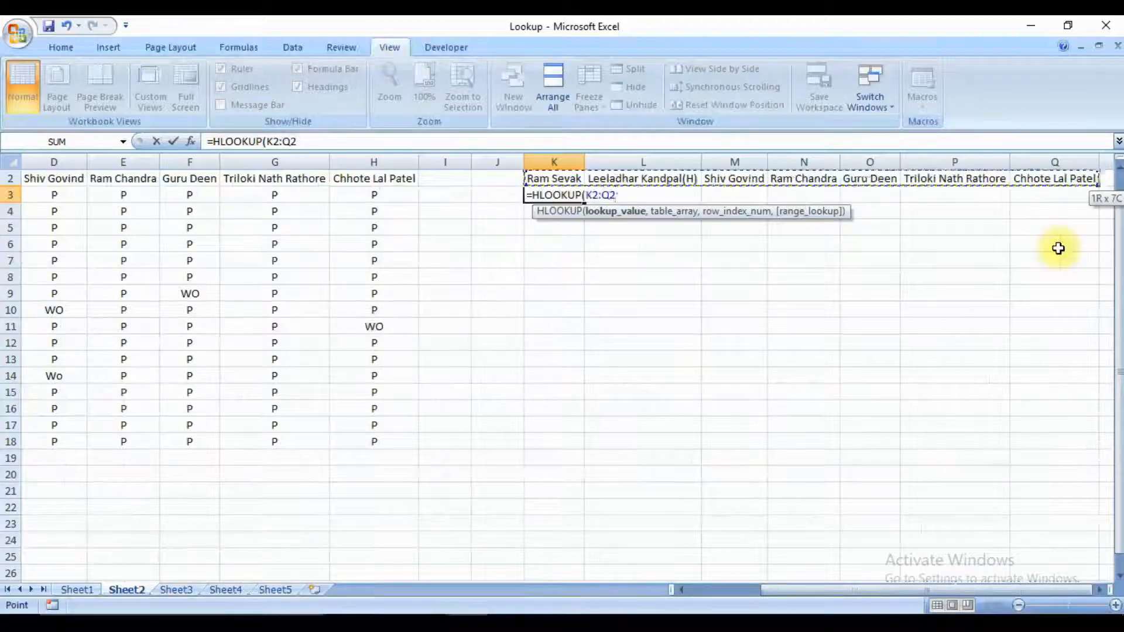
{"action": "type", "text": ","}
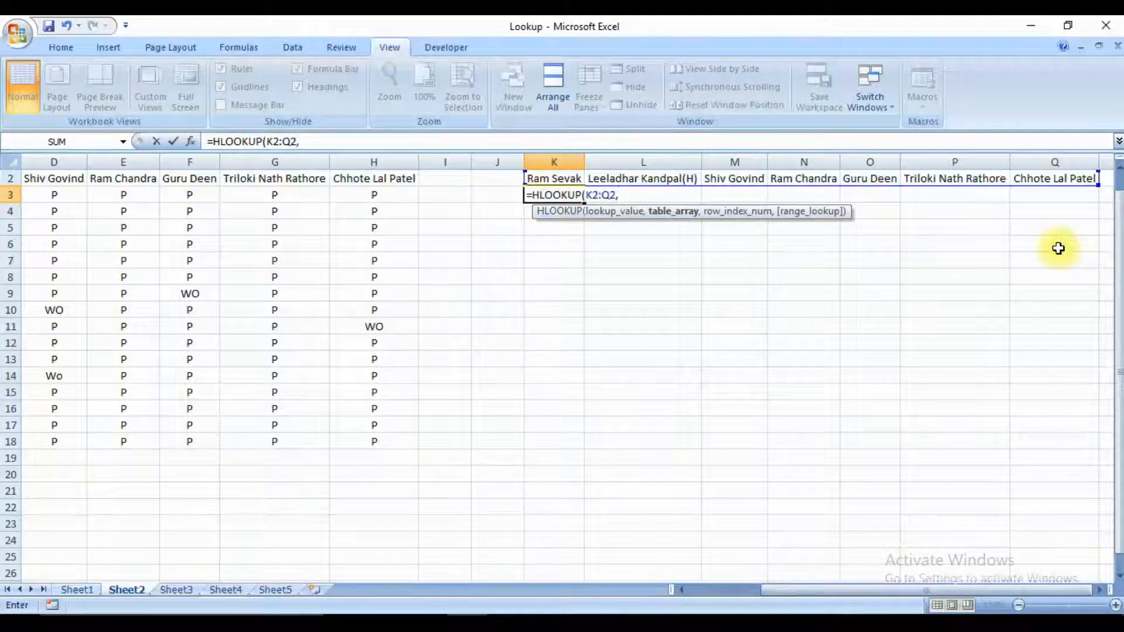
Set the attendance table A2:H18 as the HLOOKUP table array in K3.
{"action": "key", "text": "ctrl+Left"}
{"action": "key", "text": "ctrl+Left"}
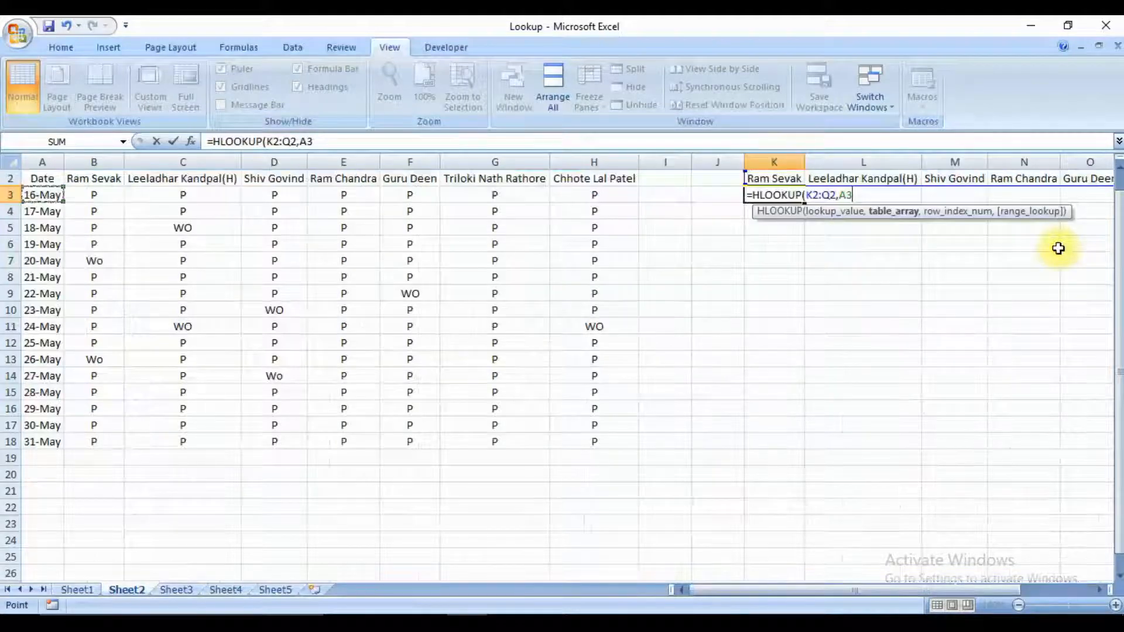
{"action": "key", "text": "Up"}
{"action": "key", "text": "ctrl+shift+Right"}
{"action": "key", "text": "ctrl+shift+Down"}
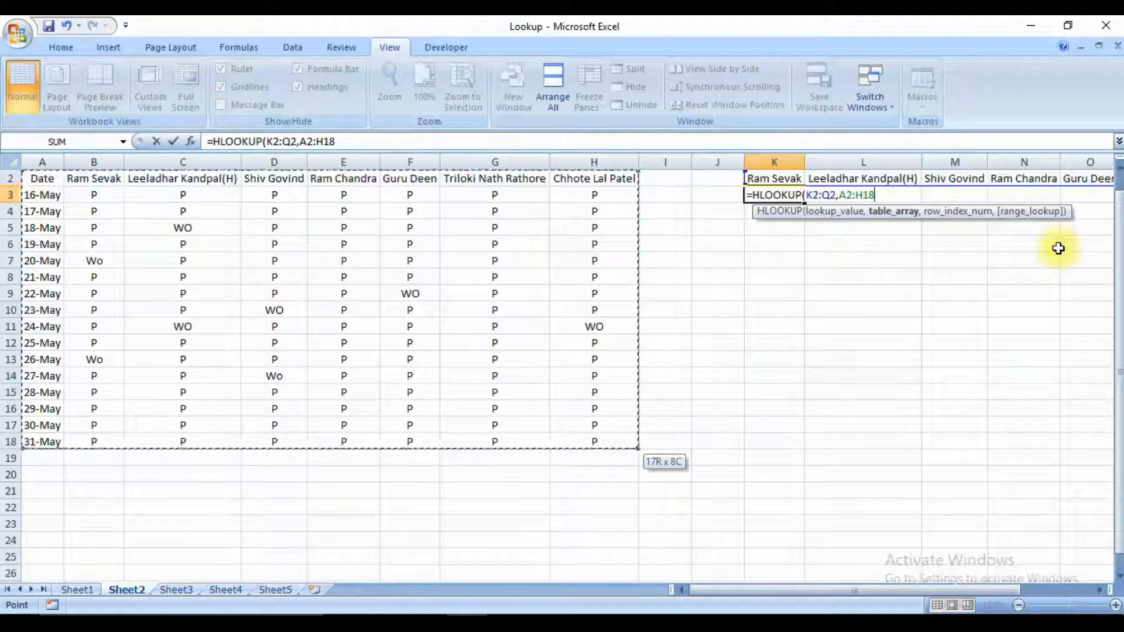
{"action": "type", "text": ","}
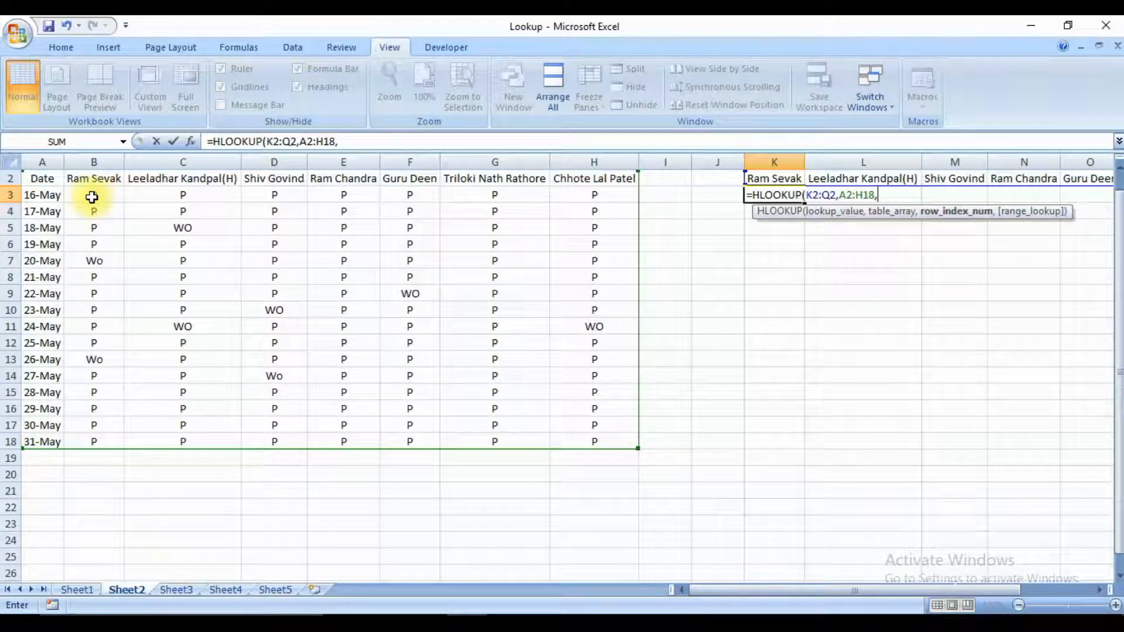
Complete the K3 HLOOKUP formula with row index 2 and range lookup 0.
{"action": "type", "text": ",2"}
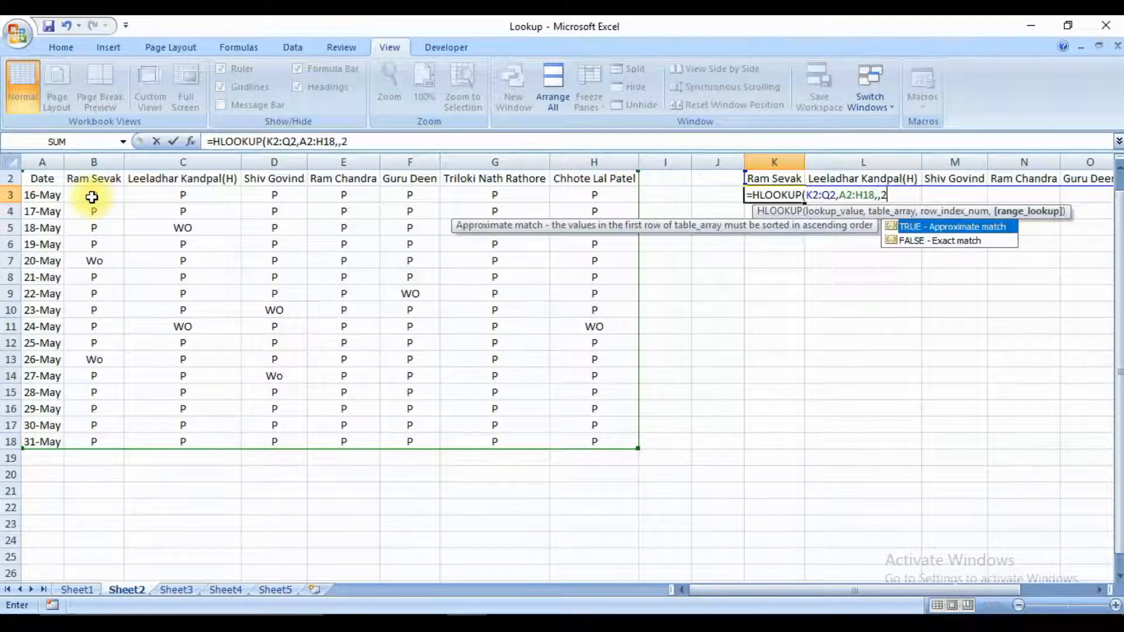
{"action": "key", "text": "BackSpace"}
{"action": "key", "text": "BackSpace"}
{"action": "type", "text": "2,0"}
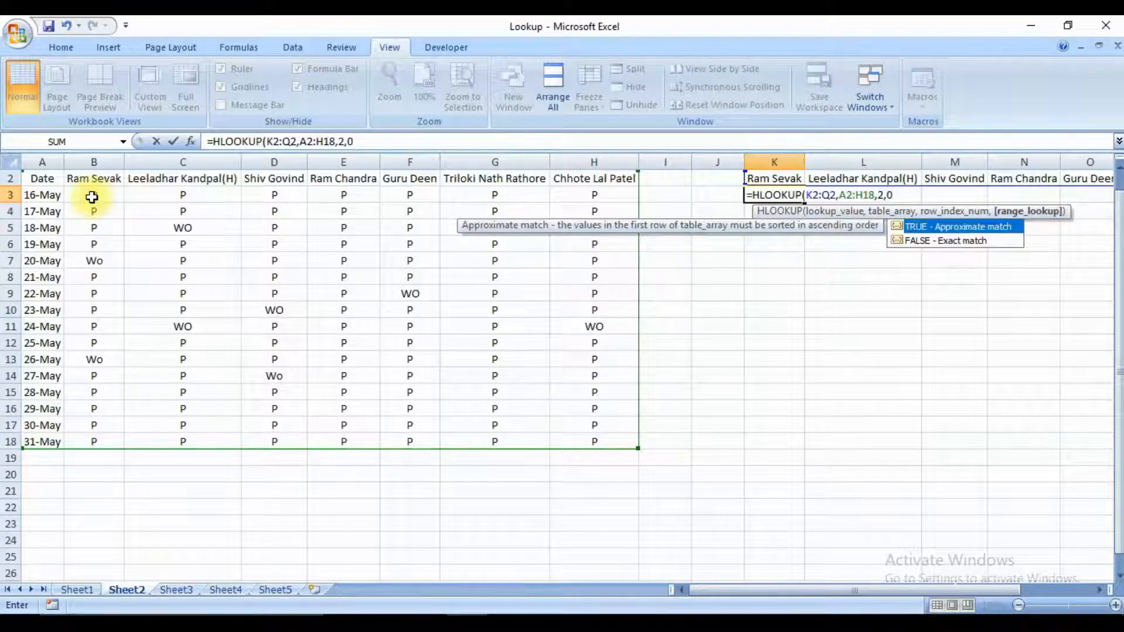
{"action": "key", "text": "Return"}
Copy the K3 HLOOKUP formula across row 3 beneath the remaining name headers.
{"action": "key", "text": "Up"}
{"action": "key", "text": "ctrl+c"}
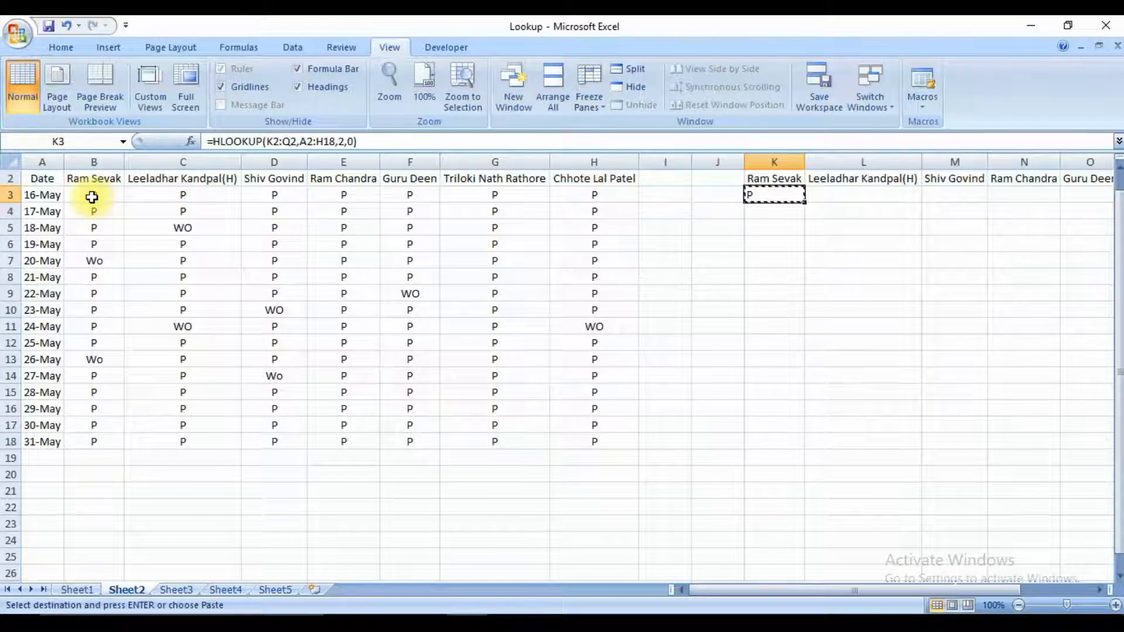
{"action": "key", "text": "shift+Right"}
{"action": "key", "text": "shift+Right"}
{"action": "key", "text": "shift+Right"}
{"action": "key", "text": "shift+Right"}
{"action": "key", "text": "shift+Right"}
{"action": "key", "text": "shift+Right"}
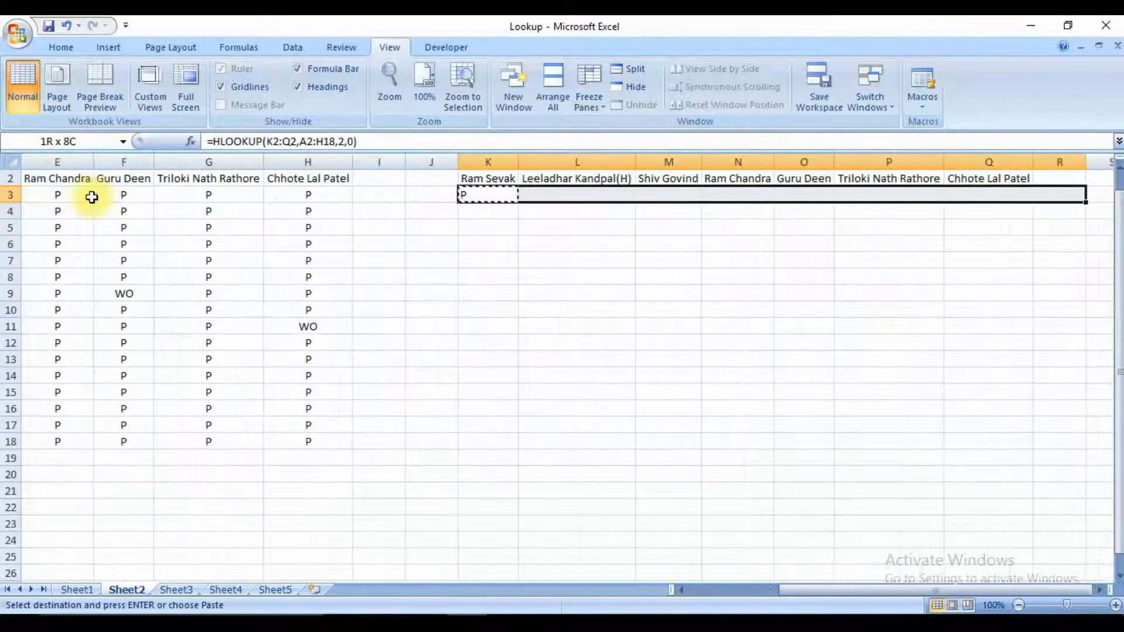
{"action": "key", "text": "ctrl+v"}
Compare the HLOOKUP results in row 3 with the 16-May attendance entries in the source table.
{"action": "key", "text": "Left"}
{"action": "key", "text": "Left"}
{"action": "key", "text": "Left"}
{"action": "key", "text": "Home"}
{"action": "key", "text": "Right"}
{"action": "key", "text": "Right"}
{"action": "key", "text": "Right"}
{"action": "key", "text": "Left"}
{"action": "key", "text": "Left"}
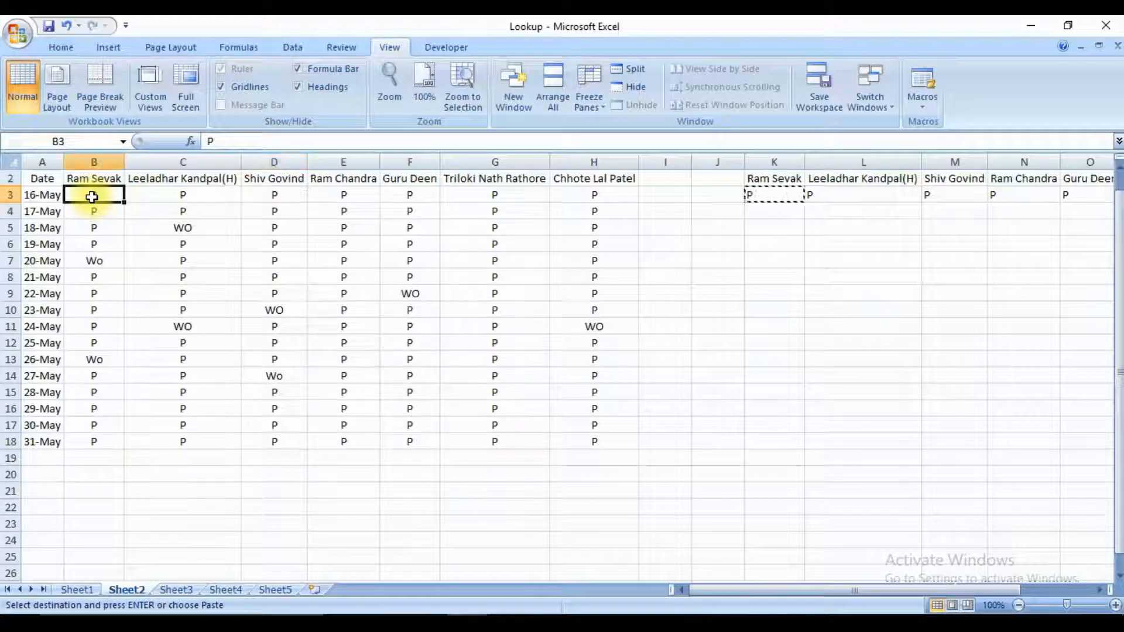
{"action": "key", "text": "Right"}
{"action": "key", "text": "Right"}
{"action": "key", "text": "Right"}
{"action": "key", "text": "Right"}
{"action": "key", "text": "Right"}
{"action": "key", "text": "Right"}
{"action": "key", "text": "Right"}
{"action": "key", "text": "Right"}
{"action": "key", "text": "Right"}
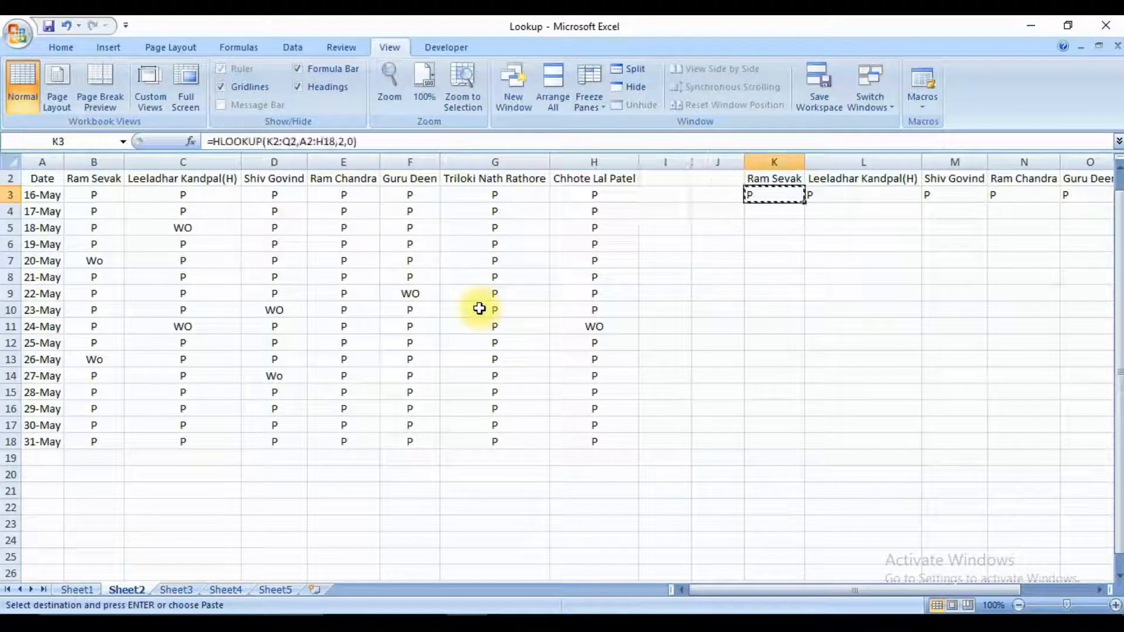
Set the 16-May attendance in B3 to Leave and check the HLOOKUP result in K3.
{"action": "key", "text": "Left"}
{"action": "key", "text": "Left"}
{"action": "key", "text": "Left"}
{"action": "key", "text": "Left"}
{"action": "key", "text": "Left"}
{"action": "key", "text": "Left"}
{"action": "key", "text": "Left"}
{"action": "key", "text": "Left"}
{"action": "key", "text": "Left"}
{"action": "key", "text": "Left"}
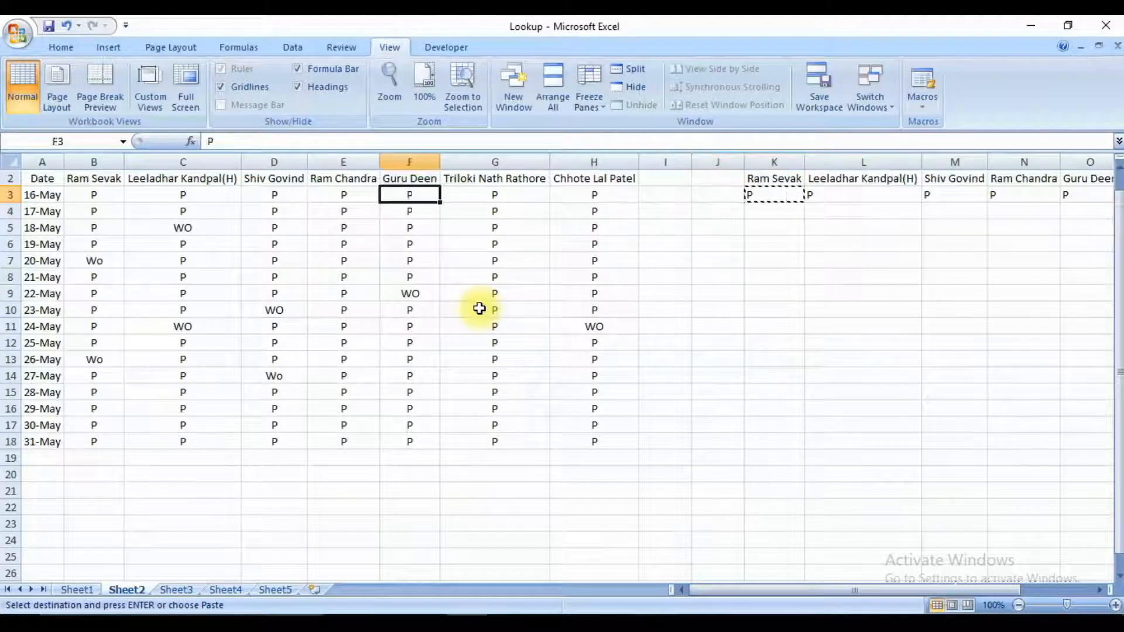
{"action": "key", "text": "Right"}
{"action": "type", "text": "Leave"}
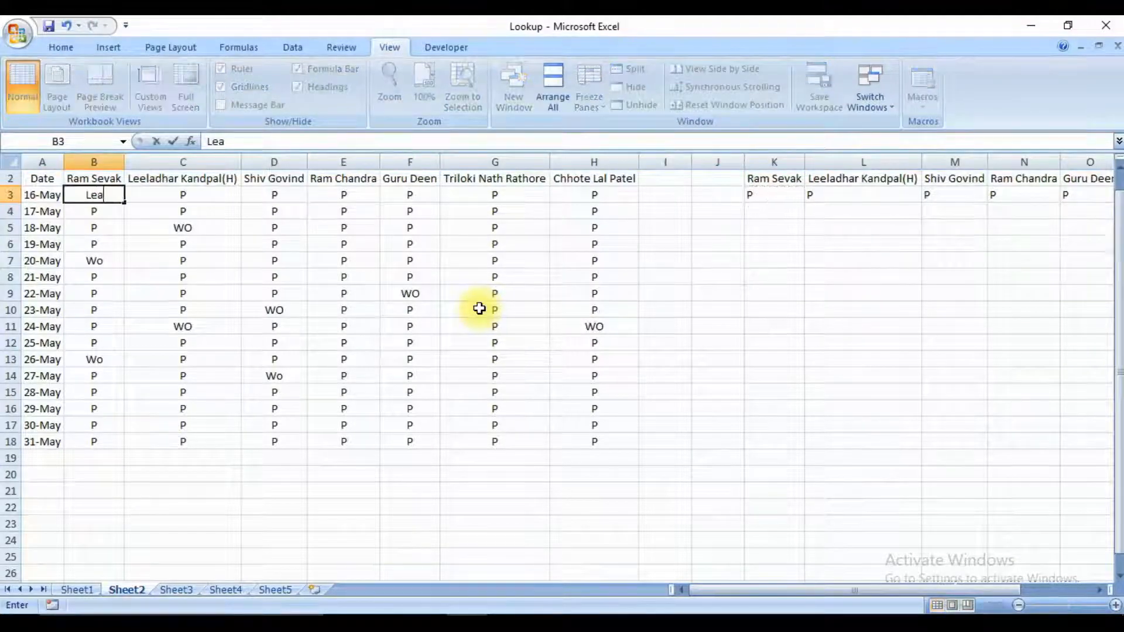
{"action": "key", "text": "Return"}
{"action": "key", "text": "Up"}
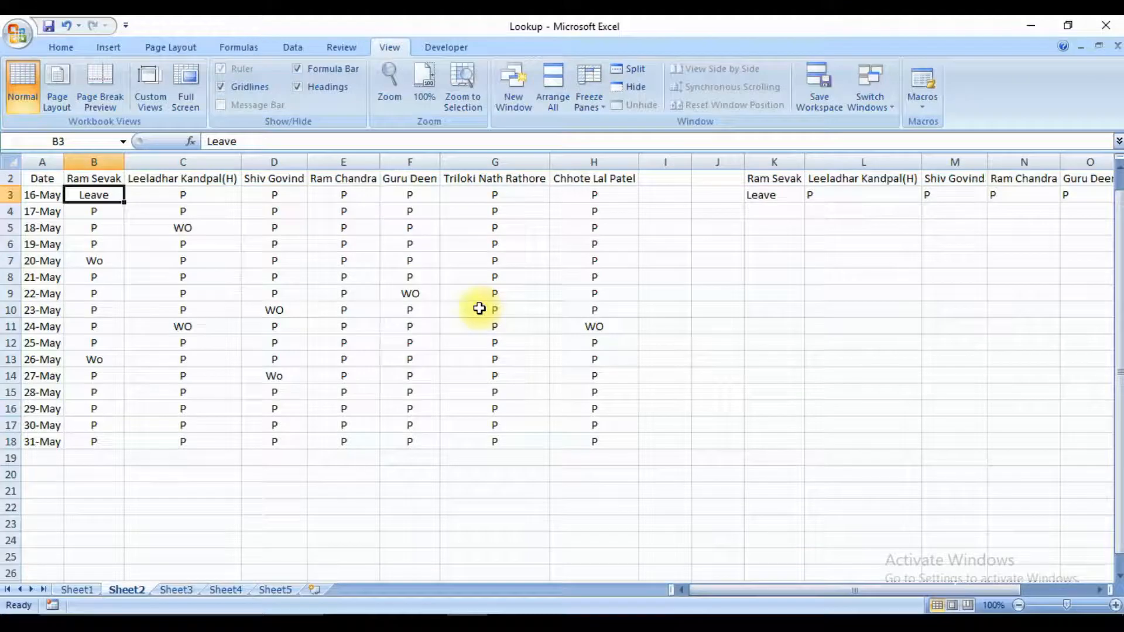
{"action": "key", "text": "Right"}
{"action": "key", "text": "Right"}
{"action": "key", "text": "Right"}
{"action": "key", "text": "Right"}
{"action": "key", "text": "Right"}
{"action": "key", "text": "Right"}
{"action": "key", "text": "Right"}
{"action": "key", "text": "Right"}
{"action": "key", "text": "Right"}
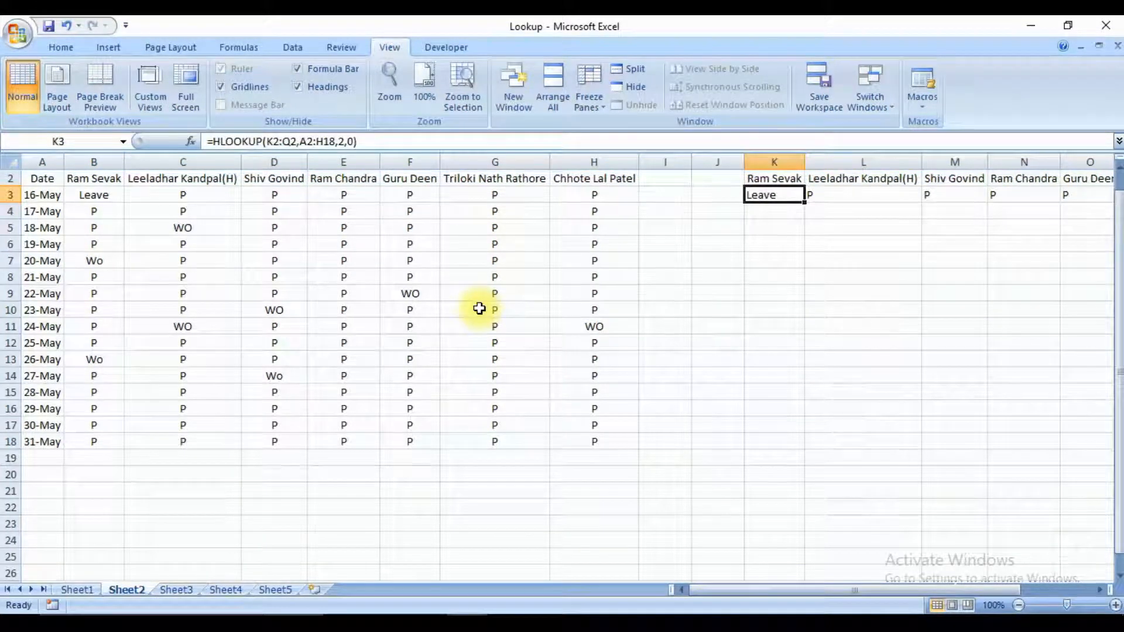
Return to the topic list on Sheet5 and review the Automatic Fill Columns In Lookup entry.
{"action": "key", "text": "ctrl+Page_Up"}
{"action": "key", "text": "ctrl+Page_Down"}
{"action": "key", "text": "ctrl+Page_Down"}
{"action": "key", "text": "ctrl+Page_Down"}
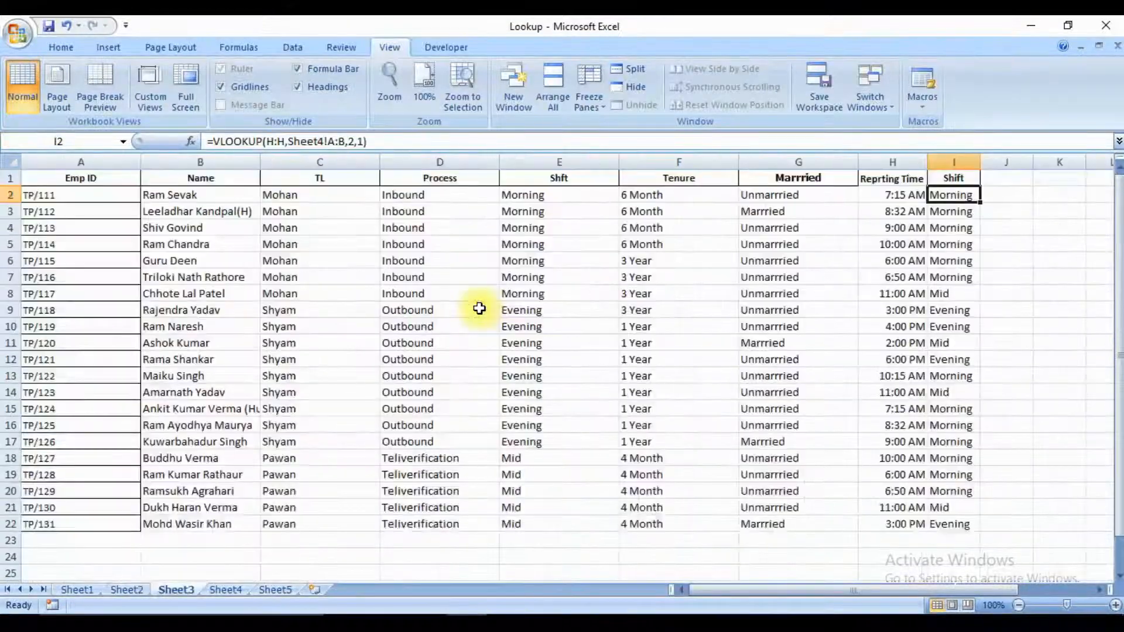
{"action": "key", "text": "ctrl+Page_Down"}
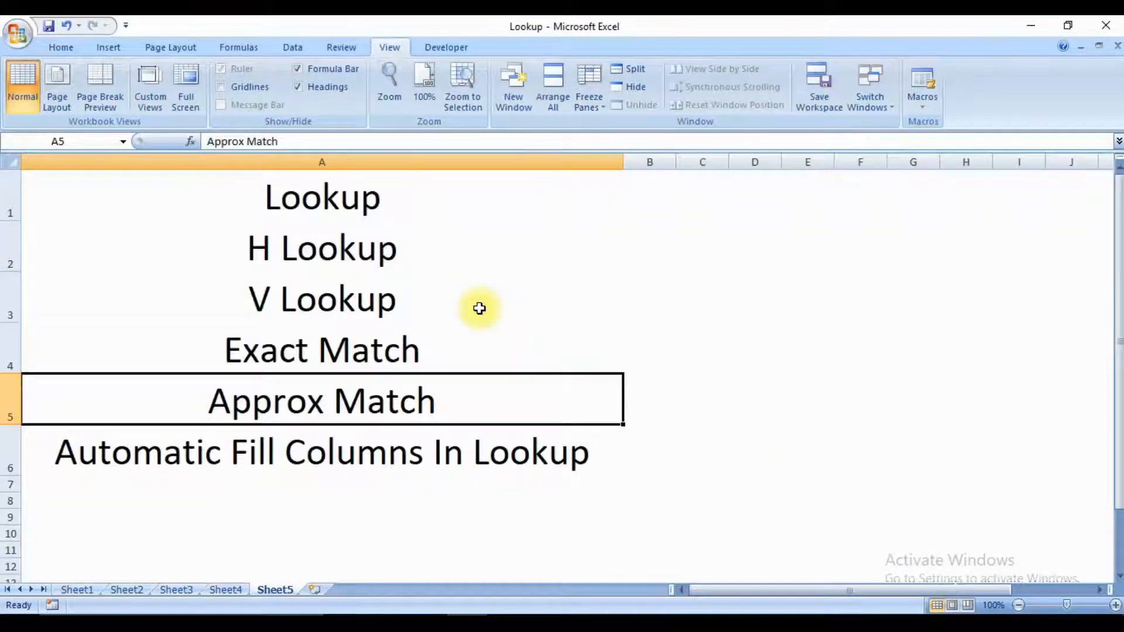
{"action": "key", "text": "Down"}
{"action": "key", "text": "Up"}
{"action": "key", "text": "Down"}
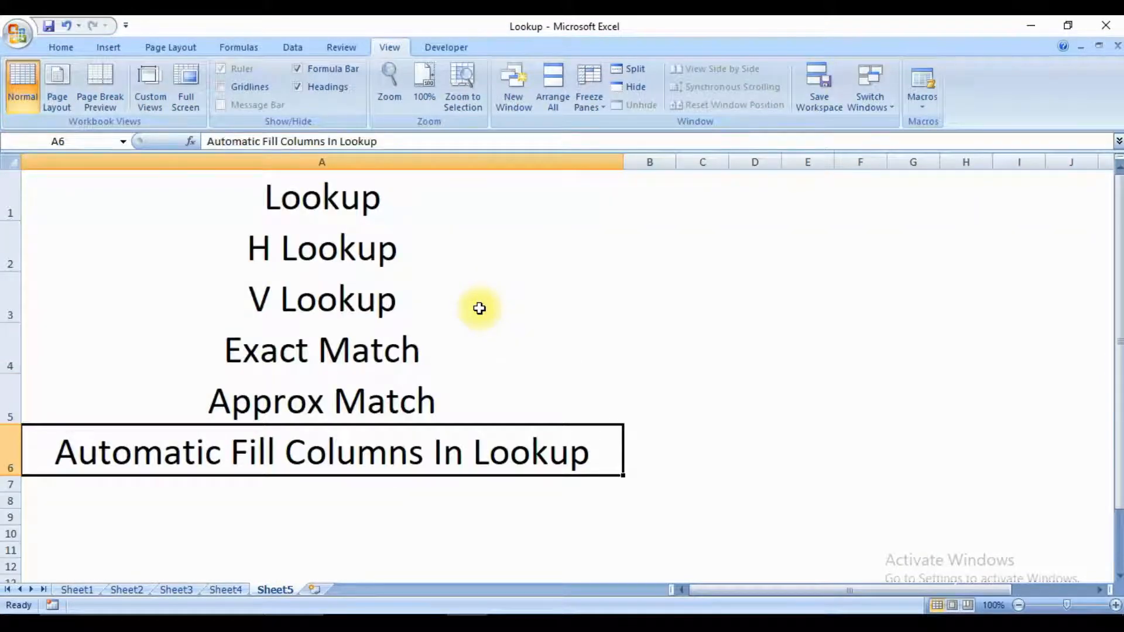
Add the topic Reverse Vlookup in A7, beneath the Automatic Fill Columns In Lookup entry.
{"action": "key", "text": "Down"}
{"action": "key", "text": "Down"}
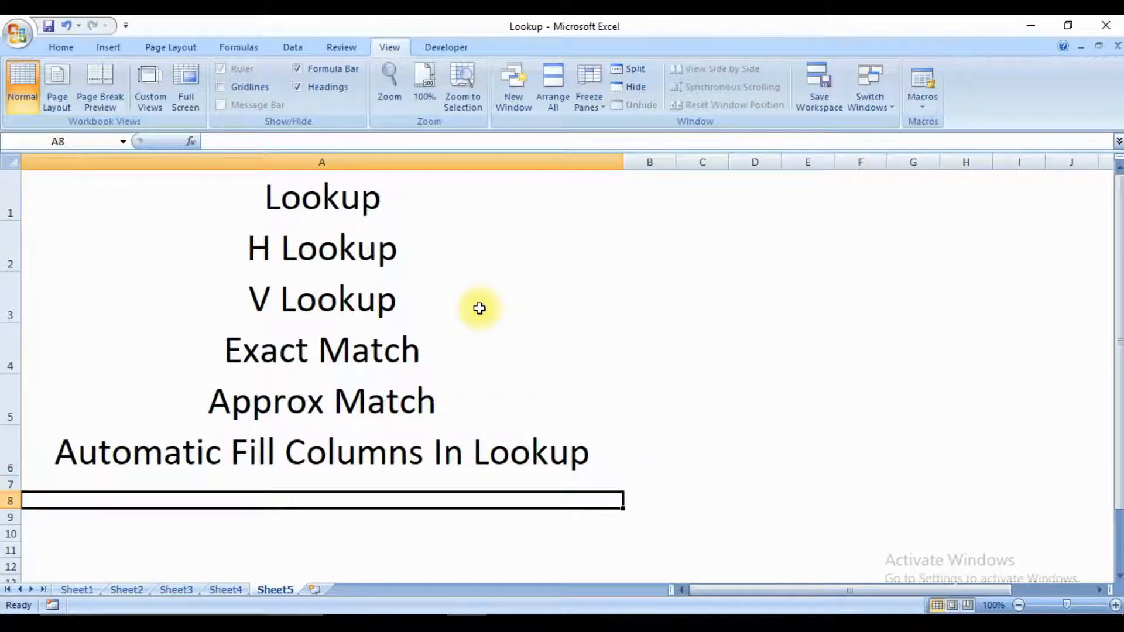
{"action": "key", "text": "Up"}
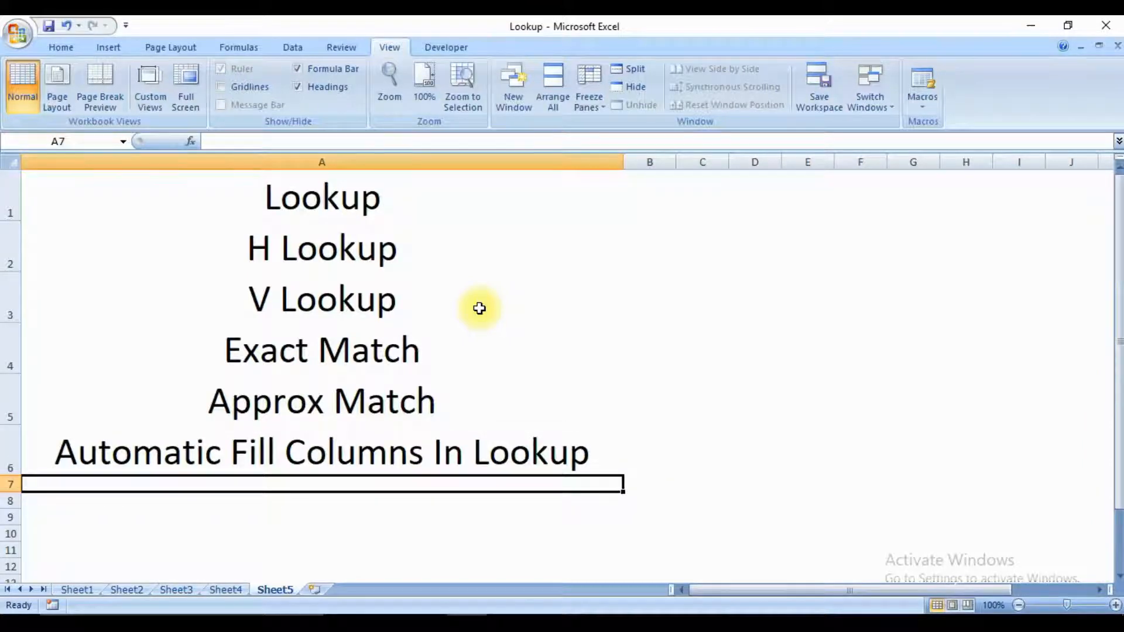
{"action": "type", "text": "Re"}
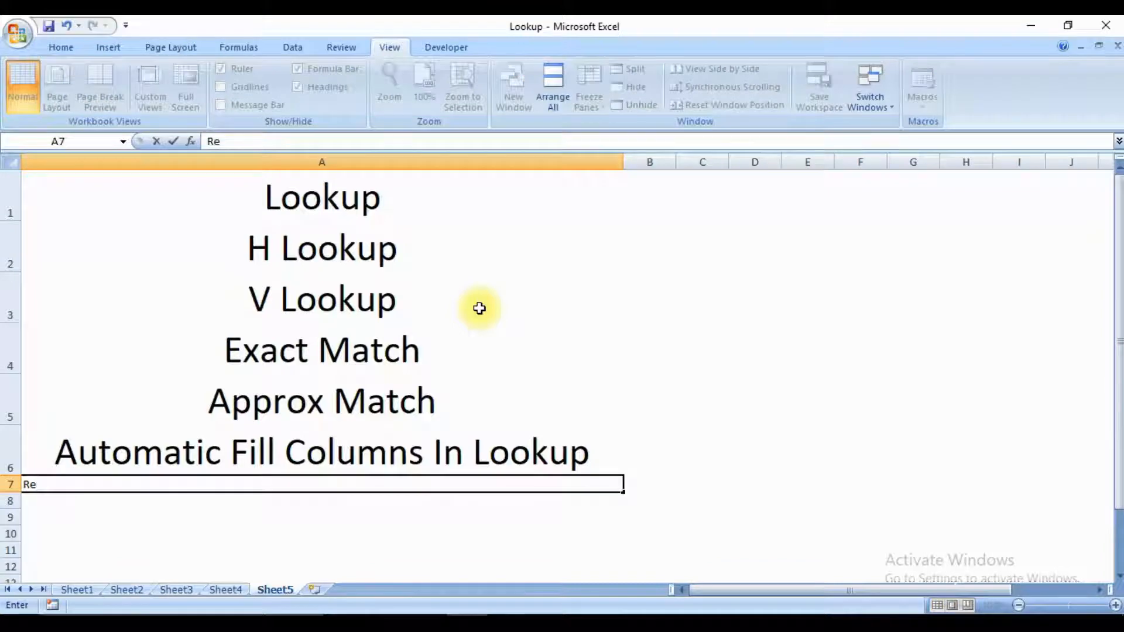
{"action": "type", "text": "verse "}
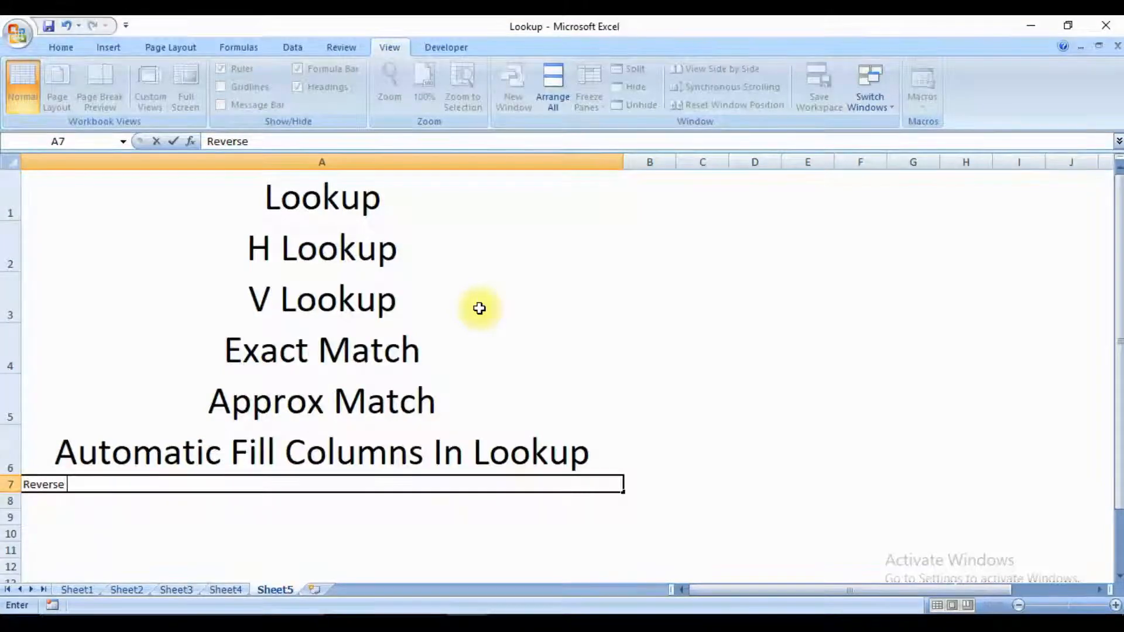
{"action": "type", "text": "Vloo"}
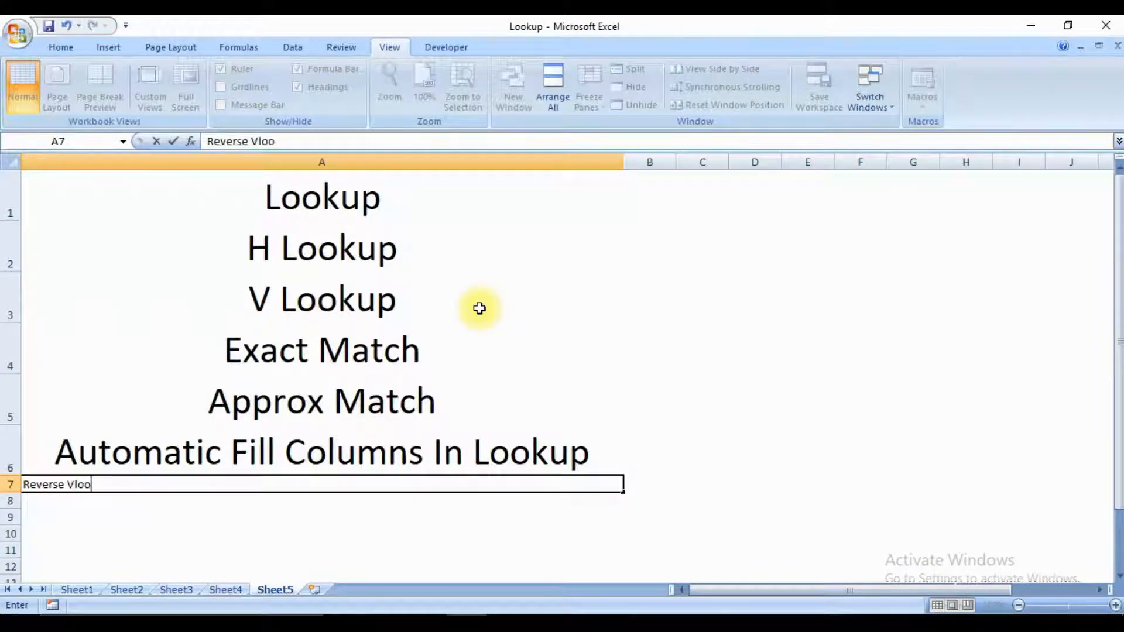
{"action": "type", "text": "kup"}
{"action": "key", "text": "Return"}
{"action": "key", "text": "Up"}
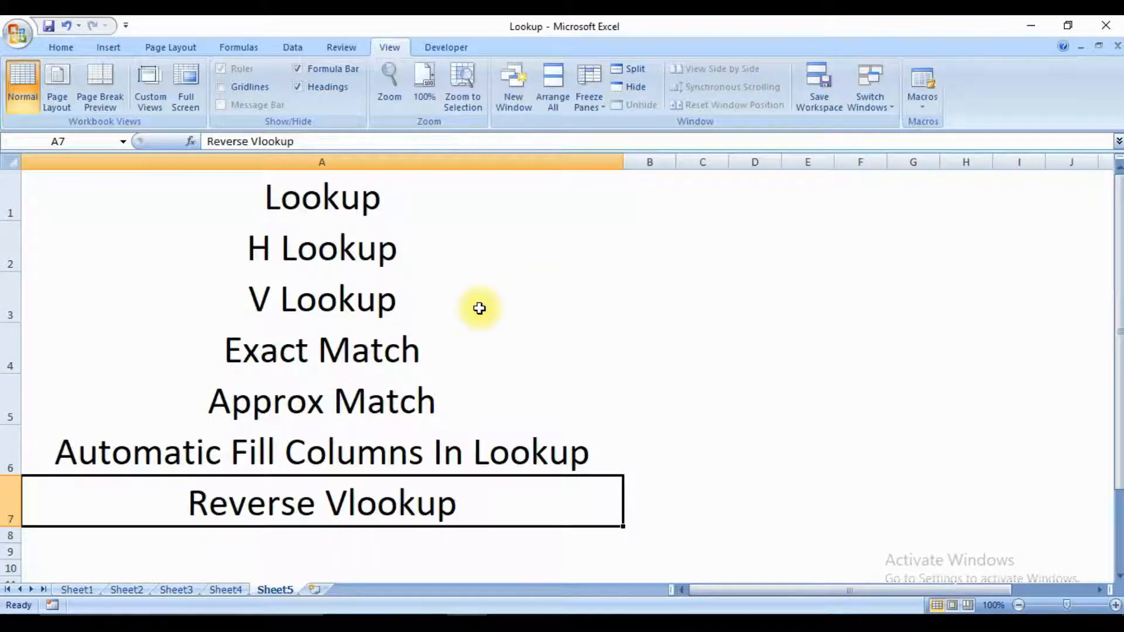
Spell-check the whole topic sheet, ignoring the flagged word Vlookup once.
{"action": "key", "text": "F7"}
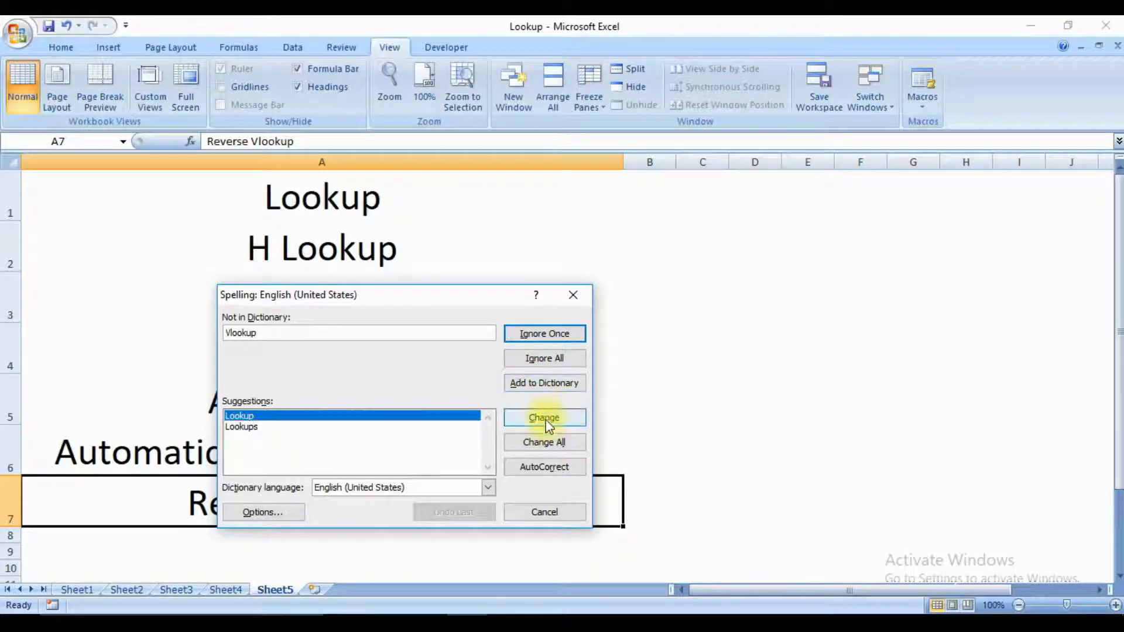
{"action": "left_click", "coordinate": [556, 335]}
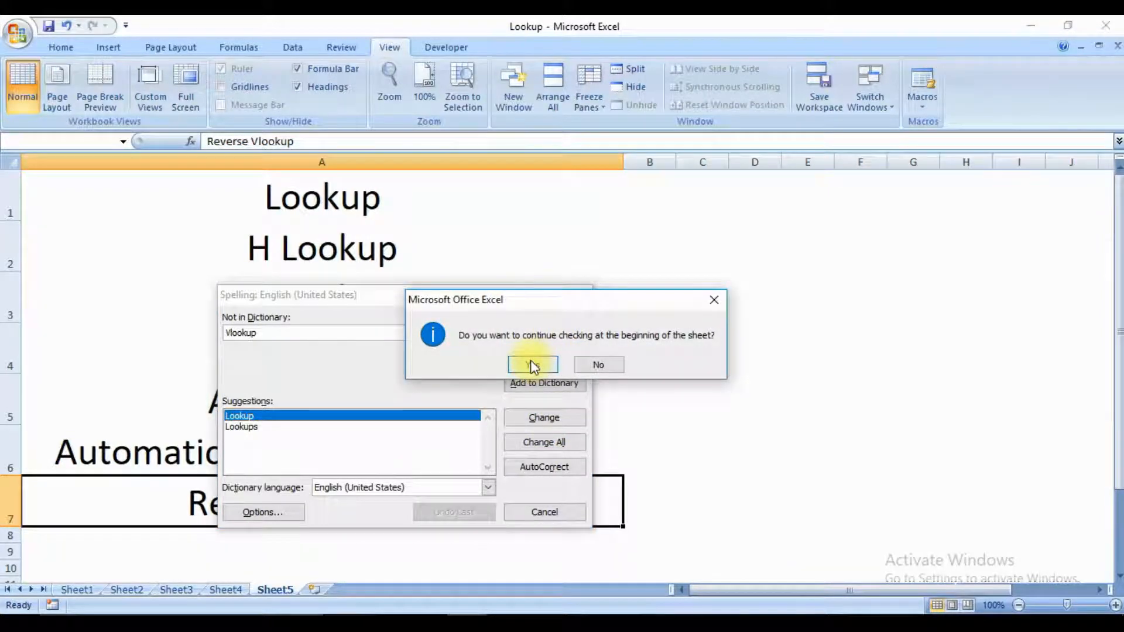
{"action": "left_click", "coordinate": [531, 363]}
{"action": "key", "text": "Return"}
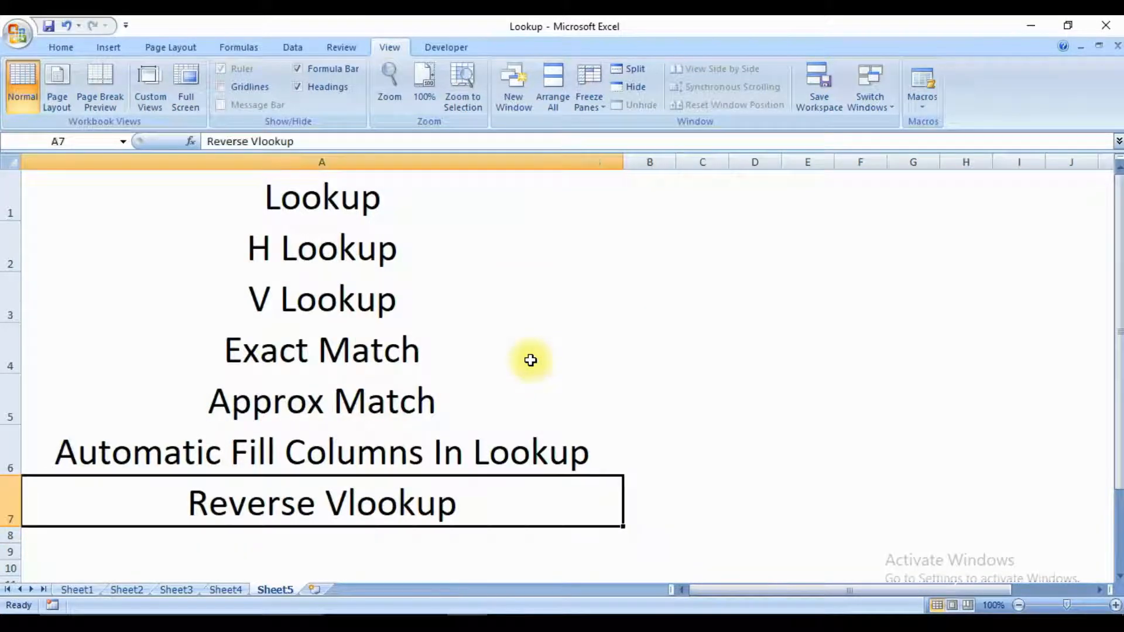
Go to the employee table on Sheet1 and select its Emp ID header in A1.
{"action": "key", "text": "alt+Tab"}
{"action": "key", "text": "ctrl+Page_Up"}
{"action": "key", "text": "ctrl+Page_Up"}
{"action": "key", "text": "ctrl+Page_Up"}
{"action": "key", "text": "ctrl+Page_Up"}
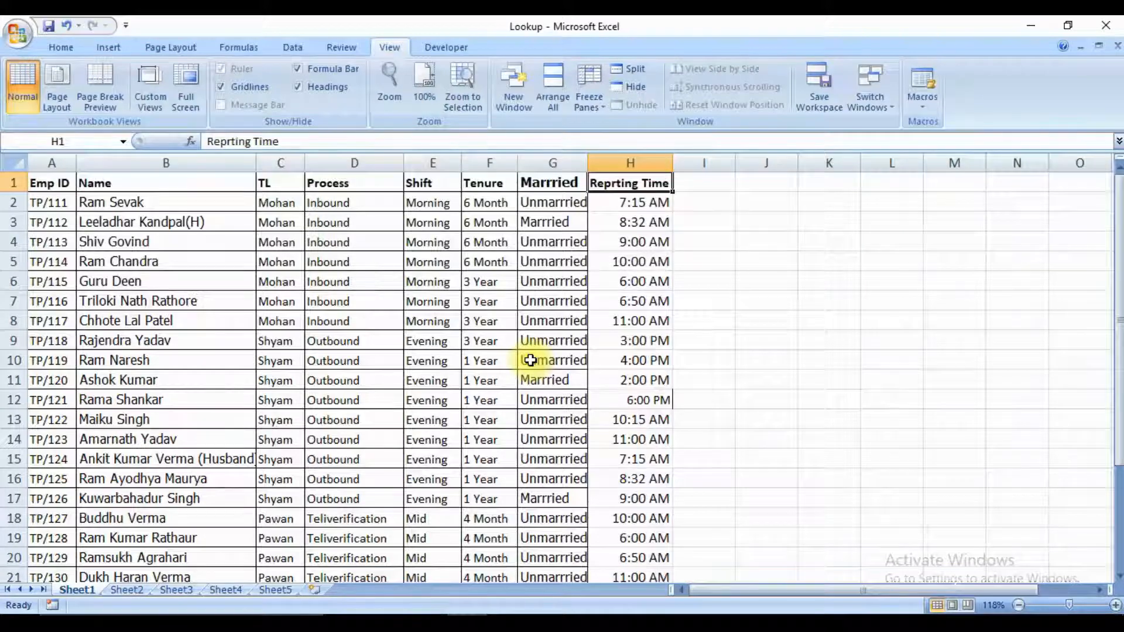
{"action": "key", "text": "ctrl+Home"}
{"action": "key", "text": "Right"}
{"action": "key", "text": "Left"}
{"action": "key", "text": "Down"}
{"action": "key", "text": "Up"}
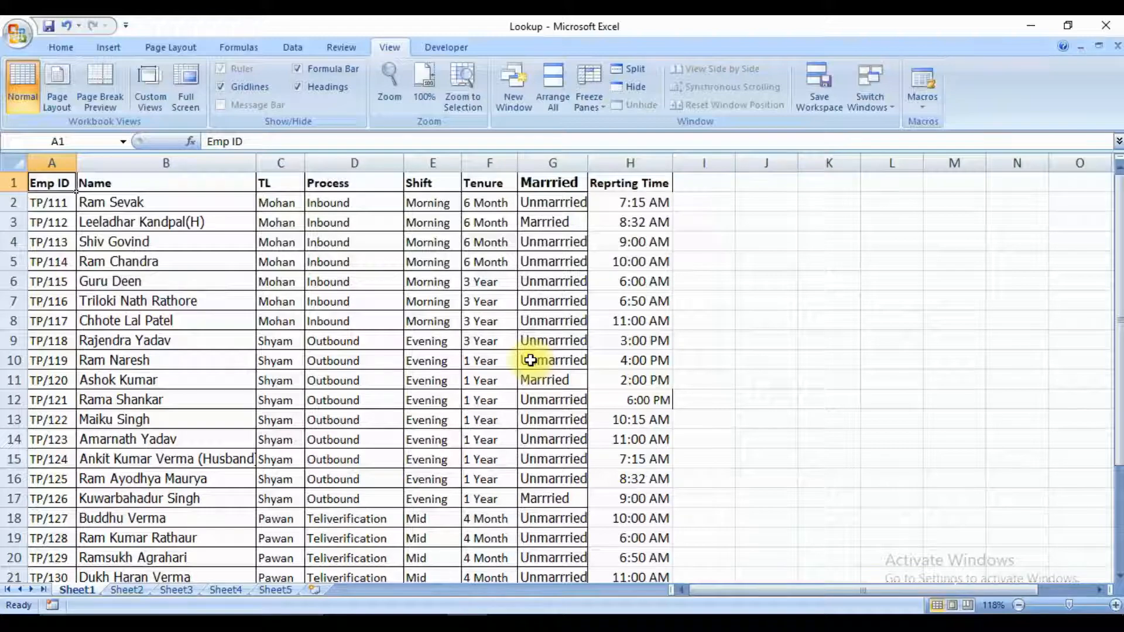
Try to insert a copy of the Emp ID cells before the TL column, shifting the existing cells right.
{"action": "key", "text": "ctrl+shift+Down"}
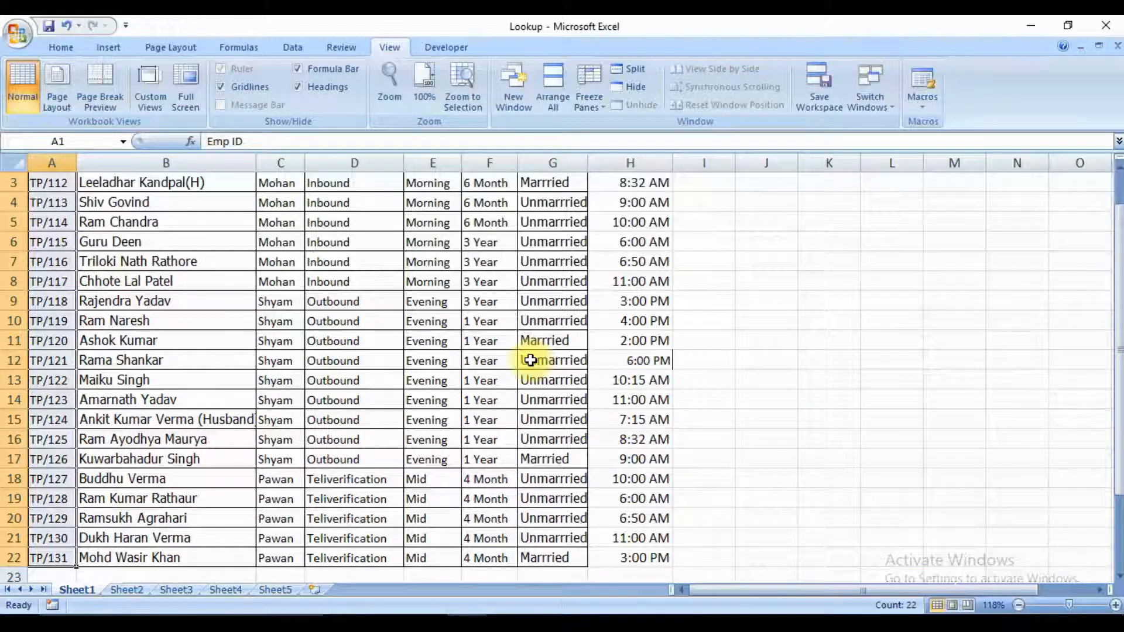
{"action": "key", "text": "ctrl+c"}
{"action": "key", "text": "ctrl+Up"}
{"action": "key", "text": "Right"}
{"action": "key", "text": "Right"}
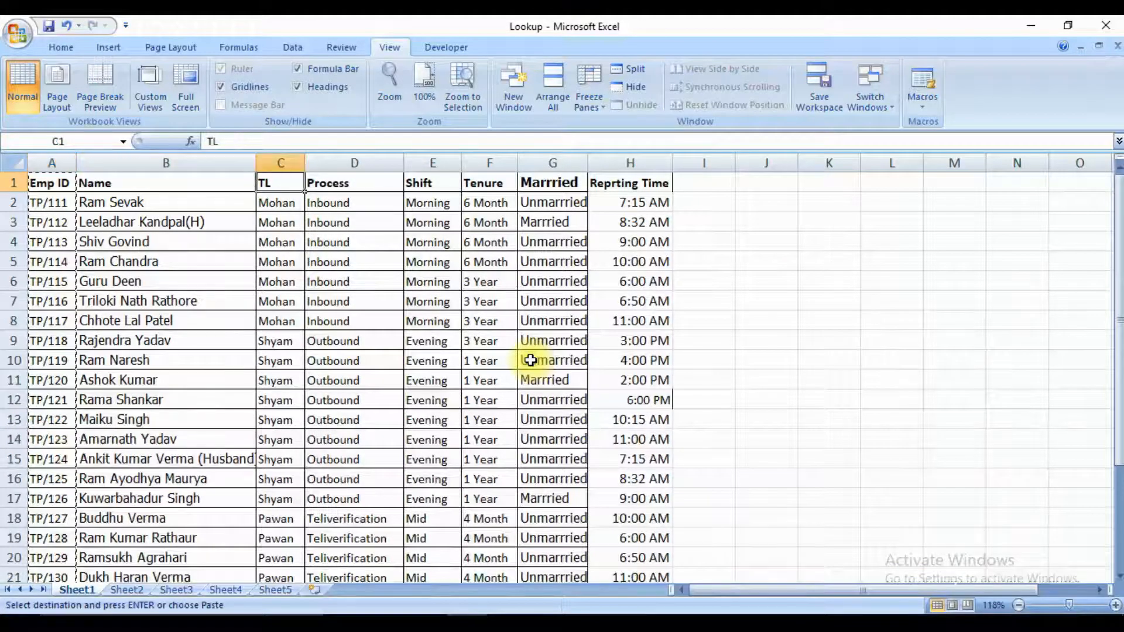
{"action": "key", "text": "ctrl+shift+equal"}
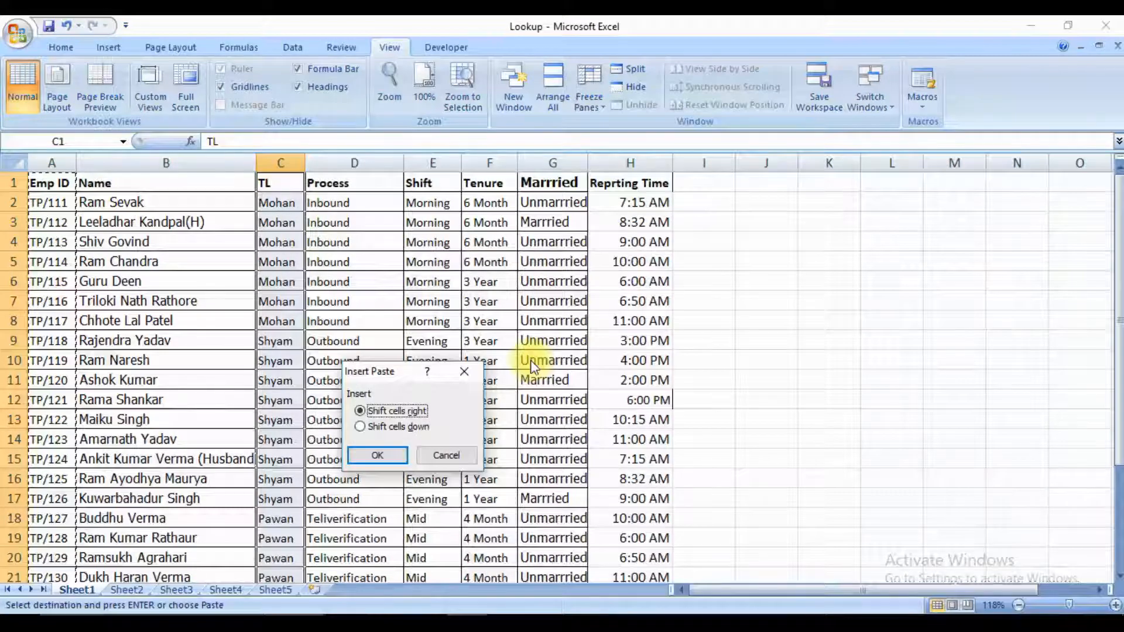
{"action": "key", "text": "Return"}
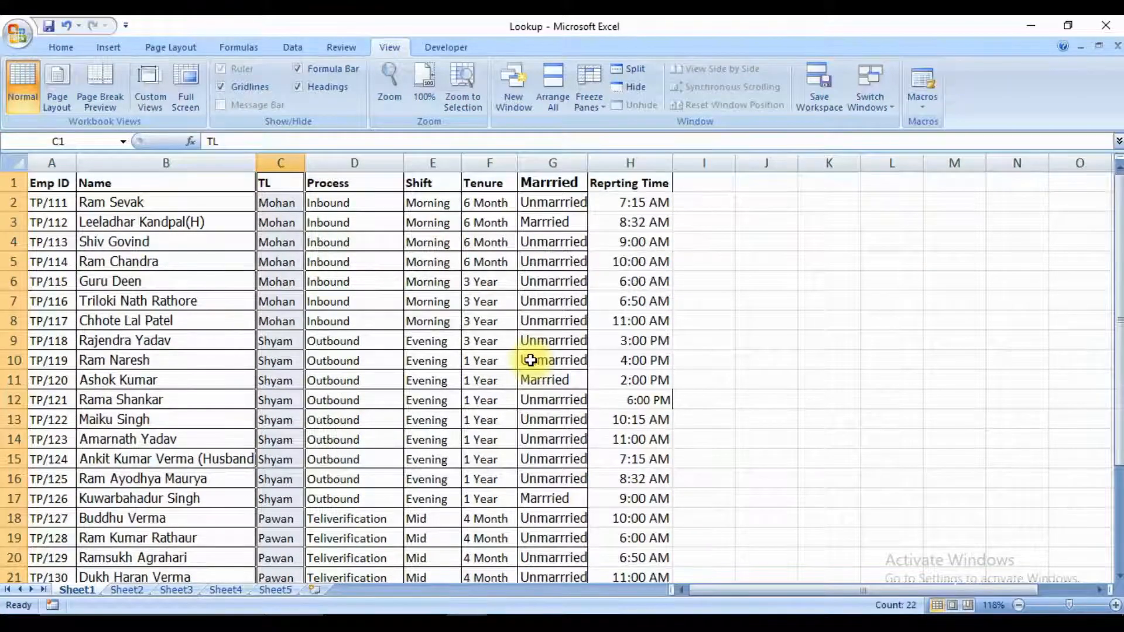
Insert a copy of the Emp ID cells A1:A22 between the Name and TL columns.
{"action": "key", "text": "Left"}
{"action": "key", "text": "Left"}
{"action": "key", "text": "ctrl+c"}
{"action": "key", "text": "Right"}
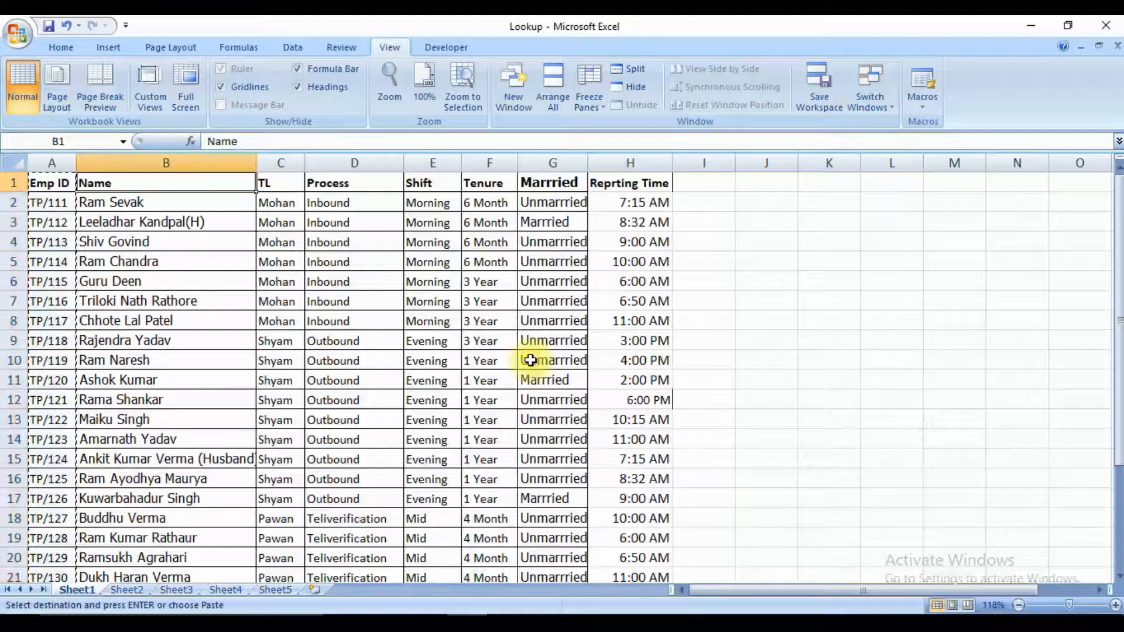
{"action": "key", "text": "Right"}
{"action": "key", "text": "ctrl+shift+plus"}
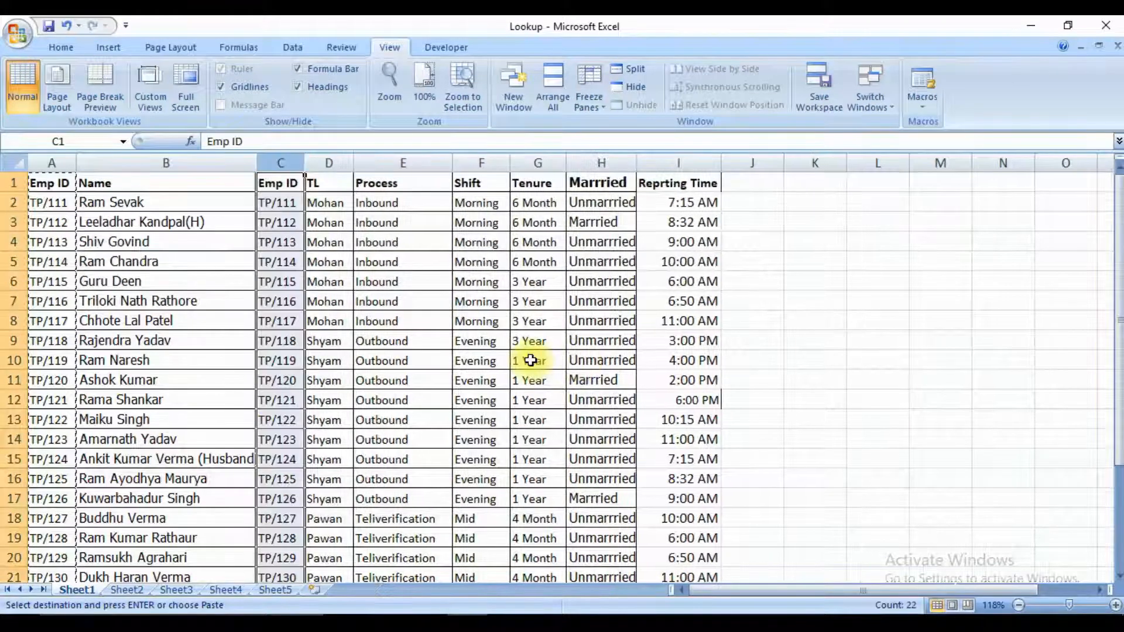
{"action": "key", "text": "Right"}
{"action": "key", "text": "Right"}
{"action": "key", "text": "Right"}
{"action": "key", "text": "Right"}
{"action": "key", "text": "Right"}
{"action": "key", "text": "Right"}
{"action": "key", "text": "Right"}
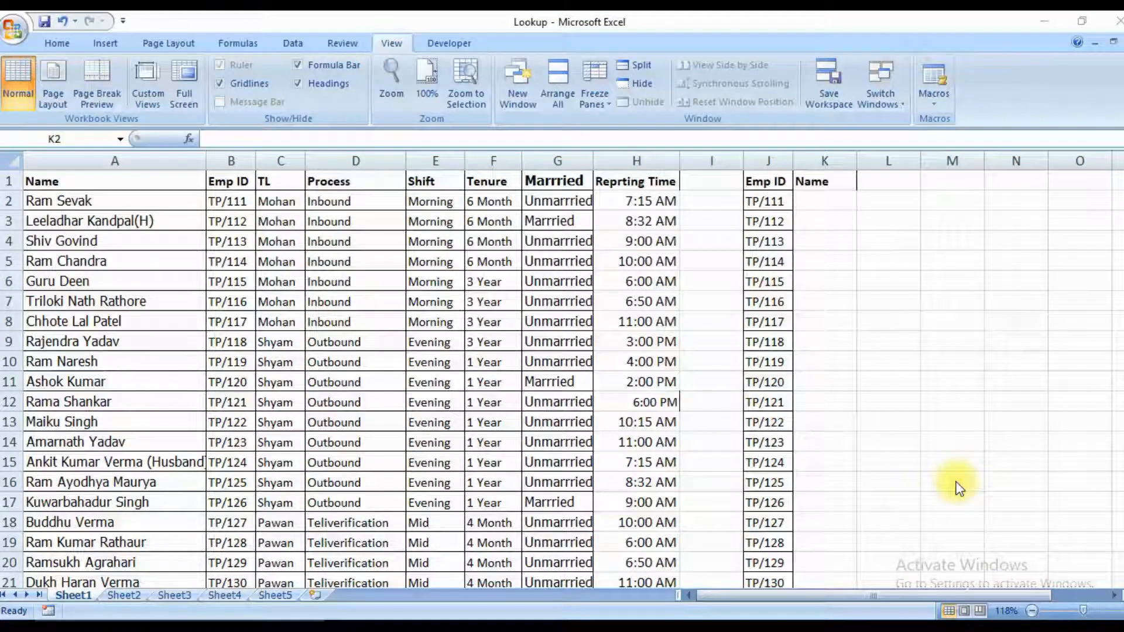
Start an INDEX formula in K2 with the whole Name column A:A as its array.
{"action": "left_click", "coordinate": [812, 200]}
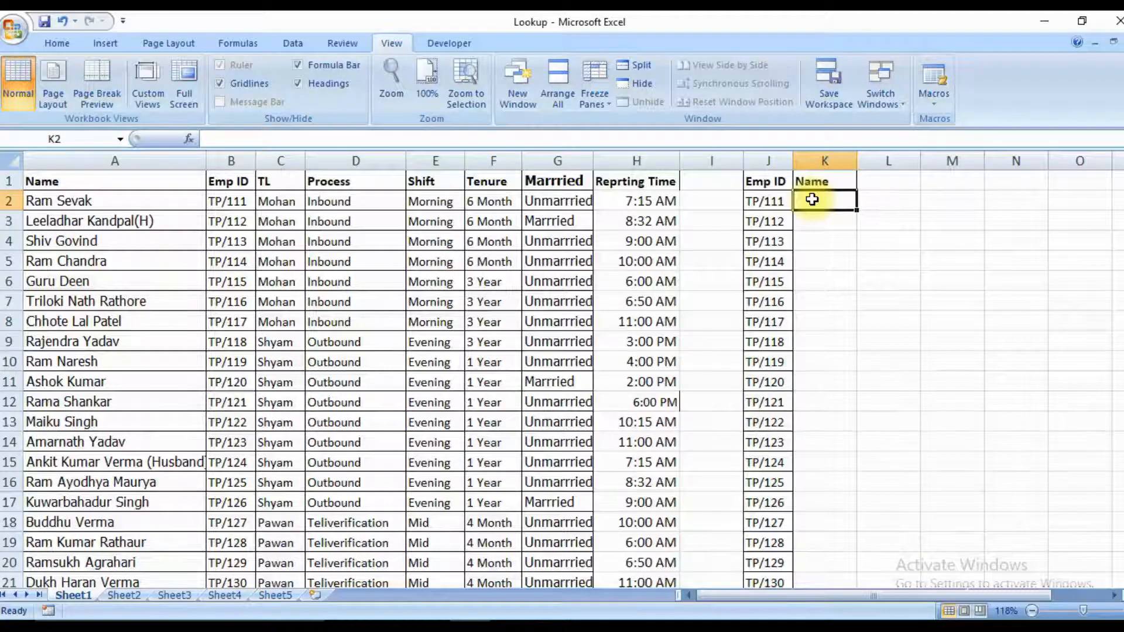
{"action": "type", "text": "="}
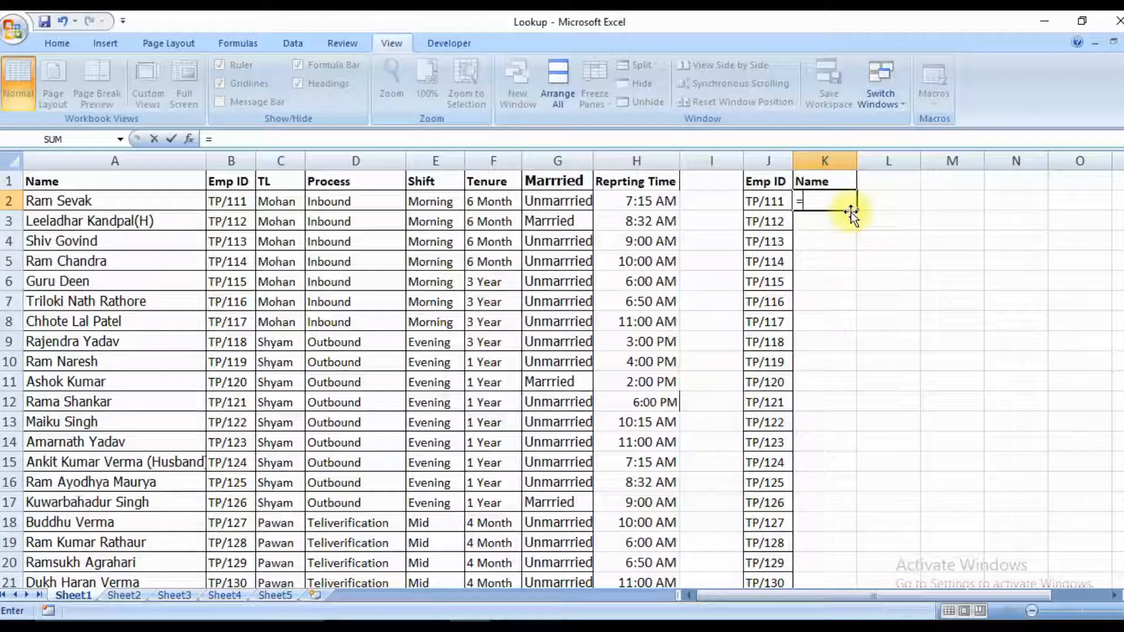
{"action": "type", "text": "index"}
{"action": "key", "text": "Tab"}
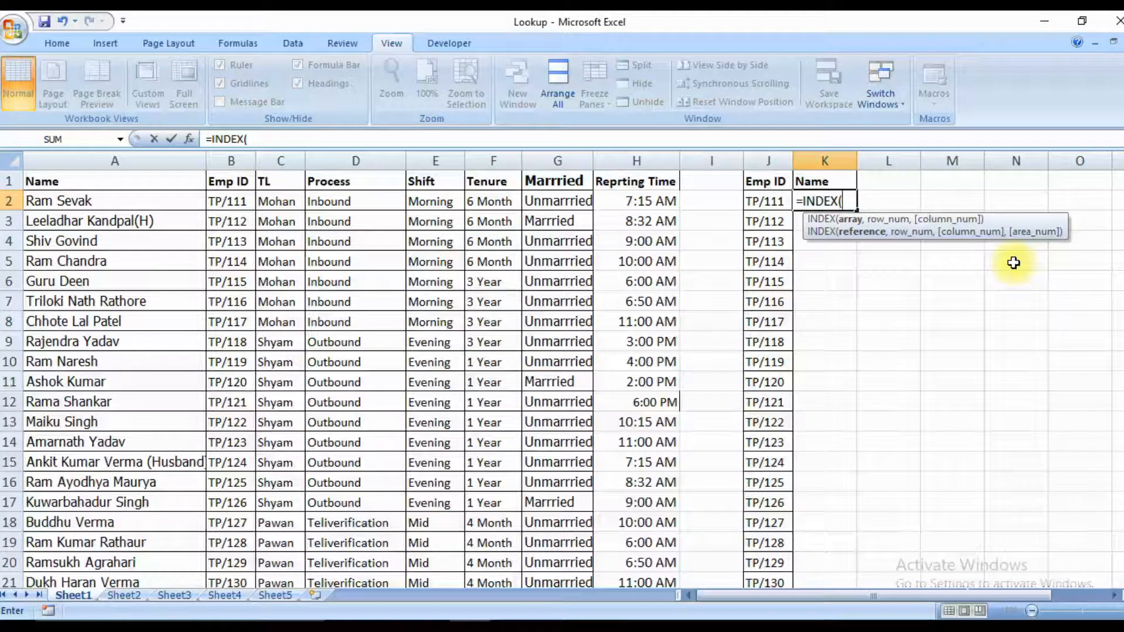
{"action": "key", "text": "Up"}
{"action": "key", "text": "ctrl+Left"}
{"action": "key", "text": "ctrl+Left"}
{"action": "key", "text": "ctrl+Left"}
{"action": "key", "text": "ctrl+space"}
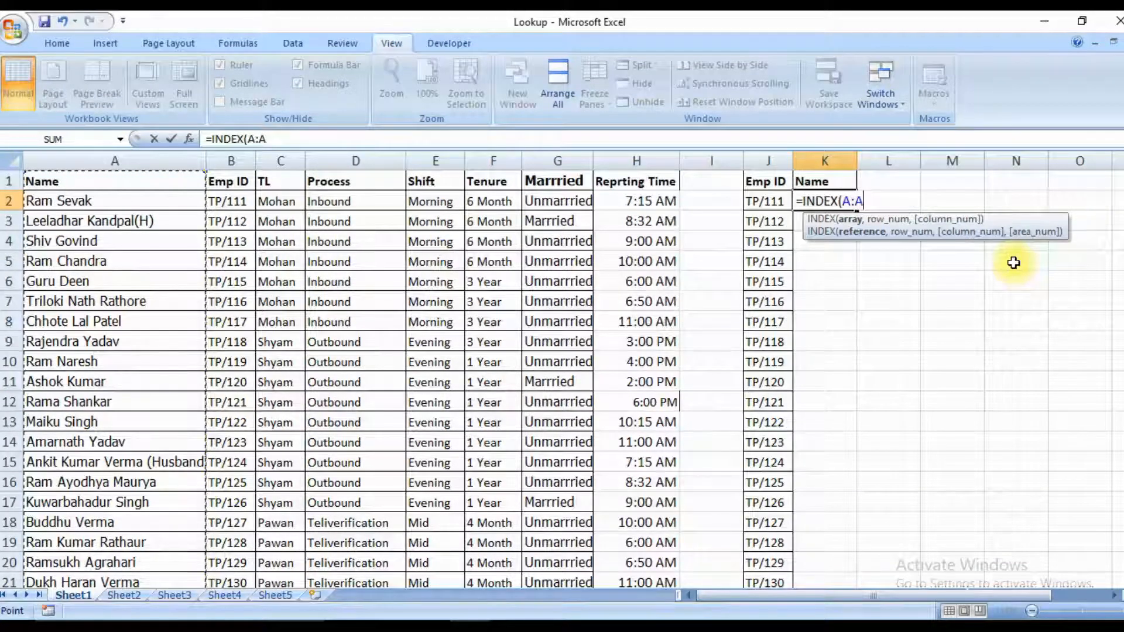
Nest a MATCH function as the INDEX row number, using the Emp ID column J:J as its lookup value.
{"action": "type", "text": ","}
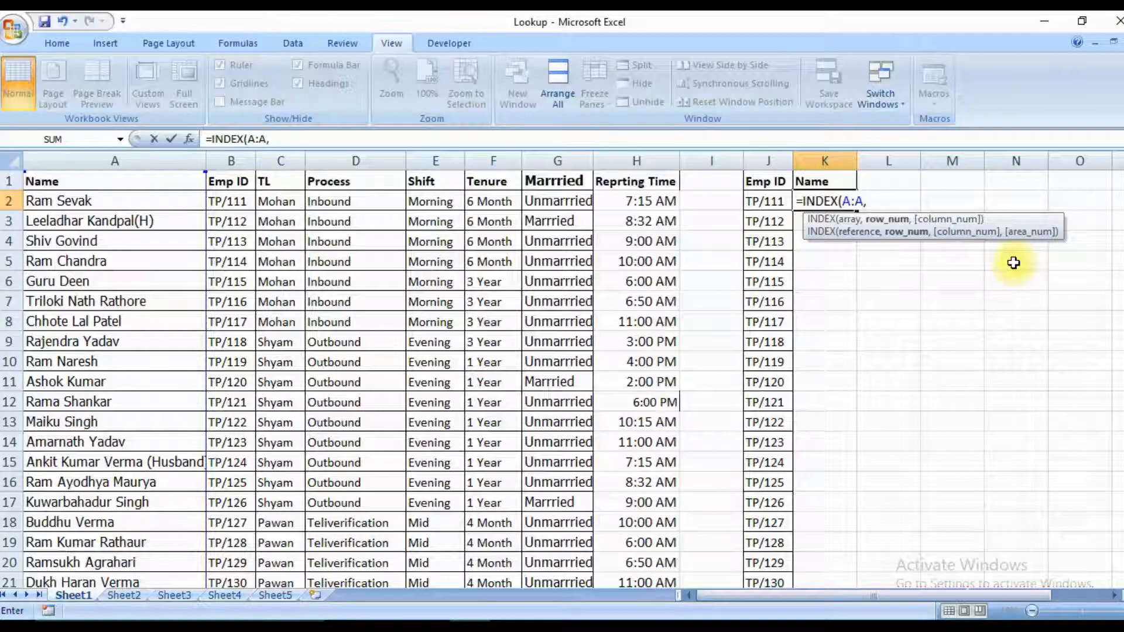
{"action": "type", "text": "ma"}
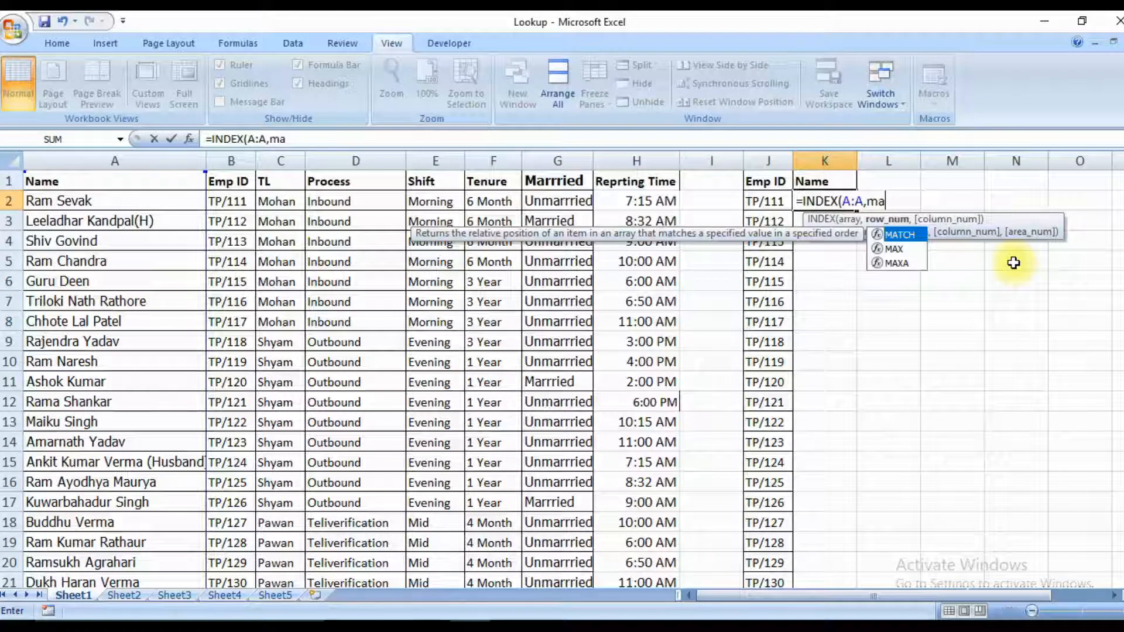
{"action": "key", "text": "Tab"}
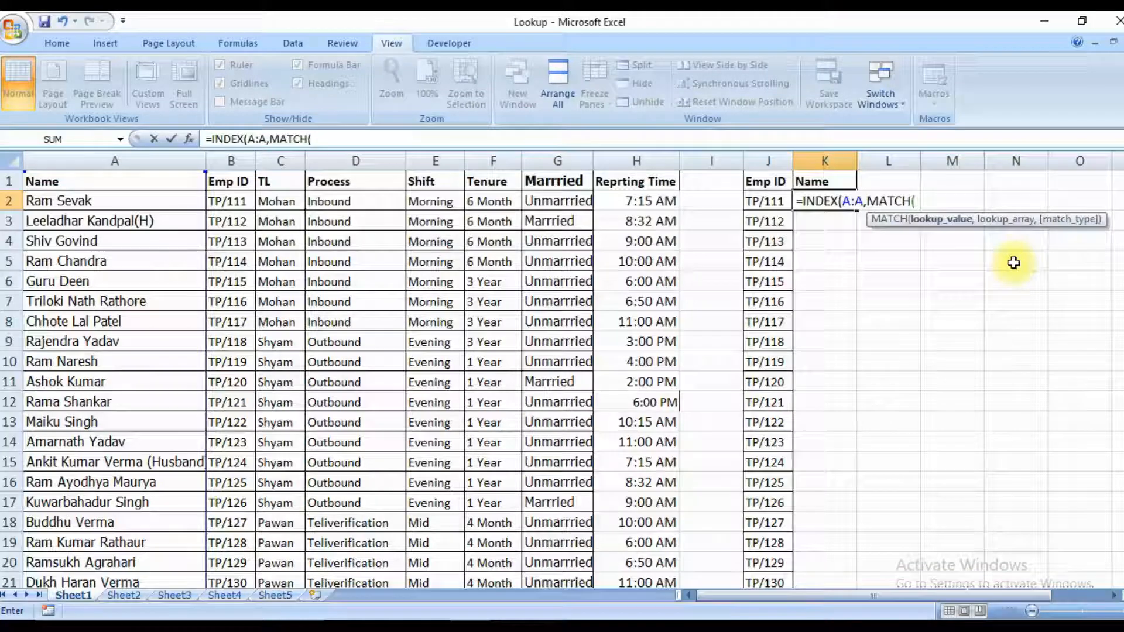
{"action": "key", "text": "Up"}
{"action": "key", "text": "Left"}
{"action": "key", "text": "Left"}
{"action": "key", "text": "Left"}
{"action": "key", "text": "Left"}
{"action": "key", "text": "Left"}
{"action": "key", "text": "Left"}
{"action": "key", "text": "Left"}
{"action": "key", "text": "Left"}
{"action": "key", "text": "Left"}
{"action": "key", "text": "ctrl+space"}
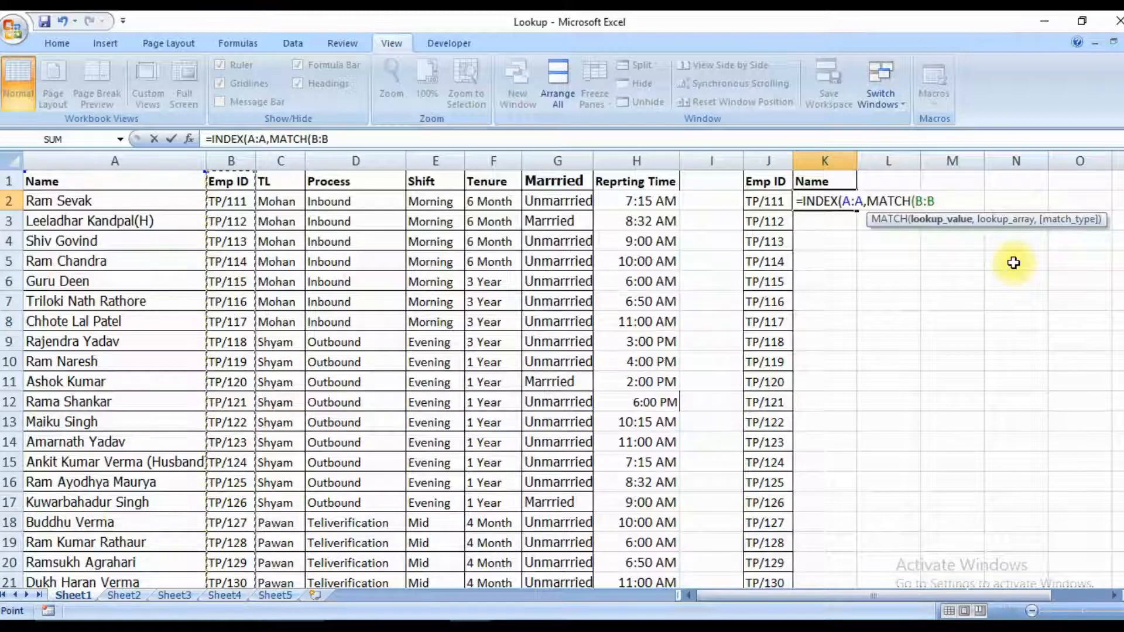
{"action": "key", "text": "Right"}
{"action": "key", "text": "Right"}
{"action": "key", "text": "Right"}
{"action": "key", "text": "Right"}
{"action": "key", "text": "Right"}
{"action": "key", "text": "Right"}
{"action": "key", "text": "Right"}
{"action": "key", "text": "Right"}
{"action": "key", "text": "ctrl+space"}
{"action": "type", "text": ","}
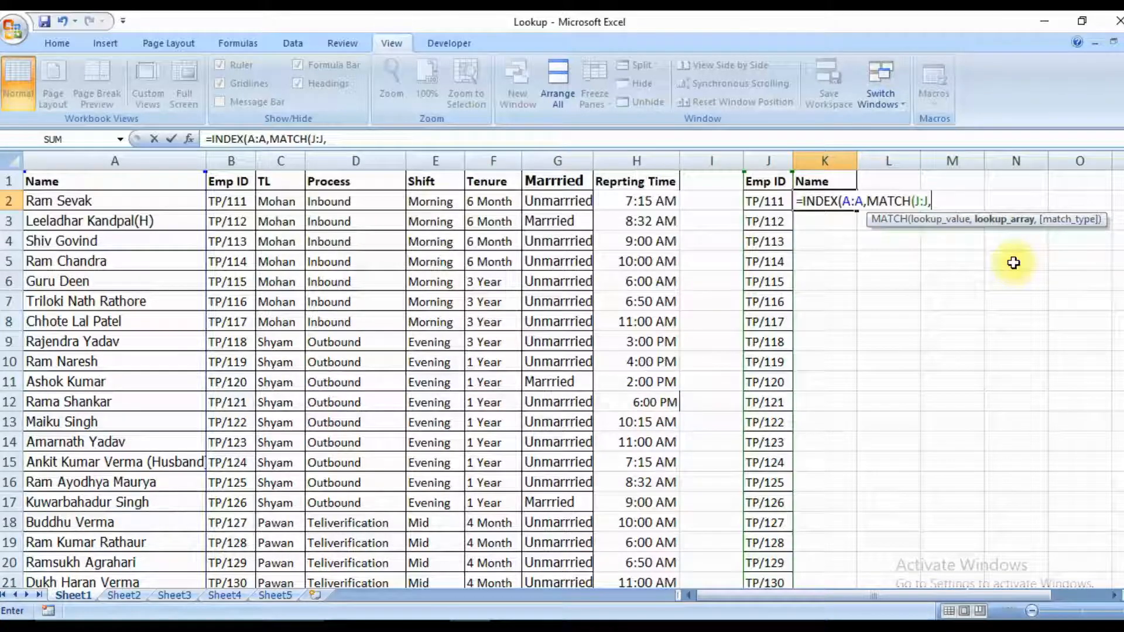
Use the table's Emp ID column B:B as the MATCH lookup array and complete the formula =INDEX(A:A,MATCH(J:J,B:B)) in K2.
{"action": "key", "text": "Left"}
{"action": "key", "text": "Left"}
{"action": "key", "text": "Left"}
{"action": "key", "text": "Left"}
{"action": "key", "text": "Left"}
{"action": "key", "text": "Left"}
{"action": "key", "text": "Left"}
{"action": "key", "text": "Left"}
{"action": "key", "text": "Left"}
{"action": "key", "text": "Left"}
{"action": "key", "text": "Up"}
{"action": "key", "text": "Right"}
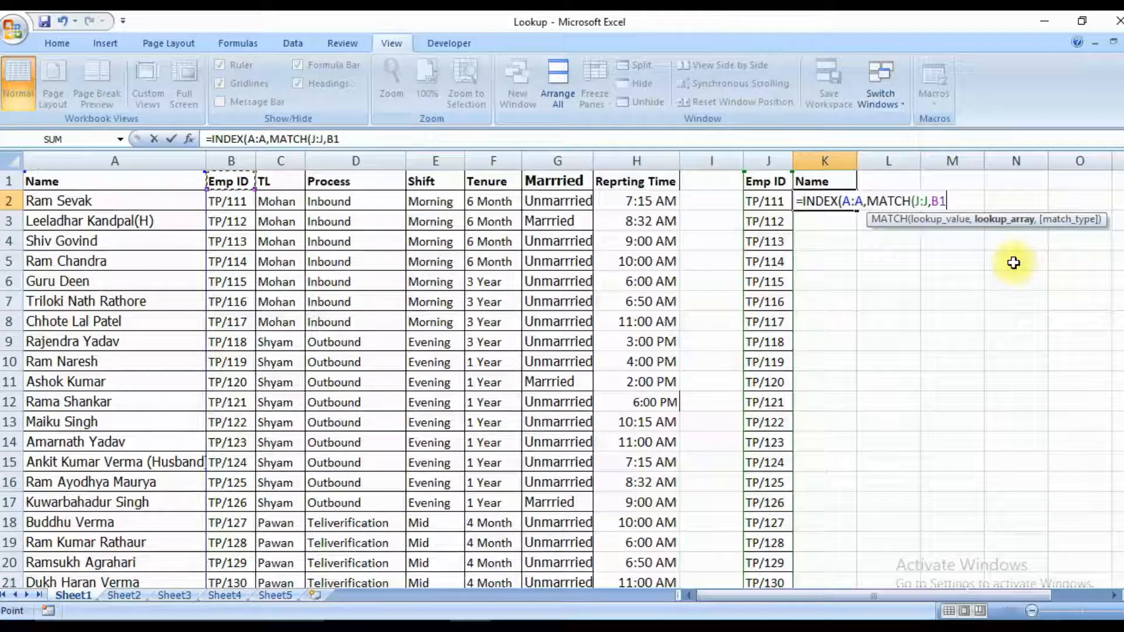
{"action": "key", "text": "ctrl+space"}
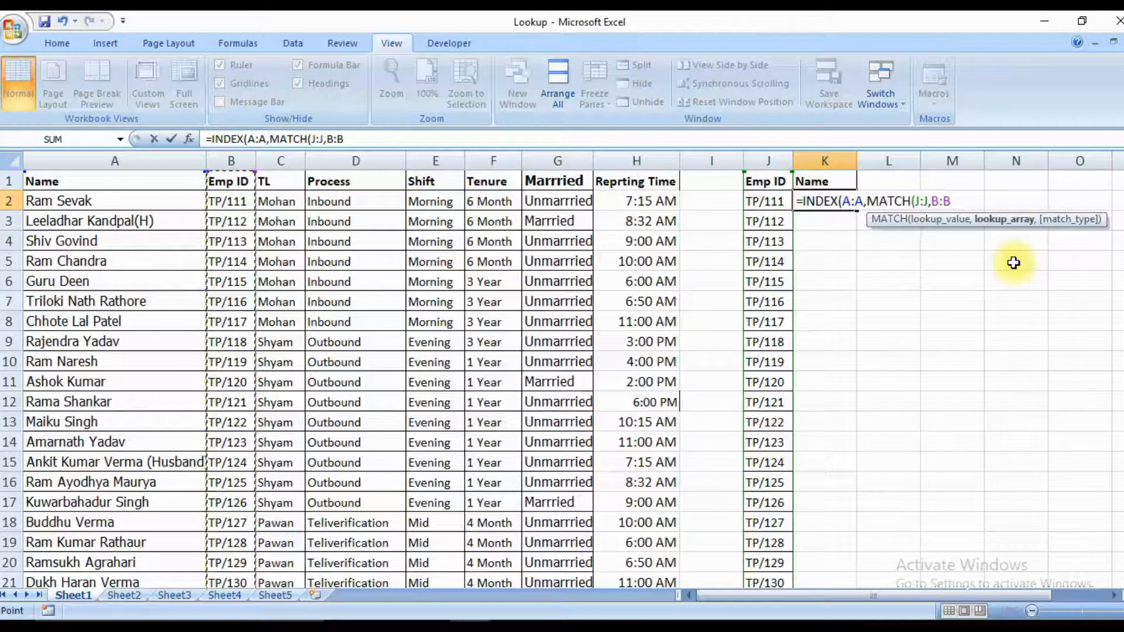
{"action": "type", "text": ")"}
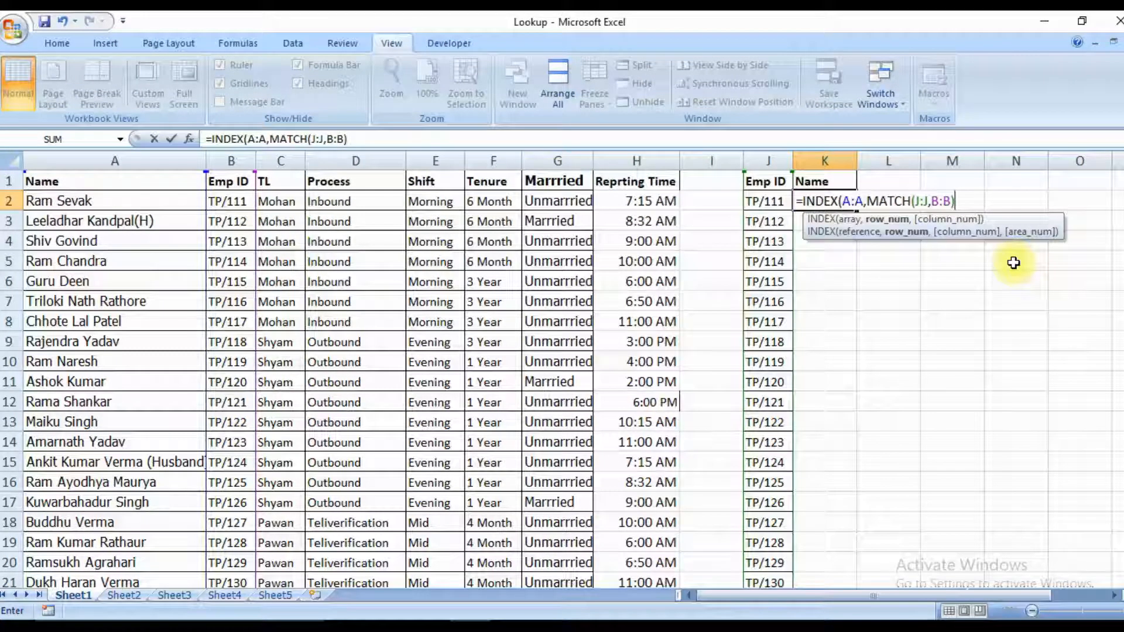
{"action": "type", "text": ")"}
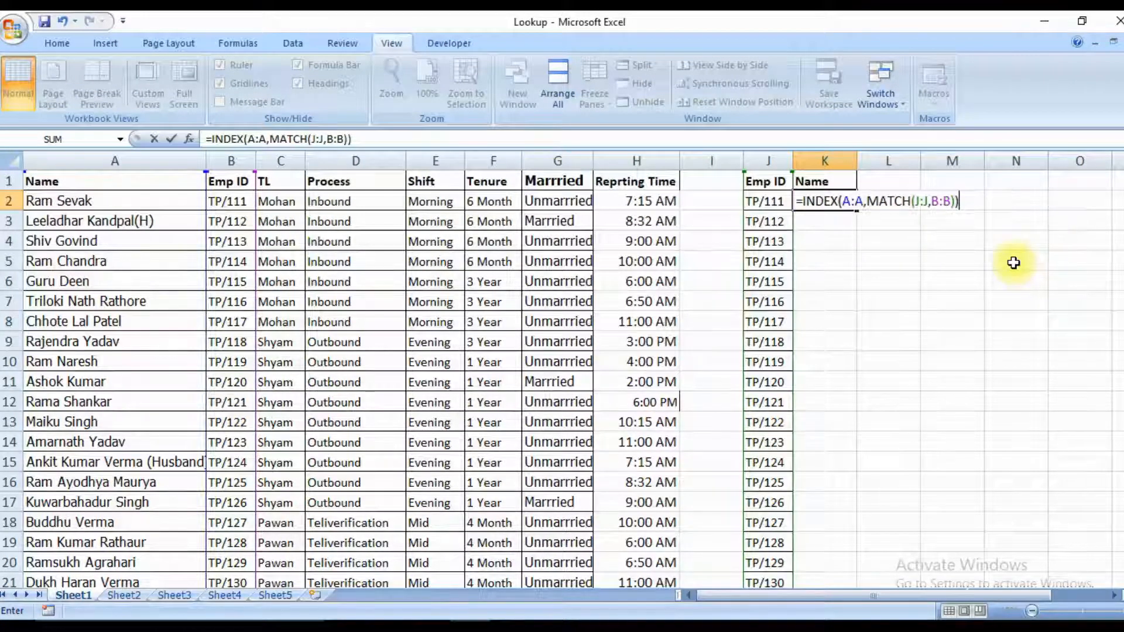
{"action": "key", "text": "Return"}
{"action": "key", "text": "Up"}
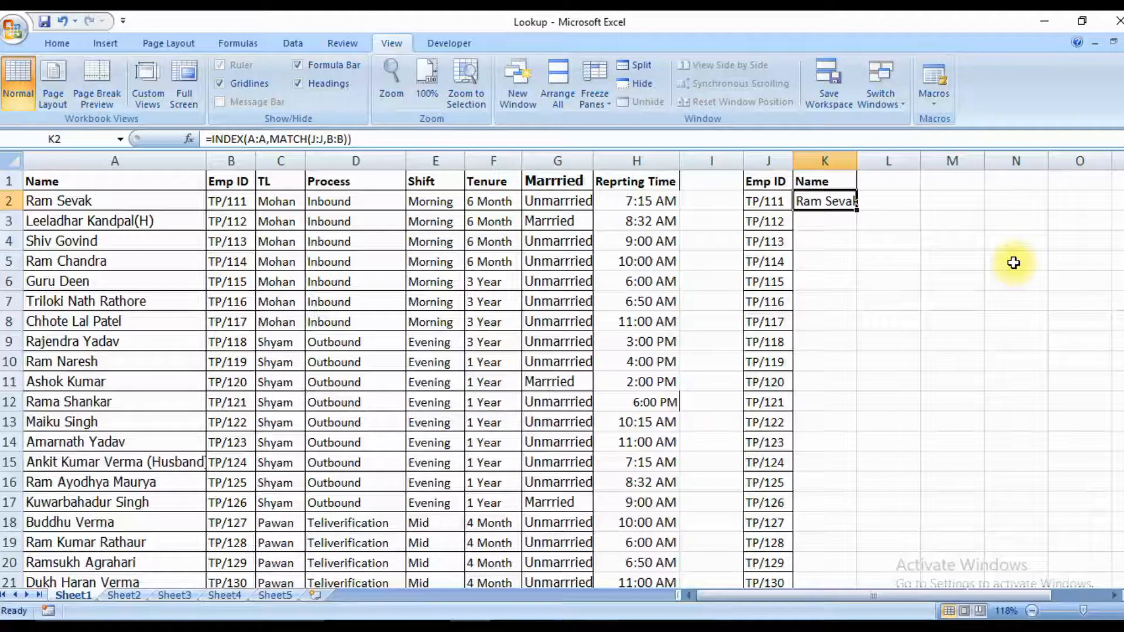
Fill the K2 INDEX/MATCH formula down to K22 beside the Emp ID list.
{"action": "key", "text": "Left"}
{"action": "key", "text": "ctrl+Down"}
{"action": "key", "text": "Right"}
{"action": "key", "text": "ctrl+shift+Up"}
{"action": "key", "text": "ctrl+d"}
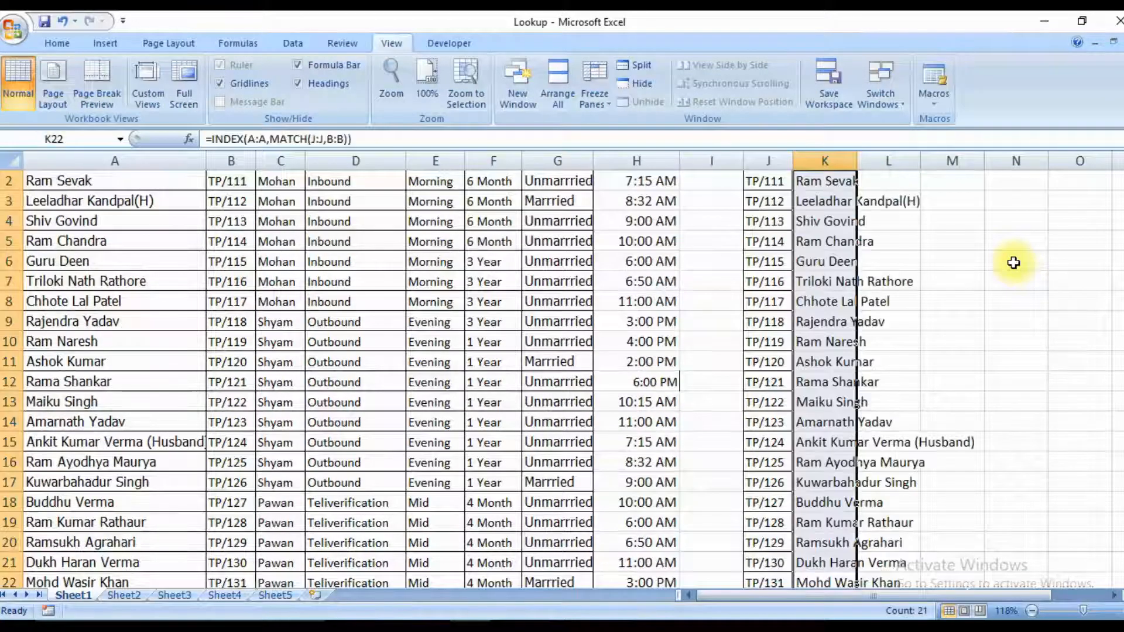
Autofit the width of column K to the names in K2 through K22.
{"action": "key", "text": "ctrl+Up"}
{"action": "key", "text": "Down"}
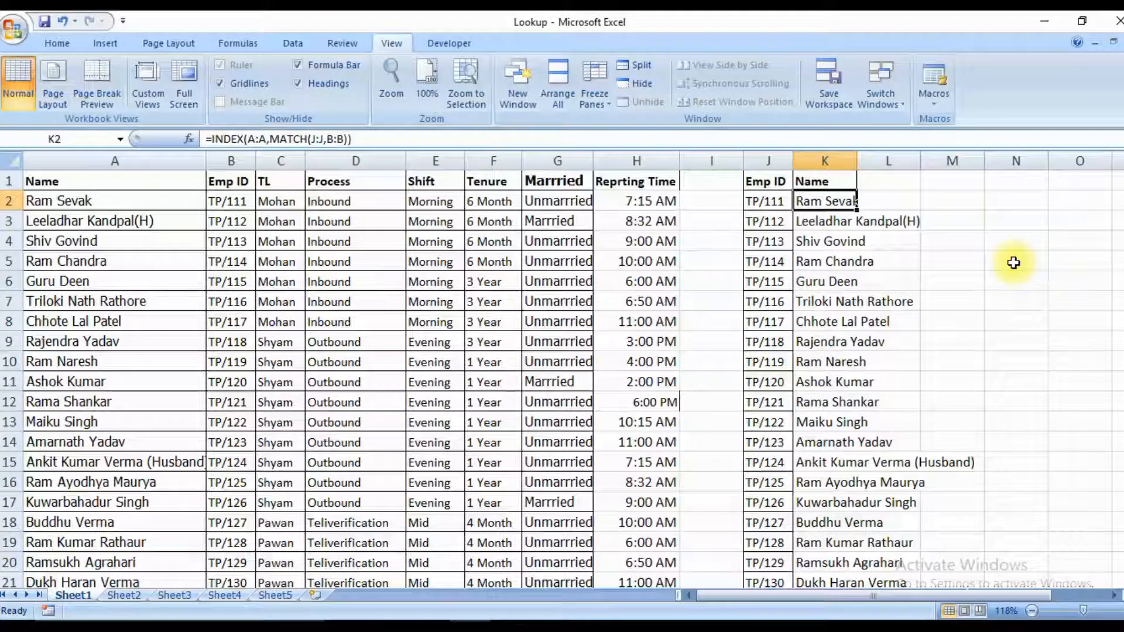
{"action": "key", "text": "ctrl+shift+Down"}
{"action": "key", "text": "alt+o"}
{"action": "key", "text": "c"}
{"action": "key", "text": "a"}
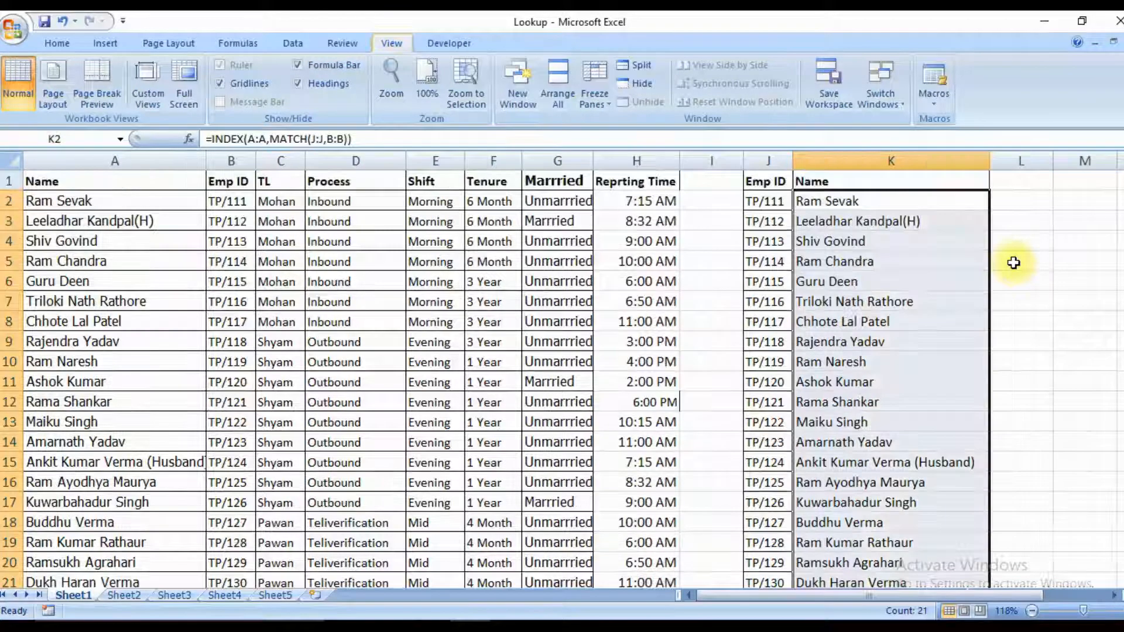
Examine the K2 lookup formula and the source table's header row from Name in A1 across to column H.
{"action": "key", "text": "Up"}
{"action": "key", "text": "Down"}
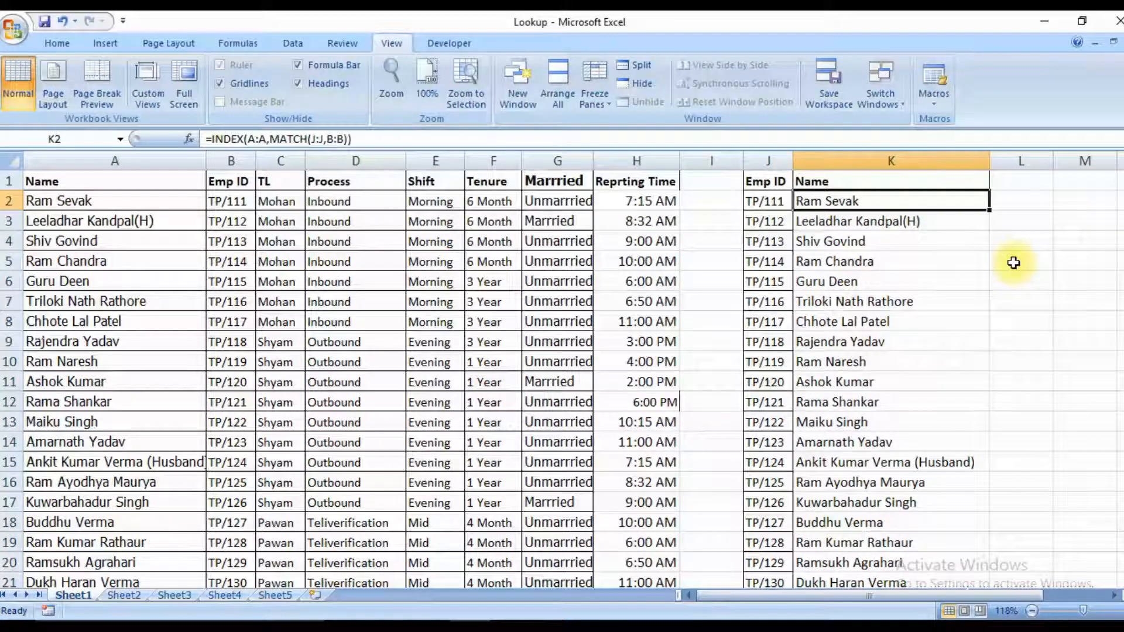
{"action": "key", "text": "Up"}
{"action": "key", "text": "ctrl+Left"}
{"action": "key", "text": "ctrl+Left"}
{"action": "key", "text": "ctrl+Left"}
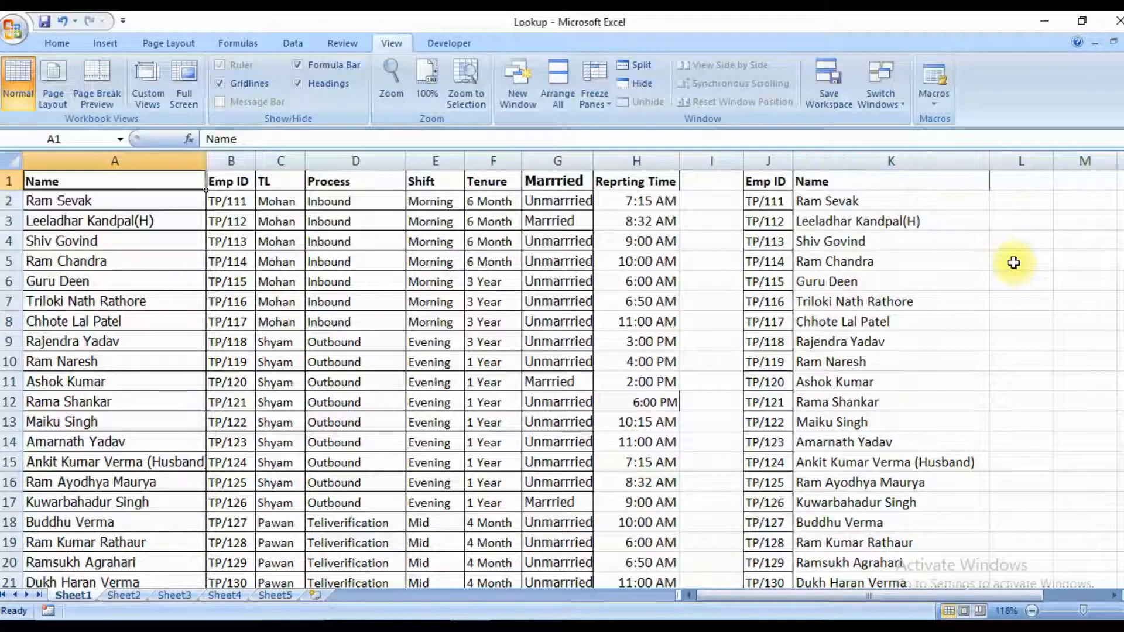
{"action": "key", "text": "ctrl+shift+Right"}
{"action": "key", "text": "Right"}
{"action": "key", "text": "Right"}
{"action": "key", "text": "Right"}
{"action": "key", "text": "Right"}
{"action": "key", "text": "Right"}
{"action": "key", "text": "Right"}
{"action": "key", "text": "Right"}
{"action": "key", "text": "Right"}
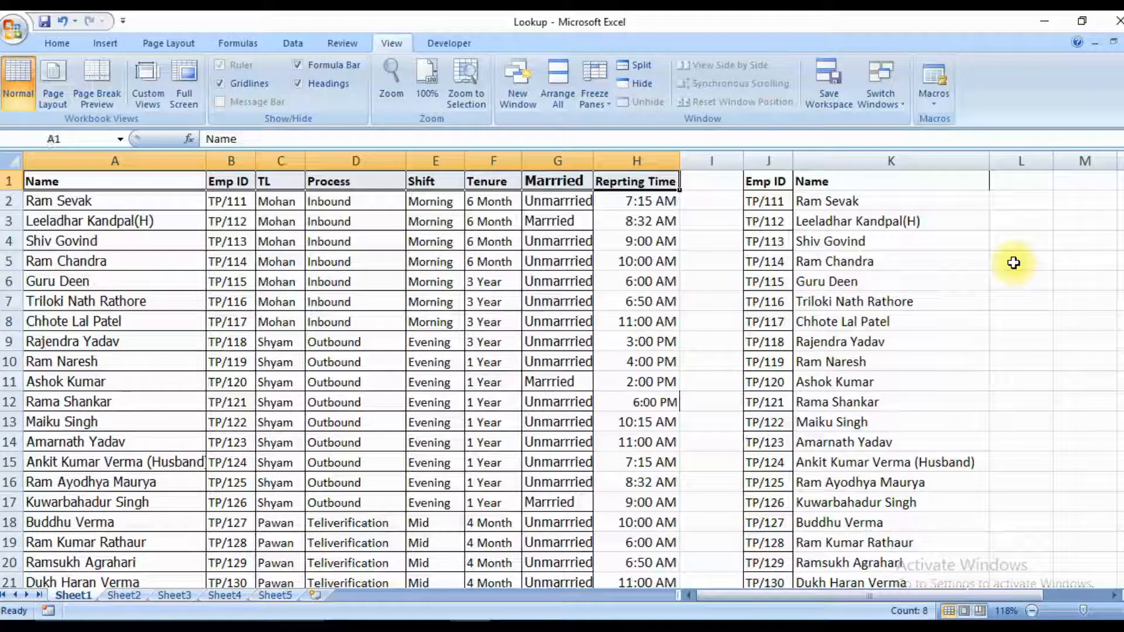
{"action": "key", "text": "Right"}
{"action": "key", "text": "Right"}
{"action": "key", "text": "Left"}
{"action": "key", "text": "Left"}
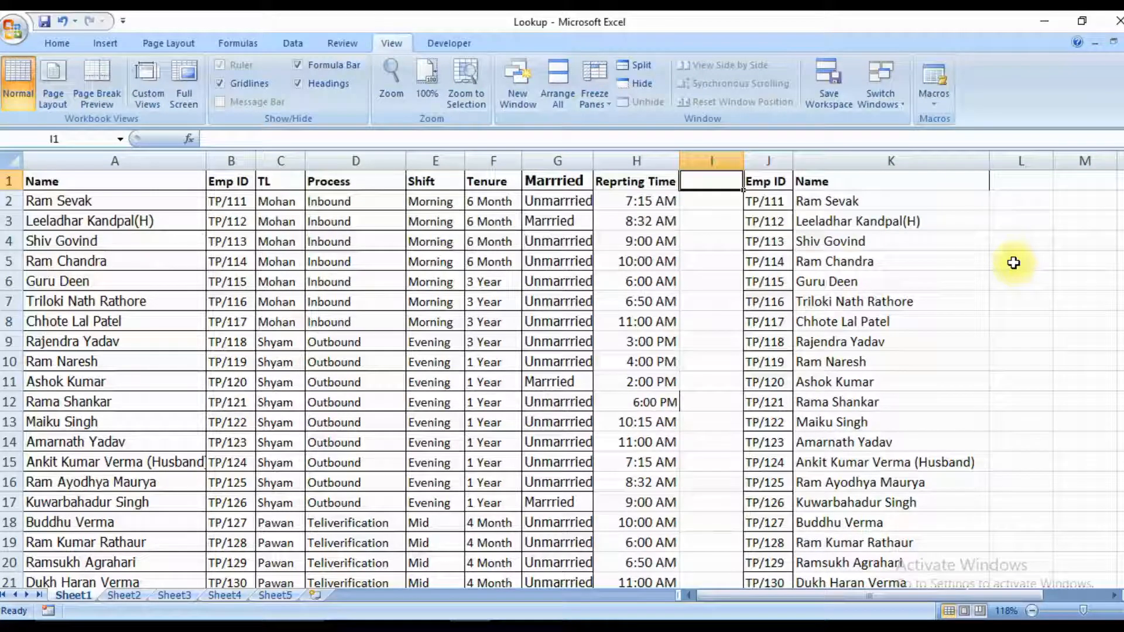
{"action": "key", "text": "Left"}
{"action": "key", "text": "Left"}
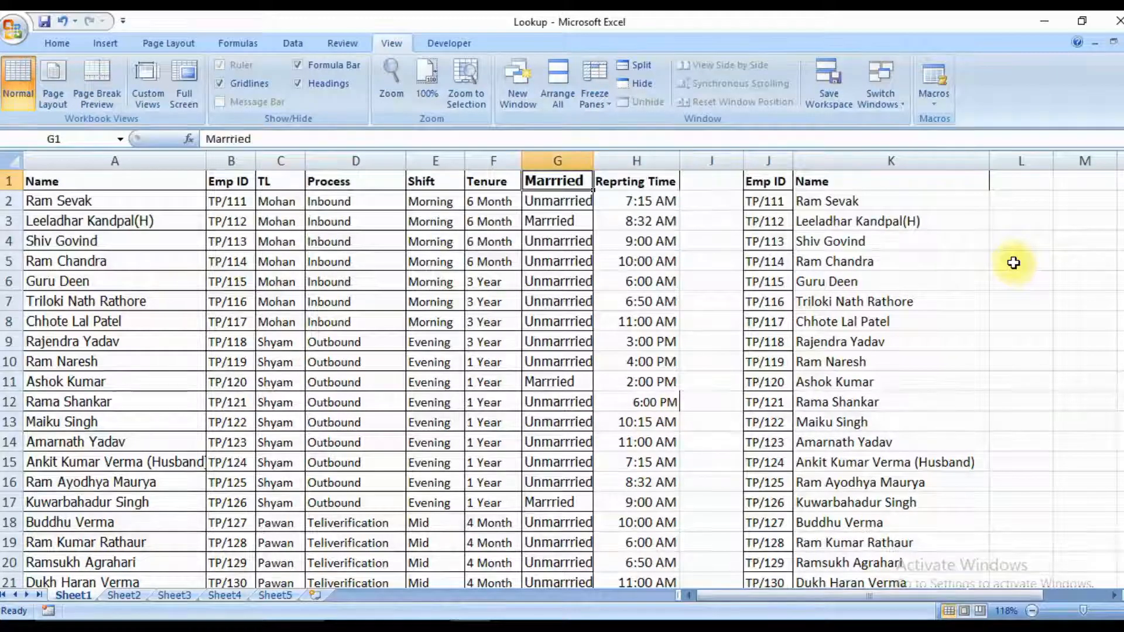
{"action": "key", "text": "Home"}
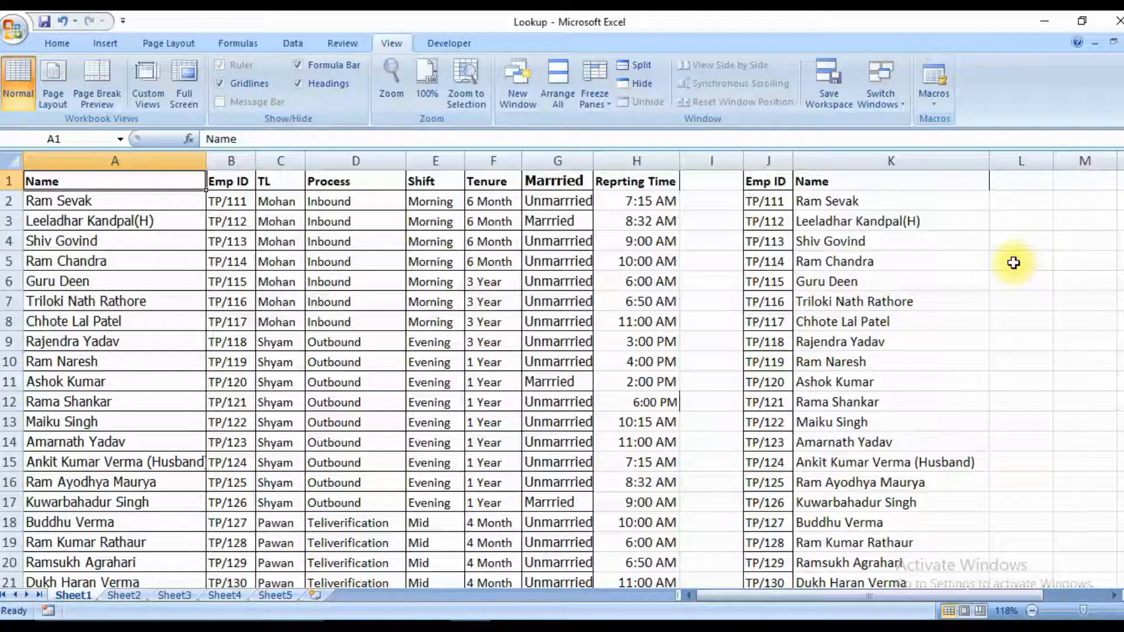
{"action": "key", "text": "Right"}
{"action": "key", "text": "Right"}
{"action": "key", "text": "Home"}
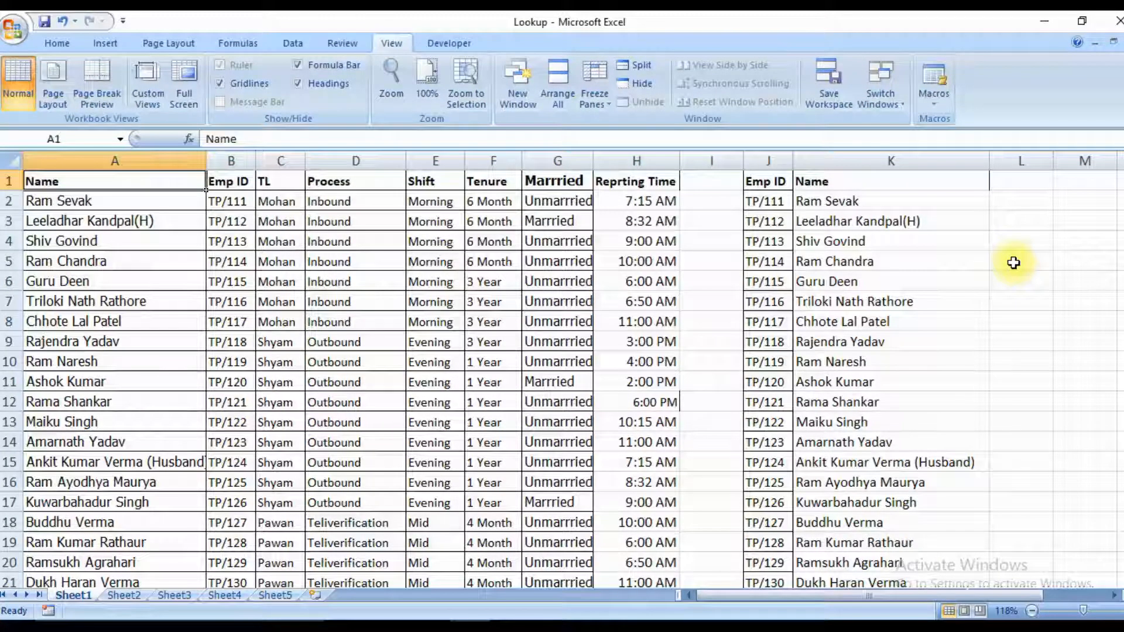